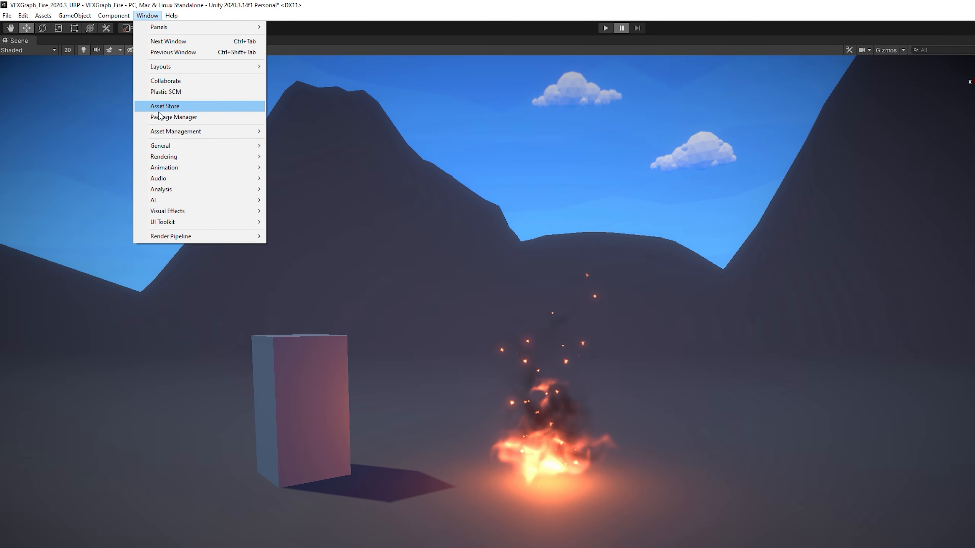
# Confirm the Visual Effect Graph and Shader Graph packages are installed in Package Manager.
pyautogui.click(158, 115)
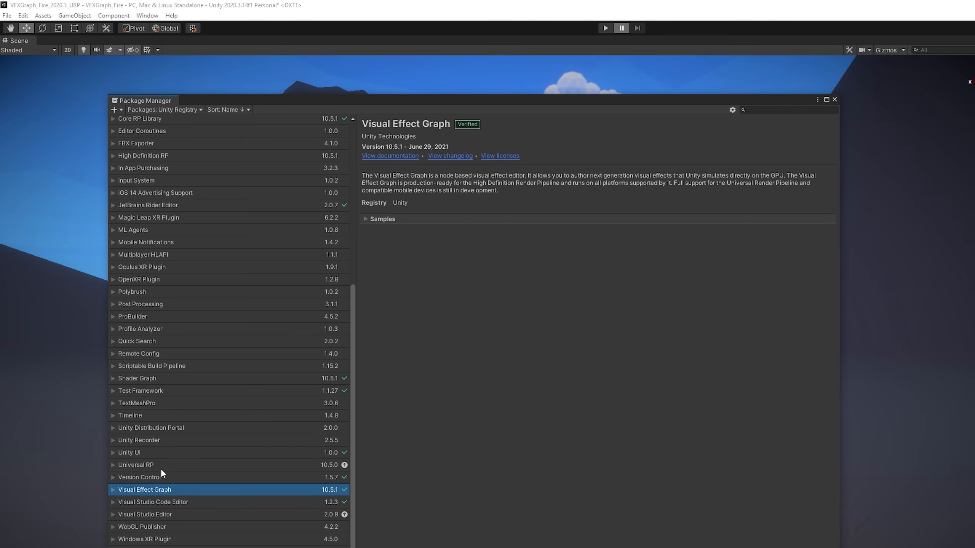
pyautogui.click(174, 379)
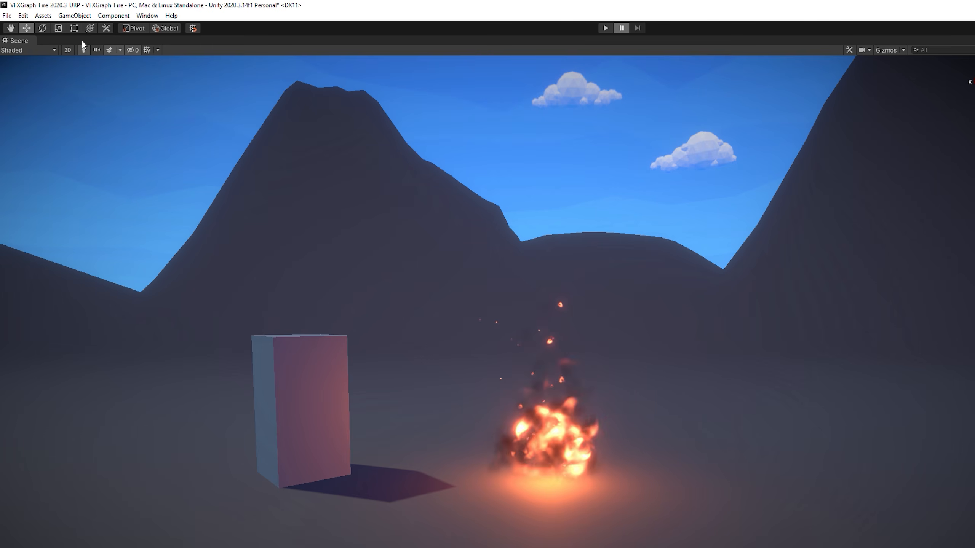
pyautogui.click(23, 15)
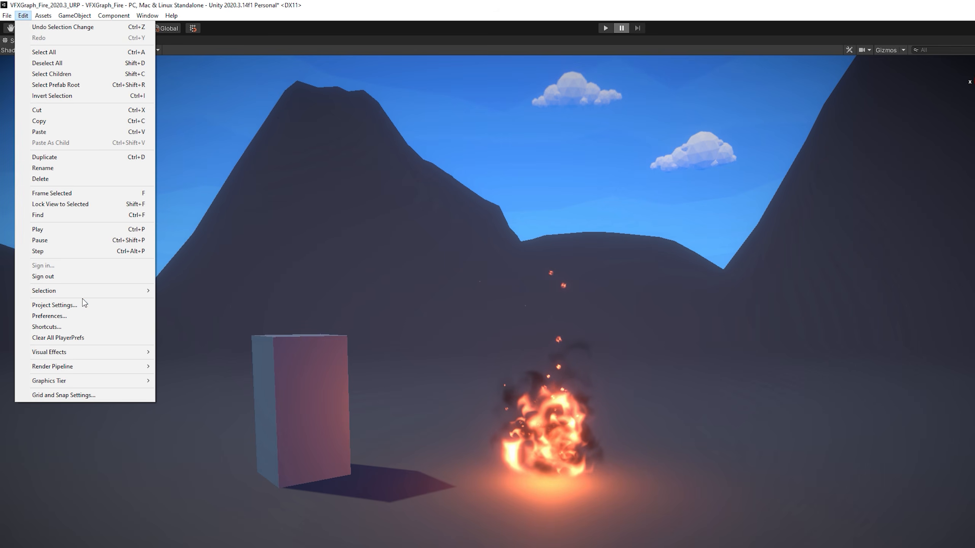
# Ensure Experimental Operators/Blocks is enabled under Preferences > Visual Effects, then close Preferences.
pyautogui.click(83, 316)
pyautogui.click(436, 307)
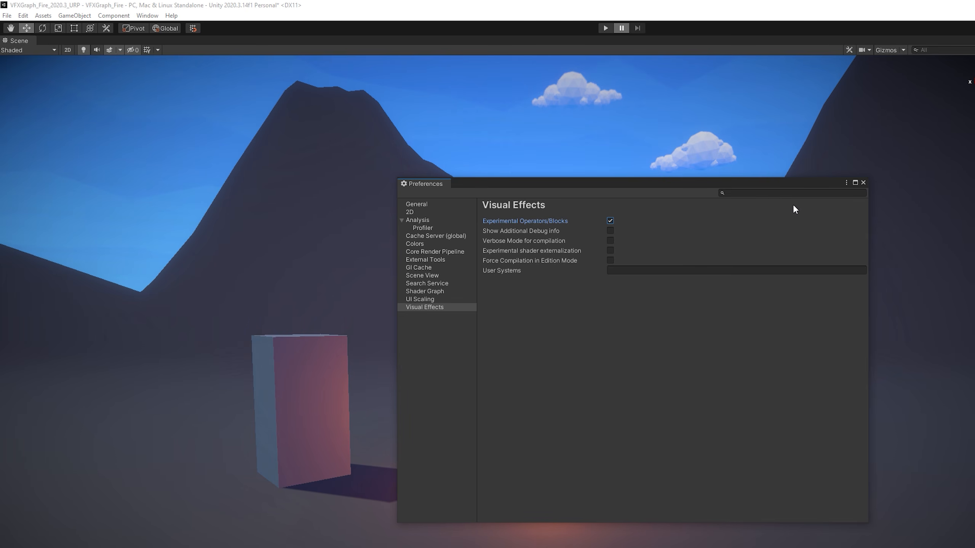
pyautogui.click(863, 183)
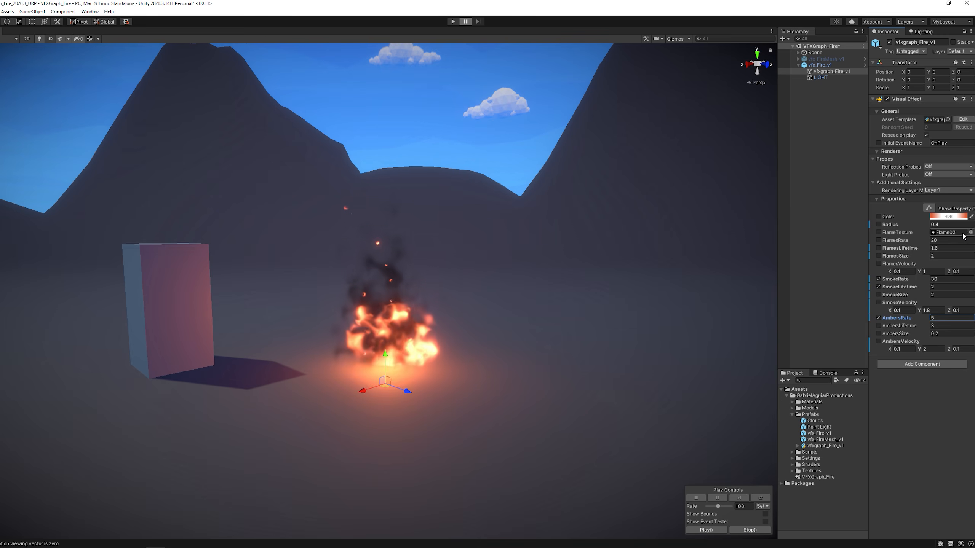
pyautogui.click(970, 232)
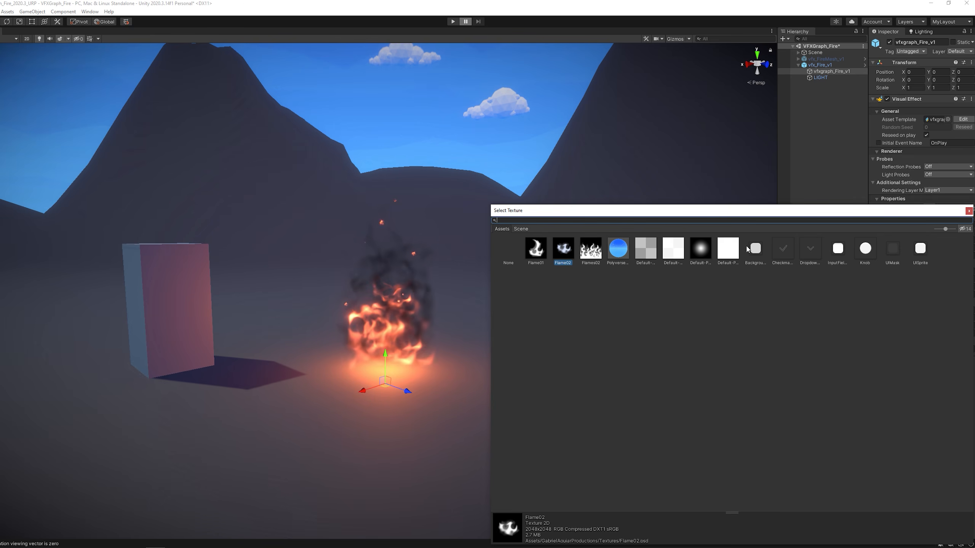
pyautogui.click(535, 248)
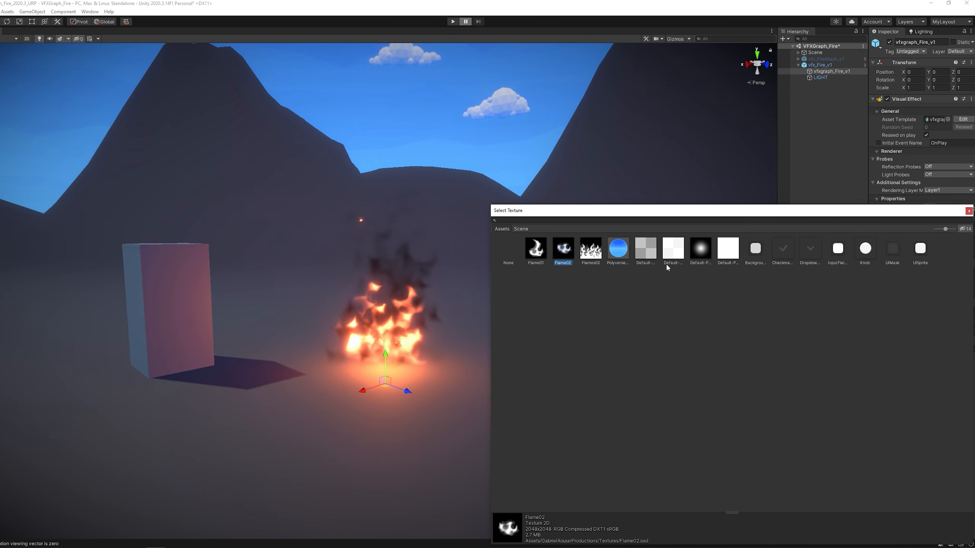
pyautogui.click(700, 249)
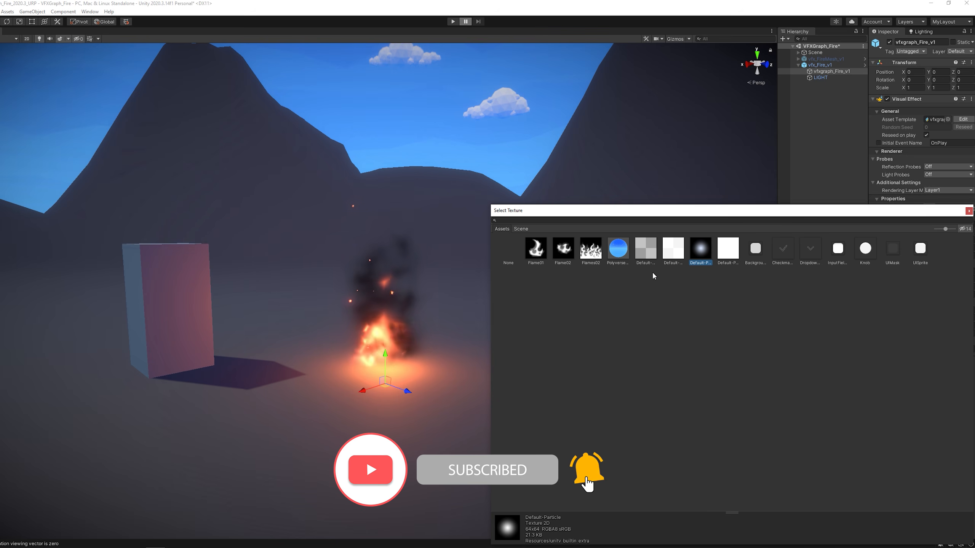
pyautogui.click(562, 250)
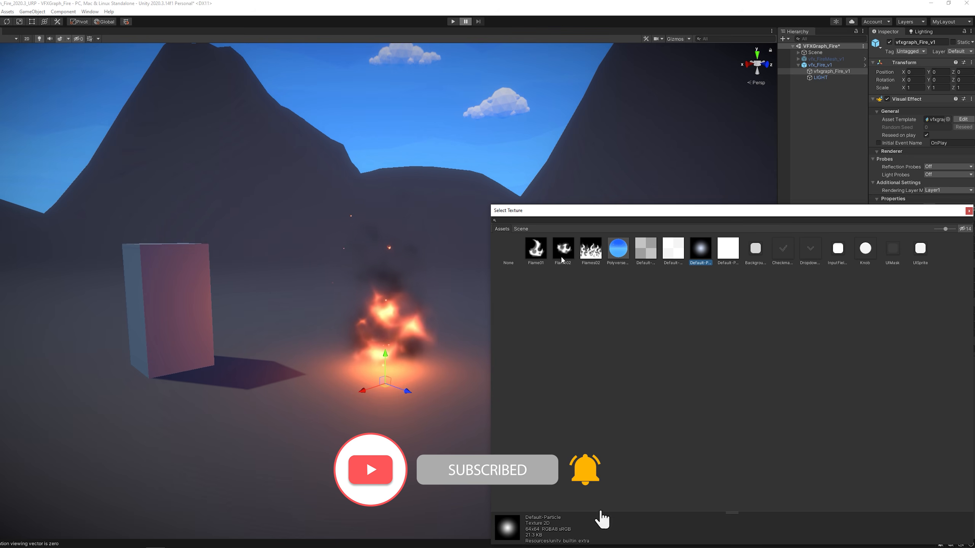
pyautogui.click(827, 178)
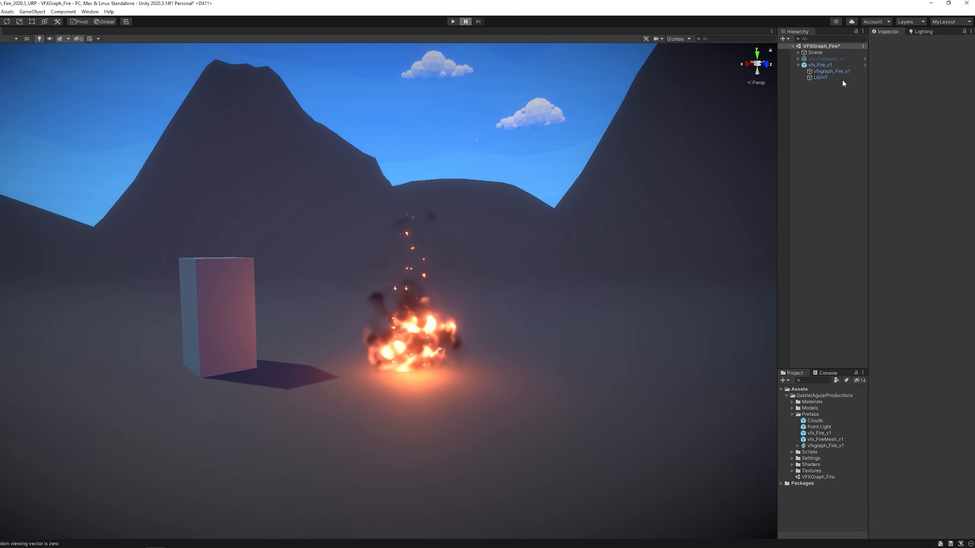
# Deactivate vfx_Fire_v1 so its fire disappears from the scene.
pyautogui.click(822, 65)
pyautogui.click(798, 65)
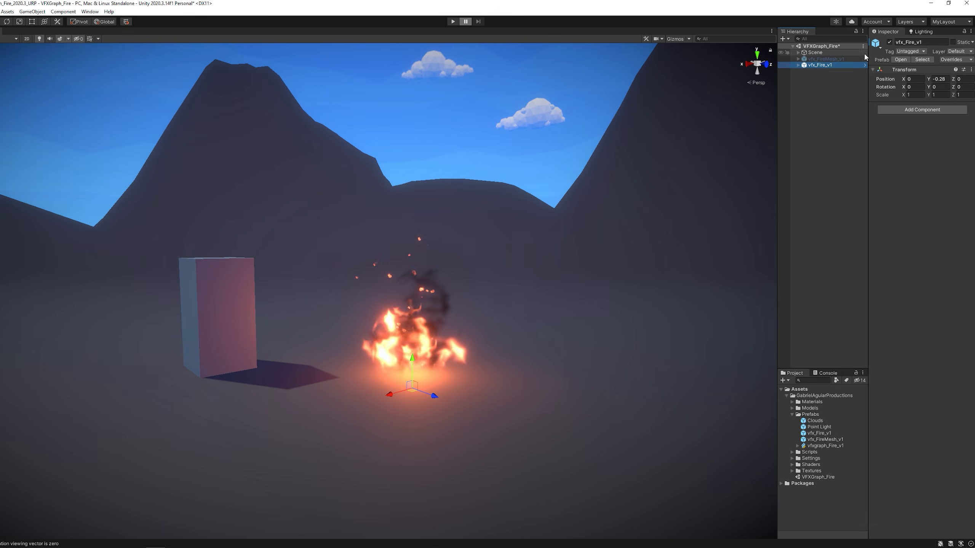
pyautogui.click(889, 42)
# Create an empty GameObject named vfx_Fire_tut and reset its Transform to the origin.
pyautogui.click(826, 85)
pyautogui.rightClick(825, 85)
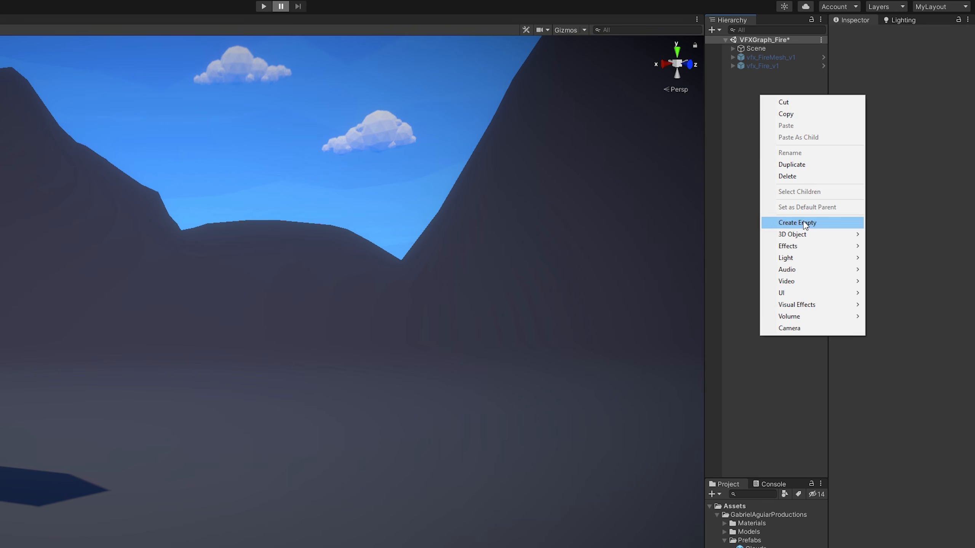
pyautogui.click(844, 179)
pyautogui.write('vfx_Fire_tut')
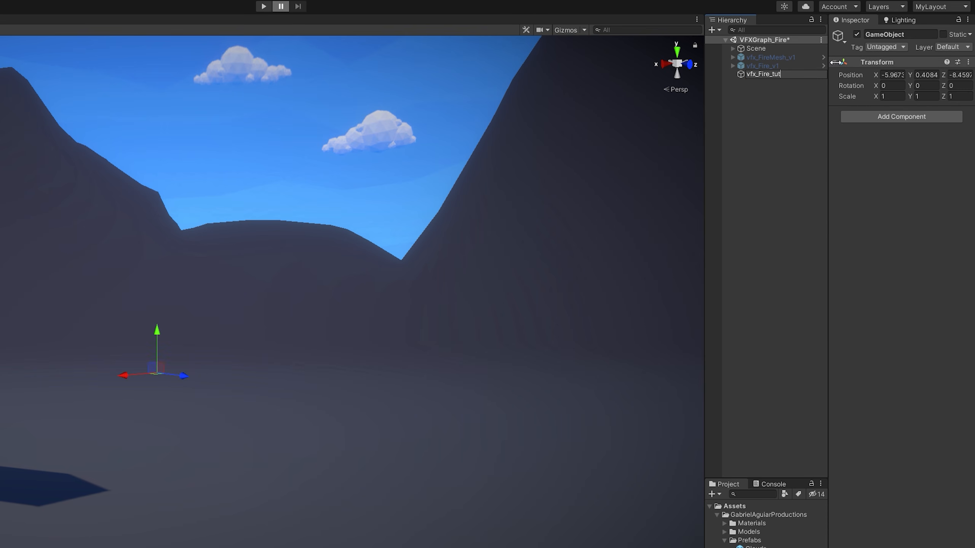
pyautogui.press('Return')
pyautogui.click(968, 62)
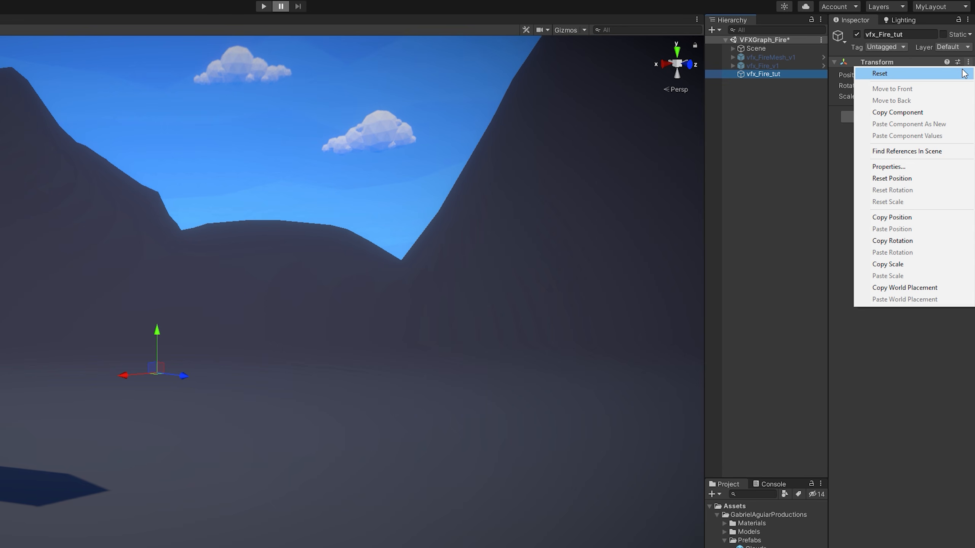
pyautogui.click(959, 73)
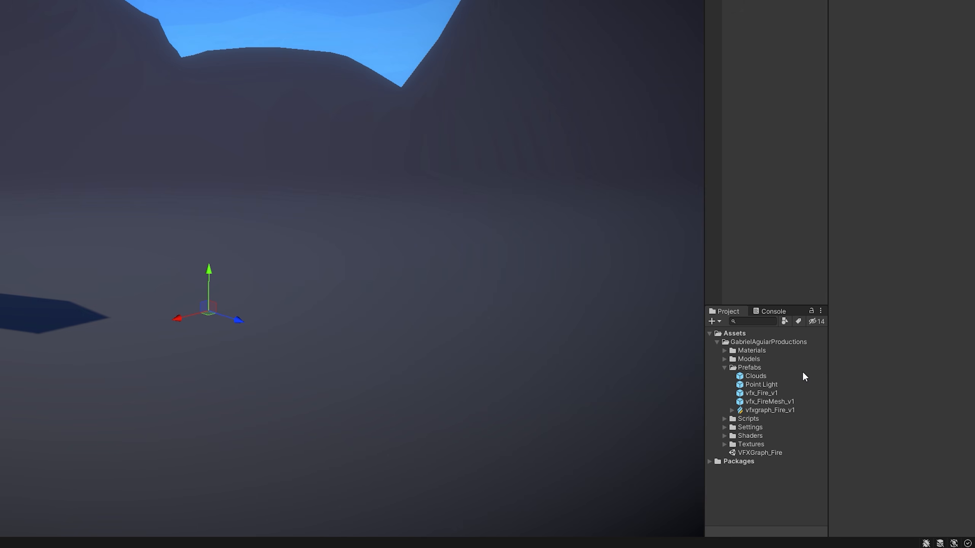
# Create a Visual Effect Graph asset named vfxgraph_Fire_tut in the Prefabs folder.
pyautogui.click(759, 368)
pyautogui.rightClick(781, 368)
pyautogui.moveTo(847, 91)
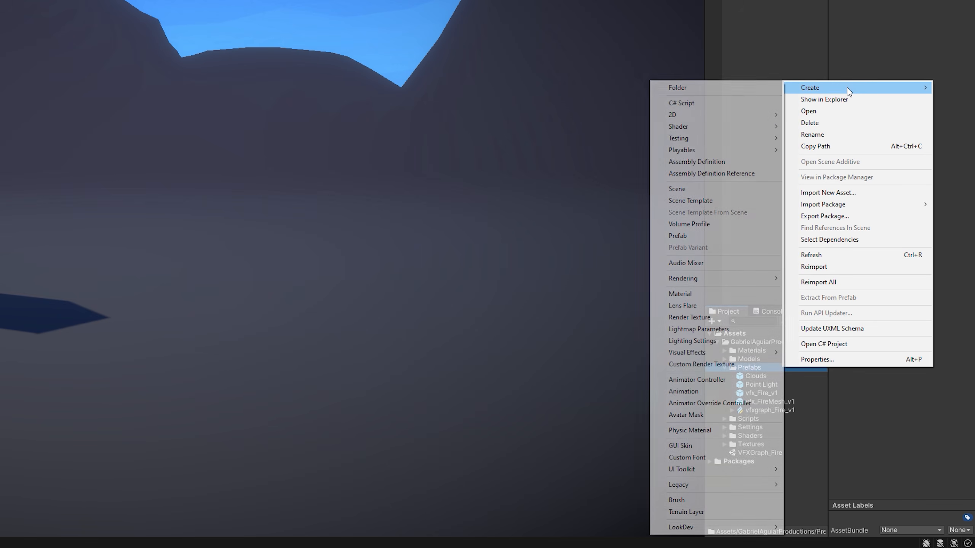
pyautogui.moveTo(715, 353)
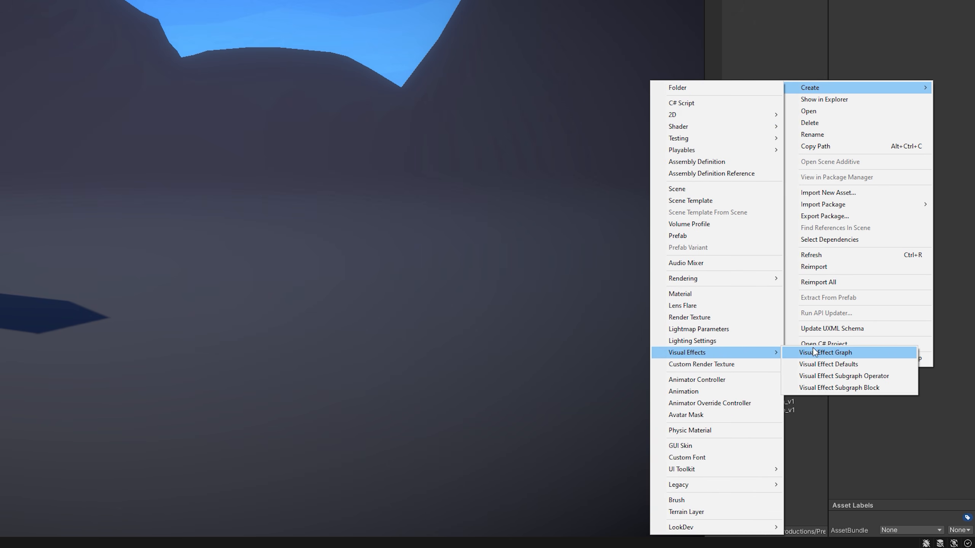
pyautogui.click(881, 352)
pyautogui.write('vfx')
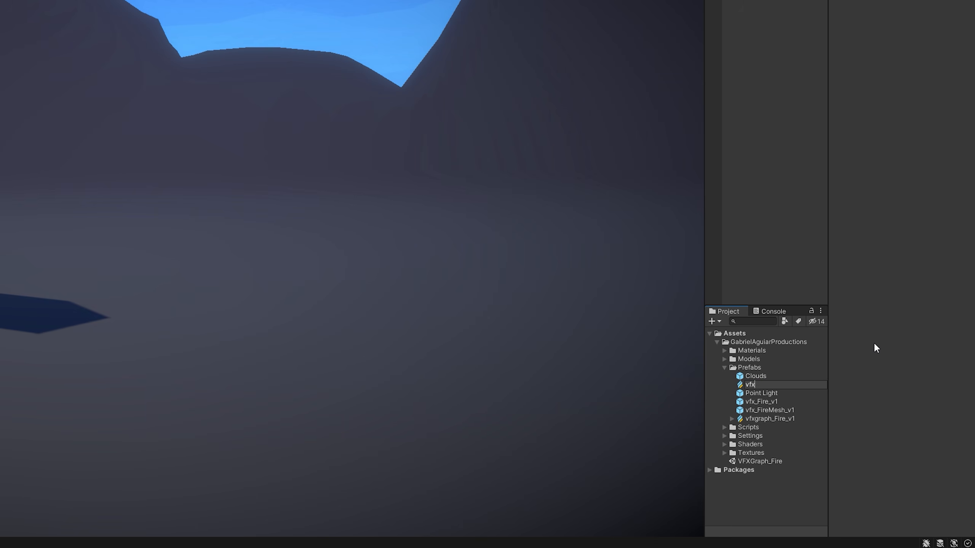
pyautogui.write('graphg')
pyautogui.press('BackSpace')
pyautogui.write('_Fire_tut')
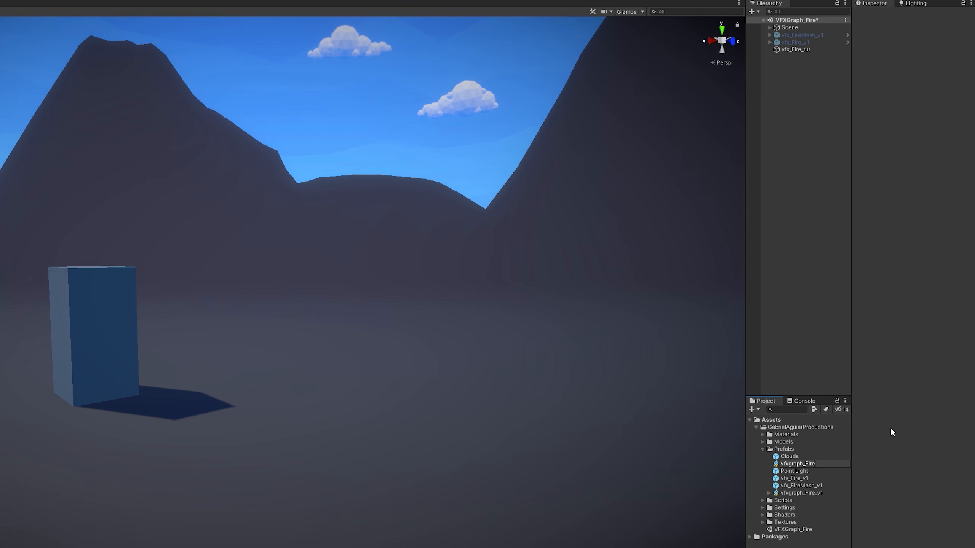
pyautogui.press('Return')
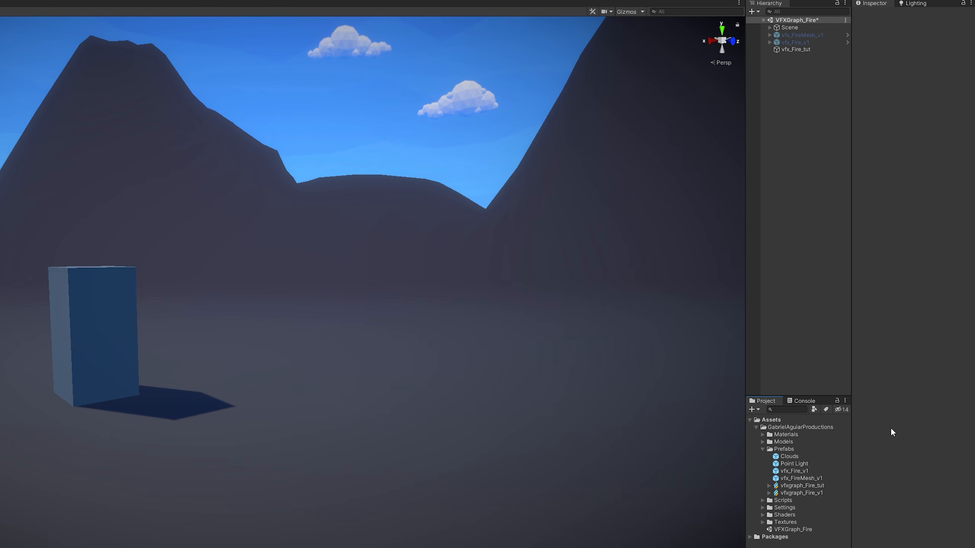
# Drag vfxgraph_Fire_tut into the scene as a child of vfx_Fire_tut.
pyautogui.click(811, 486)
pyautogui.moveTo(814, 487); pyautogui.dragTo(814, 106)
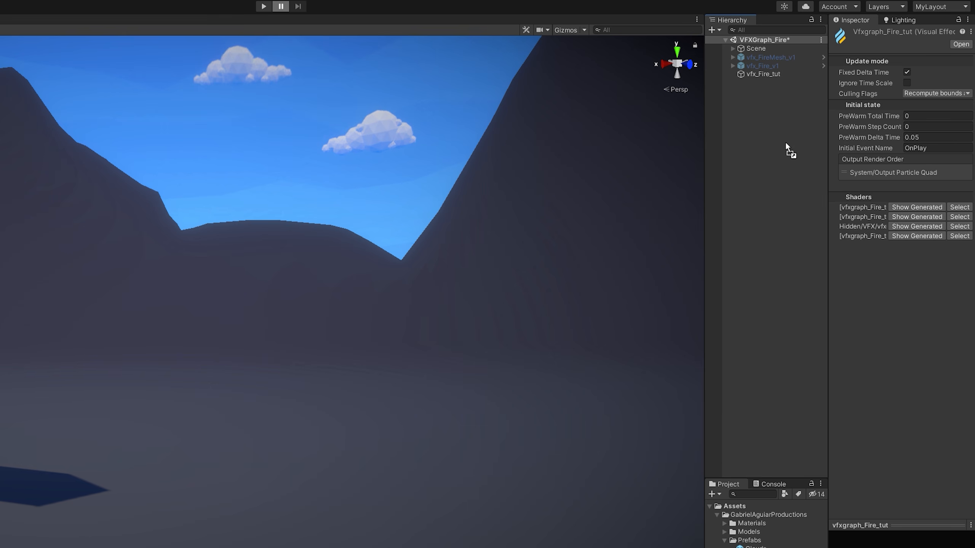
pyautogui.moveTo(779, 79); pyautogui.dragTo(763, 75)
pyautogui.click(767, 76)
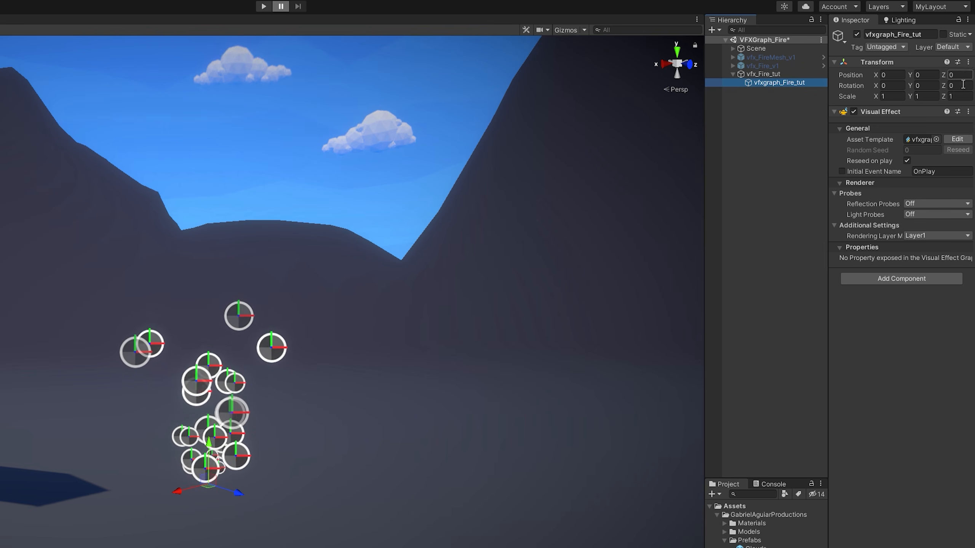
# Open vfxgraph_Fire_tut in the graph editor, docked and widened beside the Scene view.
pyautogui.click(952, 139)
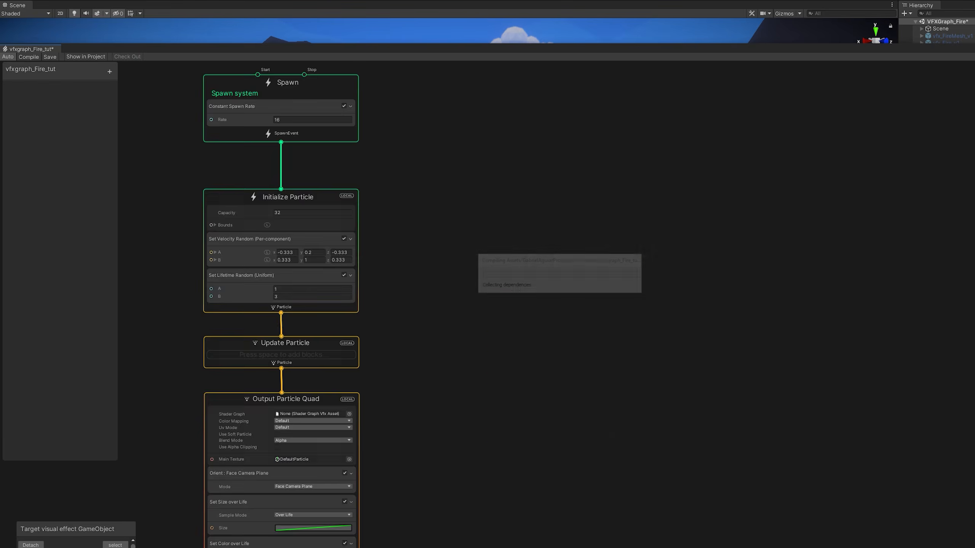
pyautogui.moveTo(42, 49); pyautogui.dragTo(890, 40)
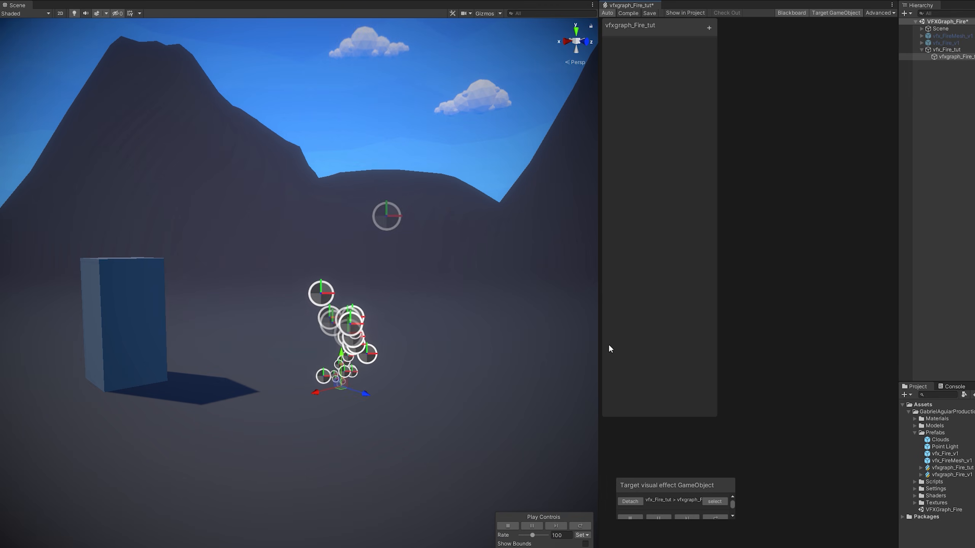
pyautogui.moveTo(602, 429); pyautogui.dragTo(399, 413)
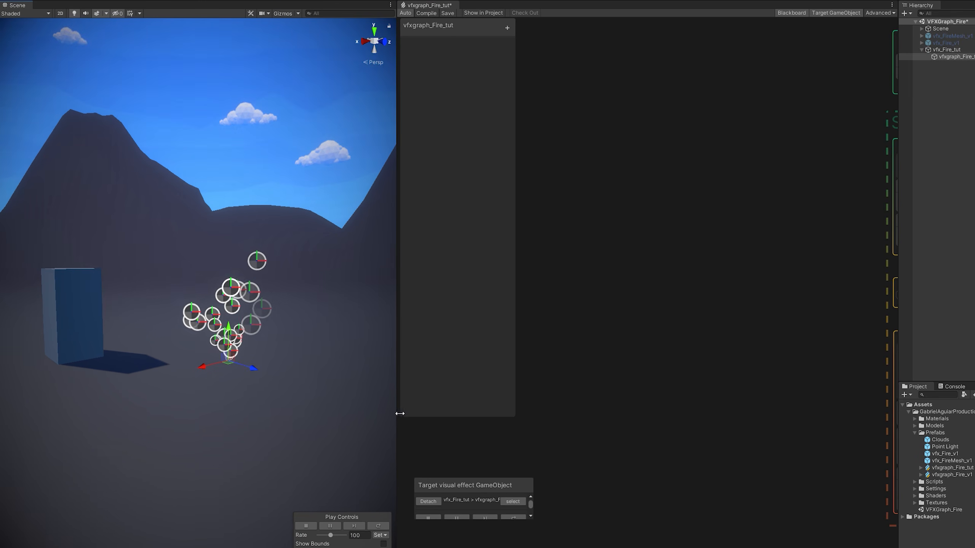
pyautogui.scroll(3, 304, 373)
pyautogui.moveTo(305, 374); pyautogui.dragTo(311, 380, button='right')
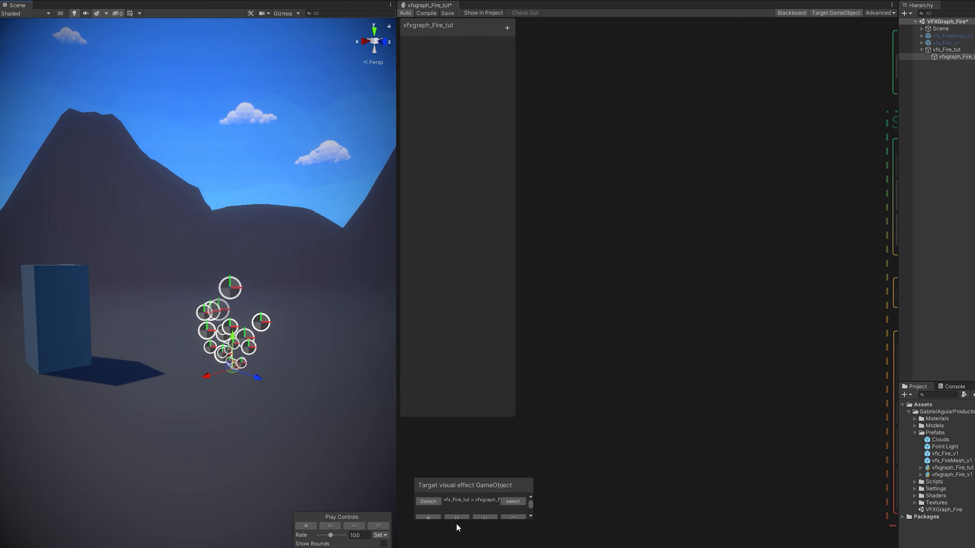
# Set the target effect's play rate to 10, then restore it to 100.
pyautogui.moveTo(458, 489); pyautogui.dragTo(449, 479)
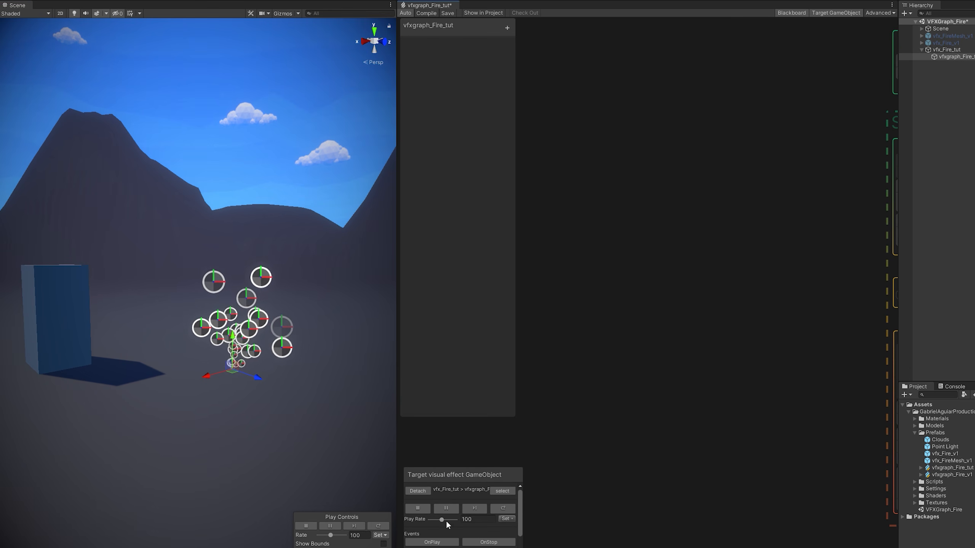
pyautogui.moveTo(441, 519); pyautogui.dragTo(441, 520)
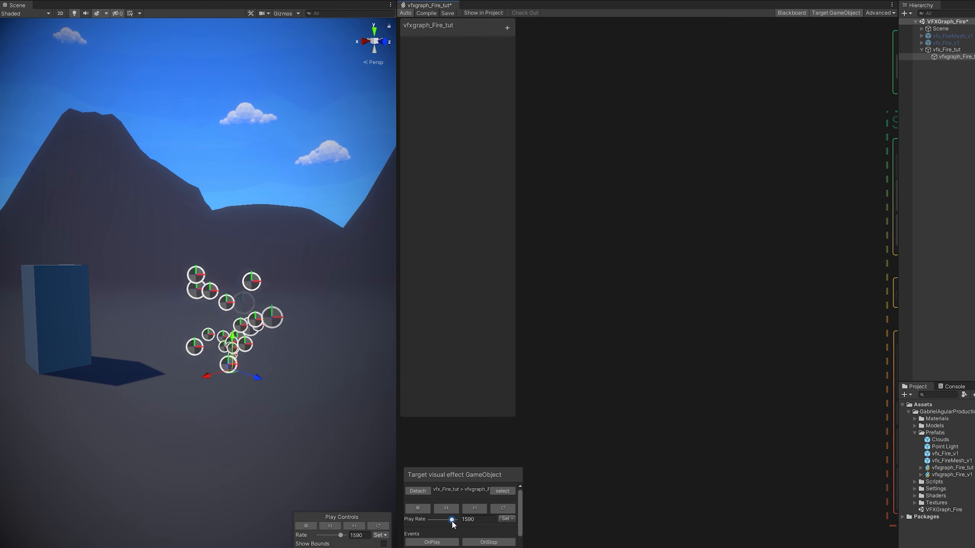
pyautogui.moveTo(454, 480); pyautogui.dragTo(436, 488)
# Toggle the Blackboard's exposed properties list and preview its property type list.
pyautogui.click(791, 12)
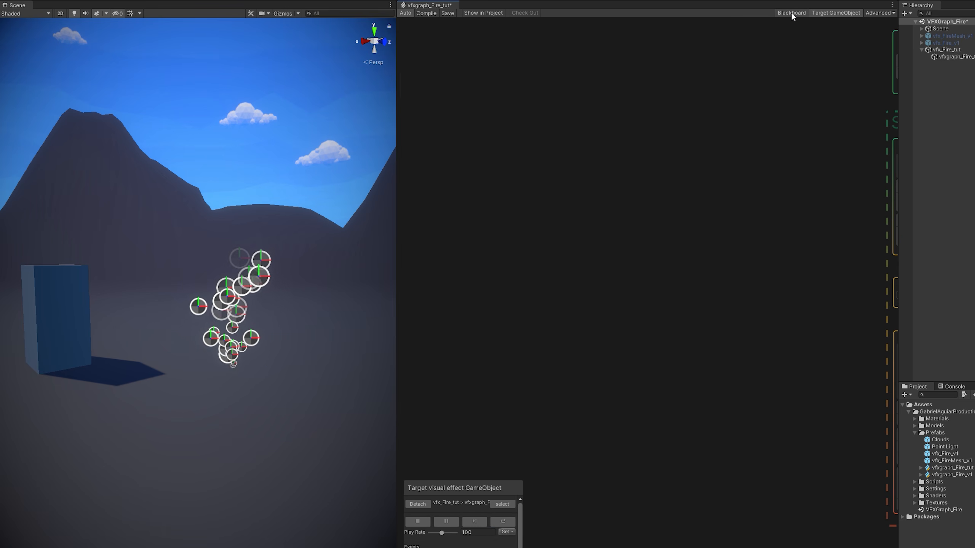
pyautogui.click(785, 13)
pyautogui.click(506, 29)
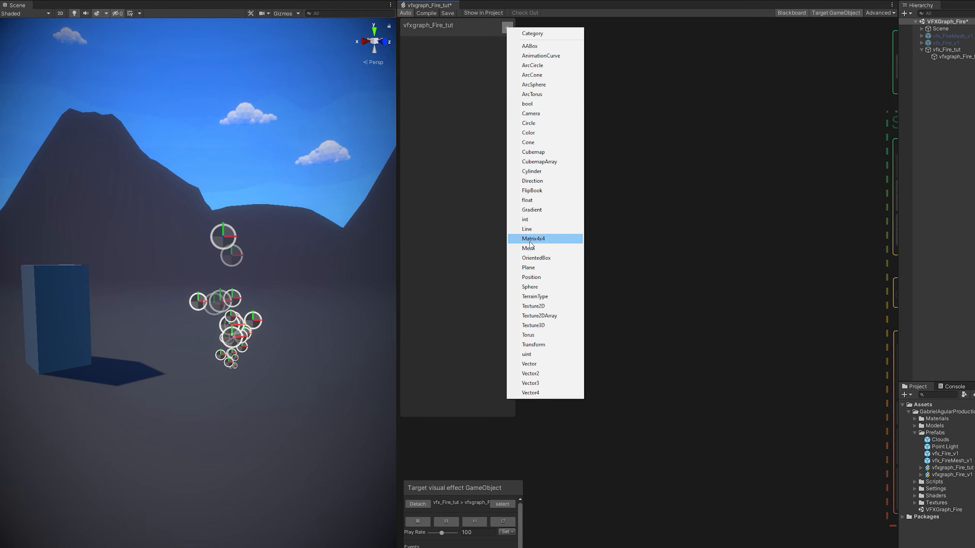
pyautogui.click(683, 316)
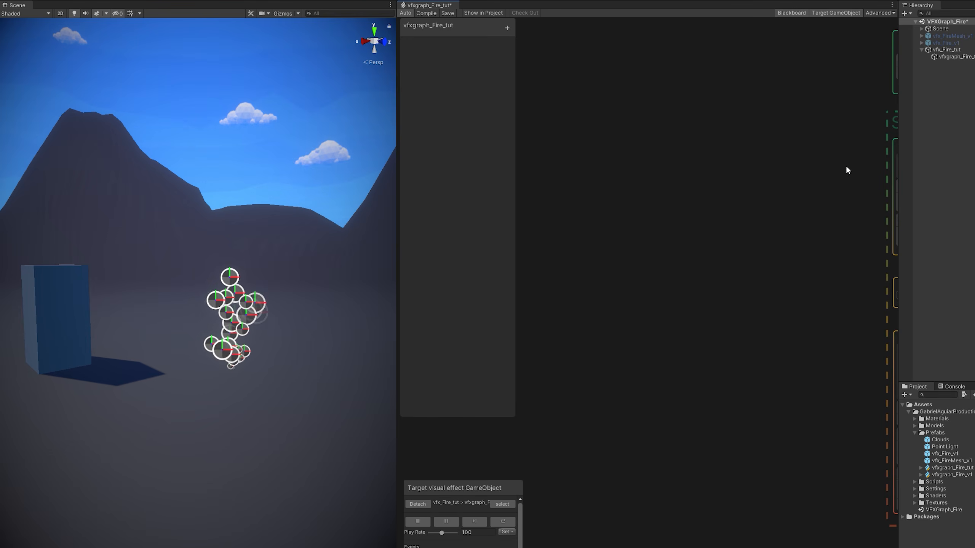
# Frame all graph nodes, pan to the Spawn node, and list types for a new property.
pyautogui.press('f')
pyautogui.scroll(-7, 742, 194)
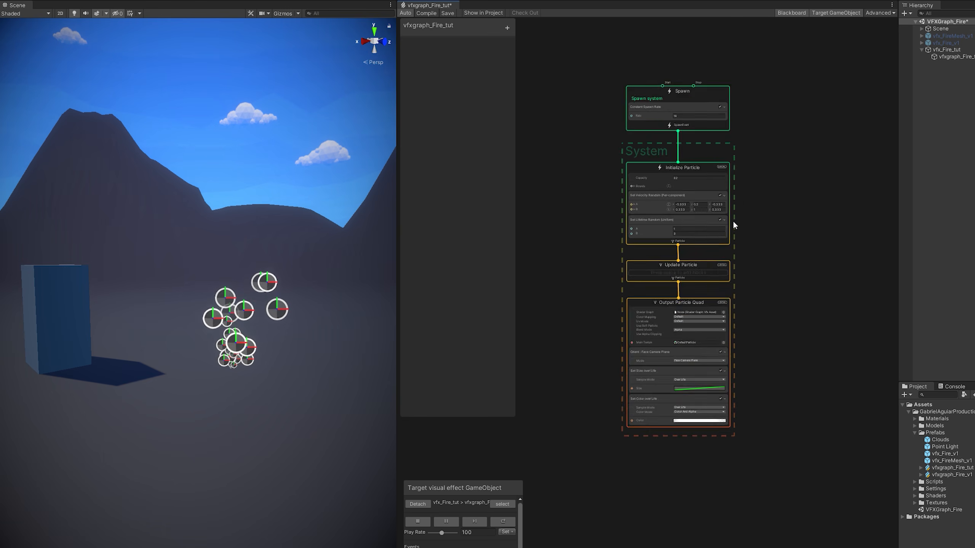
pyautogui.moveTo(820, 210); pyautogui.dragTo(669, 224, button='middle')
pyautogui.press('f')
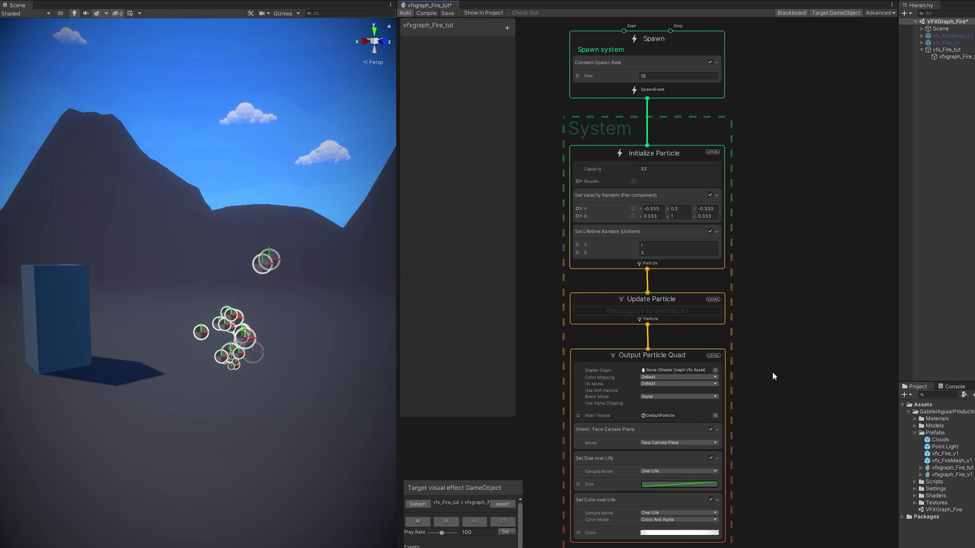
pyautogui.moveTo(772, 371); pyautogui.dragTo(794, 338, button='middle')
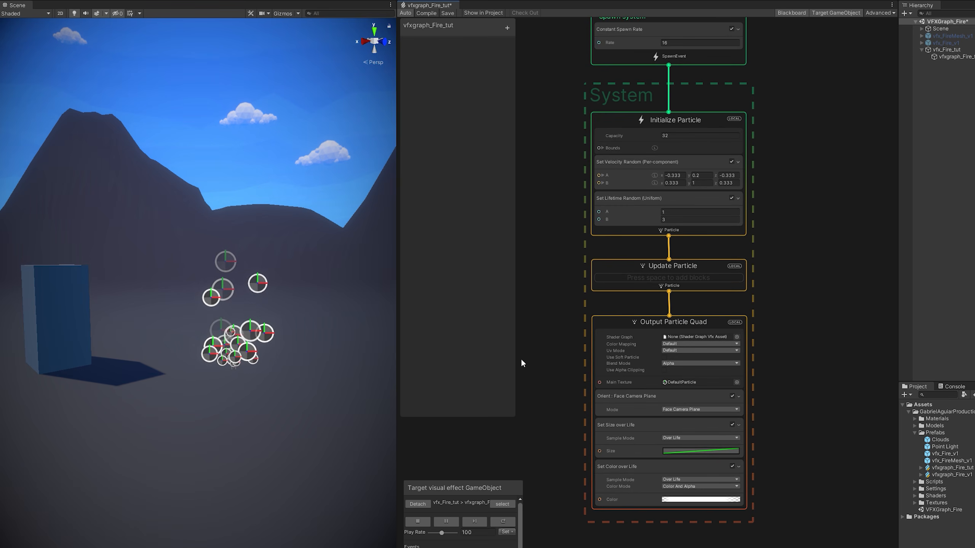
pyautogui.moveTo(572, 197); pyautogui.dragTo(567, 259, button='middle')
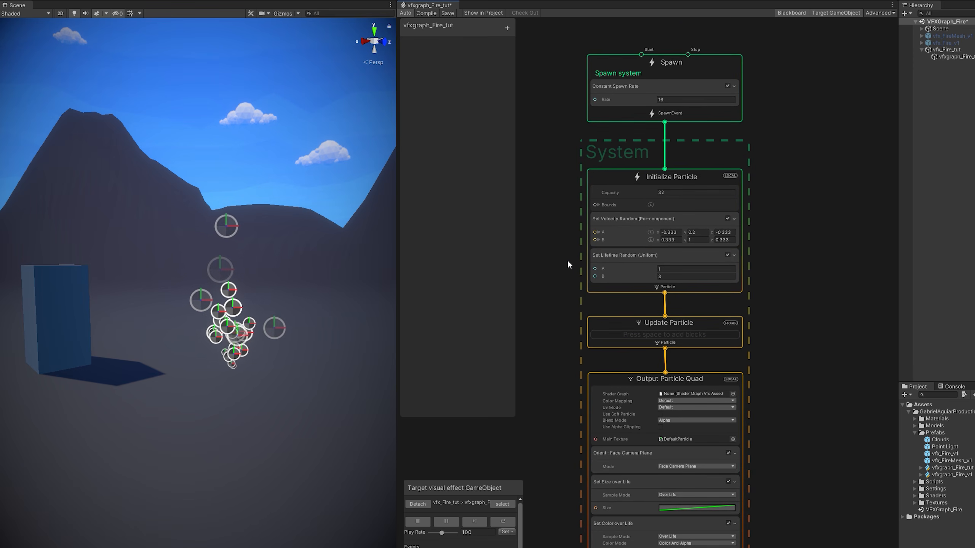
pyautogui.click(503, 28)
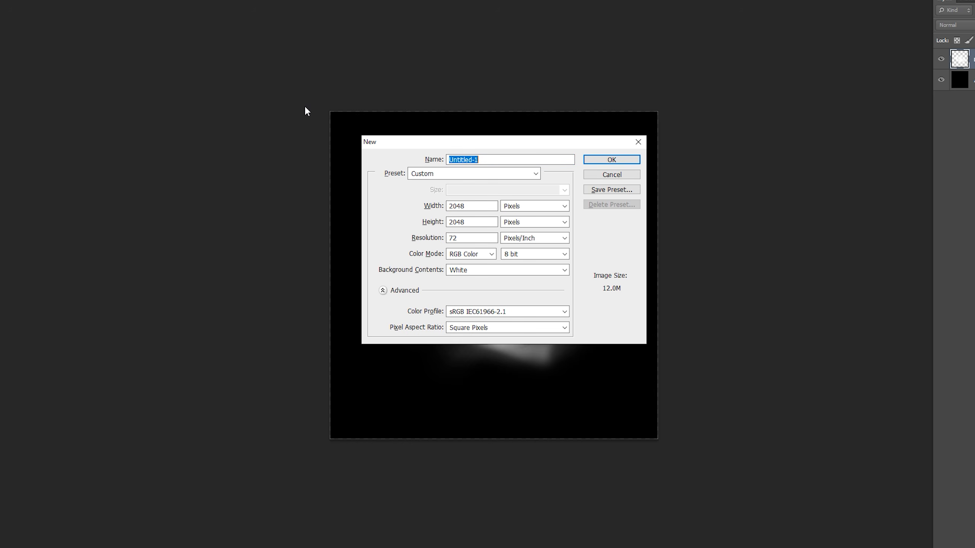
# Create a new 2048 × 2048 Photoshop document named Flame03.
pyautogui.write('Flame03')
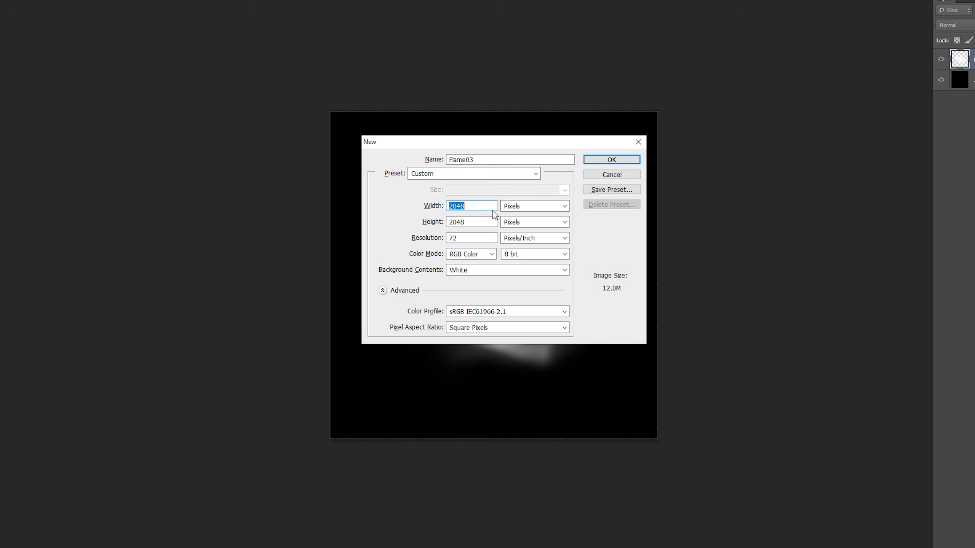
pyautogui.press('Tab')
pyautogui.press('Tab')
pyautogui.click(595, 160)
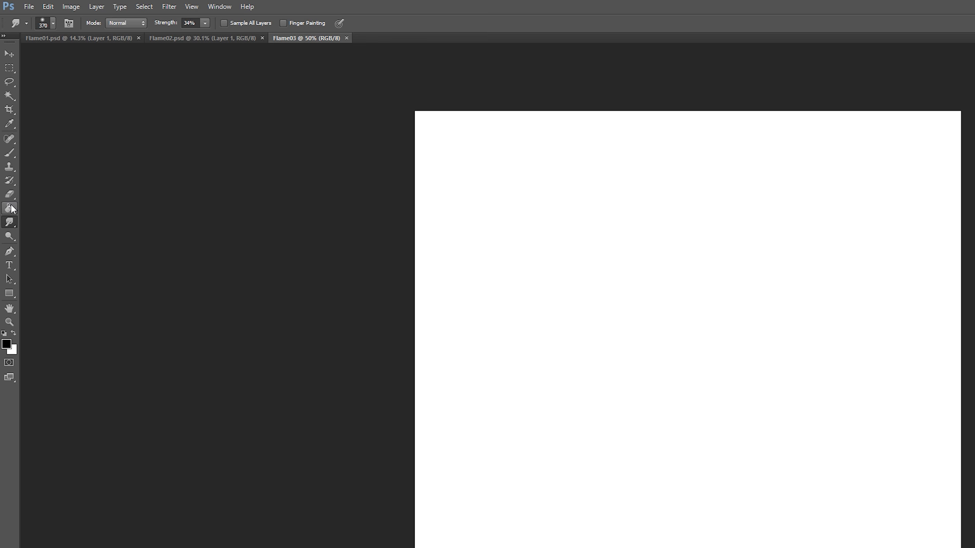
# Fill the canvas black with the Paint Bucket and add an empty Layer 1.
pyautogui.click(12, 208)
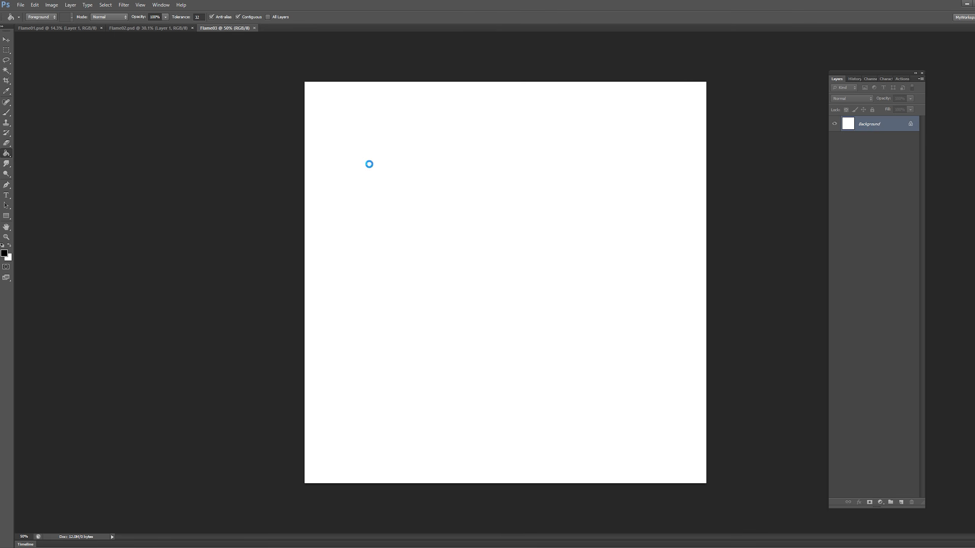
pyautogui.click(495, 217)
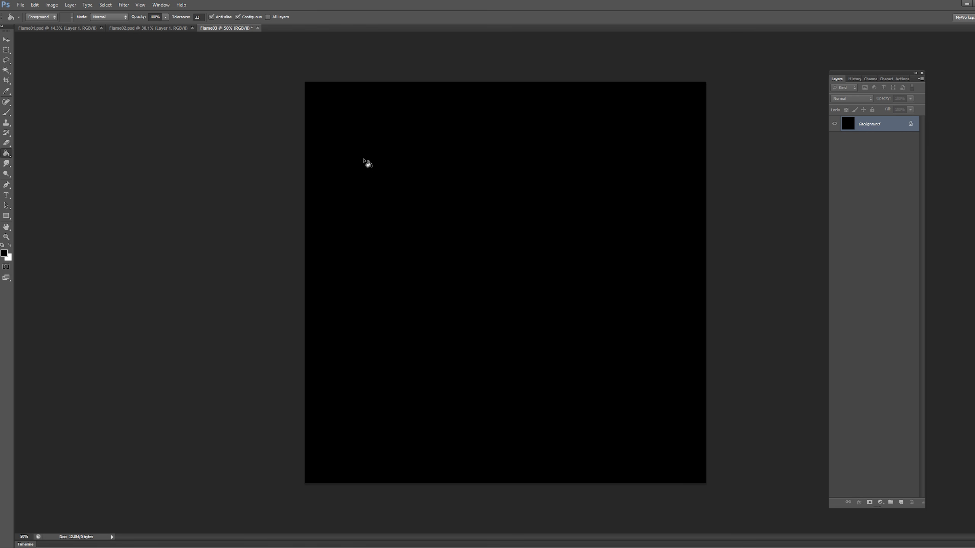
pyautogui.keyDown('alt'); pyautogui.scroll(-1, 302, 225); pyautogui.keyUp('alt')
pyautogui.hotkey('ctrl', 'shift', 'n')
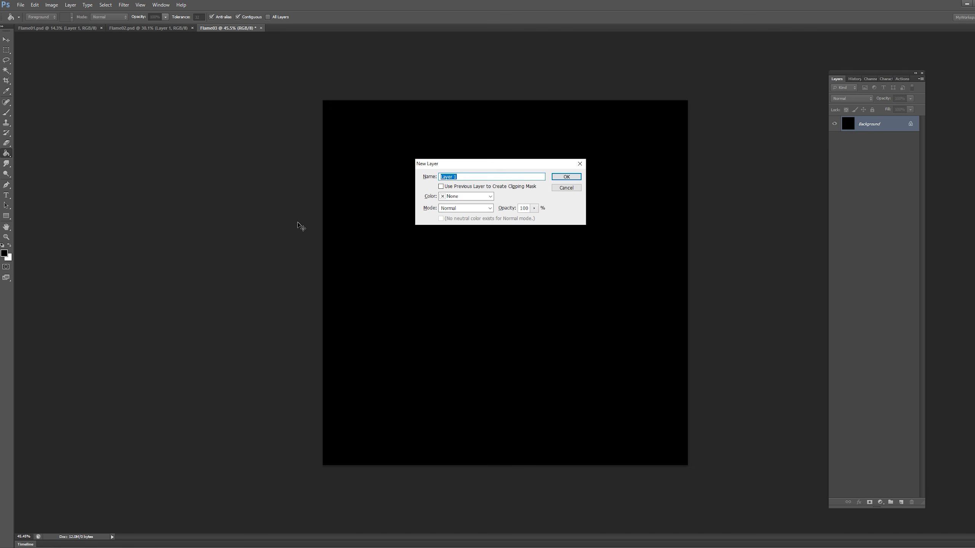
pyautogui.press('Return')
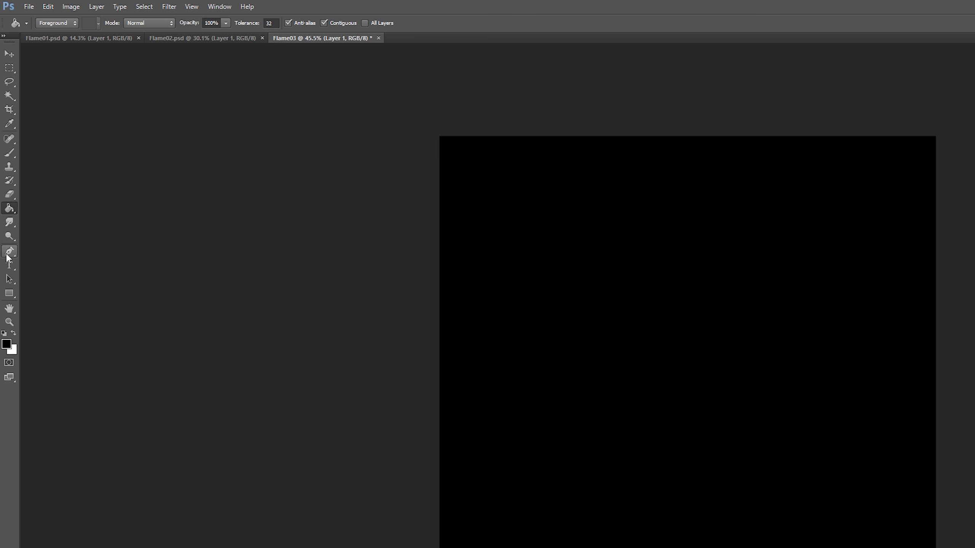
# Select the standard Pen Tool set to Path mode.
pyautogui.click(6, 257)
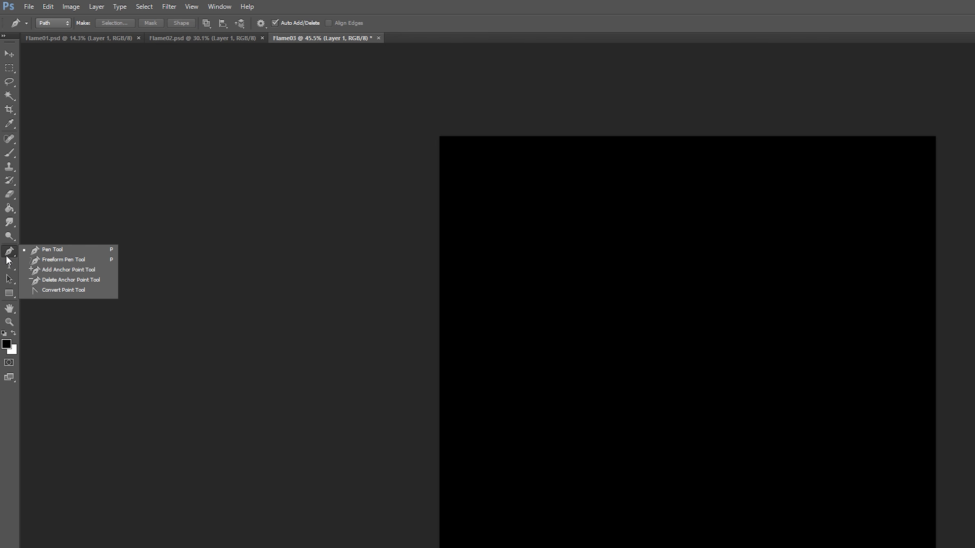
pyautogui.click(37, 249)
pyautogui.click(56, 23)
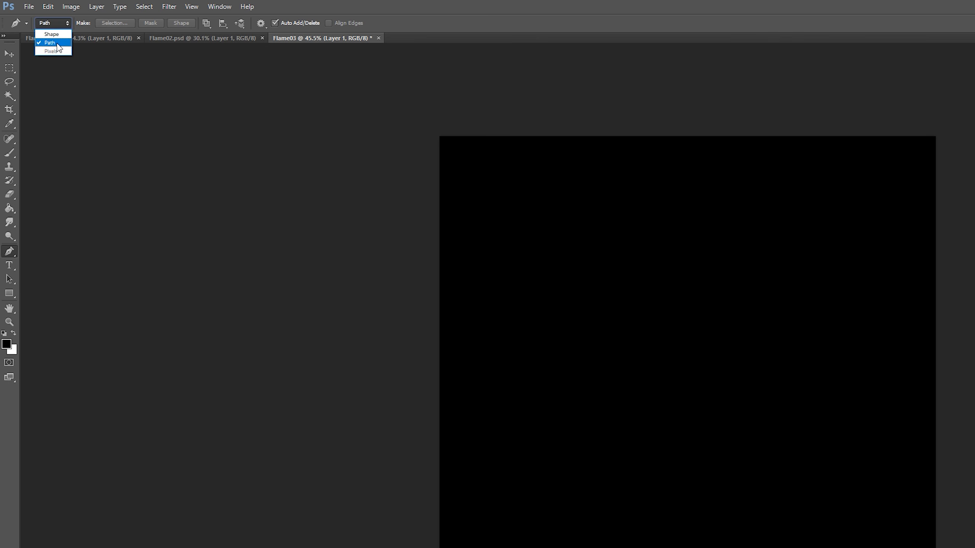
pyautogui.click(61, 41)
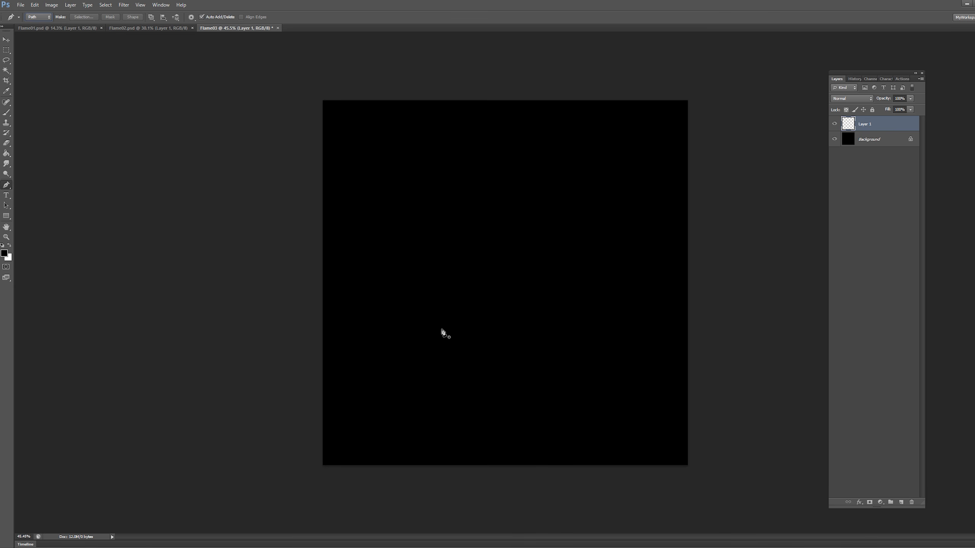
# Draw a flame outline with a rounded base, tall central tip and small left tongue.
pyautogui.click(419, 277)
pyautogui.moveTo(465, 379); pyautogui.dragTo(528, 396)
pyautogui.moveTo(583, 303); pyautogui.dragTo(571, 257)
pyautogui.moveTo(549, 303); pyautogui.dragTo(579, 211)
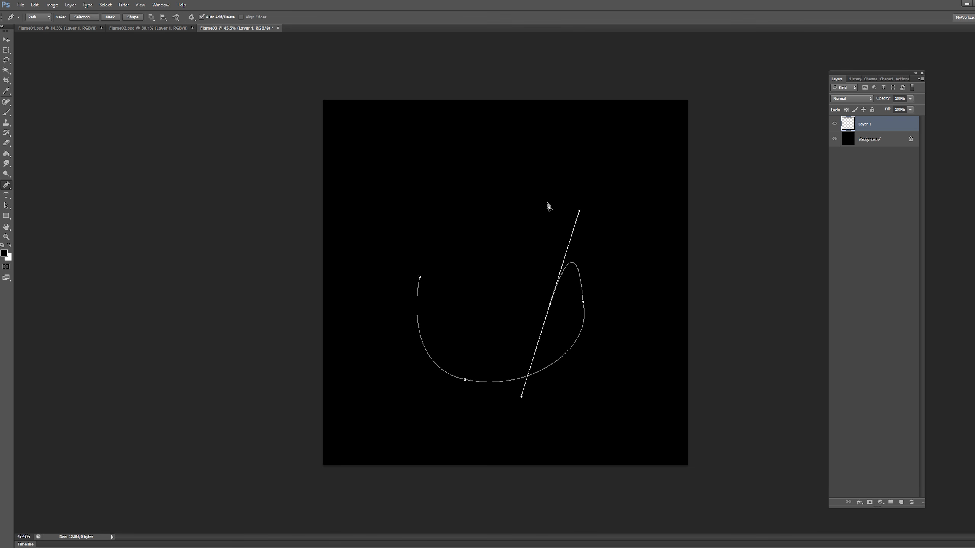
pyautogui.click(550, 304)
pyautogui.moveTo(518, 165); pyautogui.dragTo(565, 109)
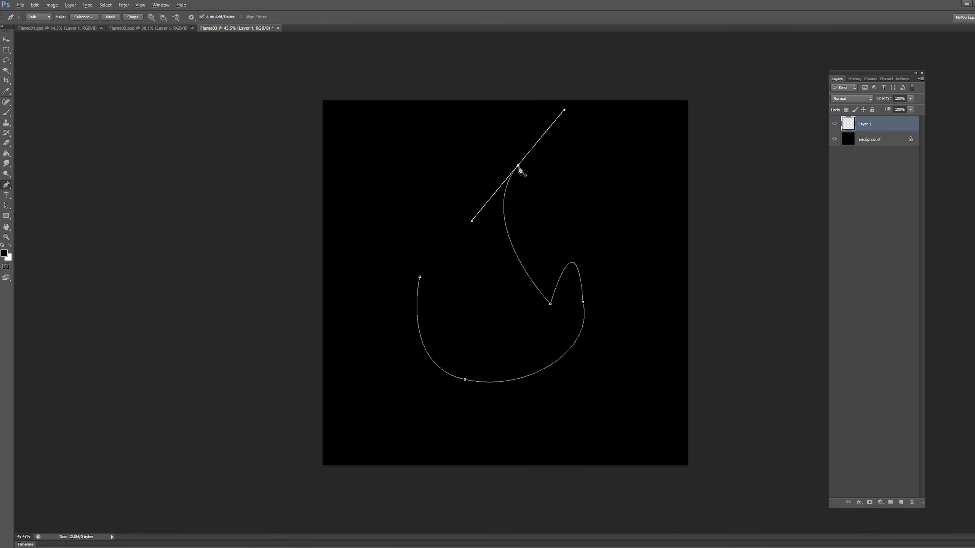
pyautogui.moveTo(458, 268); pyautogui.dragTo(463, 341)
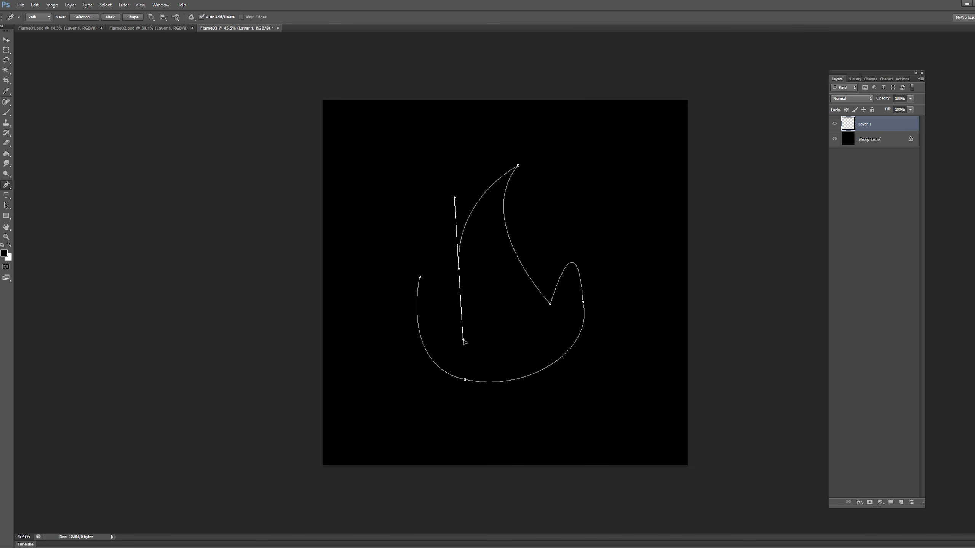
pyautogui.moveTo(439, 222); pyautogui.dragTo(453, 182)
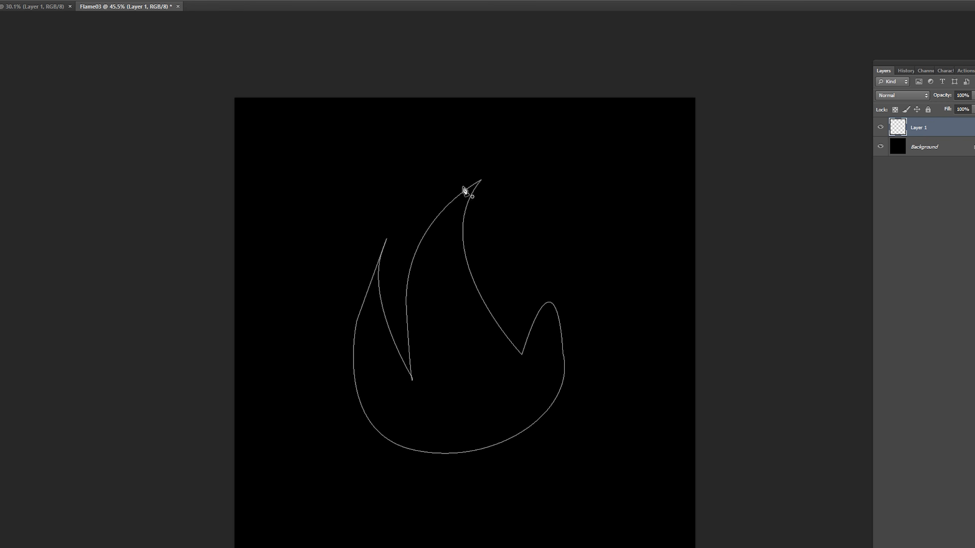
# Fill the flame path with white at a 50-pixel feather radius, then delete the path.
pyautogui.rightClick(427, 252)
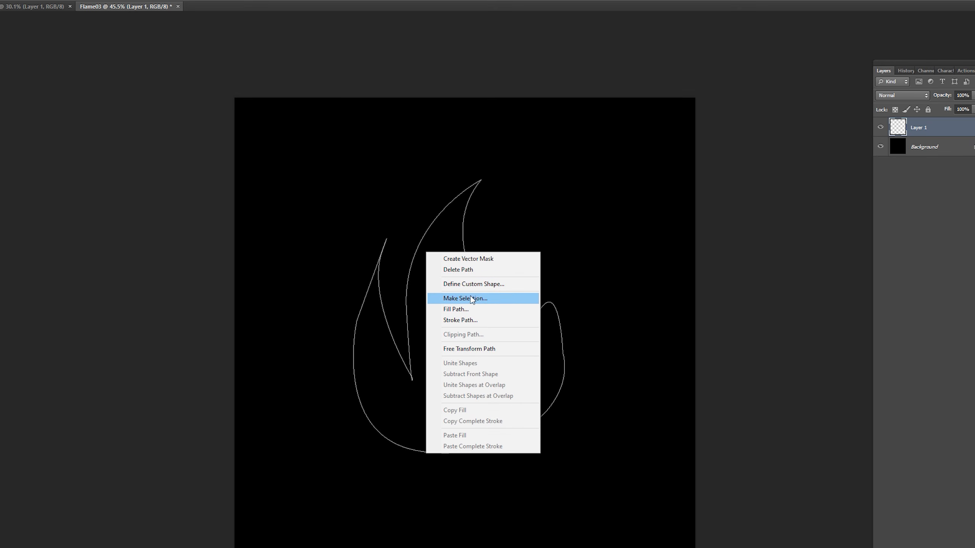
pyautogui.click(468, 308)
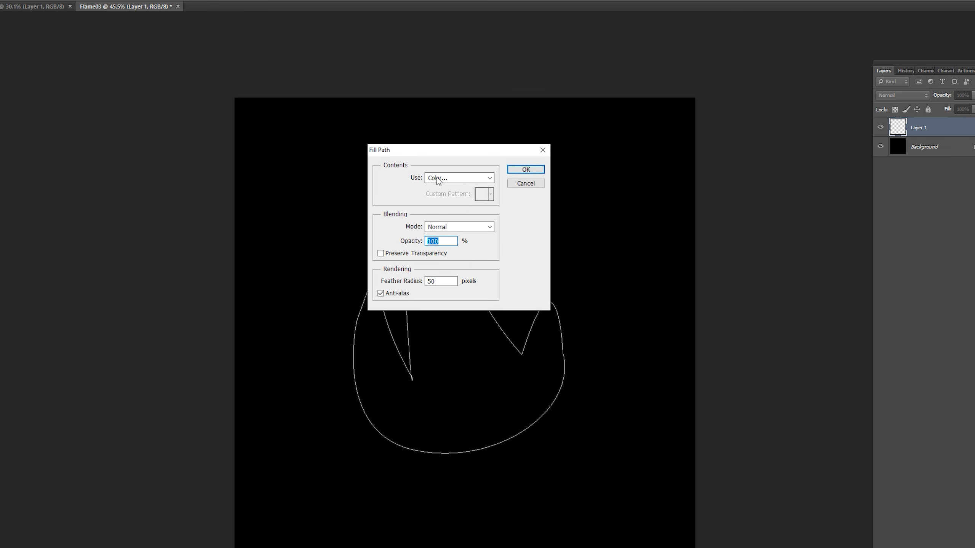
pyautogui.click(437, 180)
pyautogui.click(442, 204)
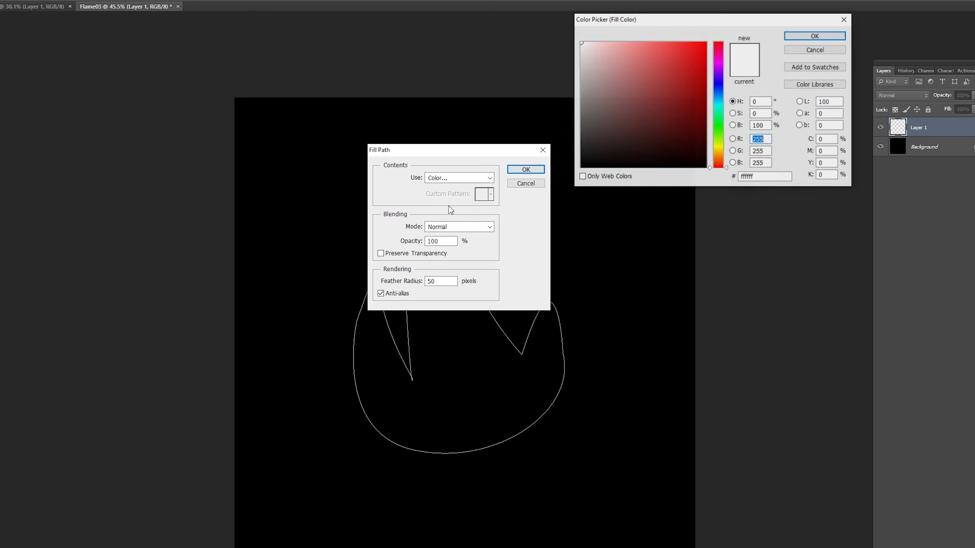
pyautogui.click(815, 37)
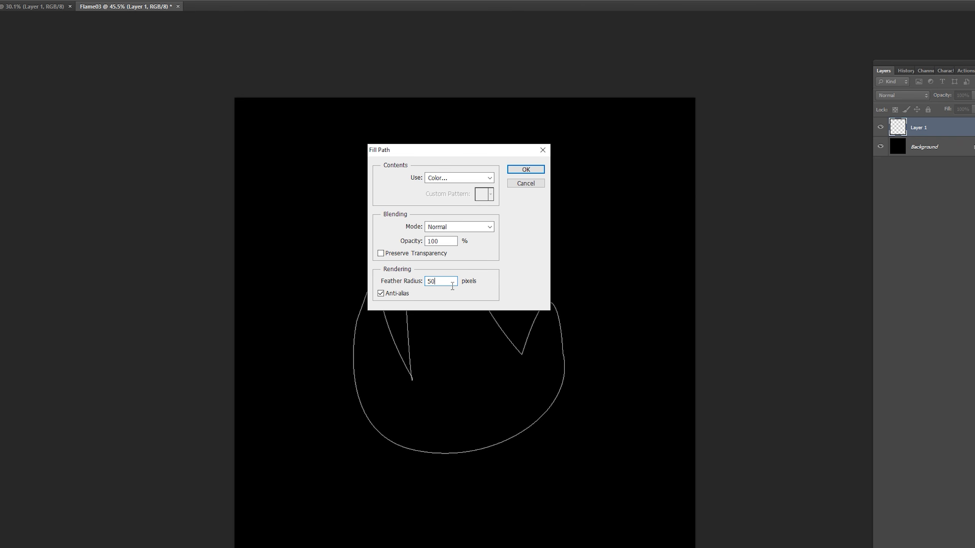
pyautogui.write('50')
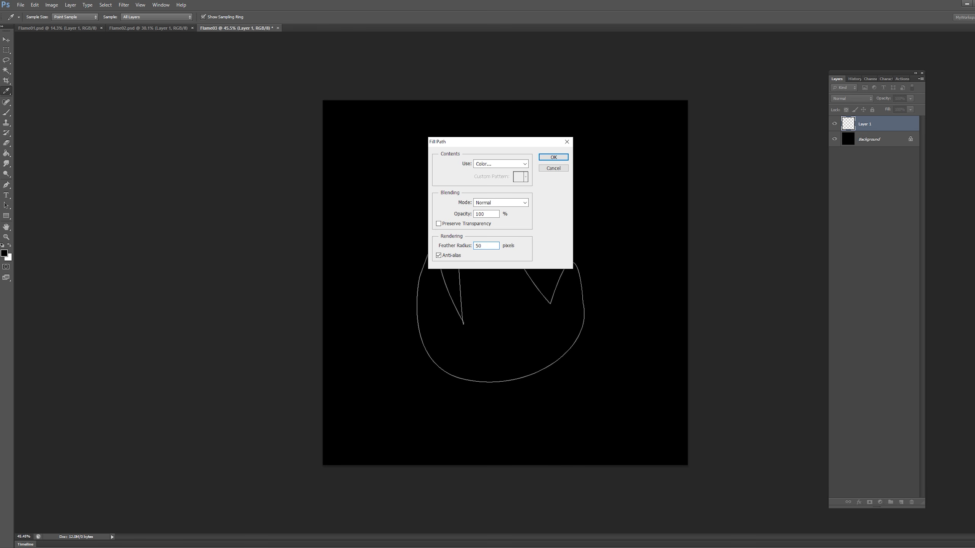
pyautogui.press('Return')
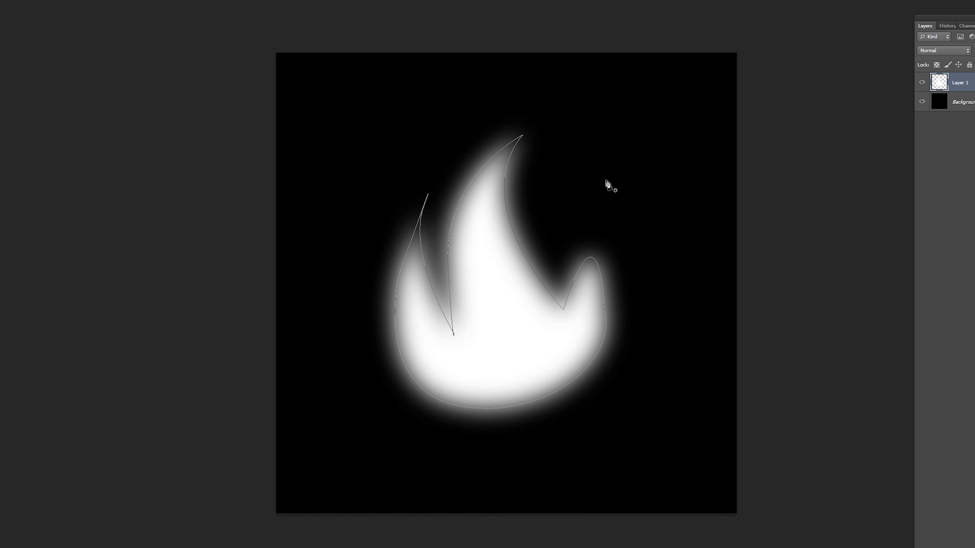
pyautogui.rightClick(519, 210)
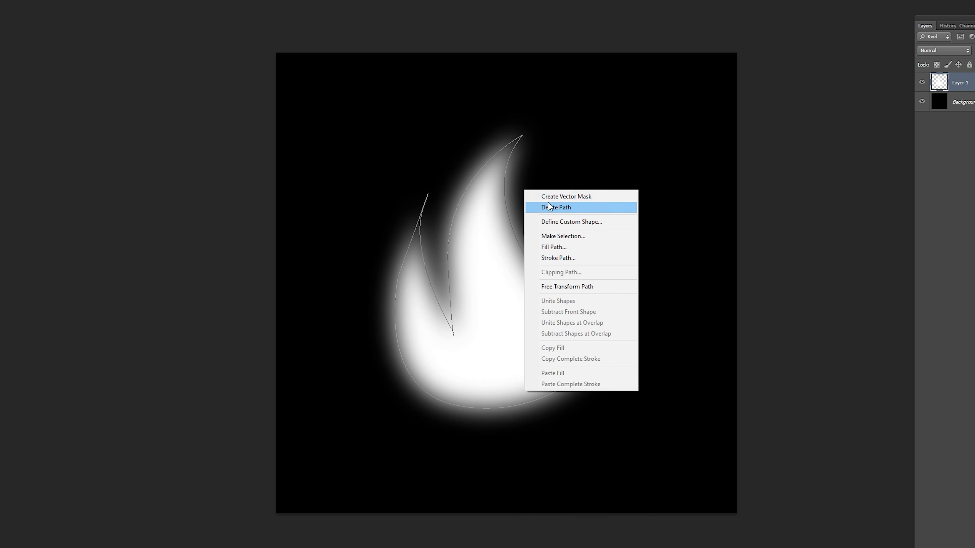
pyautogui.click(539, 220)
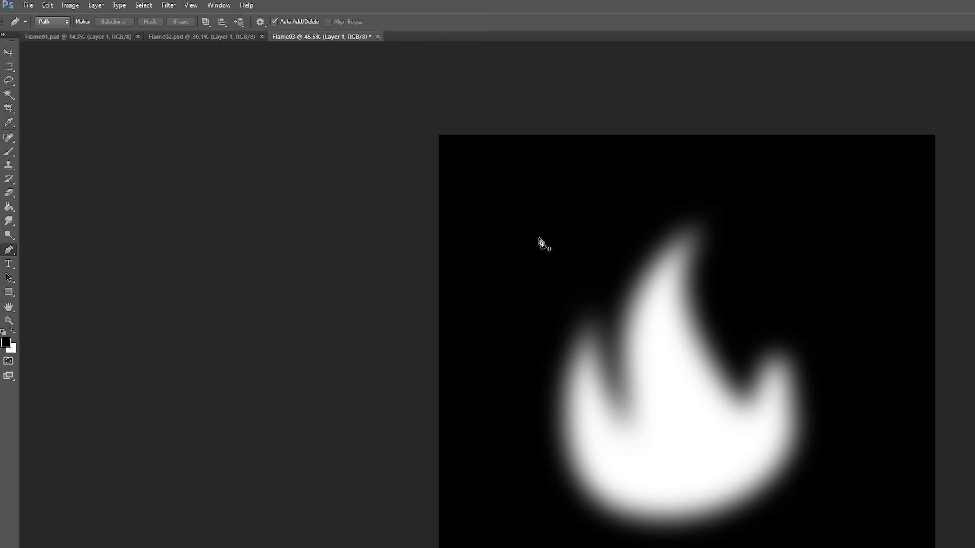
# With a 50% opacity Eraser, fade the flame's right side, right tip, bottom and left lobe.
pyautogui.click(9, 193)
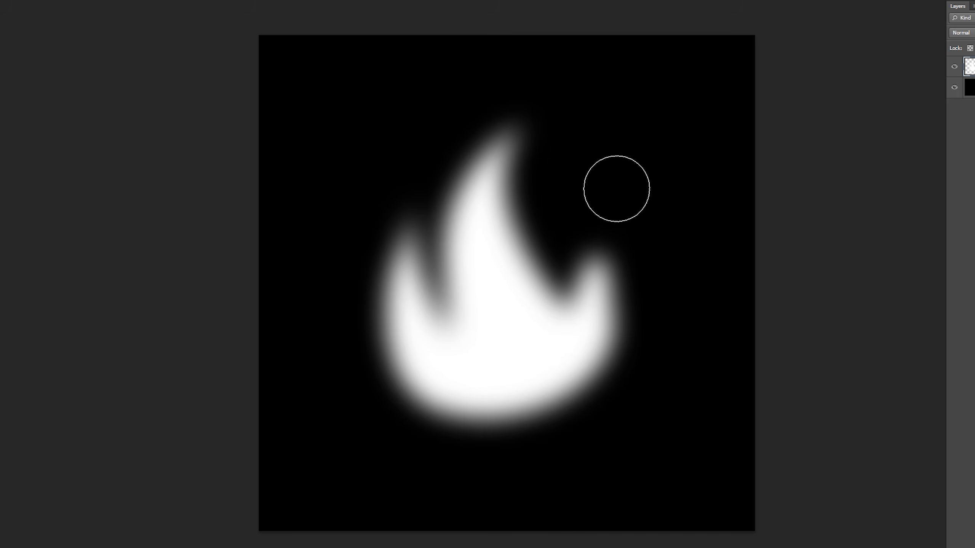
pyautogui.keyDown('alt'); pyautogui.moveTo(765, 256); pyautogui.dragTo(764, 257, button='right'); pyautogui.keyUp('alt')
pyautogui.keyDown('alt'); pyautogui.moveTo(586, 162); pyautogui.dragTo(575, 244, button='right'); pyautogui.keyUp('alt')
pyautogui.moveTo(558, 141); pyautogui.dragTo(551, 270)
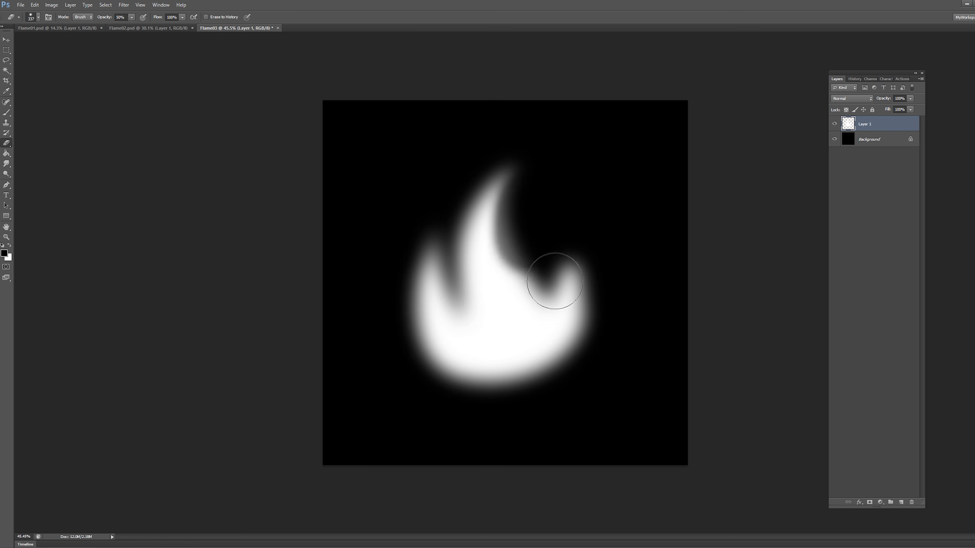
pyautogui.moveTo(635, 236); pyautogui.dragTo(671, 458)
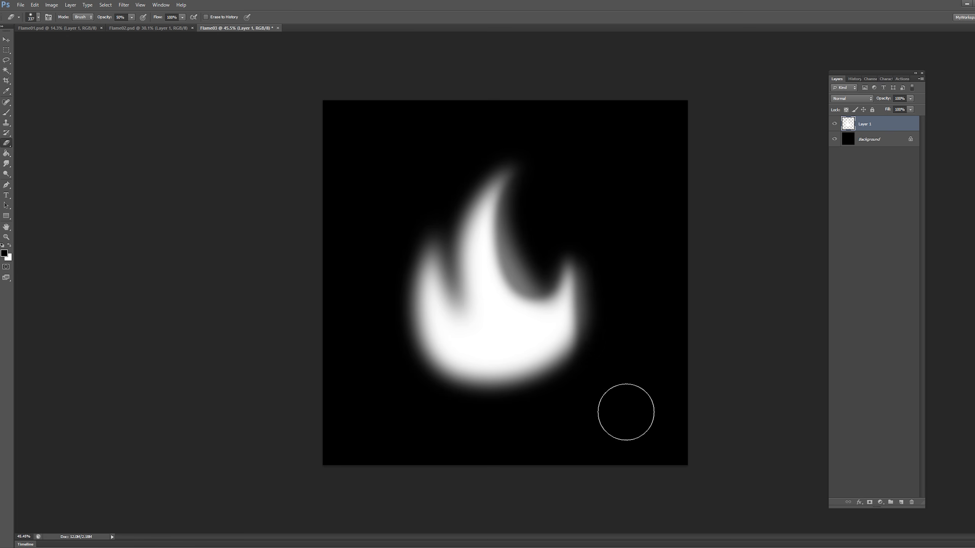
pyautogui.moveTo(626, 412)
pyautogui.mouseDown()
pyautogui.moveTo(439, 428)
pyautogui.moveTo(425, 370)
pyautogui.moveTo(460, 283)
pyautogui.mouseUp()
# With a resized eraser, fade the central tongue's left side, tip, a right-prong spot and base band.
pyautogui.keyDown('alt'); pyautogui.moveTo(481, 309); pyautogui.dragTo(475, 310, button='right'); pyautogui.keyUp('alt')
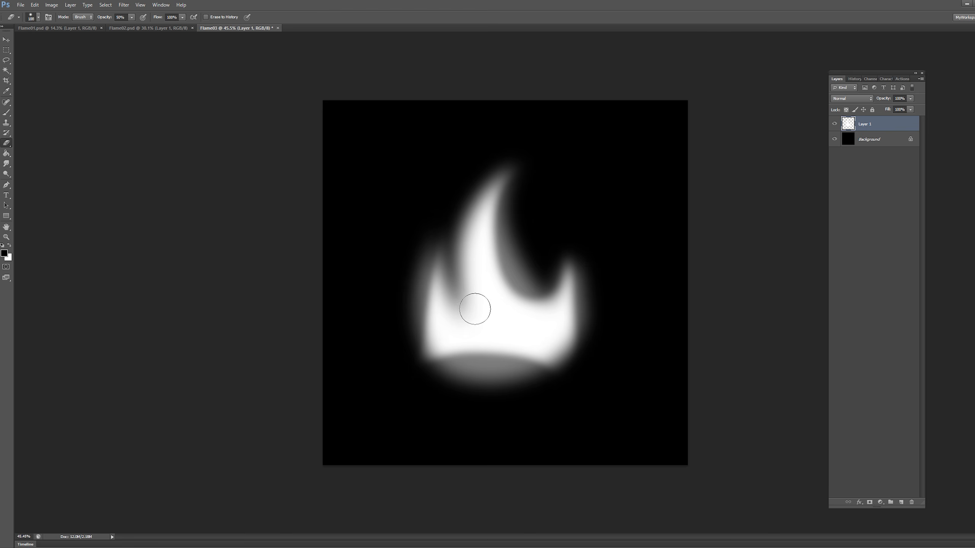
pyautogui.moveTo(459, 304); pyautogui.dragTo(473, 216)
pyautogui.moveTo(499, 171); pyautogui.dragTo(493, 193)
pyautogui.keyDown('alt'); pyautogui.moveTo(450, 189); pyautogui.dragTo(471, 189, button='right'); pyautogui.keyUp('alt')
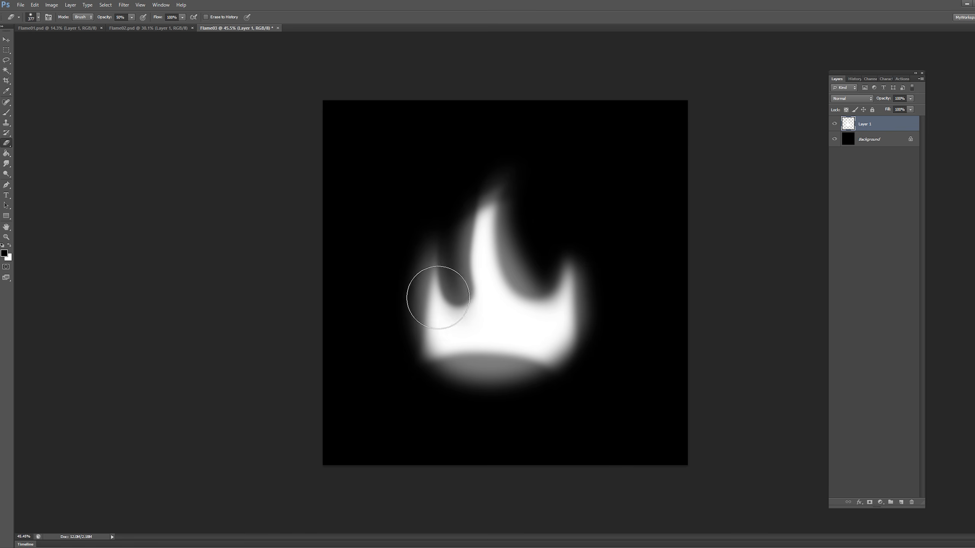
pyautogui.keyDown('alt'); pyautogui.moveTo(546, 325); pyautogui.dragTo(536, 325, button='right'); pyautogui.keyUp('alt')
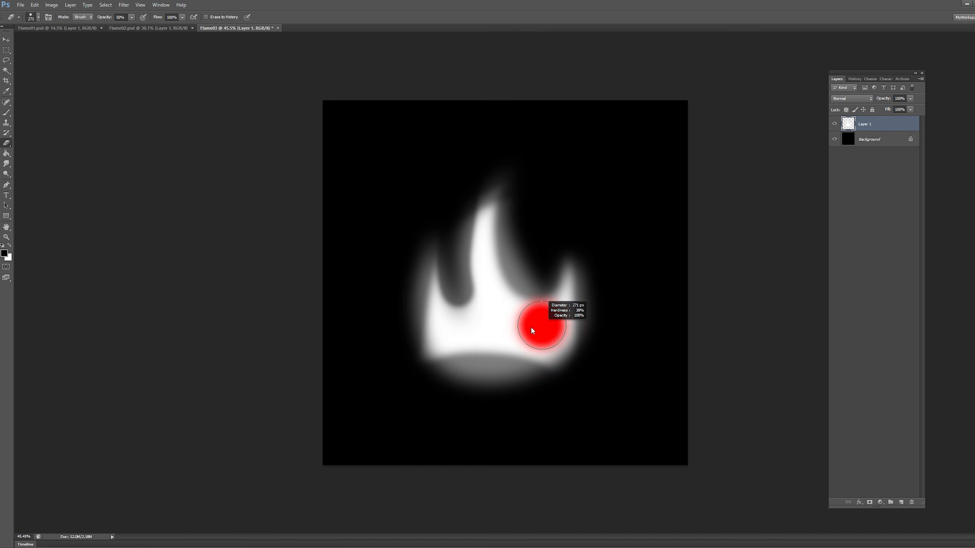
pyautogui.click(545, 325)
pyautogui.moveTo(464, 380); pyautogui.dragTo(503, 378)
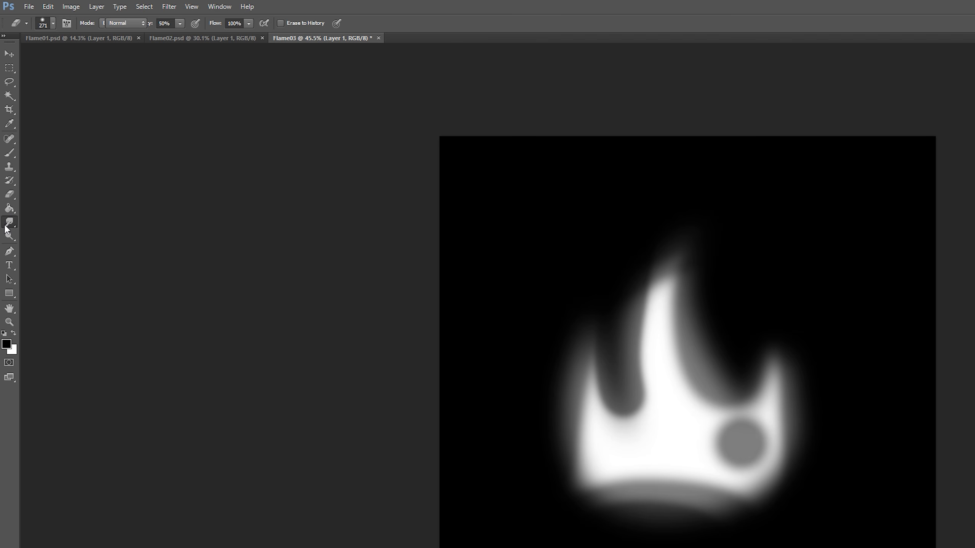
# Smudge the flame's tips upward and its base corners outward into a wispier shape.
pyautogui.click(13, 162)
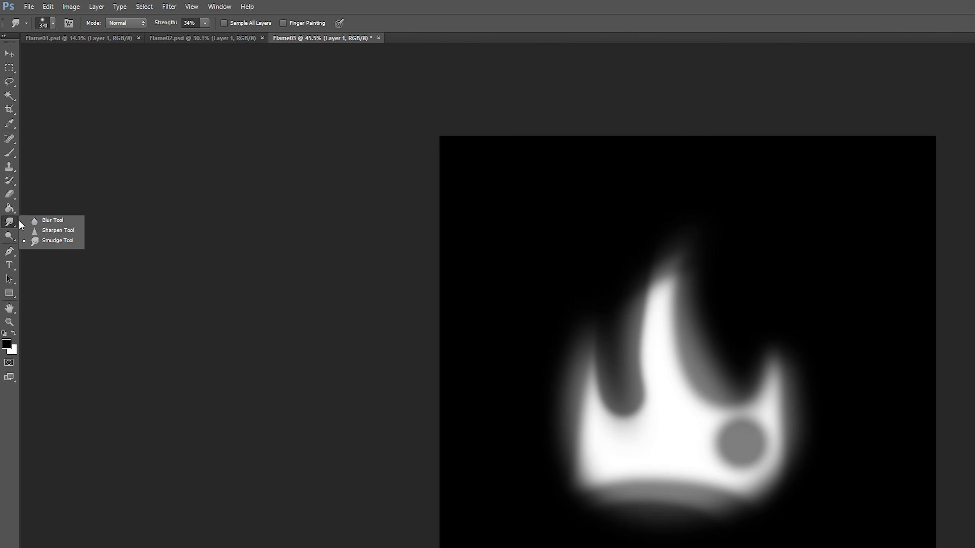
pyautogui.click(53, 241)
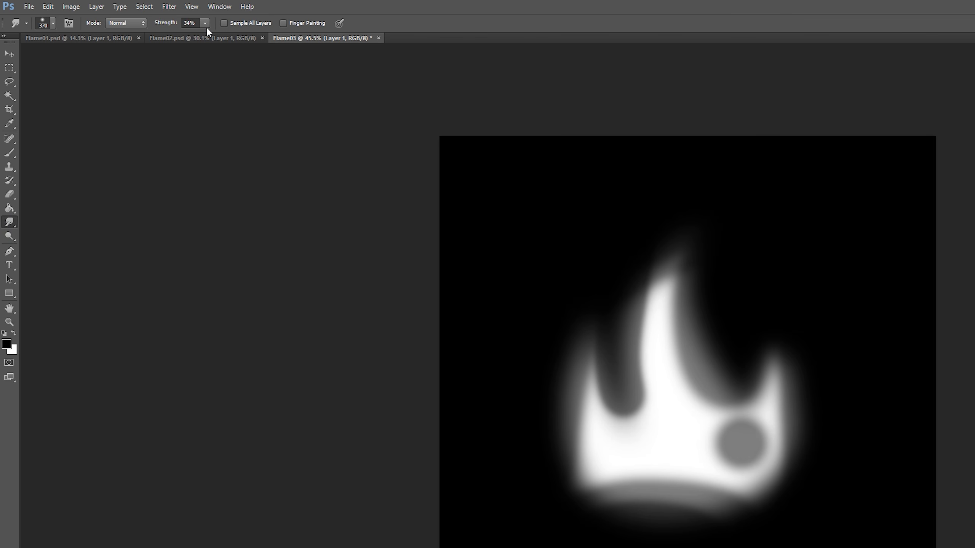
pyautogui.keyDown('alt'); pyautogui.scroll(2, 710, 430); pyautogui.keyUp('alt')
pyautogui.keyDown('alt'); pyautogui.moveTo(581, 359); pyautogui.dragTo(540, 345, button='right'); pyautogui.keyUp('alt')
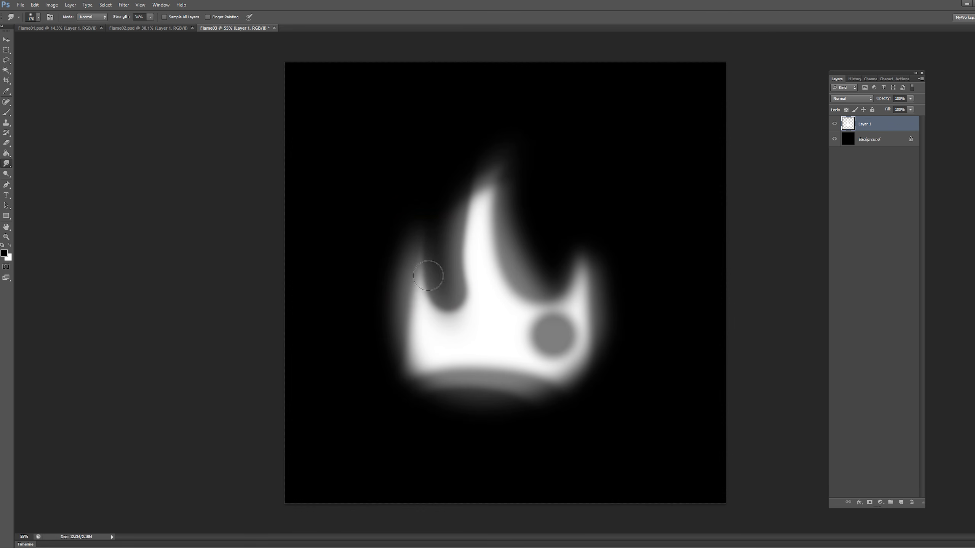
pyautogui.moveTo(588, 371); pyautogui.dragTo(575, 323)
pyautogui.moveTo(441, 377); pyautogui.dragTo(414, 419)
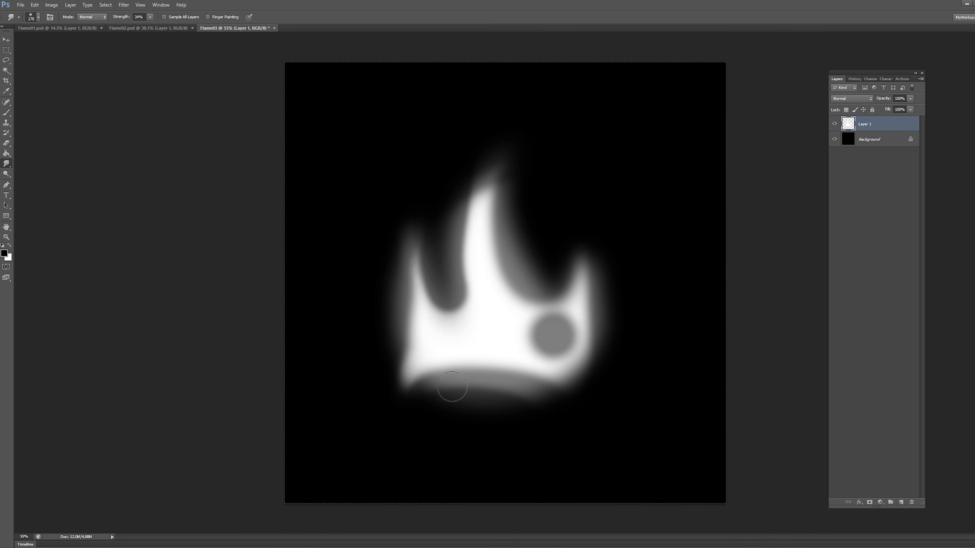
pyautogui.moveTo(603, 380); pyautogui.dragTo(613, 357)
pyautogui.moveTo(606, 290); pyautogui.dragTo(569, 304)
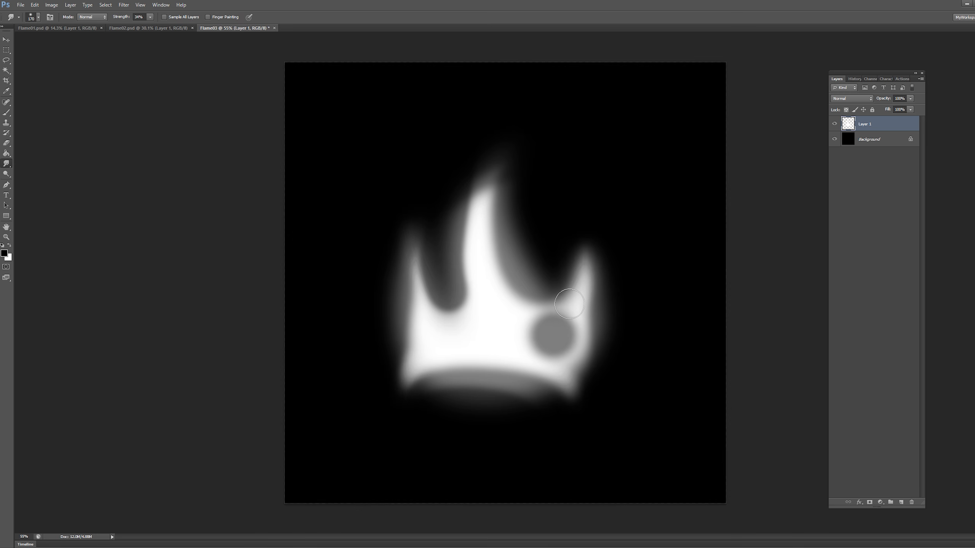
pyautogui.moveTo(493, 224); pyautogui.dragTo(546, 183)
# Save the image as Flame03 in the Textures folder, accepting the compatibility option.
pyautogui.hotkey('ctrl', 'shift', 's')
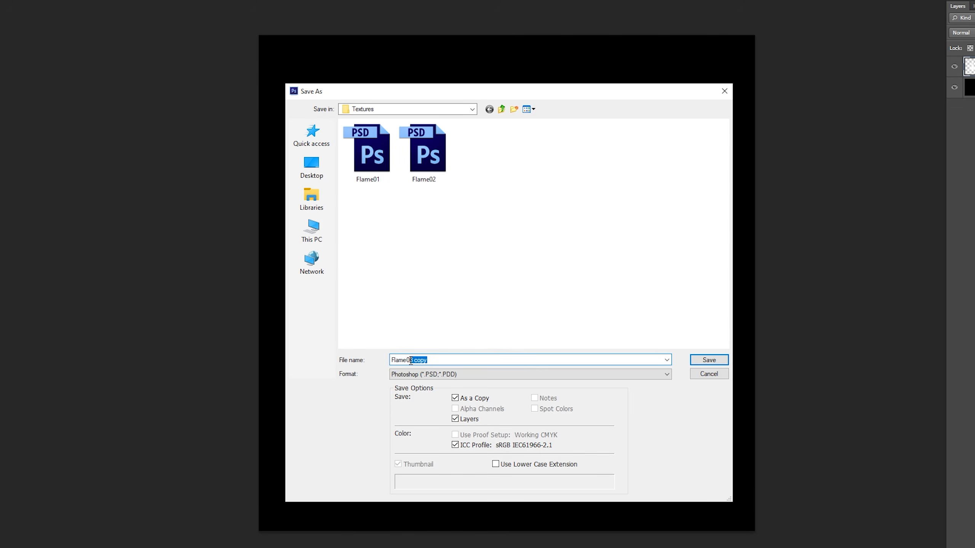
pyautogui.click(708, 360)
pyautogui.click(616, 135)
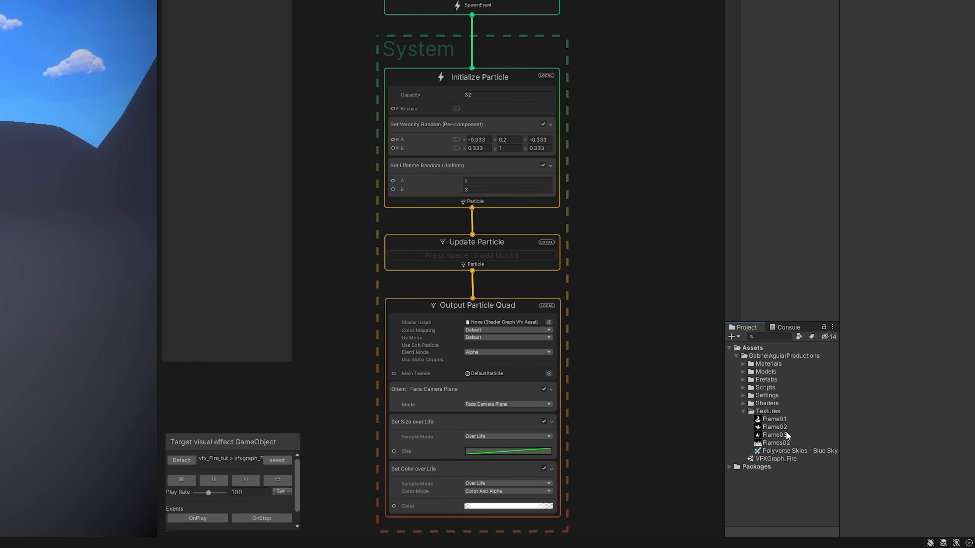
# Add a new exposed Color property named Color to the fire VFX graph's Blackboard.
pyautogui.click(783, 435)
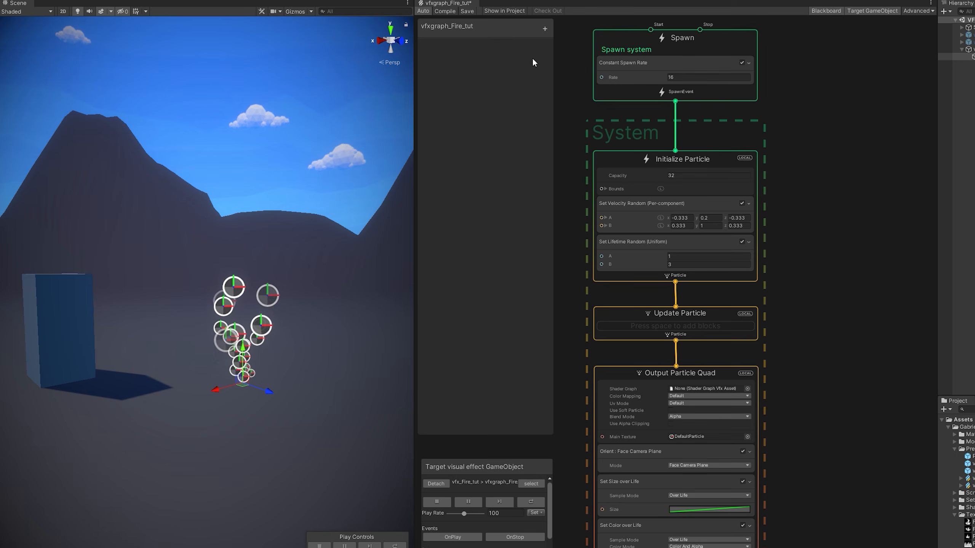
pyautogui.click(545, 29)
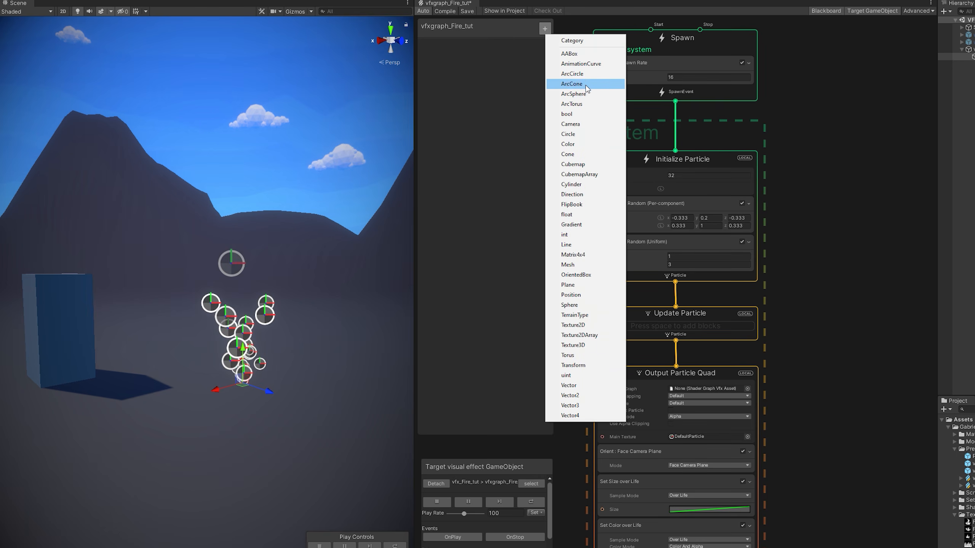
pyautogui.click(568, 144)
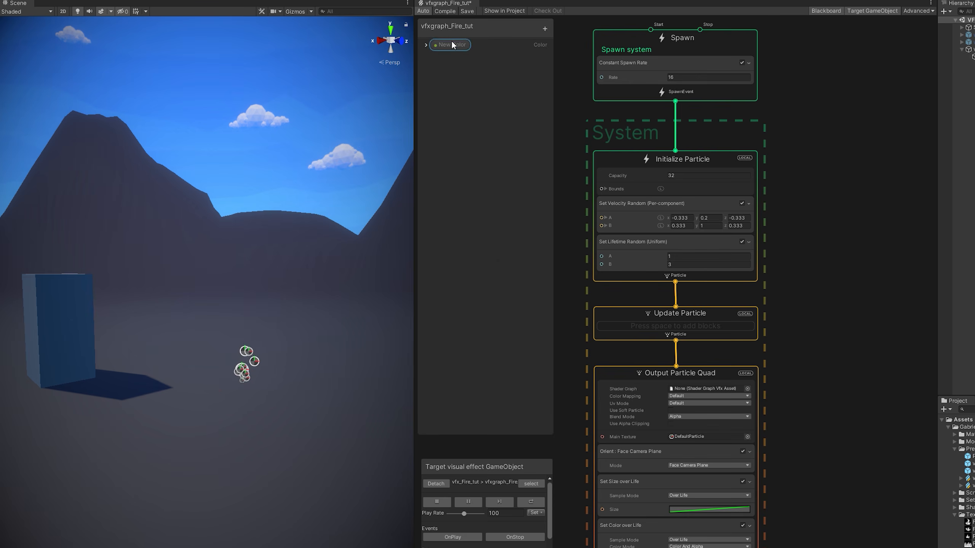
pyautogui.write('Color')
pyautogui.click(426, 45)
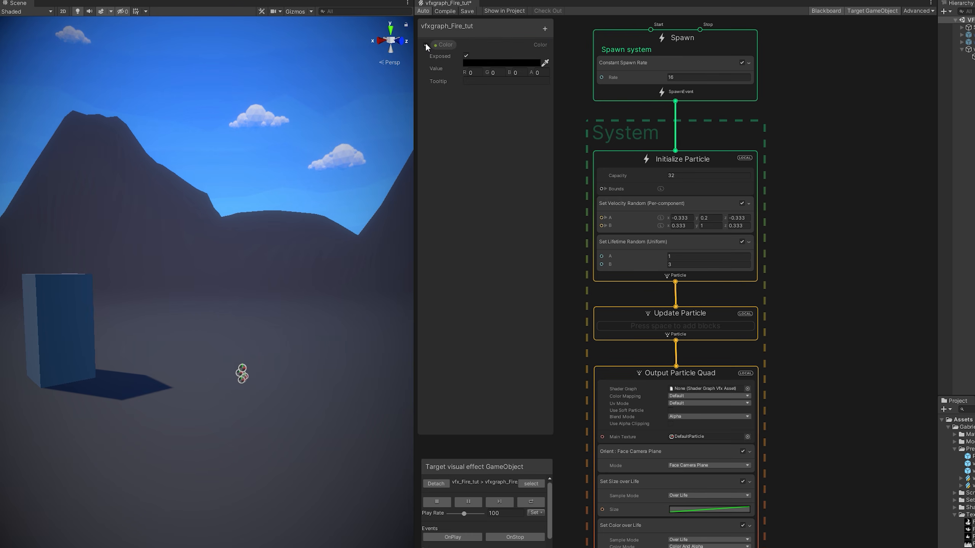
# Set the Color value to a fully opaque HDR red-orange at intensity 5.1.
pyautogui.click(478, 62)
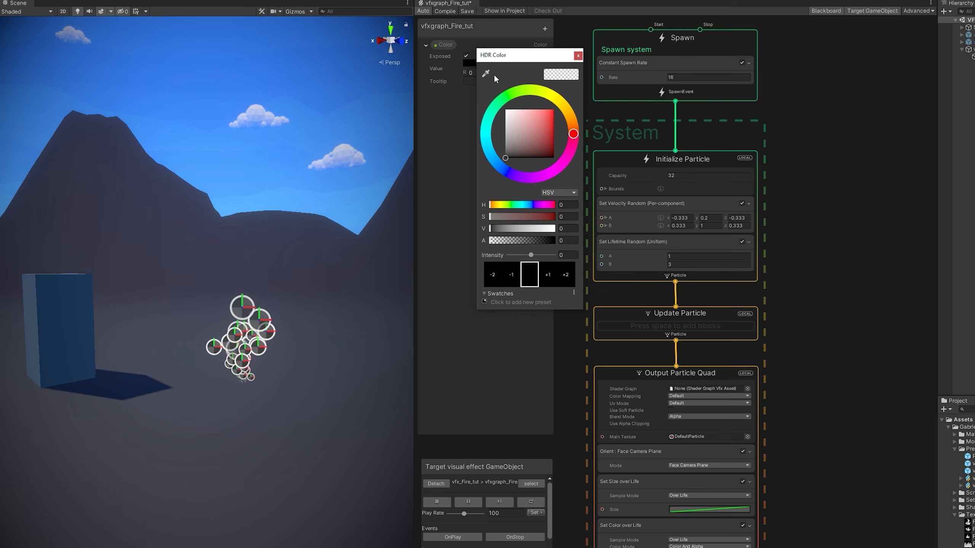
pyautogui.click(549, 112)
pyautogui.moveTo(490, 207); pyautogui.dragTo(490, 208)
pyautogui.click(546, 215)
pyautogui.click(549, 216)
pyautogui.click(553, 229)
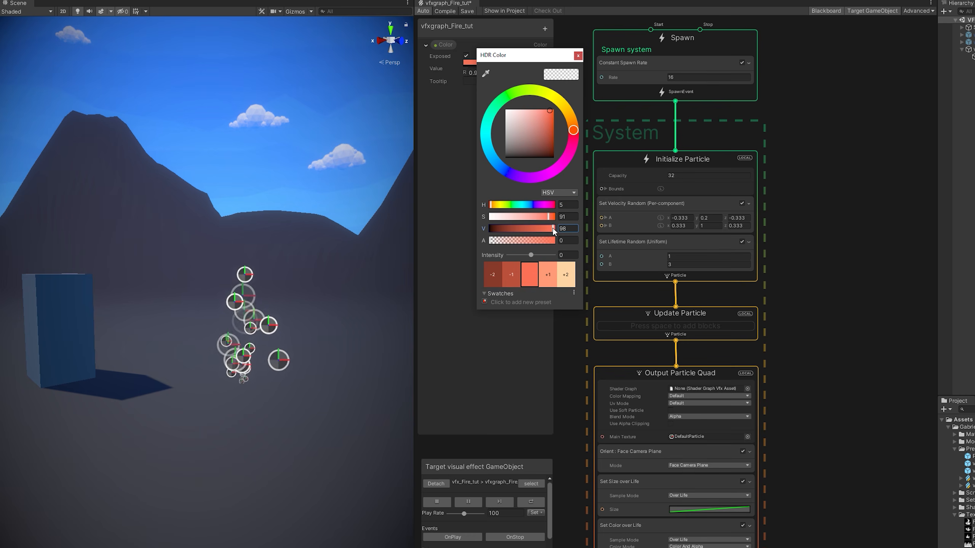
pyautogui.click(555, 240)
pyautogui.moveTo(532, 255); pyautogui.dragTo(546, 255)
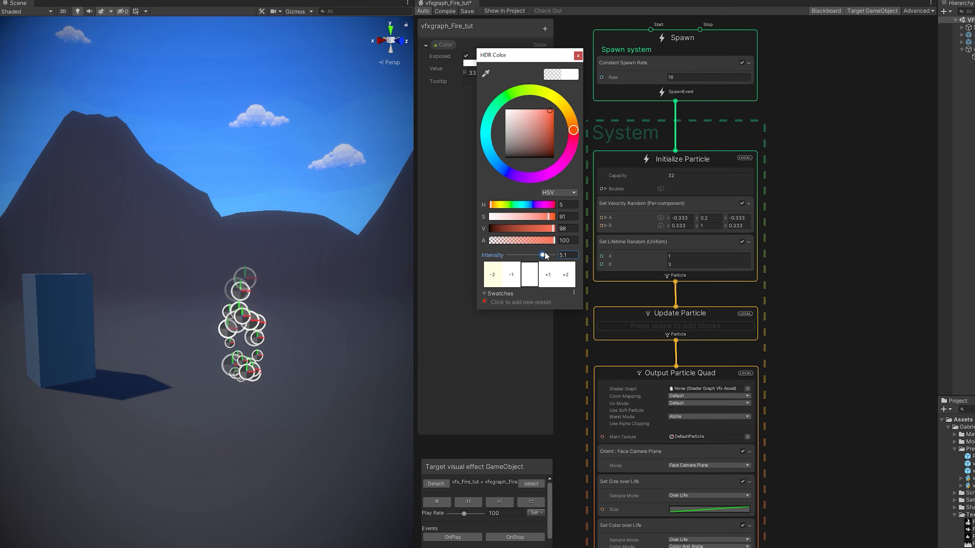
pyautogui.click(578, 56)
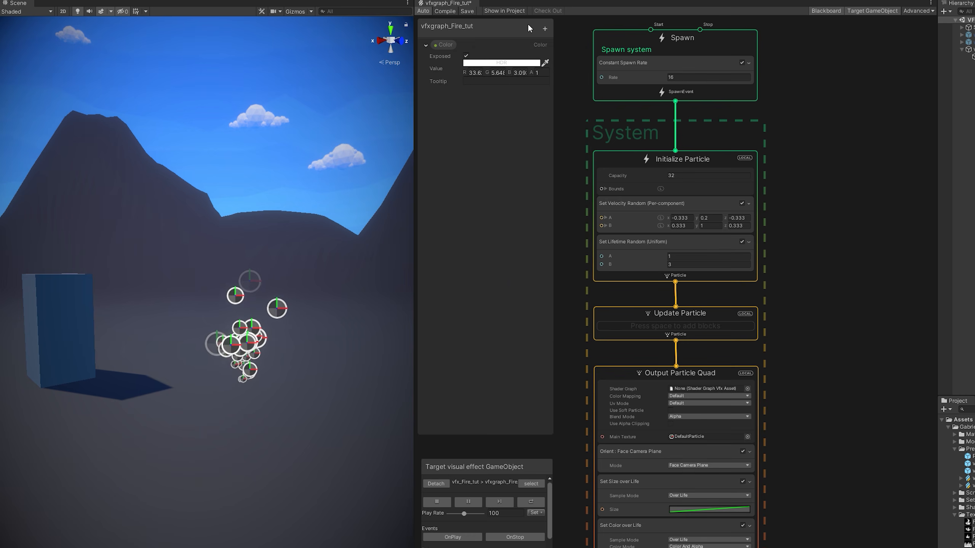
pyautogui.click(544, 29)
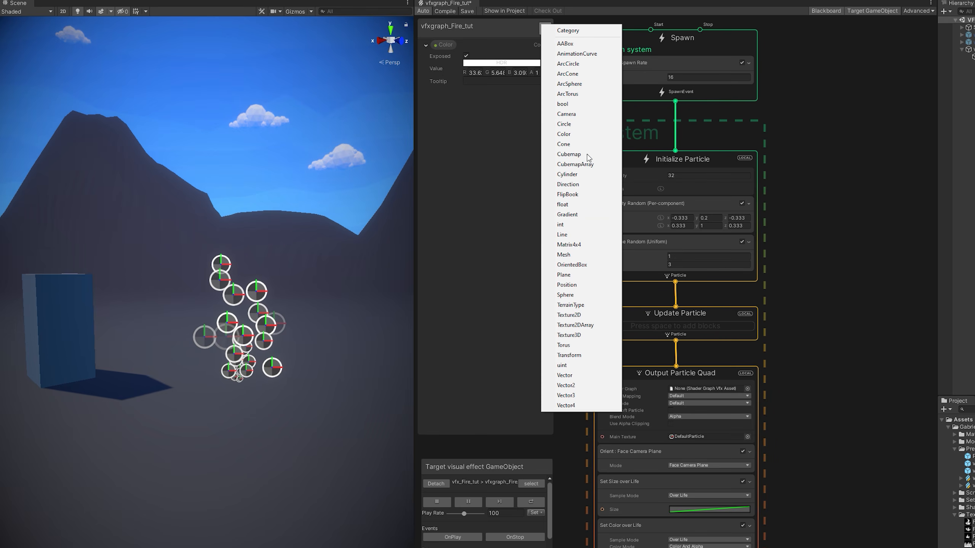
# Add a Texture2D property named FlameTexture with its value set to Flame03.
pyautogui.click(569, 315)
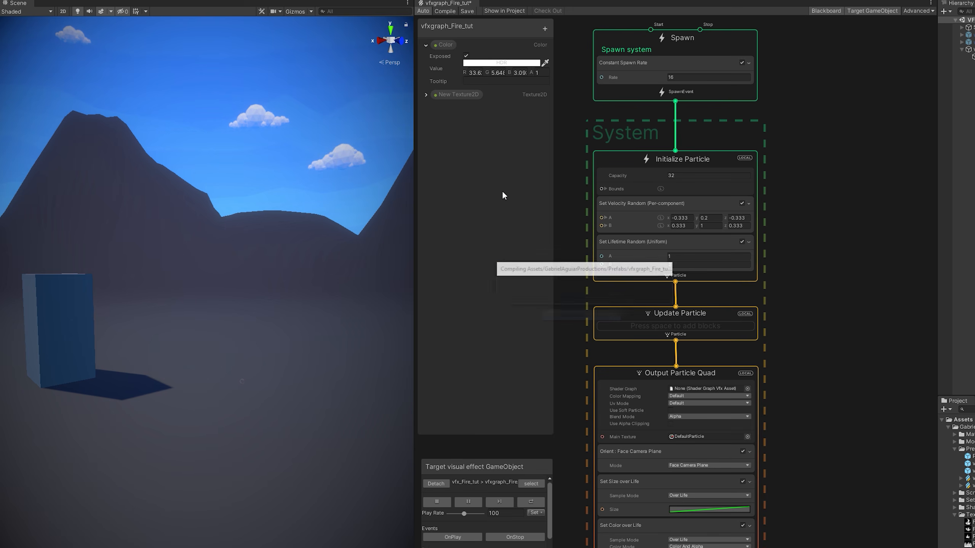
pyautogui.doubleClick(460, 96)
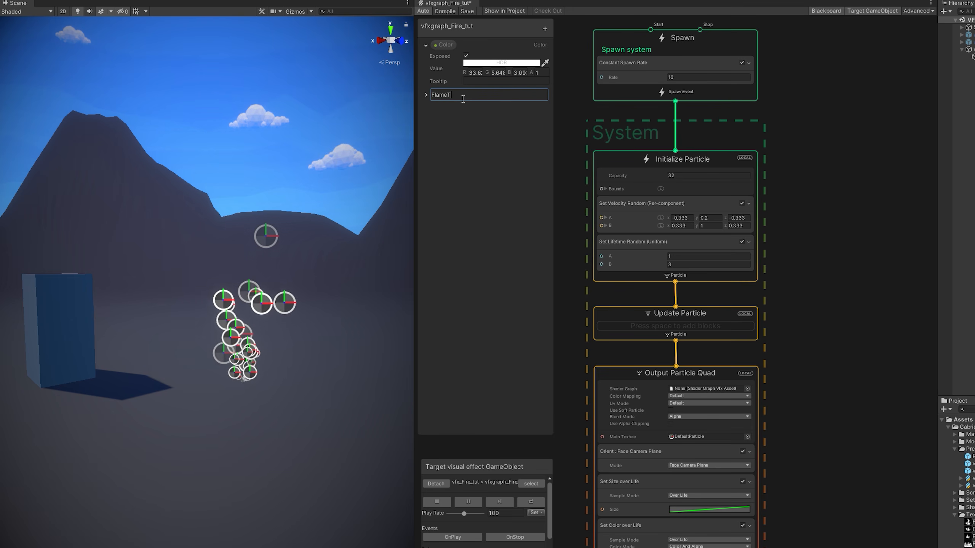
pyautogui.write('FlameTexture')
pyautogui.press('Return')
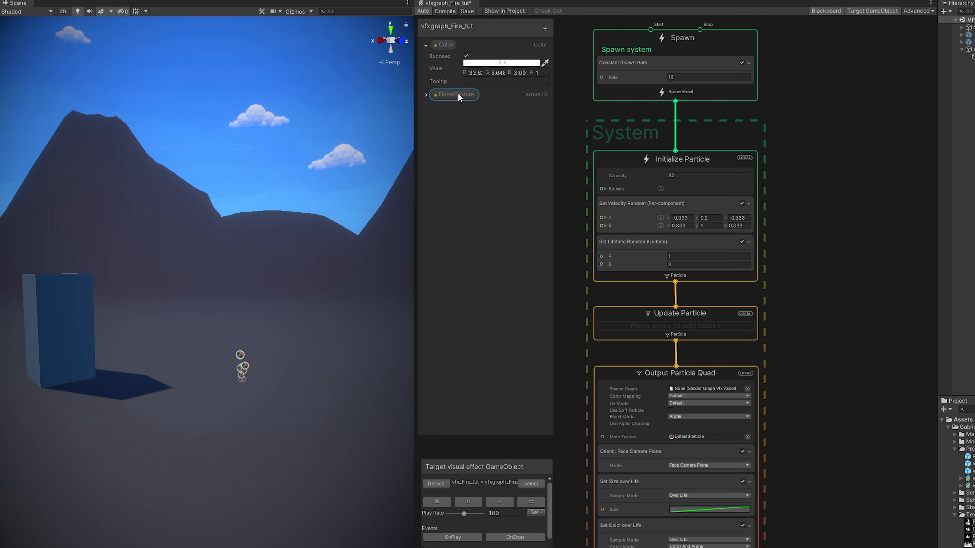
pyautogui.click(425, 94)
pyautogui.click(545, 115)
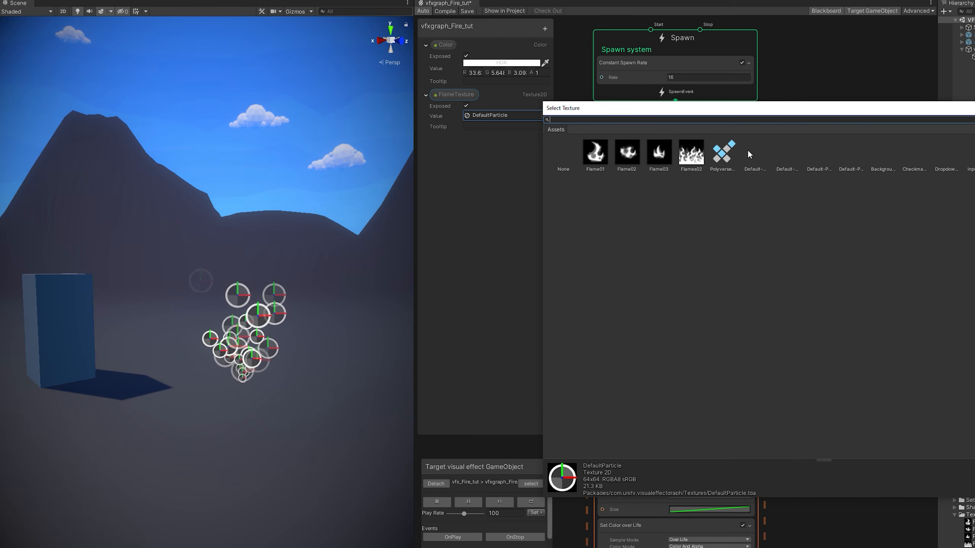
pyautogui.click(658, 162)
pyautogui.doubleClick(659, 157)
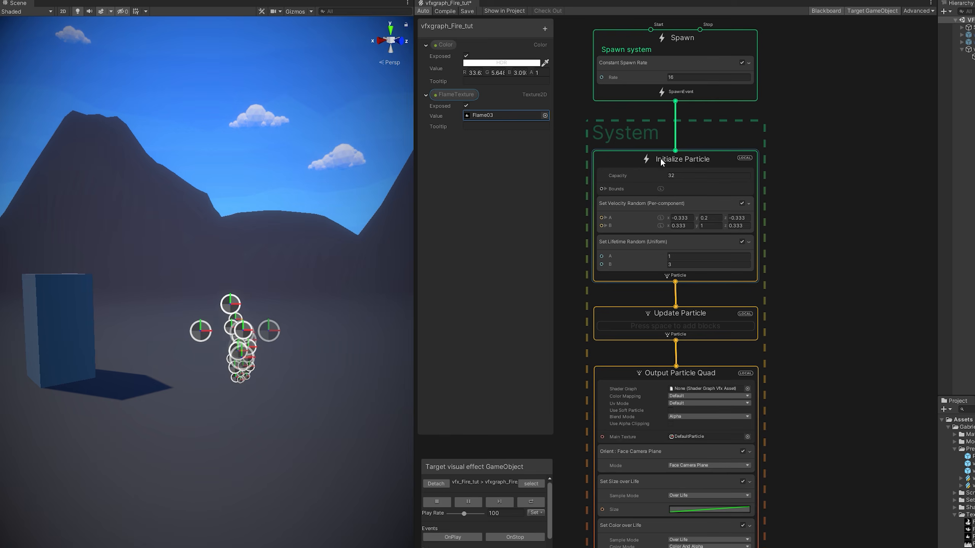
# Connect FlameTexture to the Output Particle Quad's Main Texture input.
pyautogui.moveTo(603, 331); pyautogui.dragTo(703, 226, button='middle')
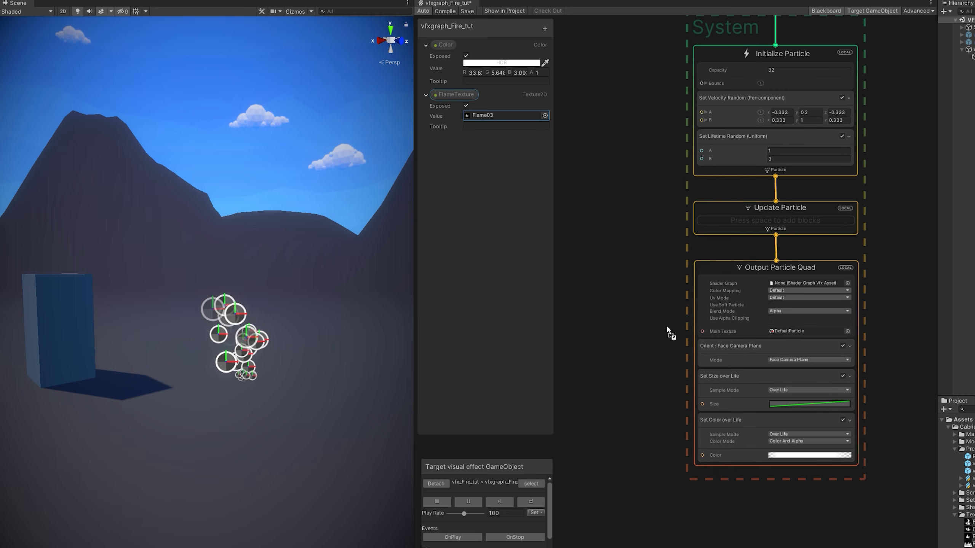
pyautogui.scroll(1, 640, 331)
pyautogui.moveTo(661, 331); pyautogui.dragTo(711, 332)
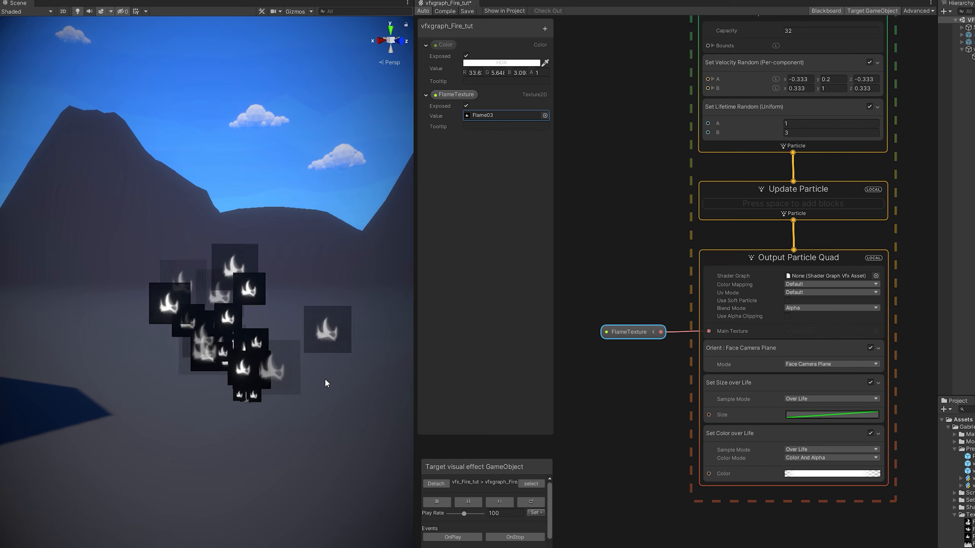
# In the Shaders folder, create a Blank Shader Graph called FireShader_tut and open it in the editor.
pyautogui.click(725, 259)
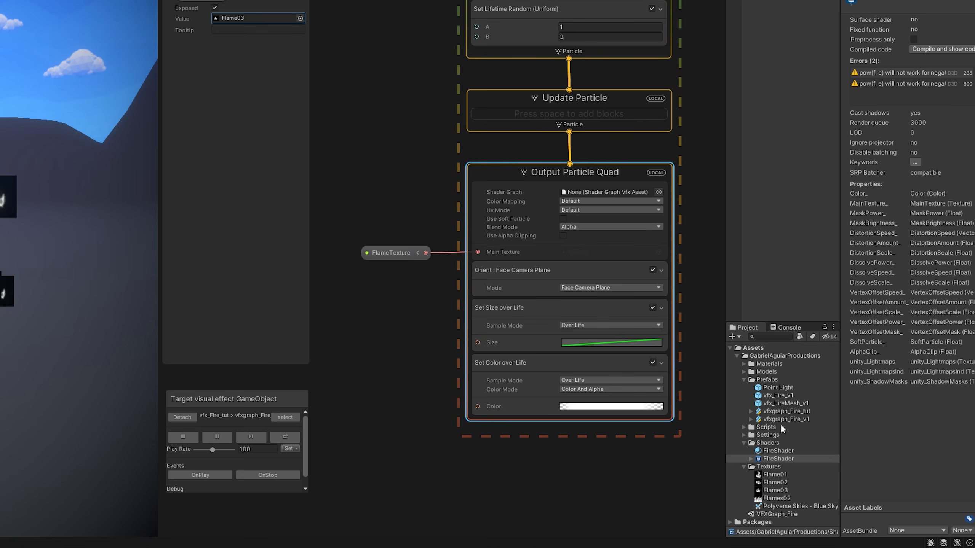
pyautogui.rightClick(781, 442)
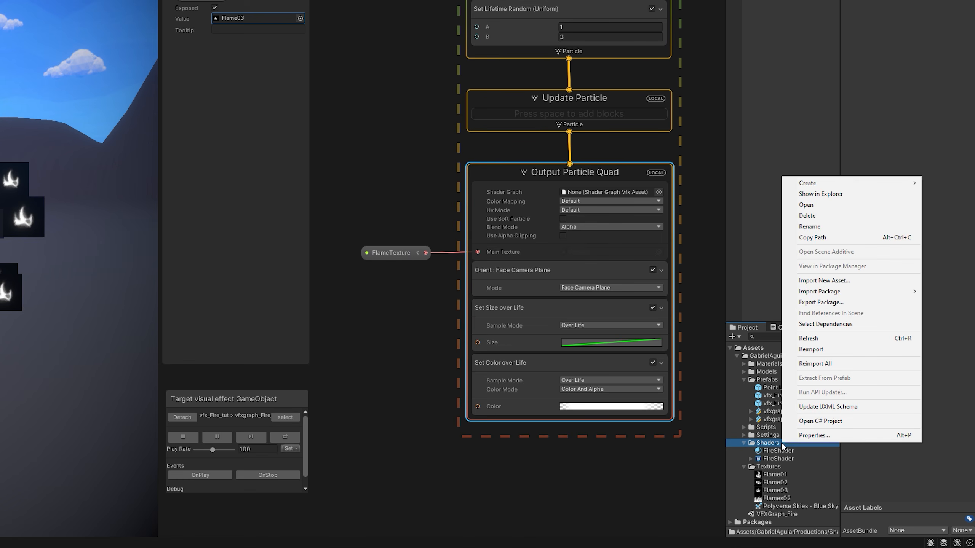
pyautogui.moveTo(844, 180)
pyautogui.moveTo(767, 194)
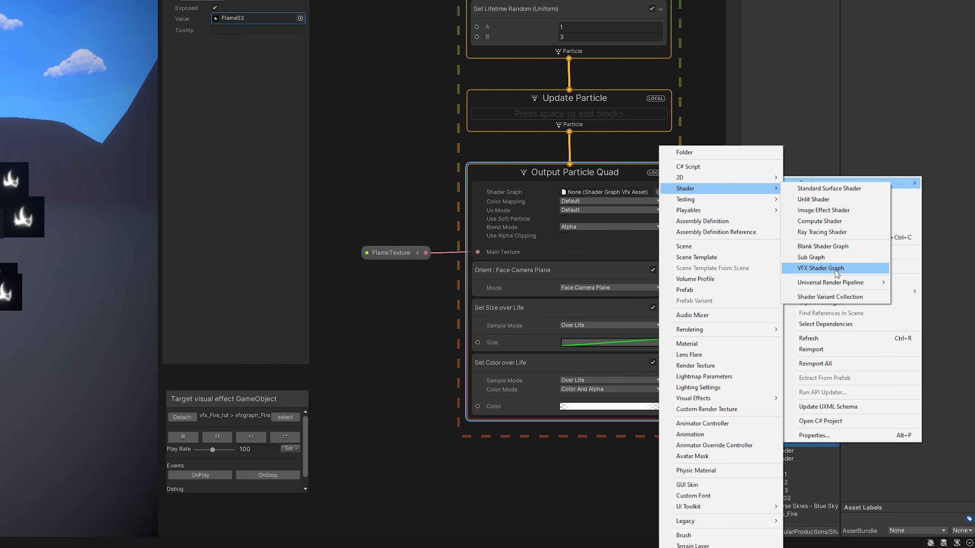
pyautogui.click(844, 246)
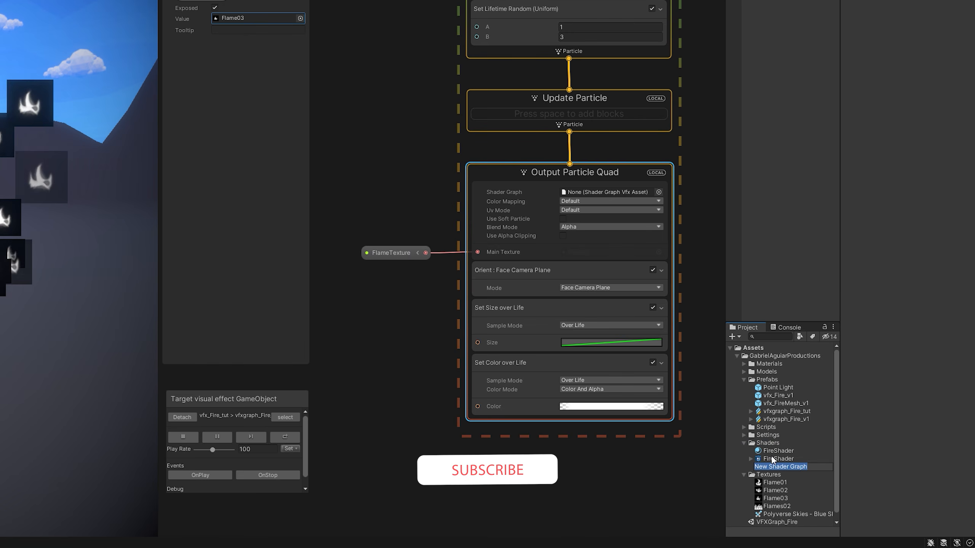
pyautogui.write('FireShader')
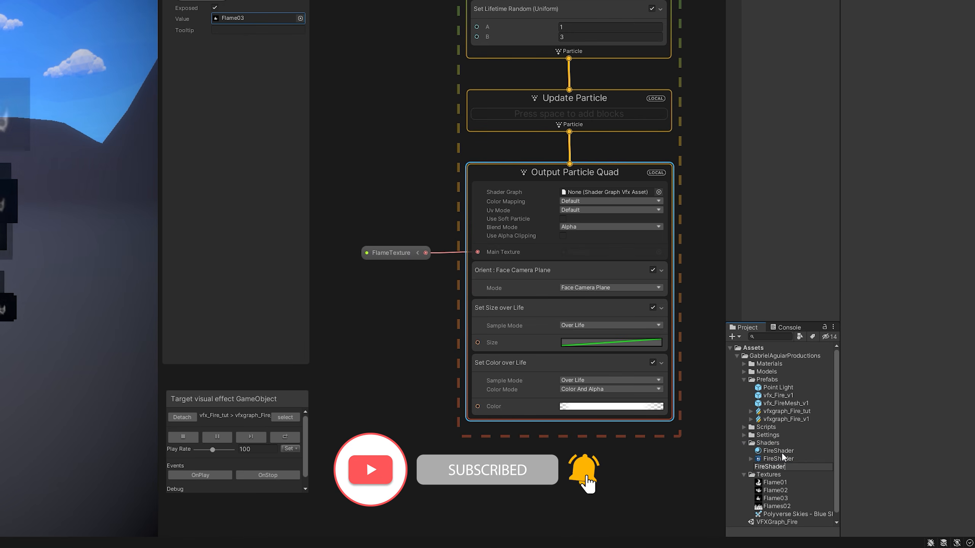
pyautogui.write('_tut')
pyautogui.press('Return')
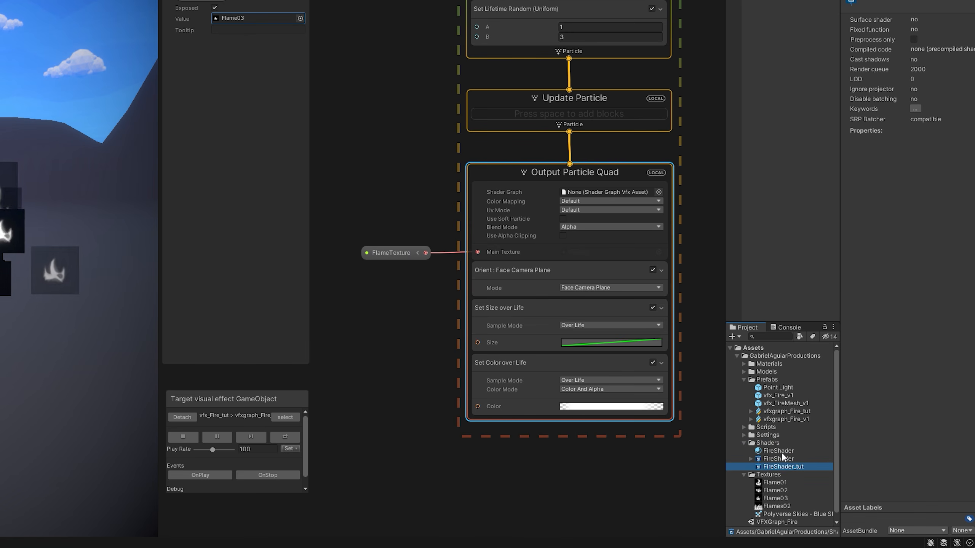
pyautogui.doubleClick(775, 464)
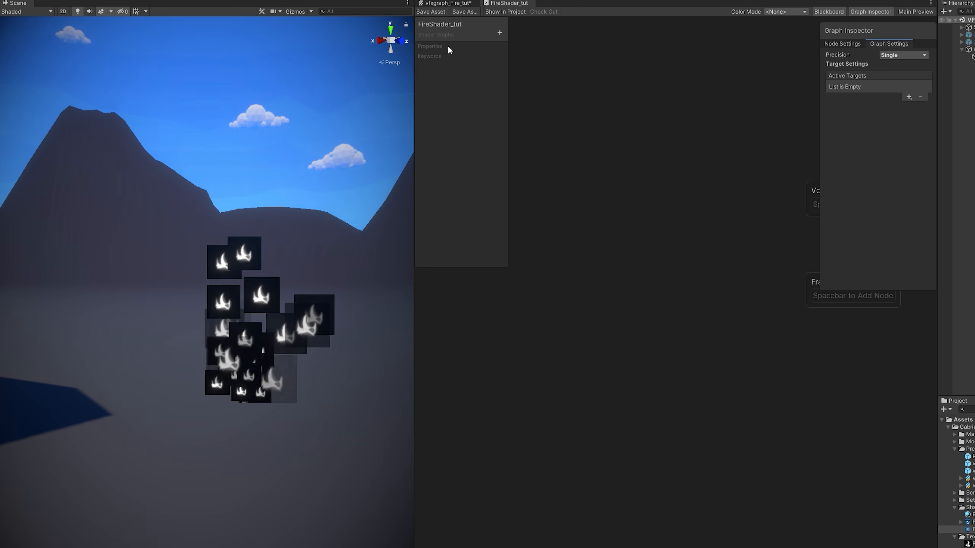
# Add Visual Effect to the shader graph's Active Targets.
pyautogui.moveTo(416, 279); pyautogui.dragTo(206, 288)
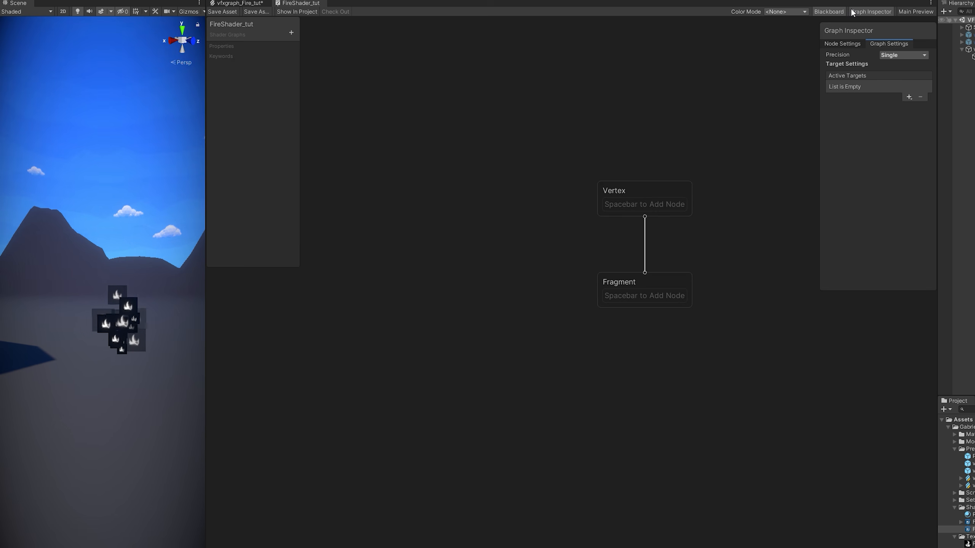
pyautogui.click(909, 97)
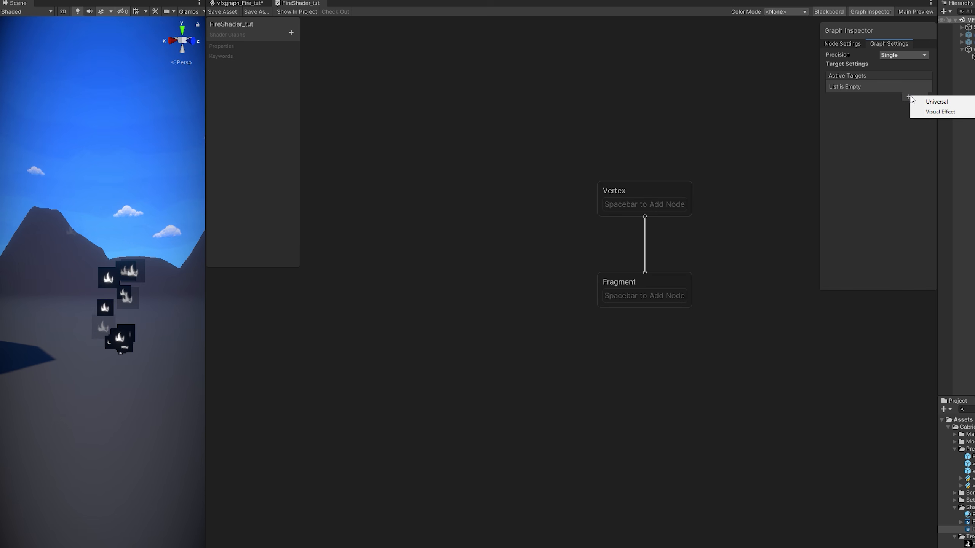
pyautogui.click(938, 112)
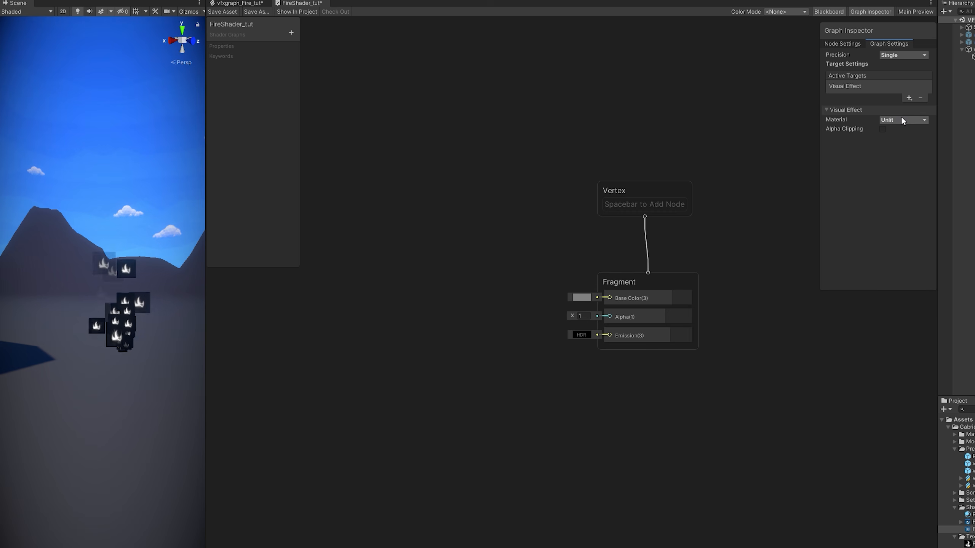
pyautogui.click(251, 5)
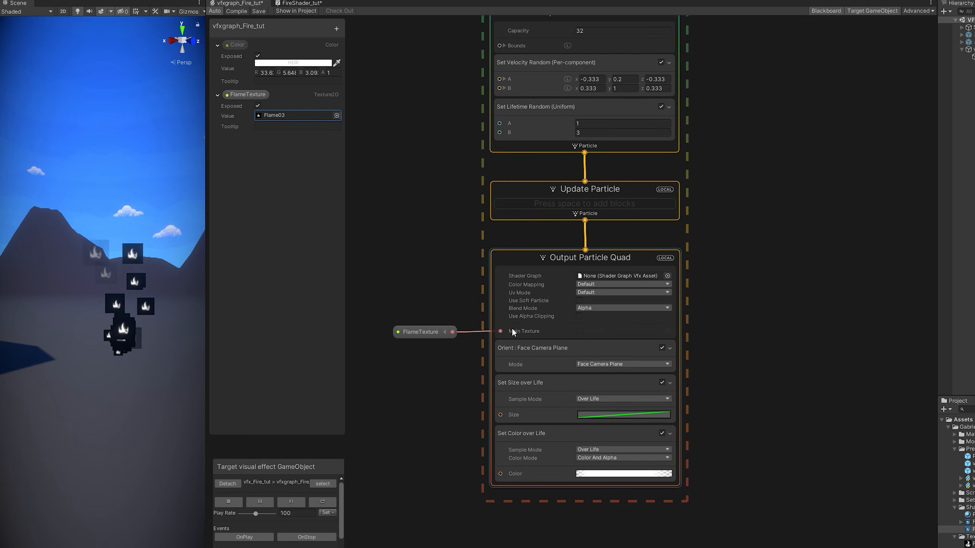
pyautogui.click(304, 3)
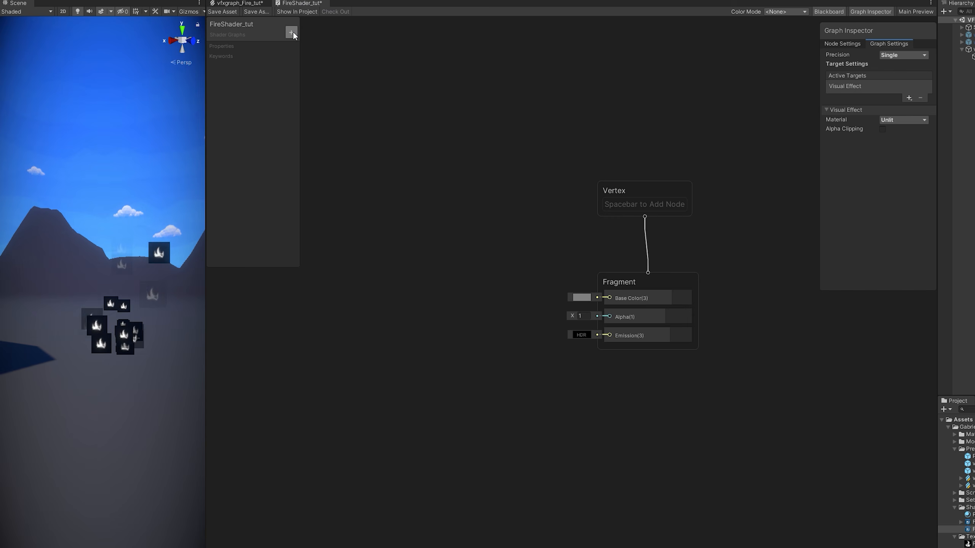
# Add a Color property to the shader and set its Mode to HDR.
pyautogui.click(292, 33)
pyautogui.click(324, 77)
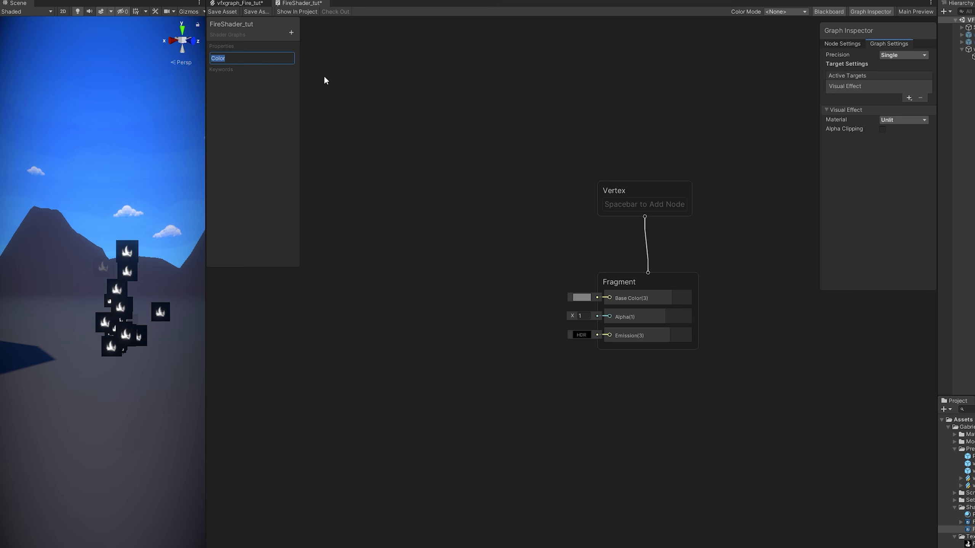
pyautogui.press('Return')
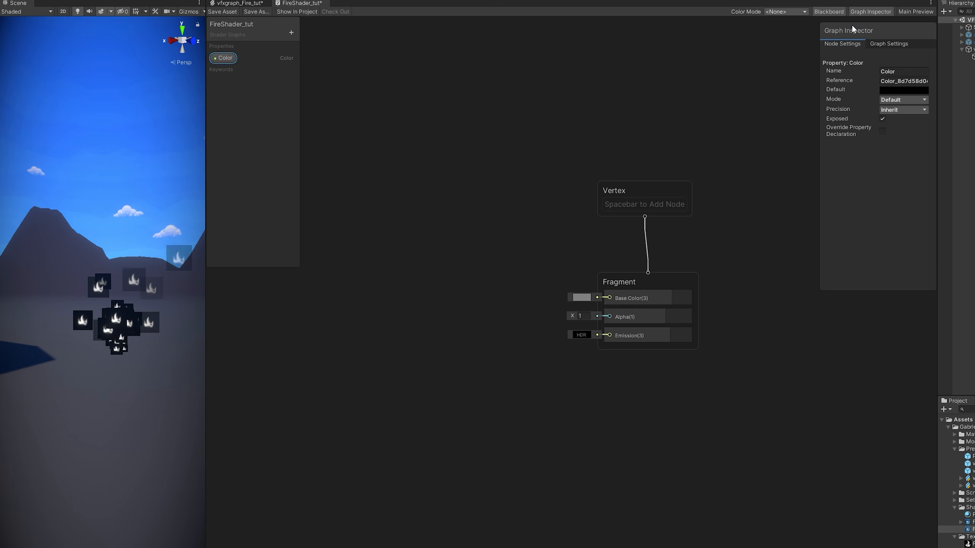
pyautogui.click(865, 11)
pyautogui.click(861, 12)
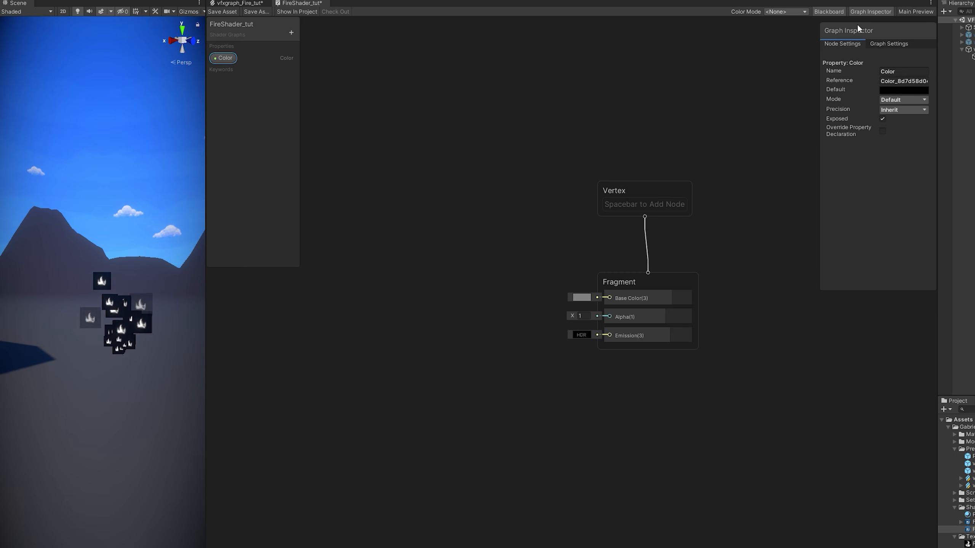
pyautogui.click(892, 98)
pyautogui.click(895, 120)
pyautogui.click(894, 90)
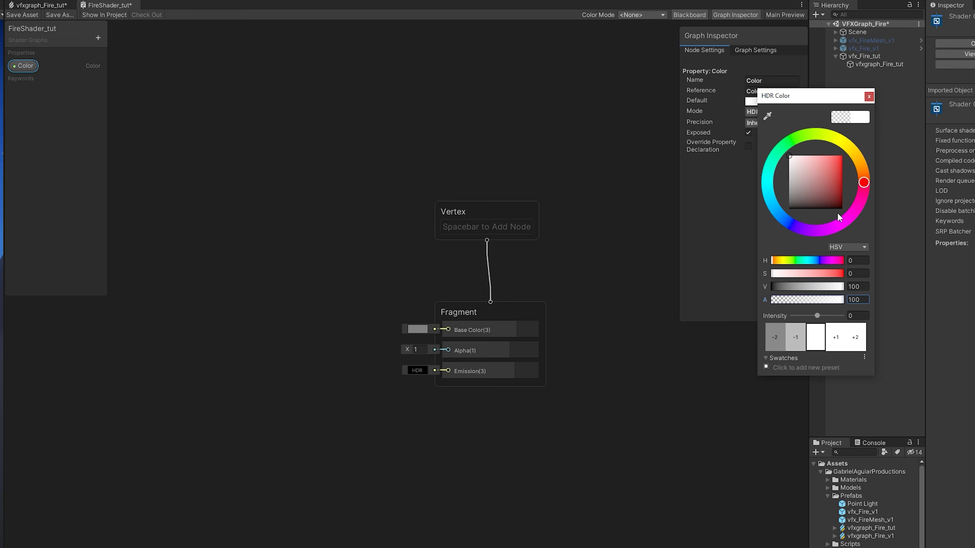
pyautogui.click(869, 97)
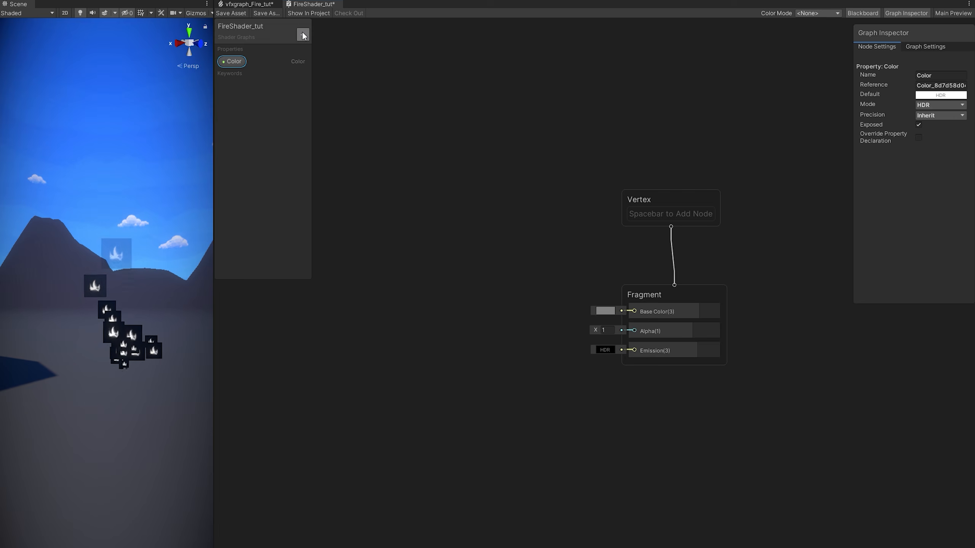
# Add a Texture2D property named MainTexture.
pyautogui.click(98, 38)
pyautogui.click(130, 120)
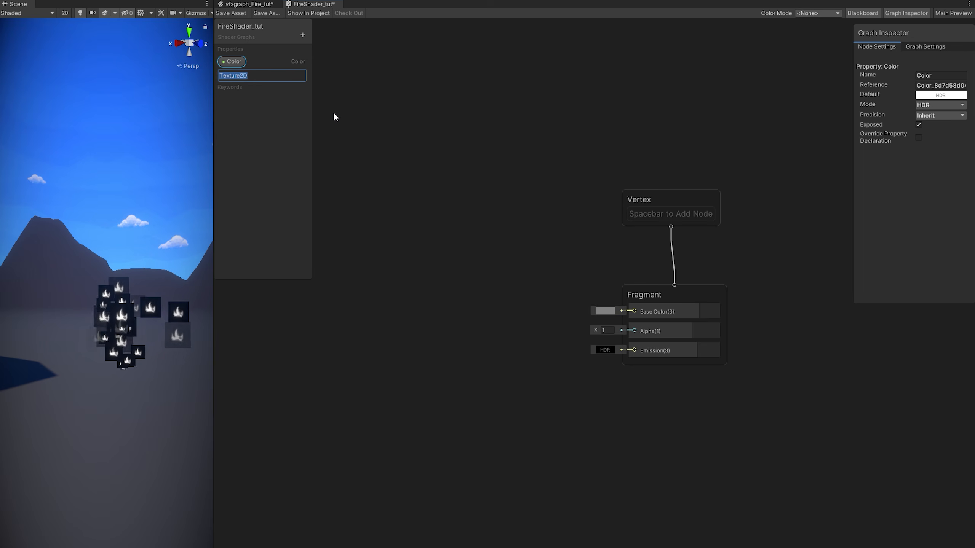
pyautogui.write('Maintext')
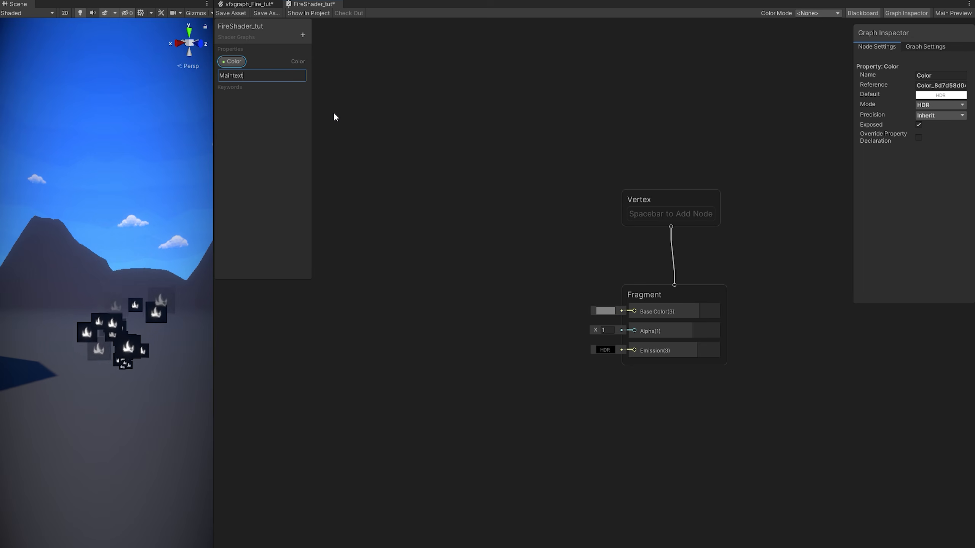
pyautogui.press('BackSpace')
pyautogui.press('BackSpace')
pyautogui.press('BackSpace')
pyautogui.press('BackSpace')
pyautogui.write('Texture')
pyautogui.press('Return')
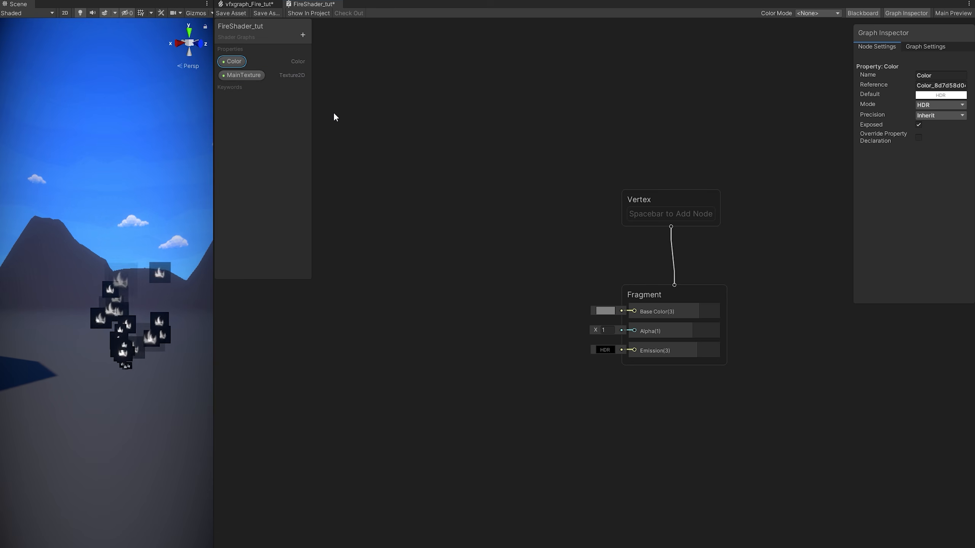
# Place MainTexture and Color nodes on the graph and feed MainTexture into a Sample Texture 2D node.
pyautogui.moveTo(235, 79); pyautogui.dragTo(413, 291)
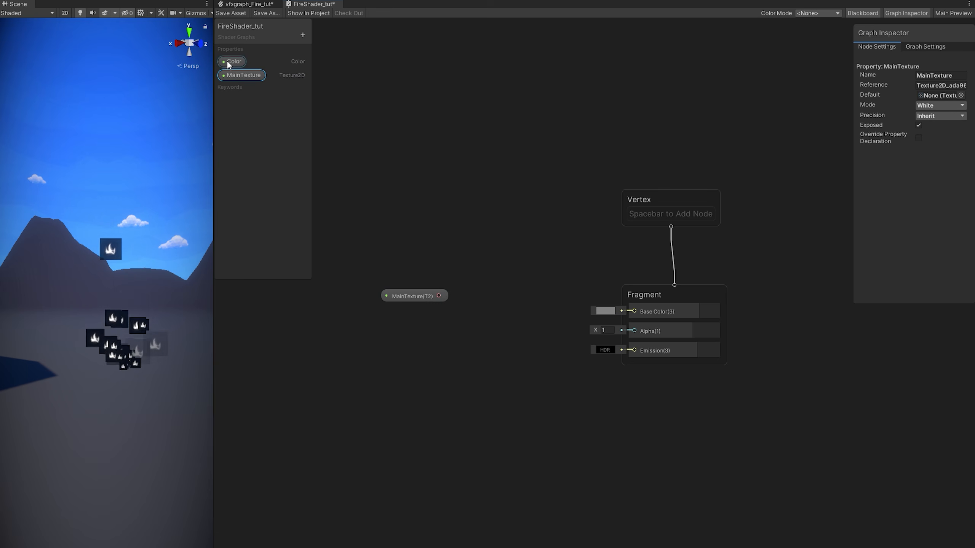
pyautogui.moveTo(232, 62); pyautogui.dragTo(398, 236)
pyautogui.moveTo(439, 284); pyautogui.dragTo(550, 279, button='middle')
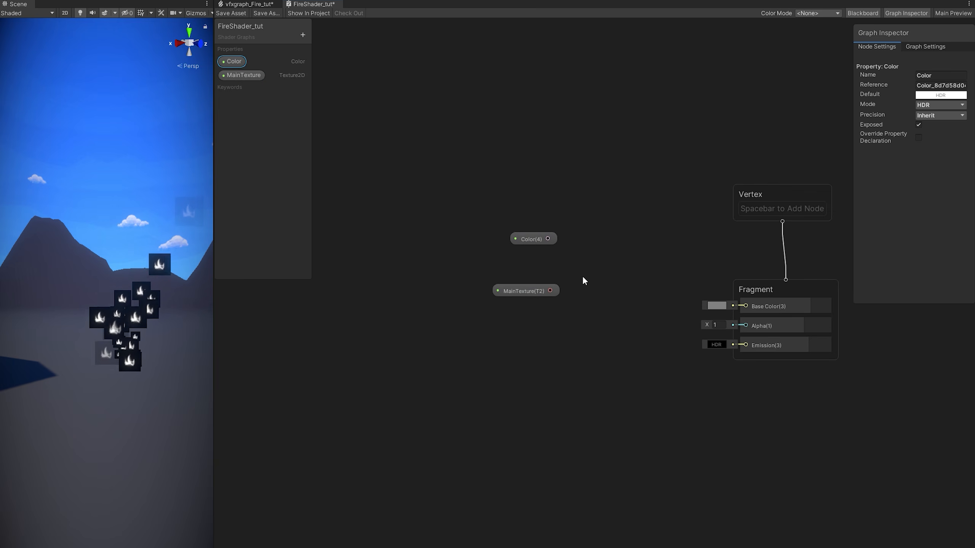
pyautogui.click(506, 290)
pyautogui.moveTo(551, 293); pyautogui.dragTo(585, 280)
pyautogui.write('sampl')
pyautogui.press('Return')
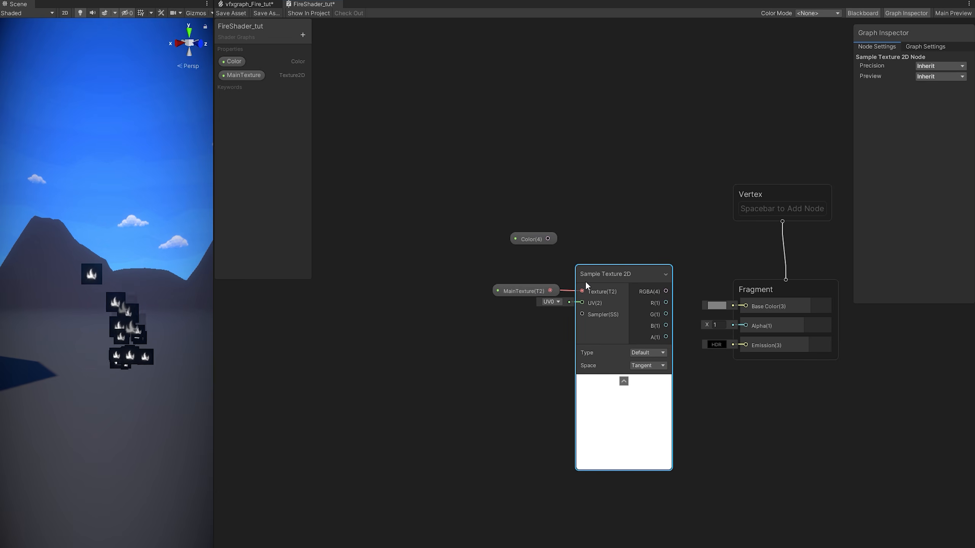
# Multiply Color by the sampled texture, wire the result into Base Color, and save the shader.
pyautogui.moveTo(543, 239); pyautogui.dragTo(687, 236)
pyautogui.click(718, 288)
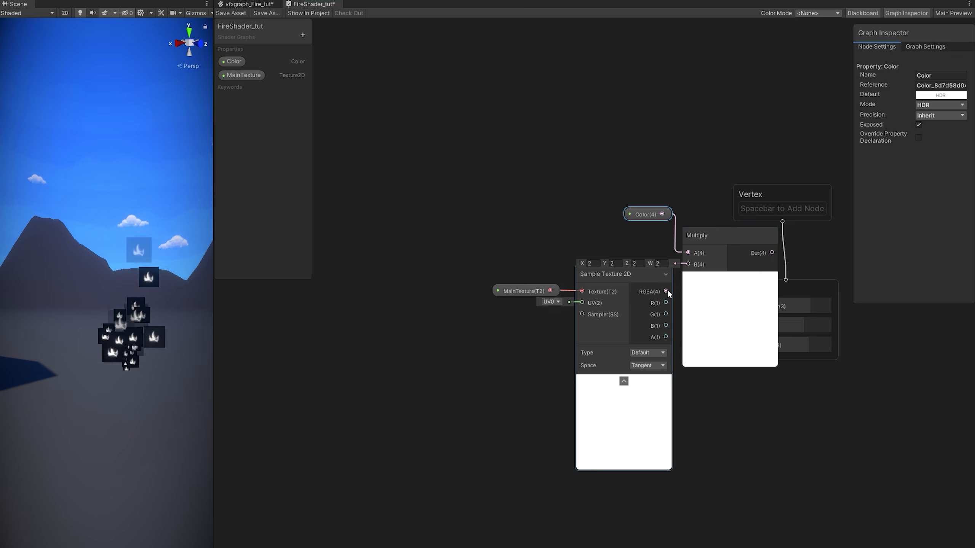
pyautogui.moveTo(666, 291); pyautogui.dragTo(688, 264)
pyautogui.moveTo(789, 190); pyautogui.dragTo(874, 145)
pyautogui.moveTo(725, 172); pyautogui.dragTo(598, 206, button='middle')
pyautogui.moveTo(624, 287); pyautogui.dragTo(708, 291)
pyautogui.press('a')
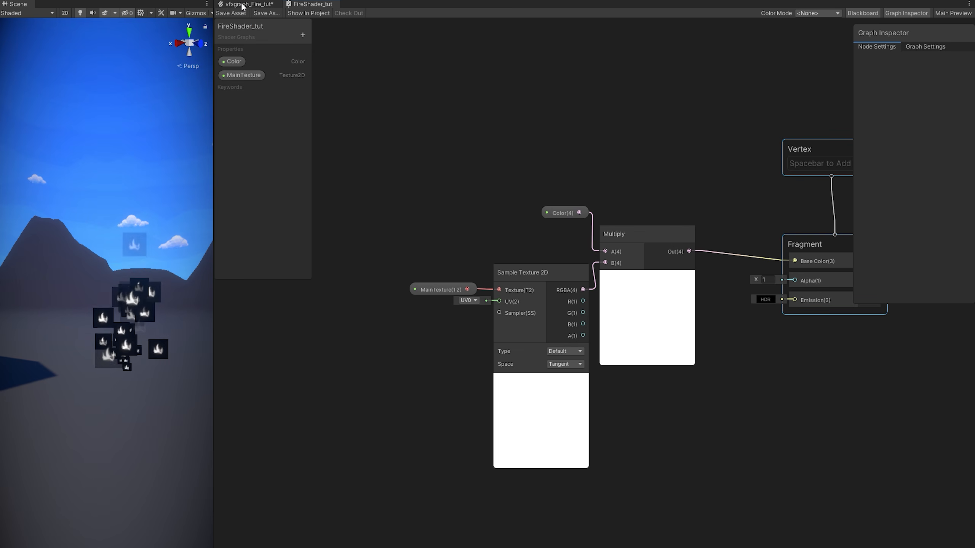
pyautogui.click(243, 6)
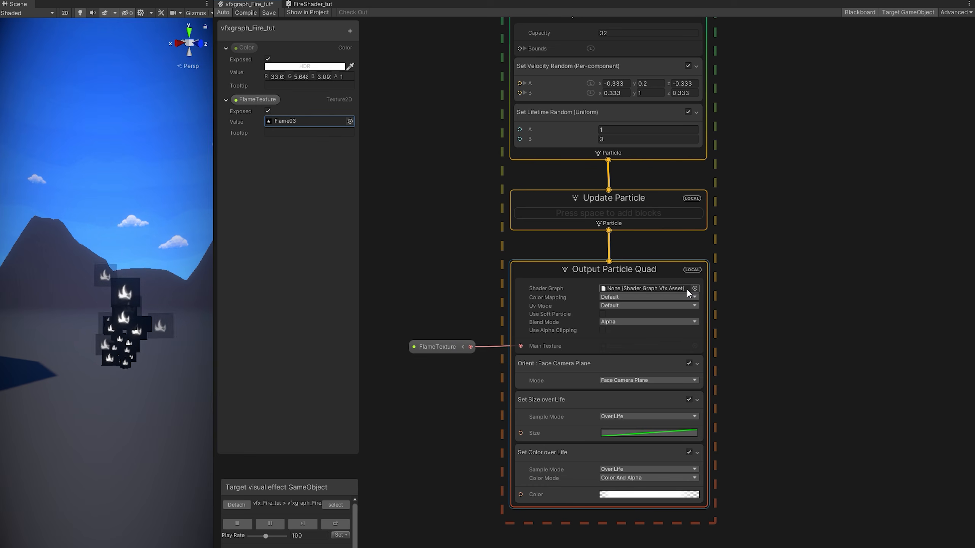
# Assign FireShader_tut as the Output Particle Quad's shader graph, leaving experimental operators enabled in Visual Effects preferences.
pyautogui.click(696, 288)
pyautogui.click(678, 267)
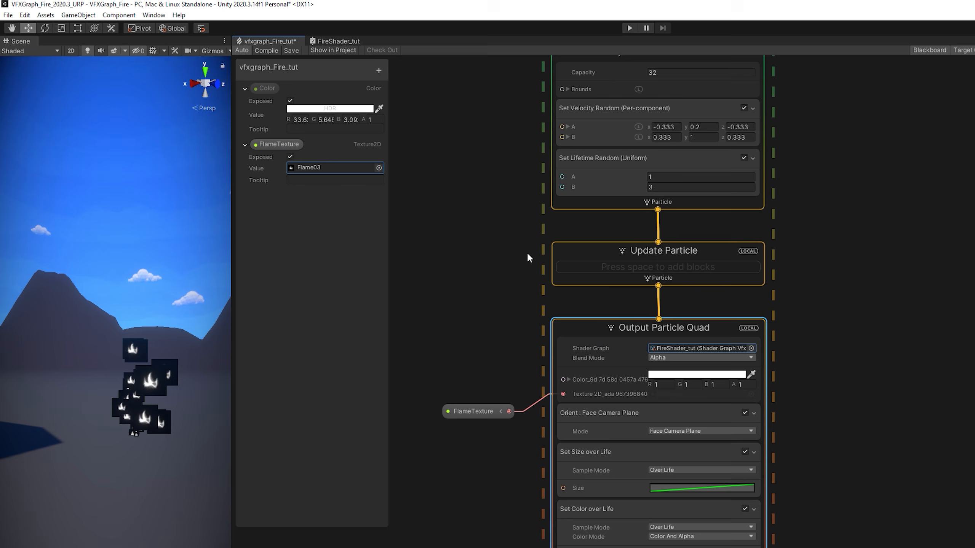
pyautogui.click(25, 15)
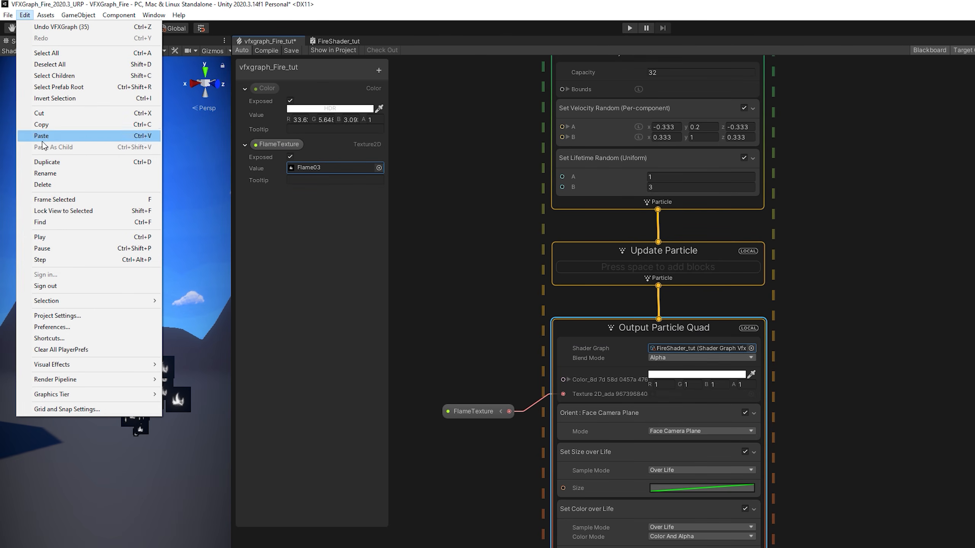
pyautogui.click(55, 327)
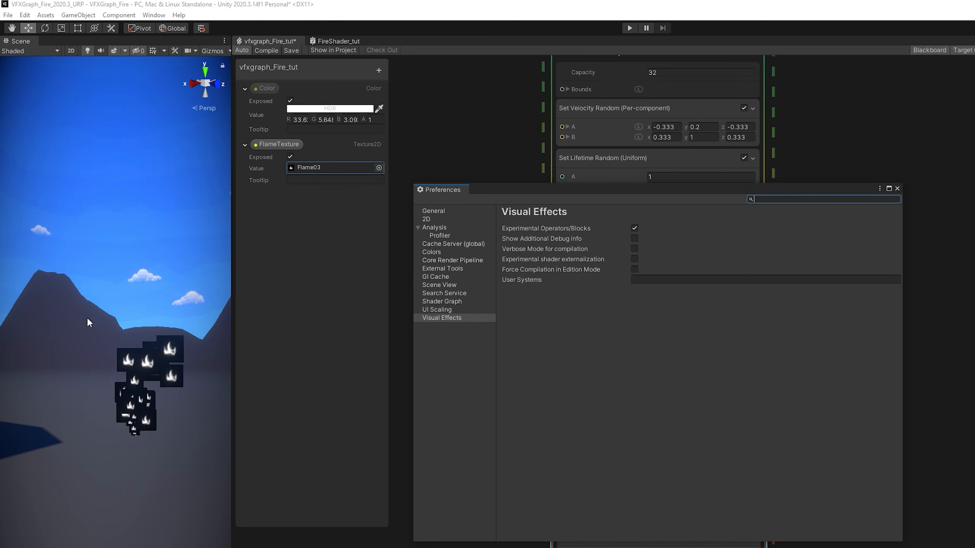
pyautogui.click(441, 318)
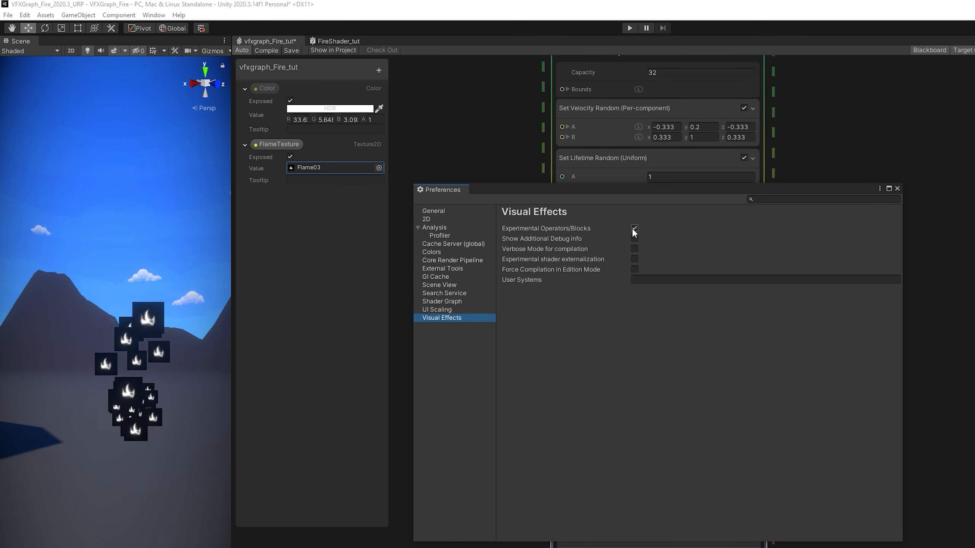
pyautogui.click(634, 228)
pyautogui.click(634, 229)
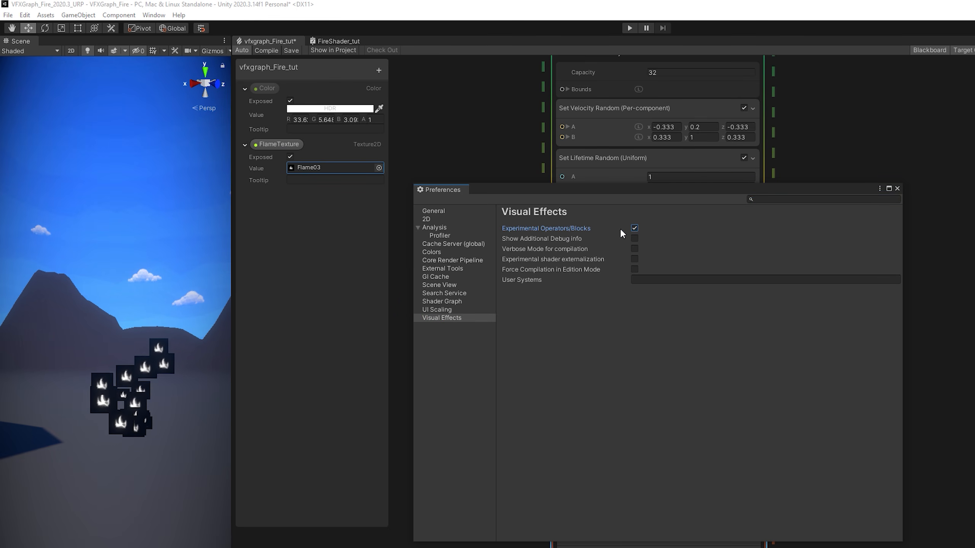
pyautogui.click(898, 189)
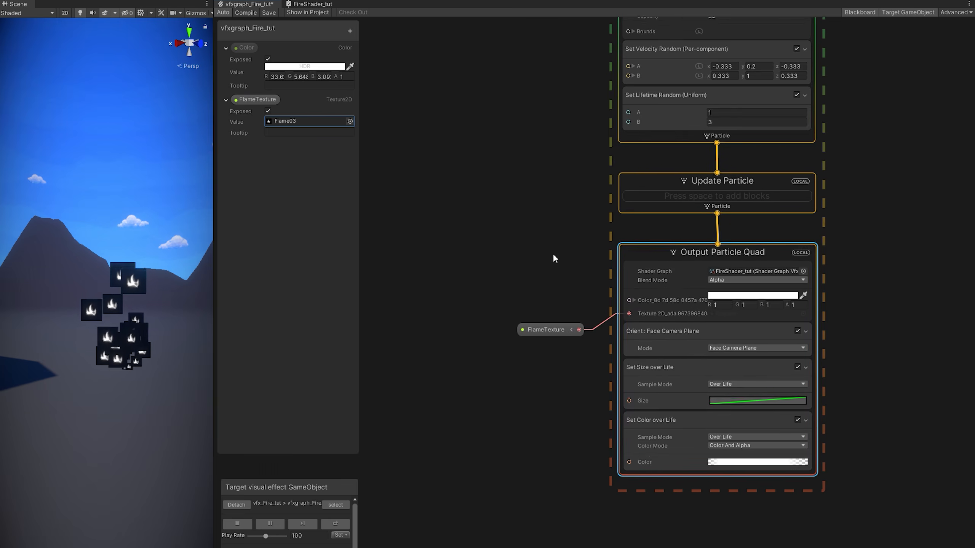
# Wire the exposed Color node into the output's colour input, with FlameTexture feeding its texture port.
pyautogui.moveTo(596, 323); pyautogui.dragTo(606, 310)
pyautogui.scroll(1, 710, 307)
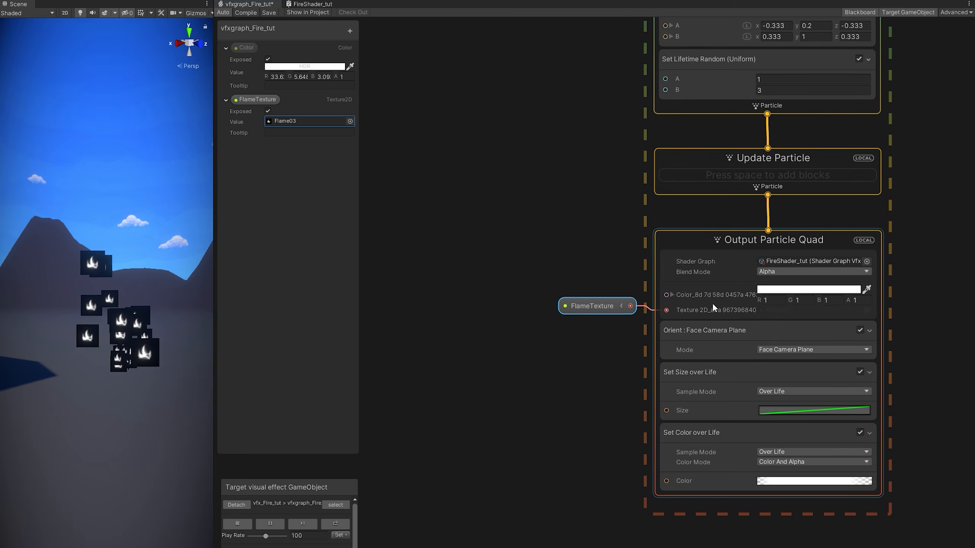
pyautogui.scroll(1, 736, 292)
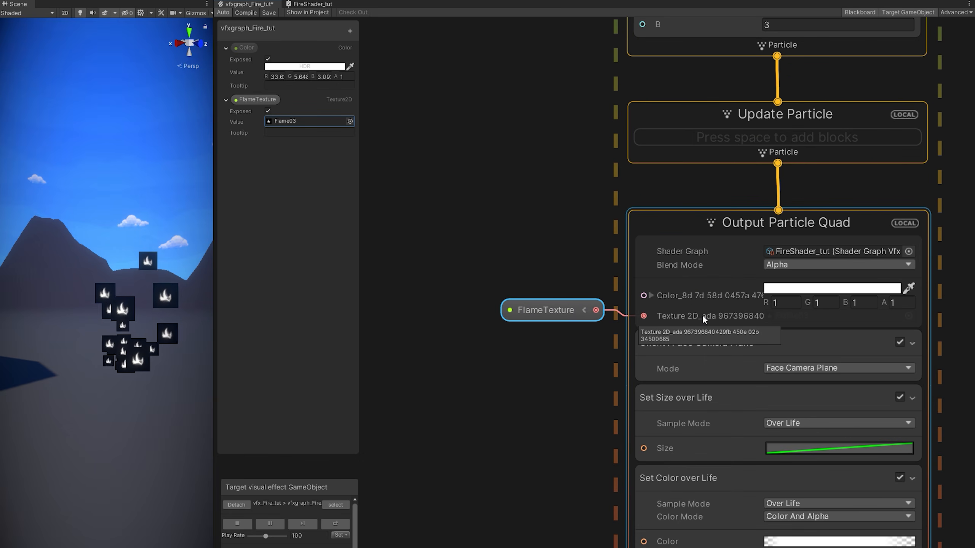
pyautogui.moveTo(248, 48); pyautogui.dragTo(643, 295)
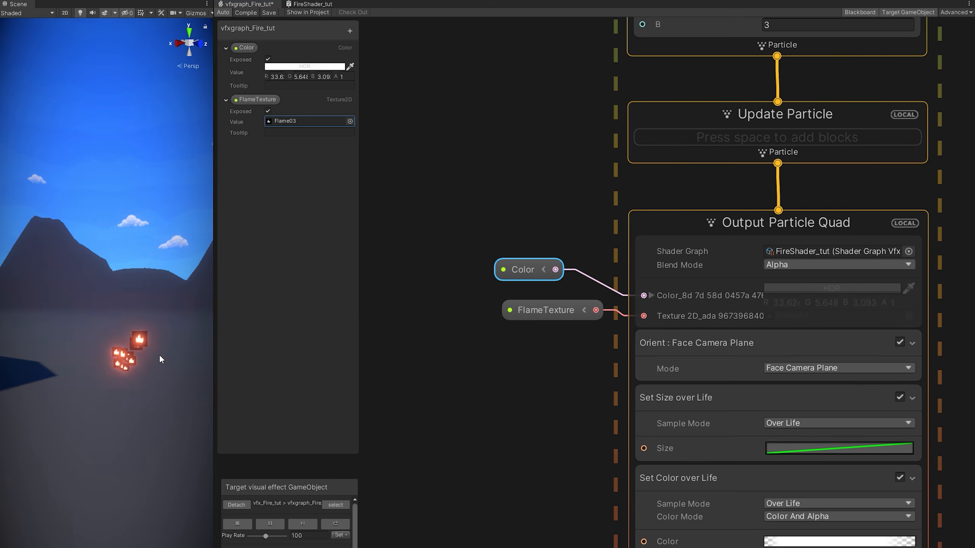
pyautogui.moveTo(214, 357); pyautogui.dragTo(301, 348)
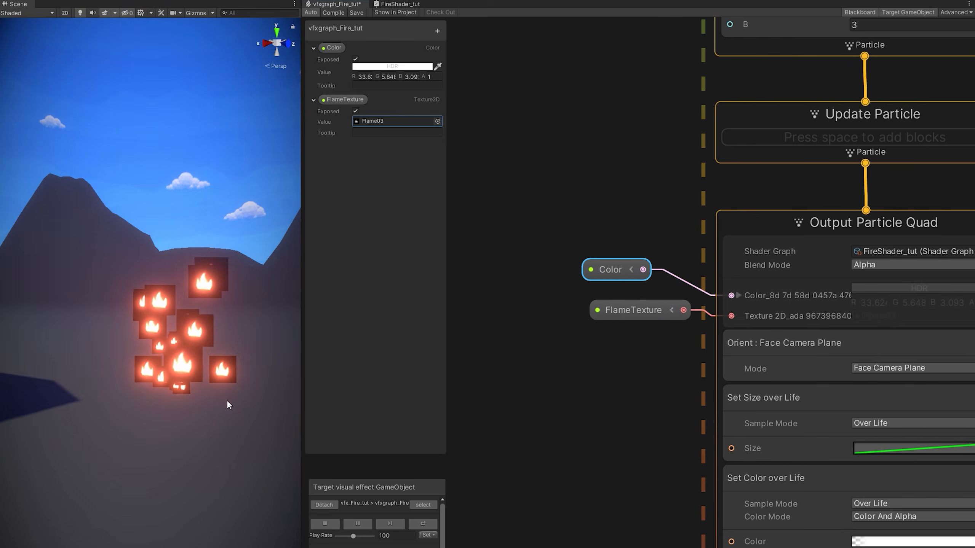
# Route the sampled texture's RGBA output into Alpha and save FireShader_tut.
pyautogui.click(398, 4)
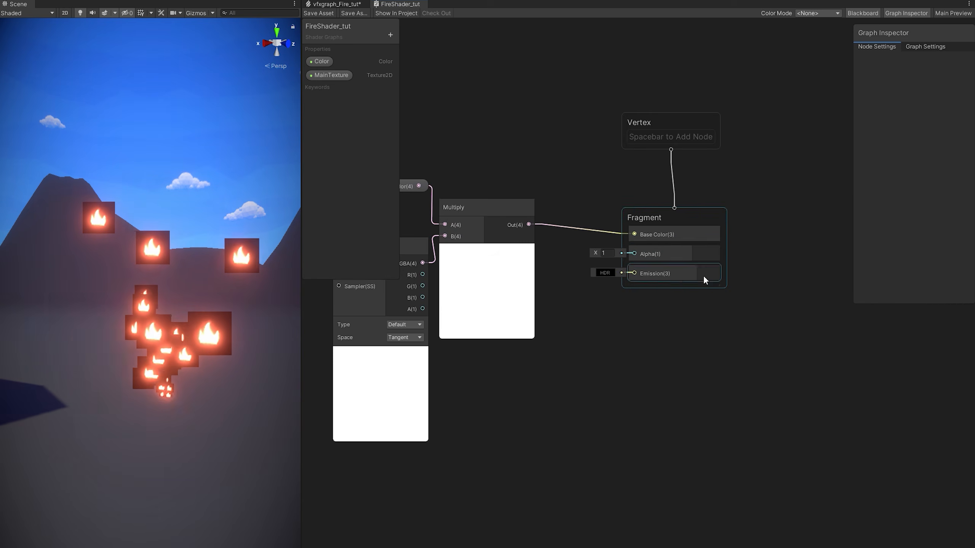
pyautogui.scroll(3, 704, 277)
pyautogui.moveTo(543, 334); pyautogui.dragTo(667, 333, button='middle')
pyautogui.scroll(-1, 666, 333)
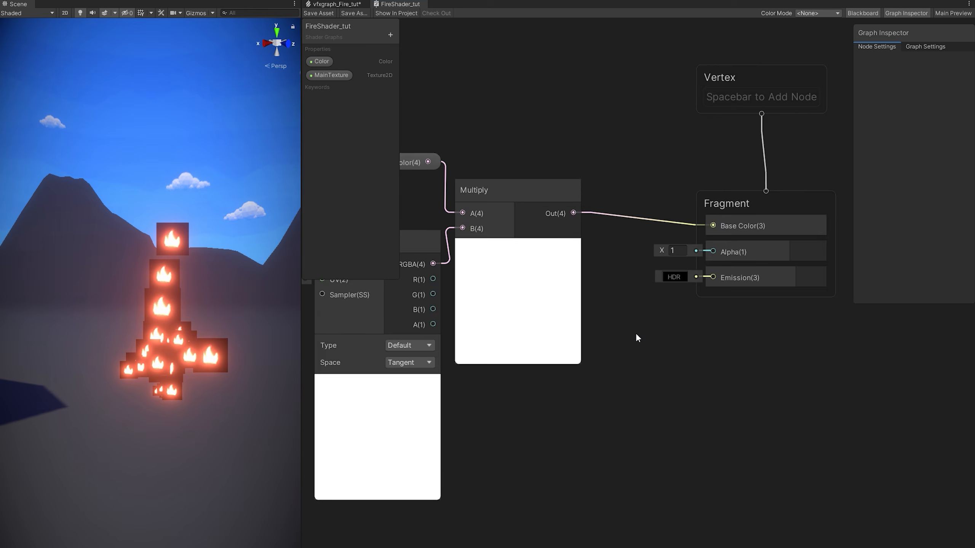
pyautogui.scroll(-1, 637, 332)
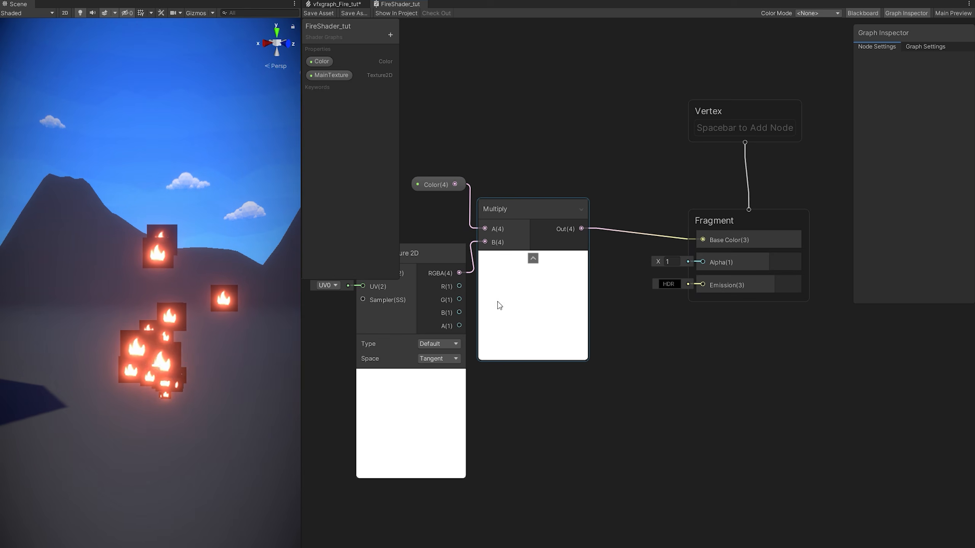
pyautogui.moveTo(457, 271); pyautogui.dragTo(700, 263)
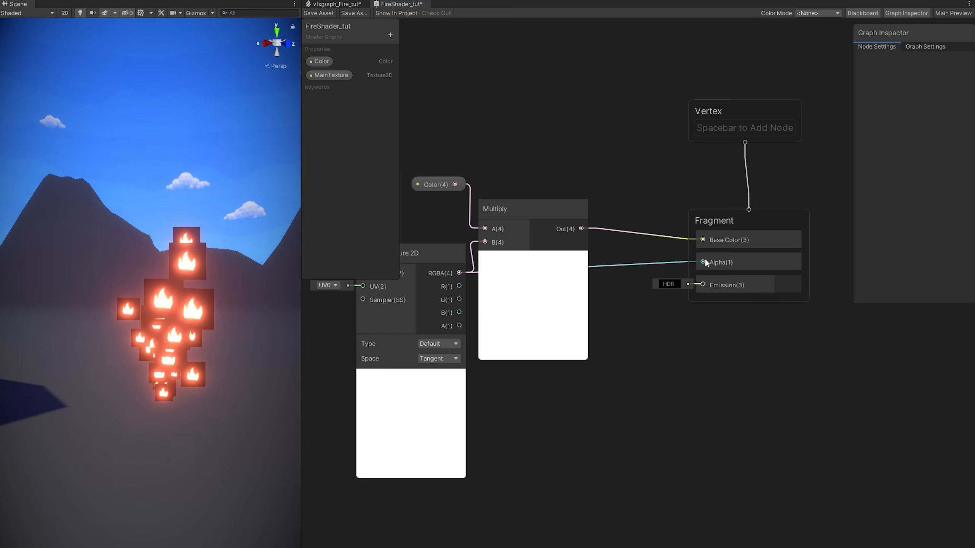
pyautogui.click(323, 13)
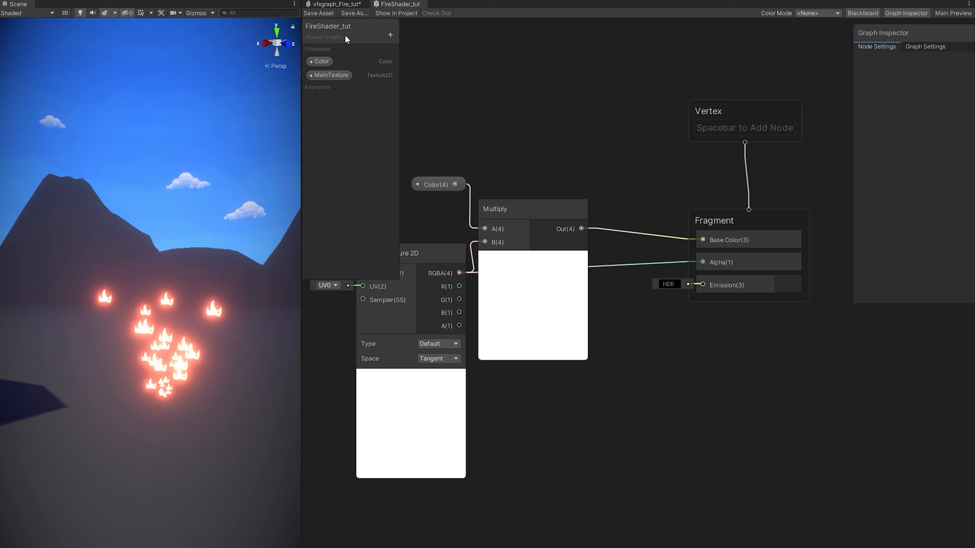
# Check the flames in the fire VFX graph's scene, then select the shader's Color property.
pyautogui.click(334, 4)
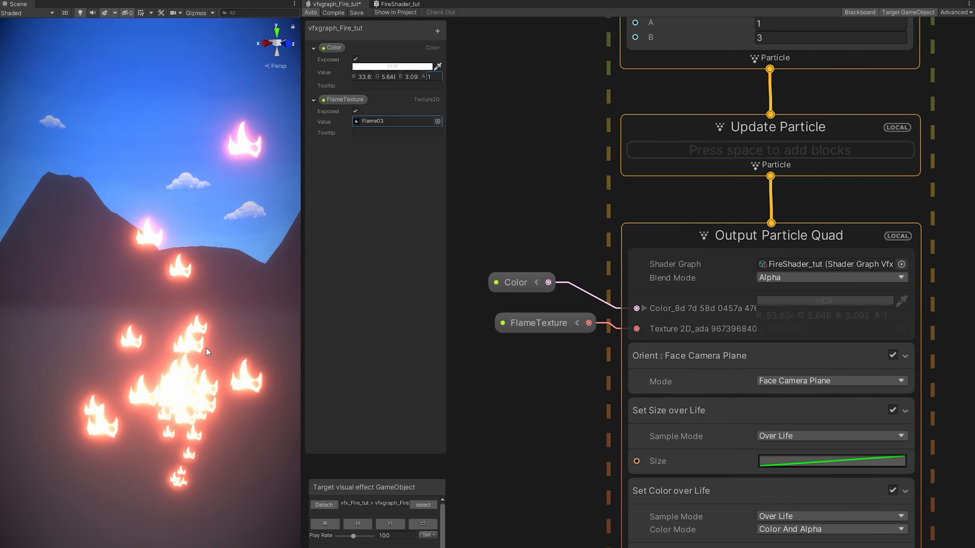
pyautogui.scroll(-5, 206, 348)
pyautogui.moveTo(206, 348); pyautogui.dragTo(193, 353, button='middle')
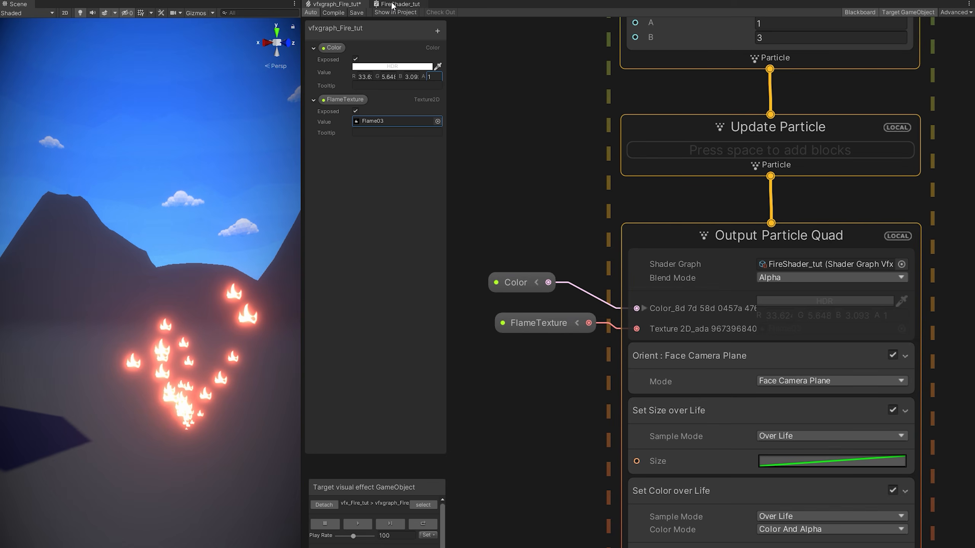
pyautogui.click(393, 5)
pyautogui.click(326, 62)
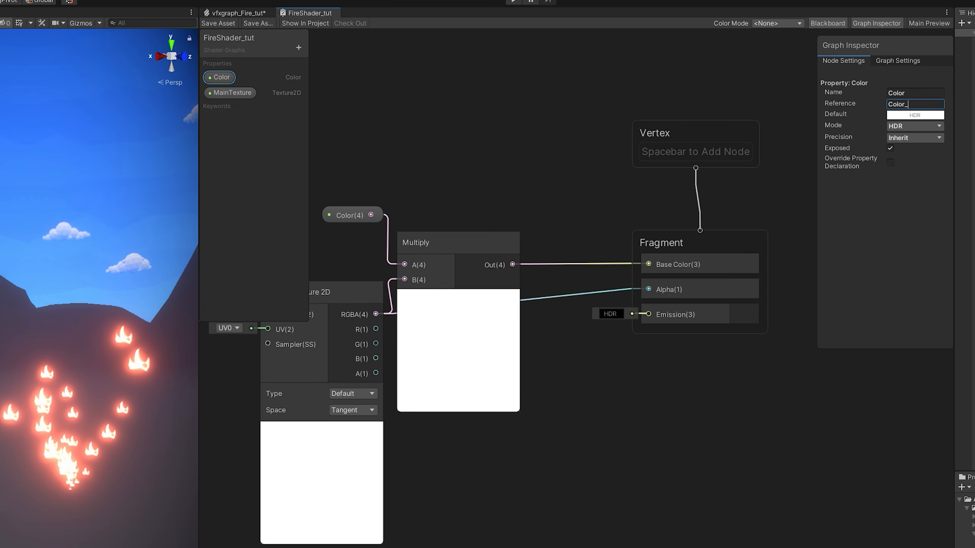
# Give MainTexture the reference 'MainTexture_' and default texture Flame03, then shift the texture, colour and multiply nodes left.
pyautogui.click(229, 96)
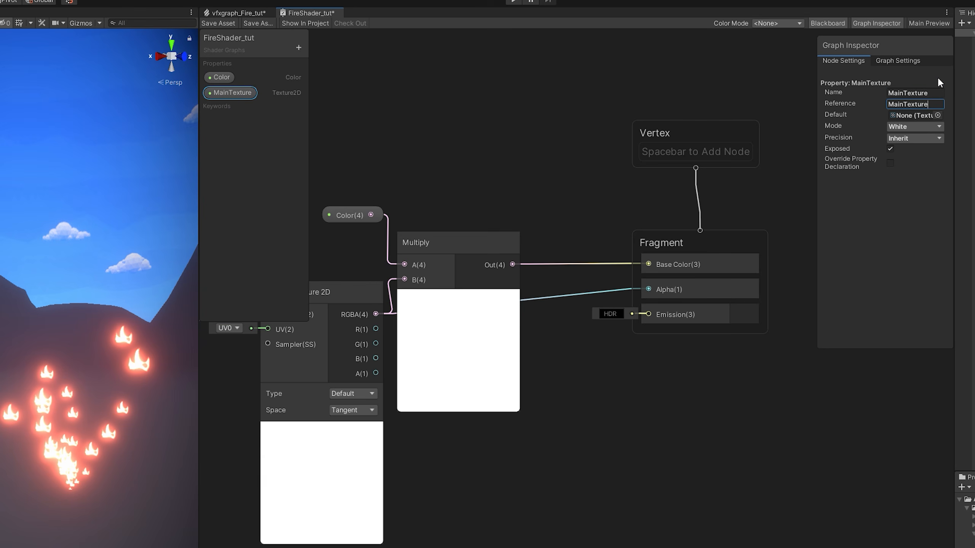
pyautogui.write('_')
pyautogui.press('Return')
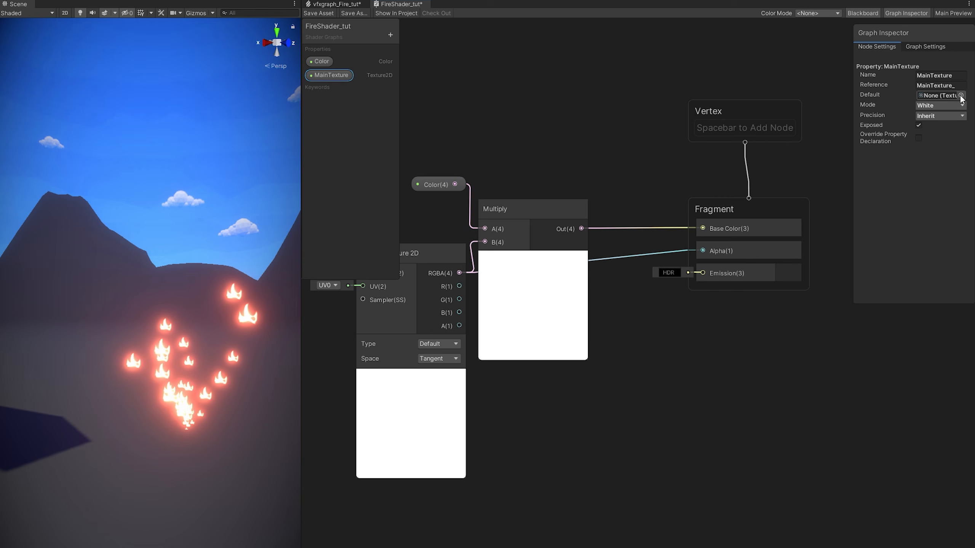
pyautogui.click(960, 95)
pyautogui.click(749, 133)
pyautogui.doubleClick(754, 137)
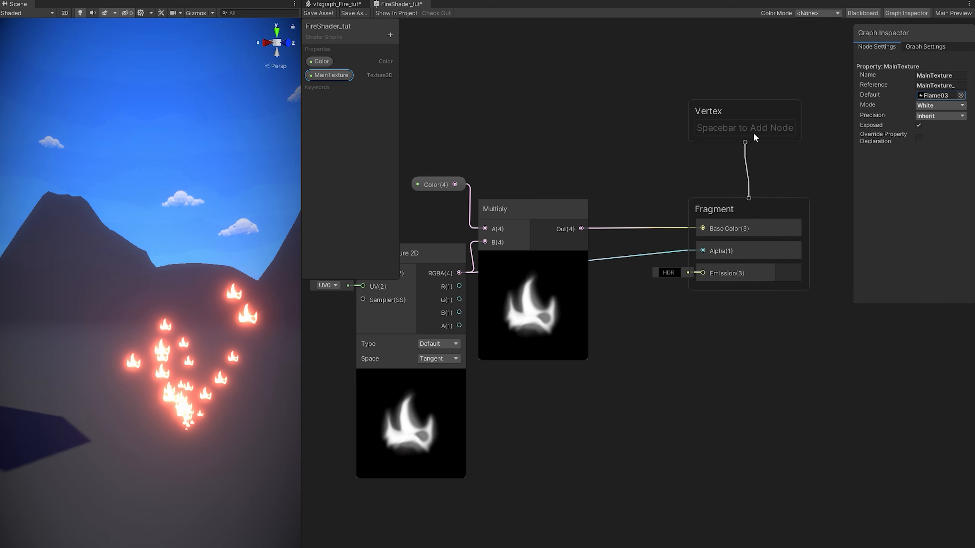
pyautogui.moveTo(713, 360); pyautogui.dragTo(811, 414, button='middle')
pyautogui.scroll(-2, 811, 415)
pyautogui.moveTo(695, 512); pyautogui.dragTo(490, 255)
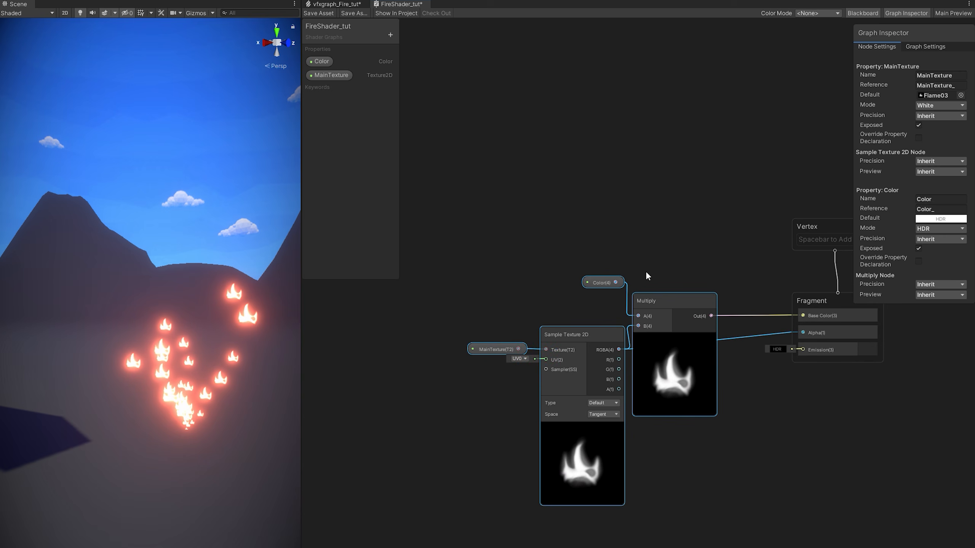
# Move the texture, colour and multiply nodes left to clear canvas space.
pyautogui.moveTo(668, 301); pyautogui.dragTo(510, 301)
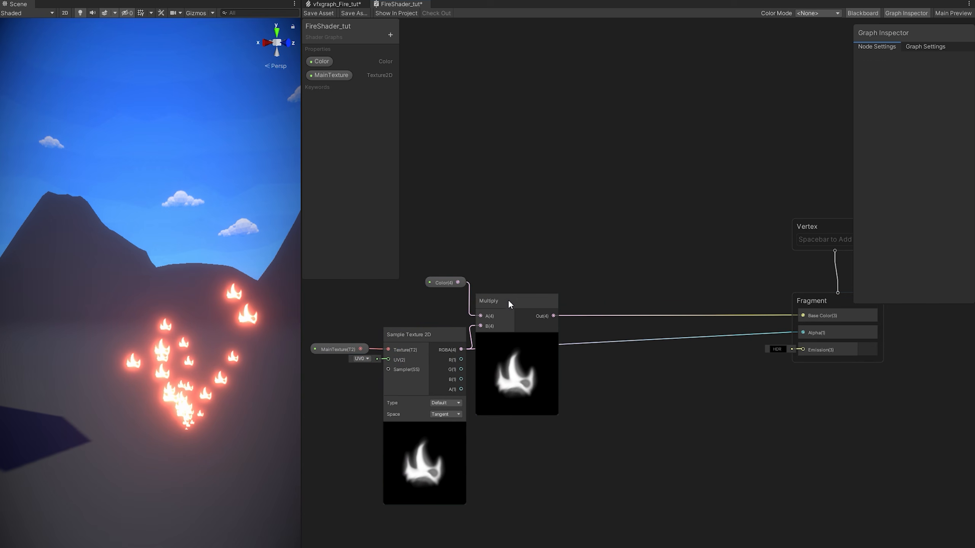
pyautogui.moveTo(589, 315); pyautogui.dragTo(709, 260, button='middle')
pyautogui.moveTo(500, 451); pyautogui.dragTo(430, 274)
pyautogui.moveTo(535, 290); pyautogui.dragTo(429, 291)
pyautogui.moveTo(502, 264); pyautogui.dragTo(610, 250, button='middle')
pyautogui.click(602, 339)
pyautogui.moveTo(603, 338); pyautogui.dragTo(623, 303, button='middle')
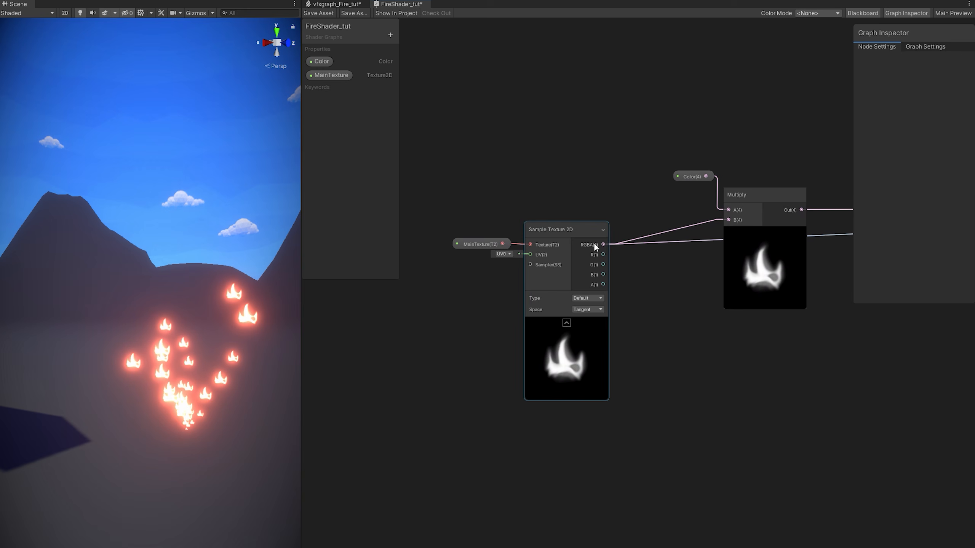
# Add a Multiply node fed by the Sample Texture 2D RGBA output.
pyautogui.moveTo(629, 273); pyautogui.dragTo(674, 349)
pyautogui.write('mul')
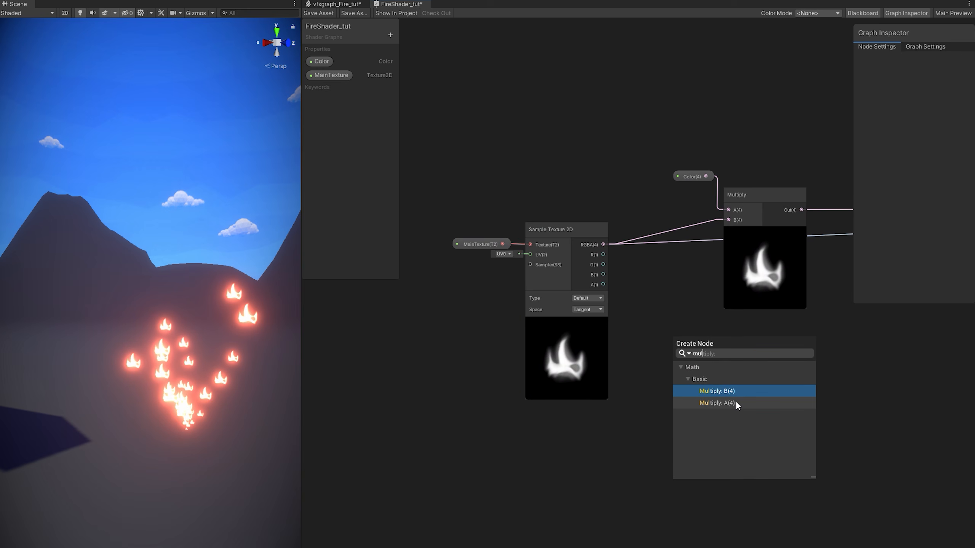
pyautogui.doubleClick(736, 403)
pyautogui.moveTo(664, 419); pyautogui.dragTo(694, 329, button='middle')
pyautogui.moveTo(735, 284); pyautogui.dragTo(748, 396)
pyautogui.moveTo(643, 387); pyautogui.dragTo(673, 316, button='middle')
pyautogui.click(607, 358)
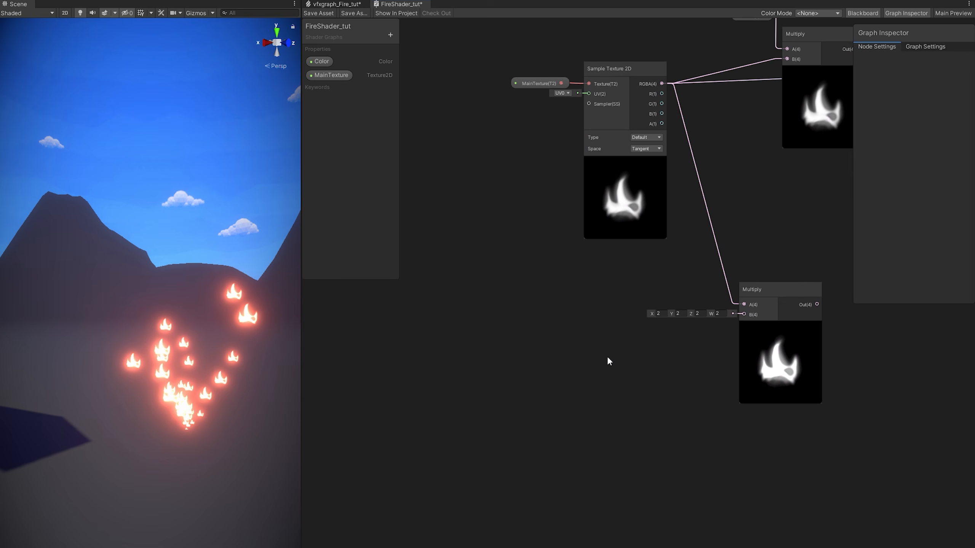
# Add a Voronoi noise node feeding a Power node.
pyautogui.press('space')
pyautogui.write('vo')
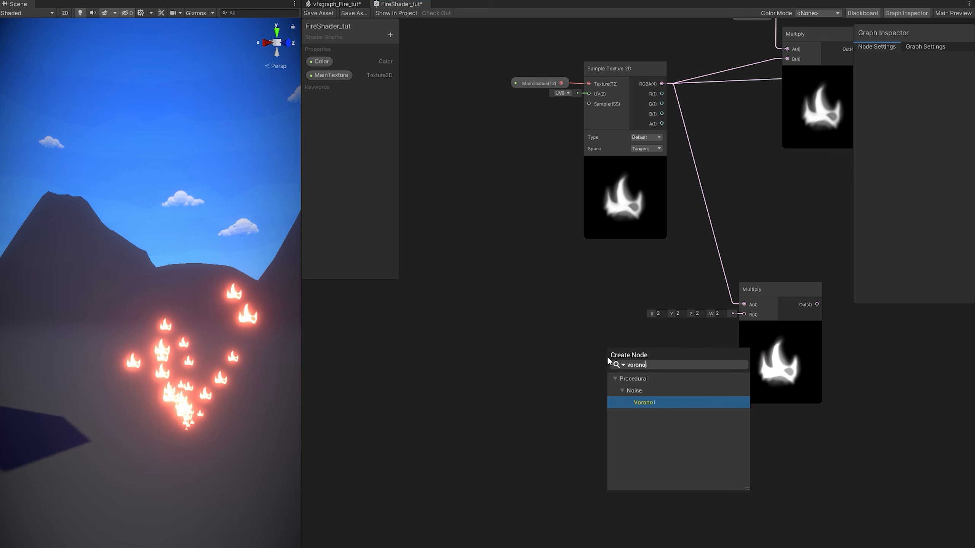
pyautogui.write('rono')
pyautogui.press('Return')
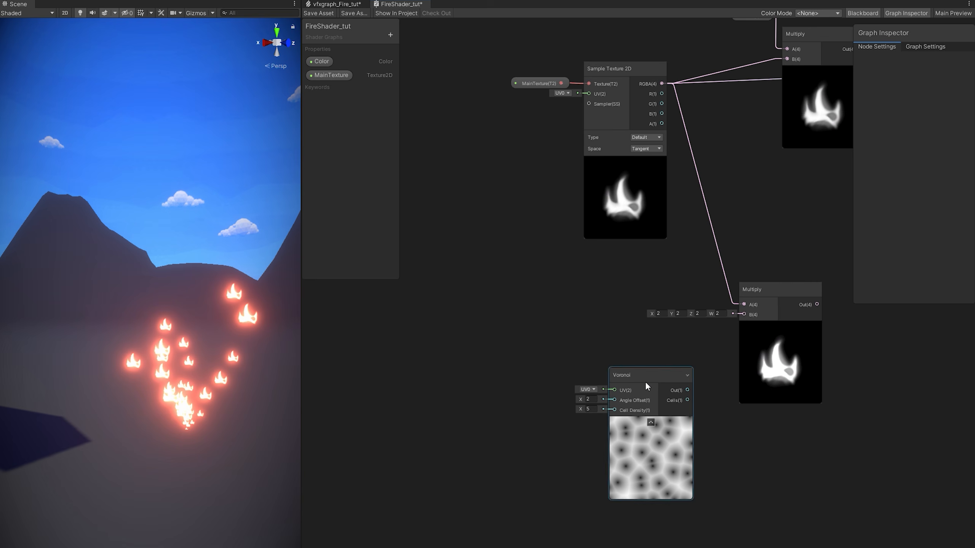
pyautogui.moveTo(646, 385); pyautogui.dragTo(445, 381)
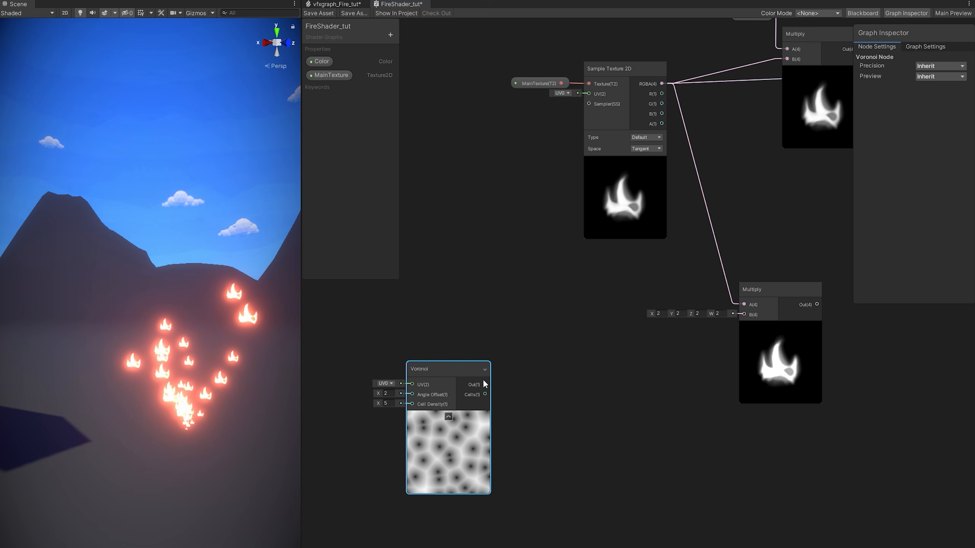
pyautogui.moveTo(529, 390); pyautogui.dragTo(526, 380)
pyautogui.write('power')
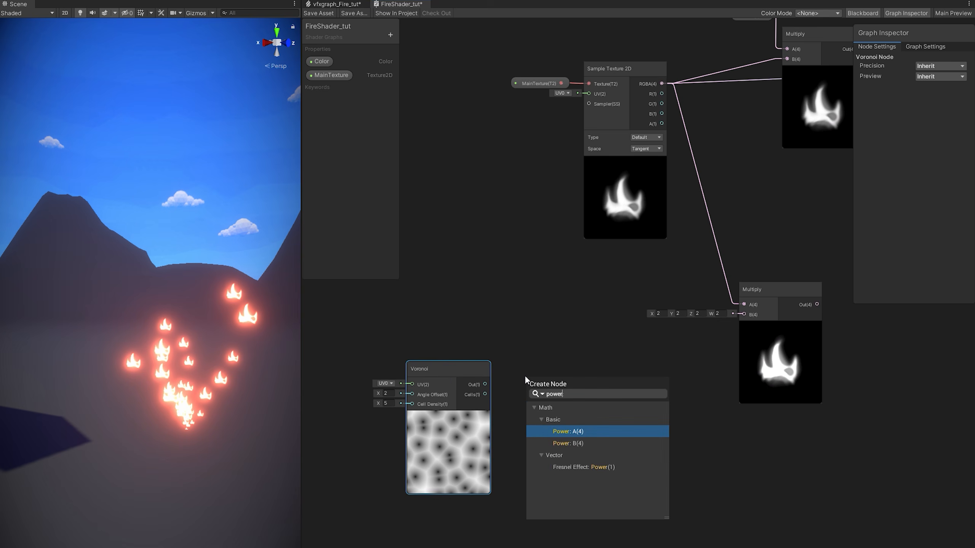
pyautogui.press('Return')
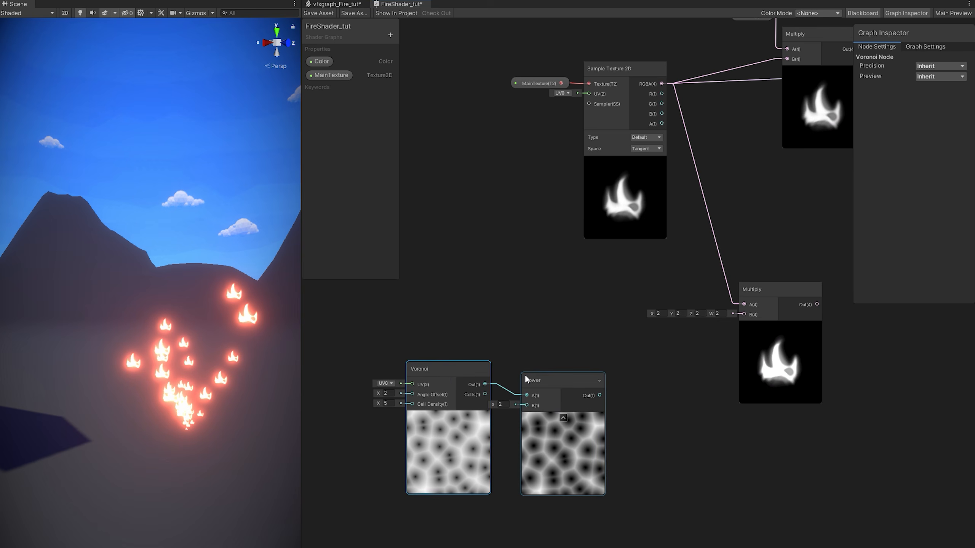
pyautogui.moveTo(560, 383); pyautogui.dragTo(559, 376)
# Wire Power into the new Multiply's B input and that Multiply into the colour multiply's B.
pyautogui.moveTo(655, 407); pyautogui.dragTo(655, 406)
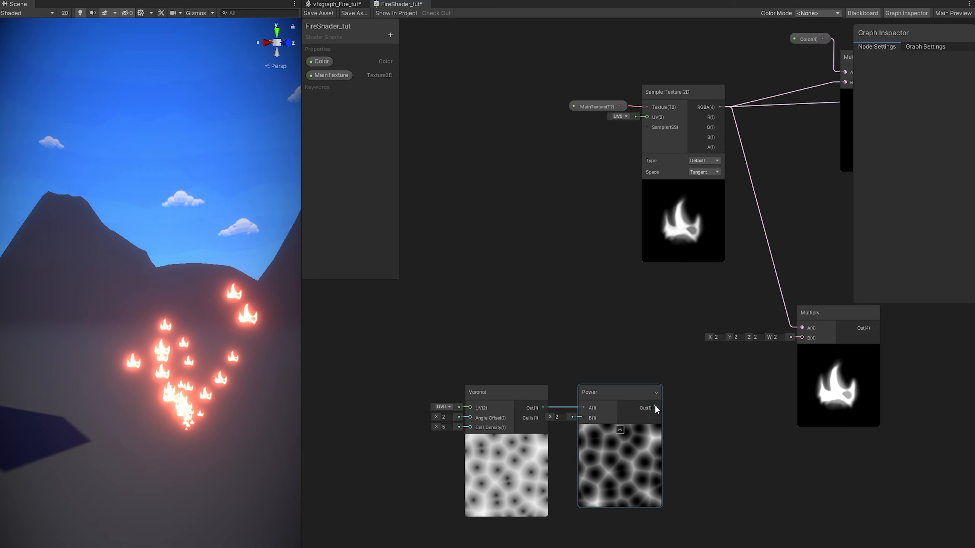
pyautogui.moveTo(787, 354); pyautogui.dragTo(810, 338)
pyautogui.moveTo(819, 284); pyautogui.dragTo(616, 322, button='middle')
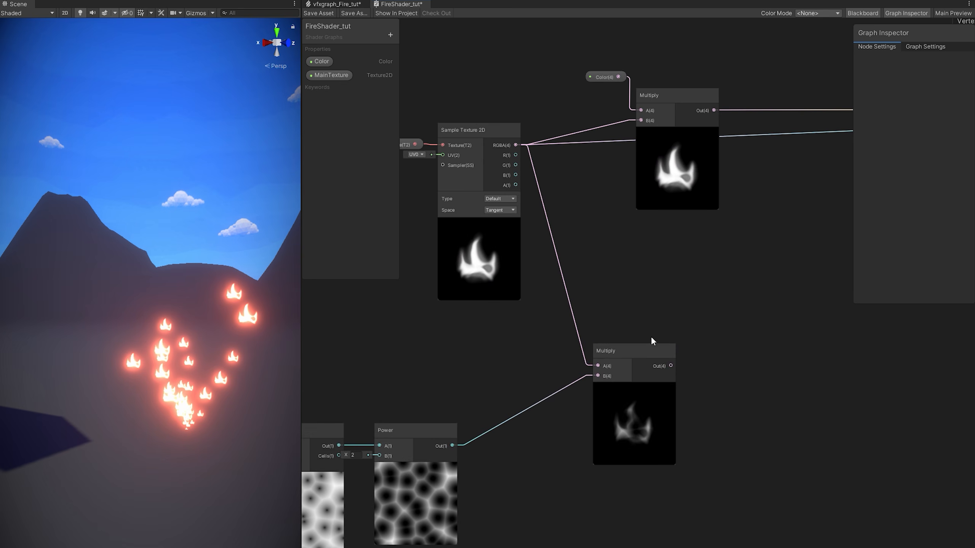
pyautogui.moveTo(643, 122); pyautogui.dragTo(641, 121)
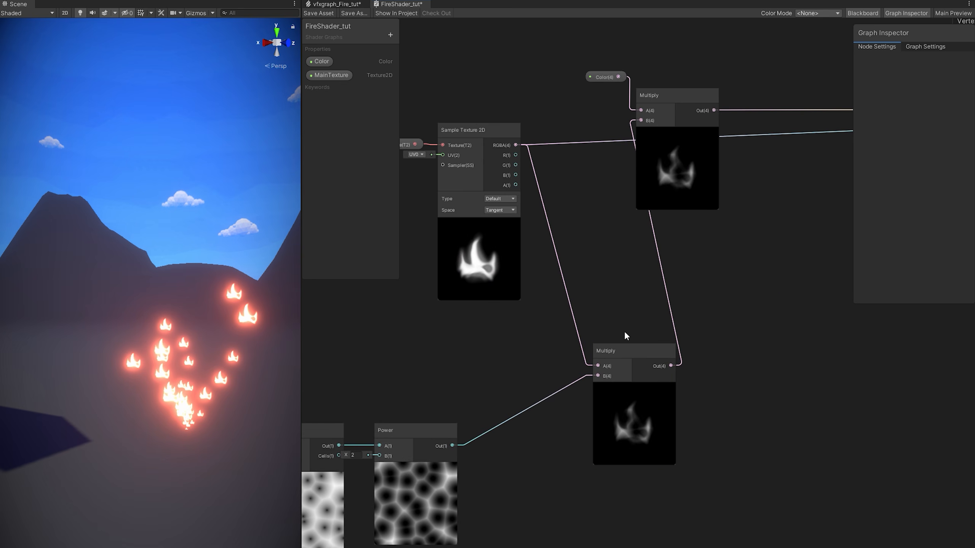
pyautogui.moveTo(689, 348); pyautogui.dragTo(546, 135)
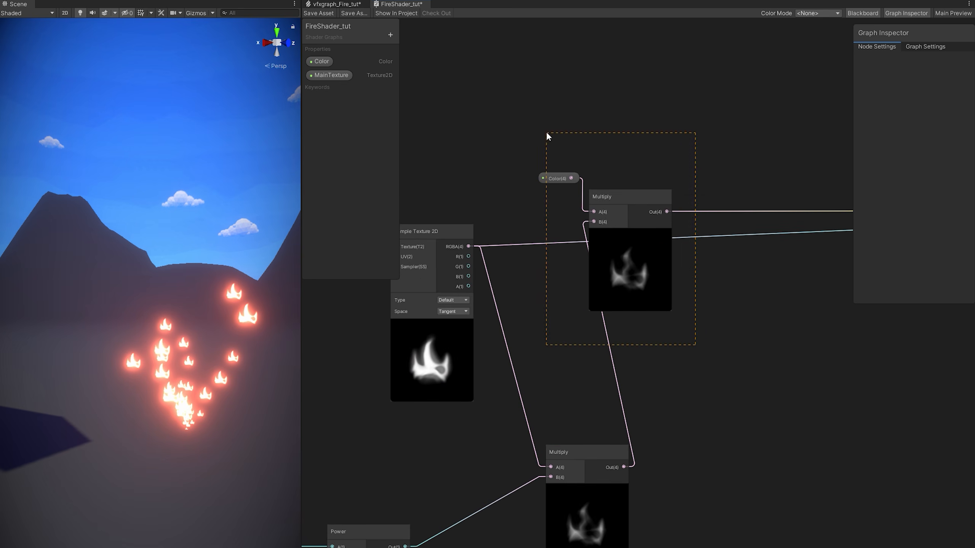
pyautogui.moveTo(576, 307); pyautogui.dragTo(624, 323)
pyautogui.moveTo(582, 462); pyautogui.dragTo(561, 234)
pyautogui.moveTo(587, 226); pyautogui.dragTo(468, 264, button='middle')
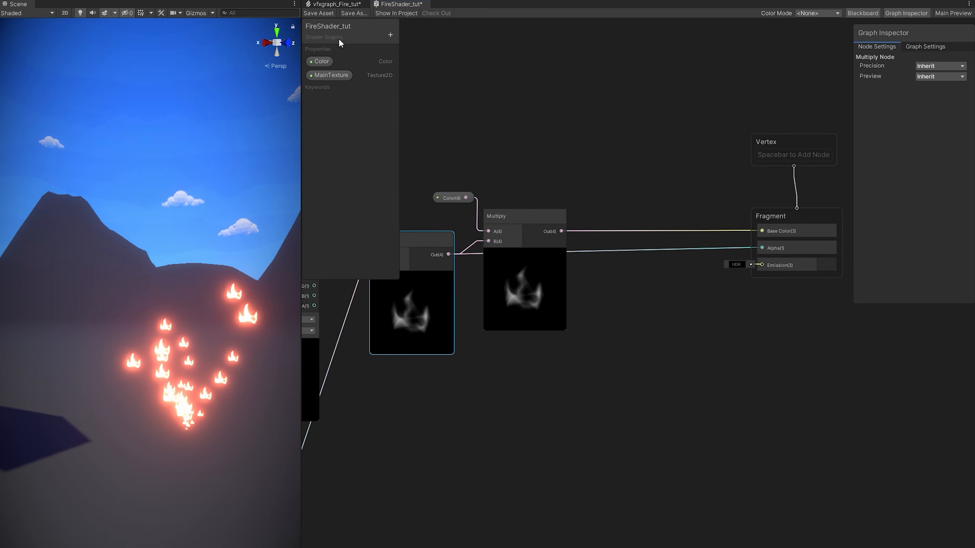
# Save the flame shader graph, then pause playback in the fire VFX graph.
pyautogui.click(321, 13)
pyautogui.click(329, 5)
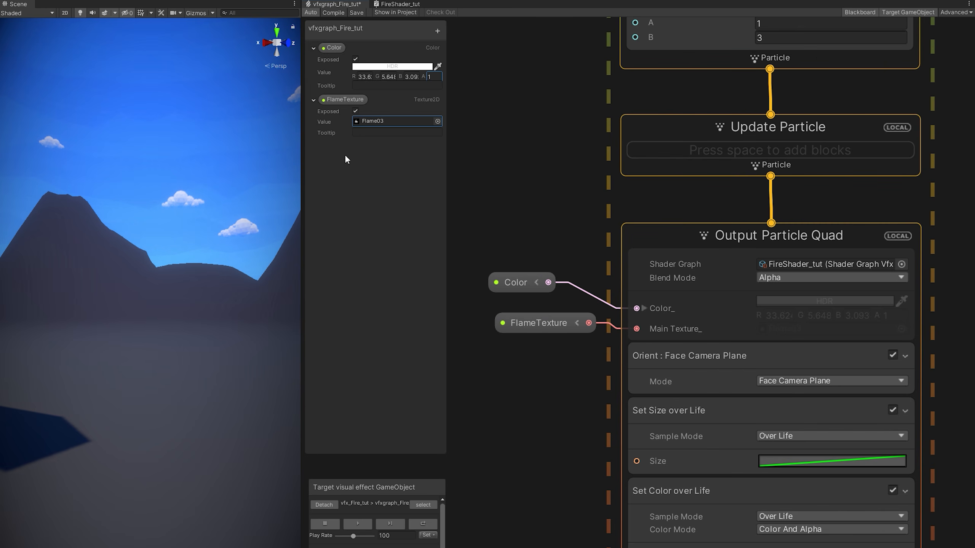
pyautogui.click(362, 522)
# Set the Set Velocity Random lower x bound (A x) in Initialize Particle to -0.1.
pyautogui.press('w')
pyautogui.moveTo(285, 429); pyautogui.dragTo(247, 411, button='right')
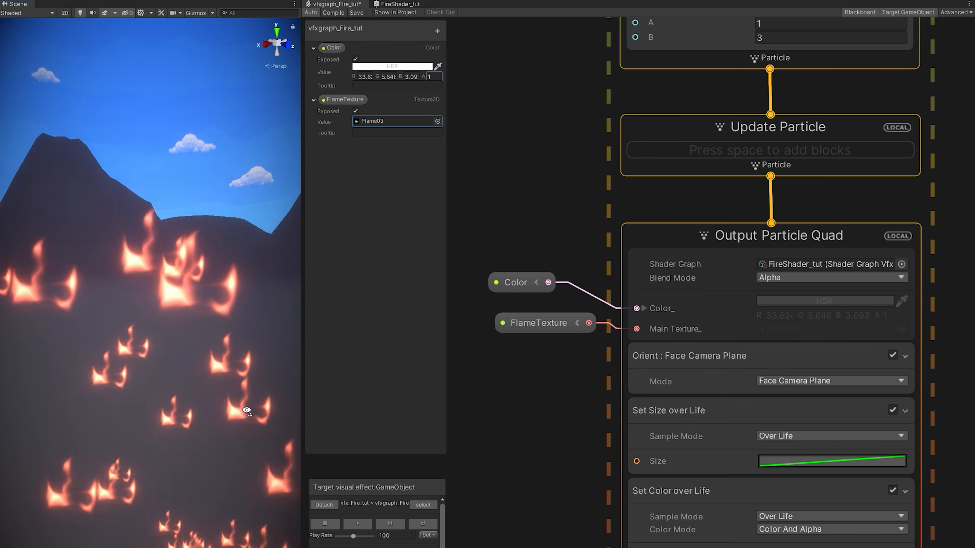
pyautogui.press('s')
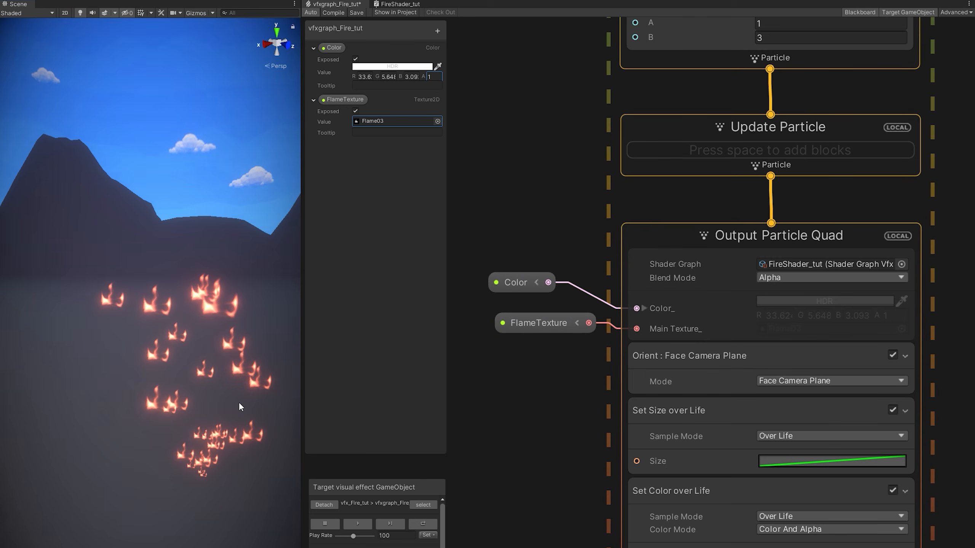
pyautogui.moveTo(597, 112); pyautogui.dragTo(572, 324, button='middle')
pyautogui.click(760, 167)
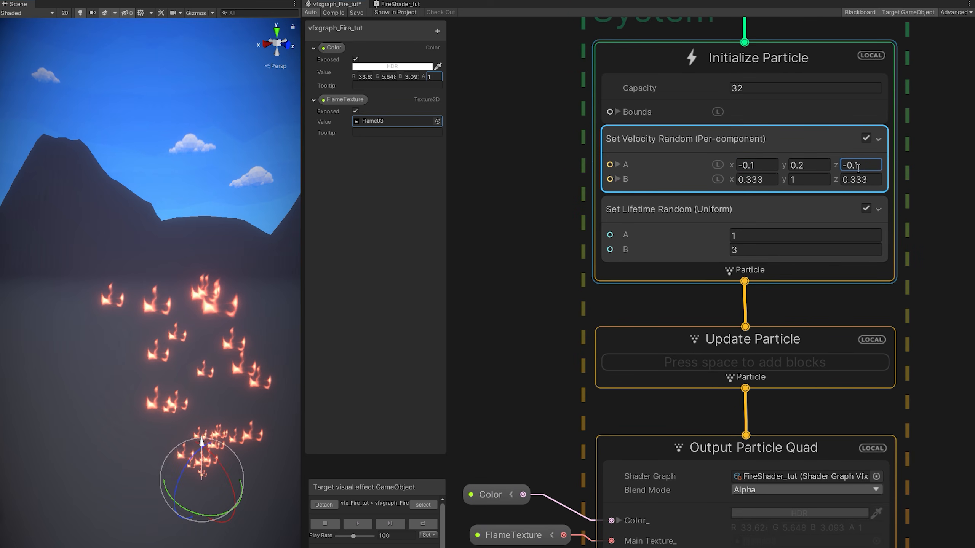
# Commit the velocity value and add a Set Angle block to Initialize Particle.
pyautogui.press('Return')
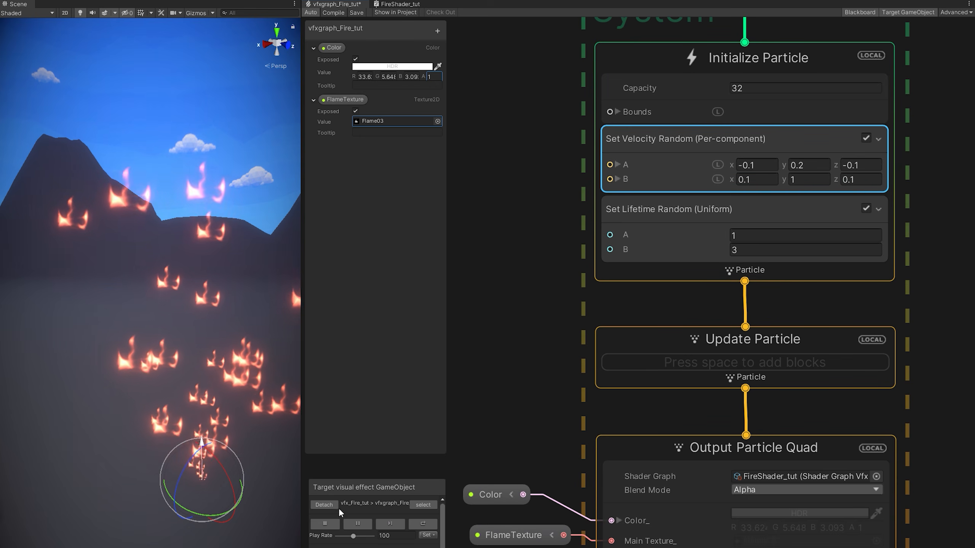
pyautogui.click(691, 241)
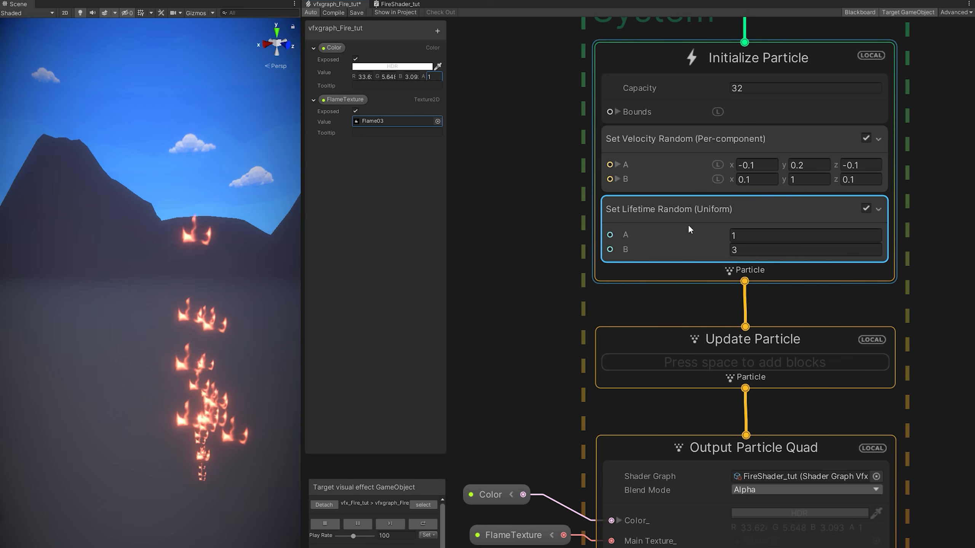
pyautogui.press('space')
pyautogui.write('set ang')
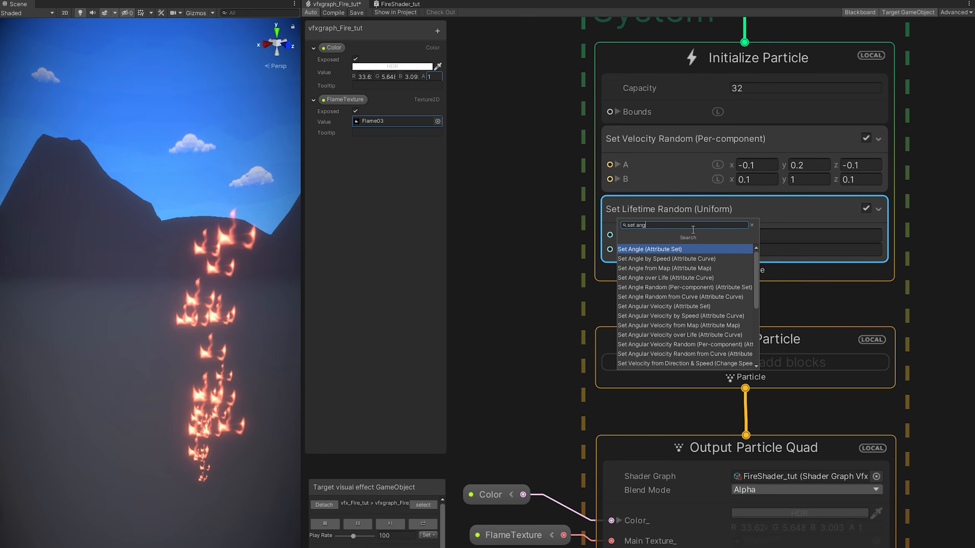
pyautogui.write('le')
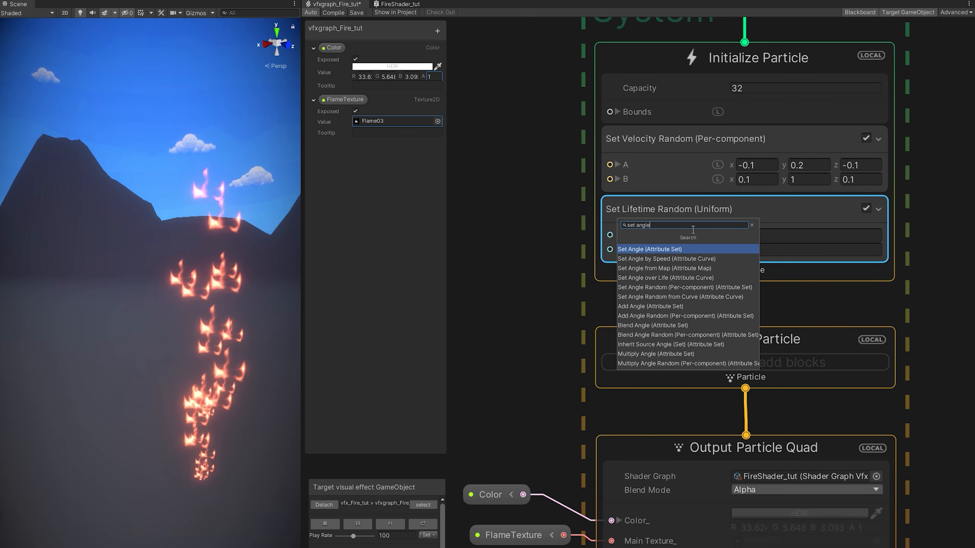
pyautogui.press('Return')
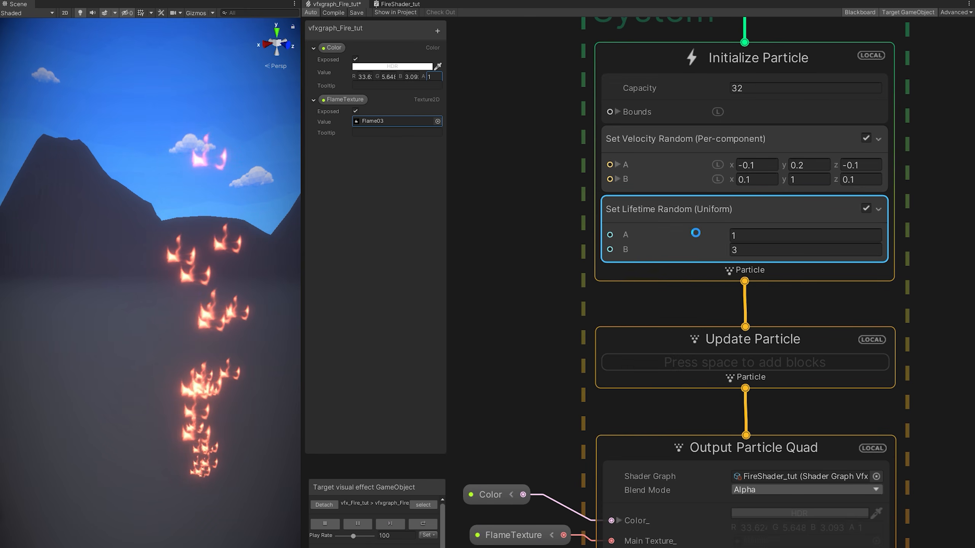
# Make Set Angle affect Z only, Uniform random between 360 and -360.
pyautogui.click(791, 234)
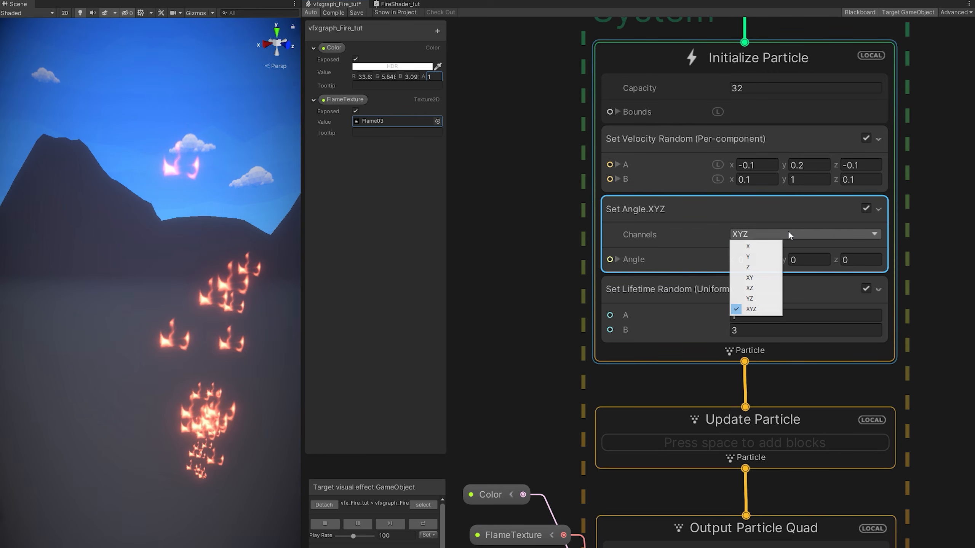
pyautogui.click(760, 265)
pyautogui.click(763, 266)
pyautogui.write('360')
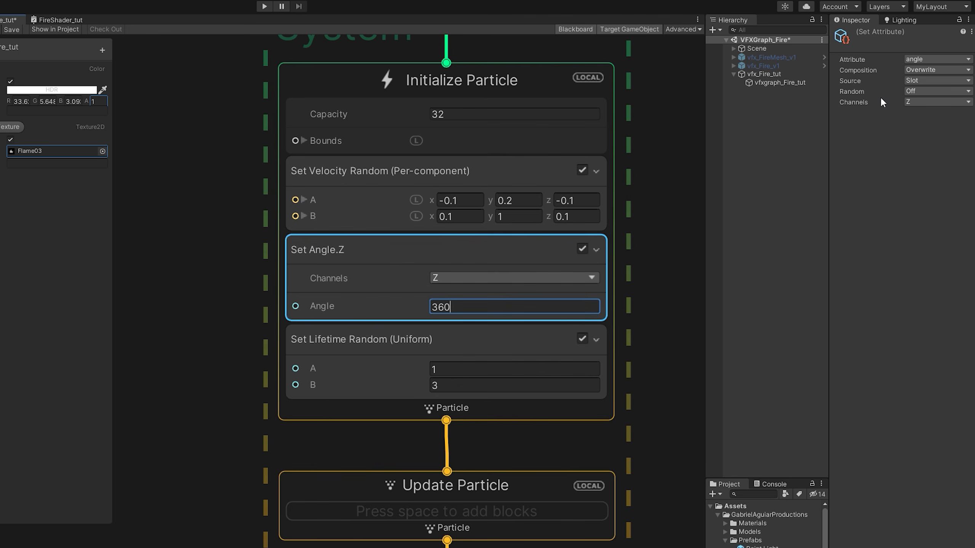
pyautogui.click(917, 91)
pyautogui.click(917, 128)
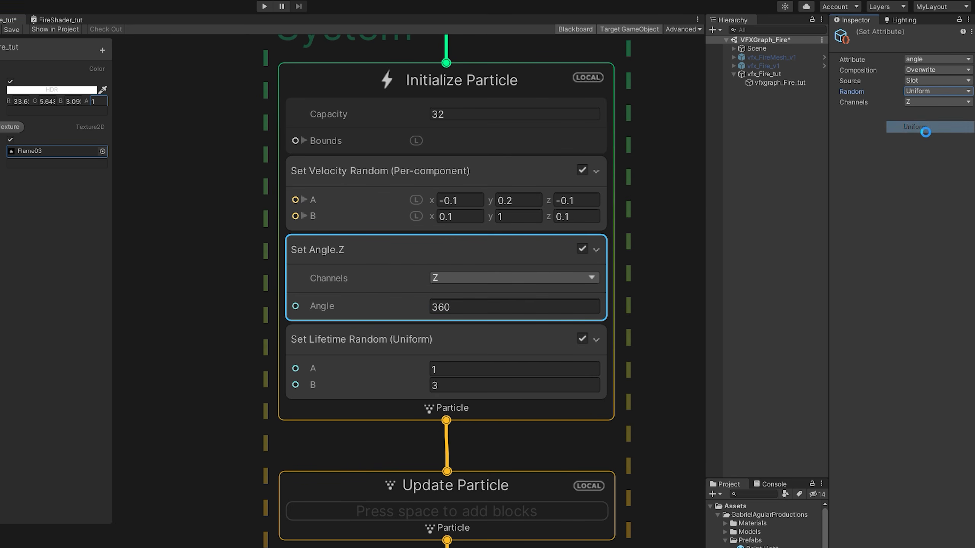
pyautogui.click(784, 274)
pyautogui.write('-360')
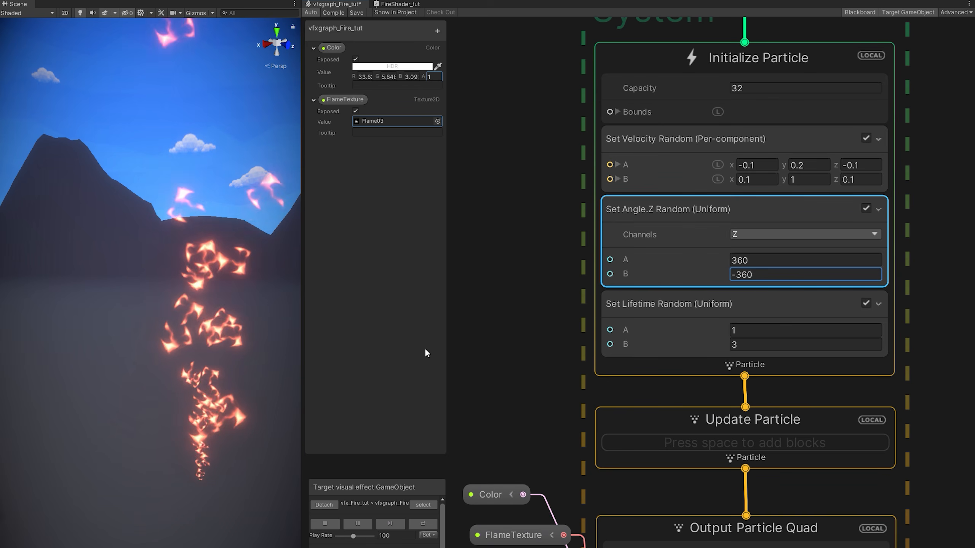
# Set the Set Lifetime Random bounds to 0.8 and 1.6.
pyautogui.click(750, 329)
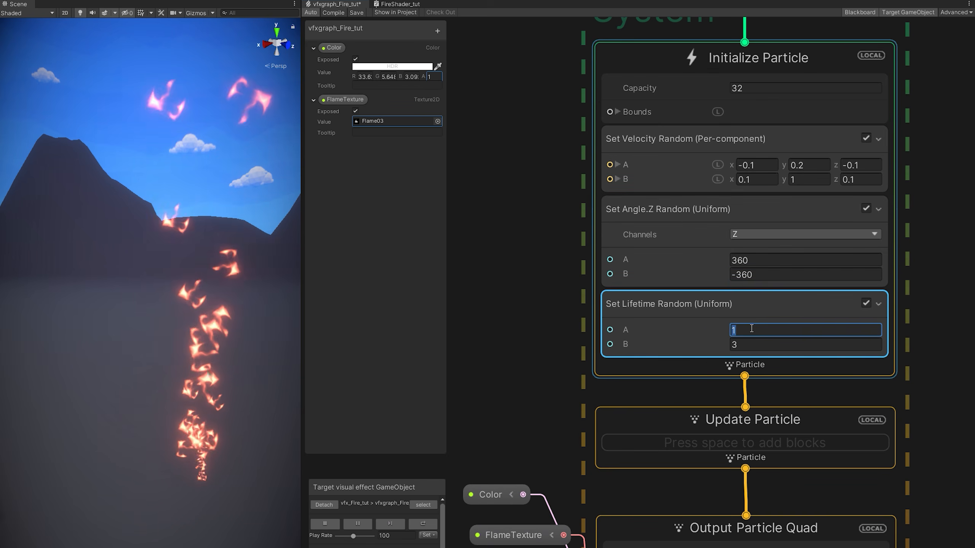
pyautogui.write('0.8')
pyautogui.click(746, 345)
pyautogui.write('1.6')
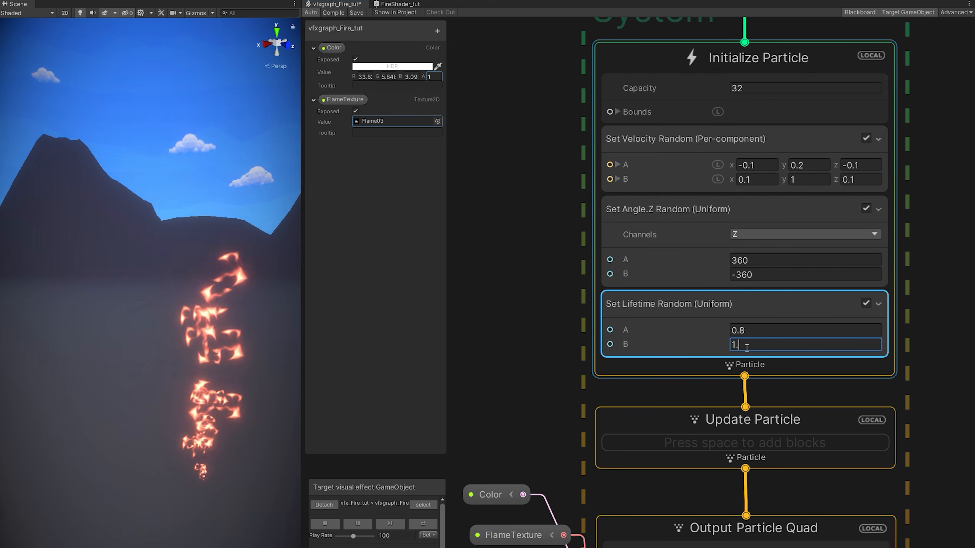
pyautogui.press('Return')
# Move the Color and FlameTexture nodes down beside the output stage.
pyautogui.moveTo(509, 457); pyautogui.dragTo(559, 275, button='middle')
pyautogui.moveTo(581, 404); pyautogui.dragTo(511, 273)
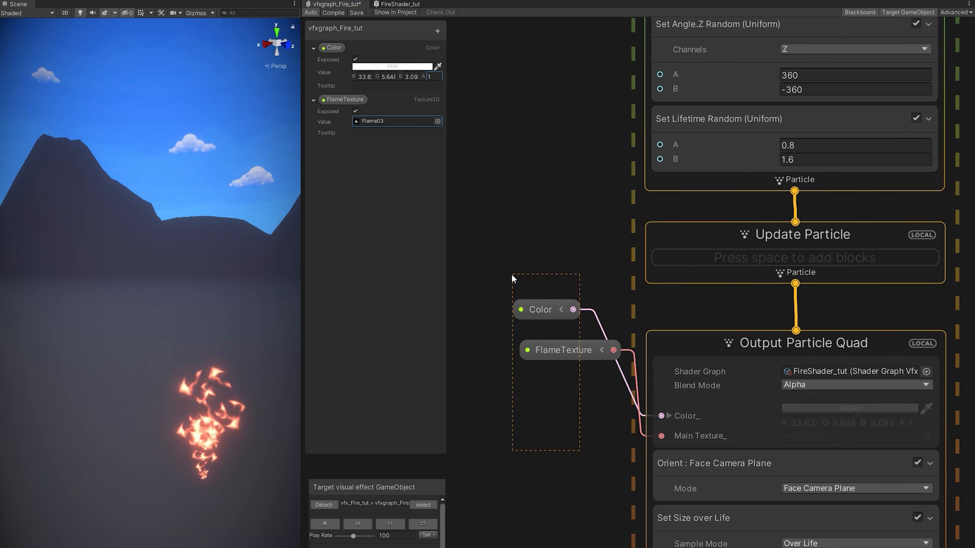
pyautogui.moveTo(546, 352); pyautogui.dragTo(544, 432)
# Search for a Set Size block to insert into Output Particle Quad.
pyautogui.moveTo(548, 480); pyautogui.dragTo(560, 337, button='middle')
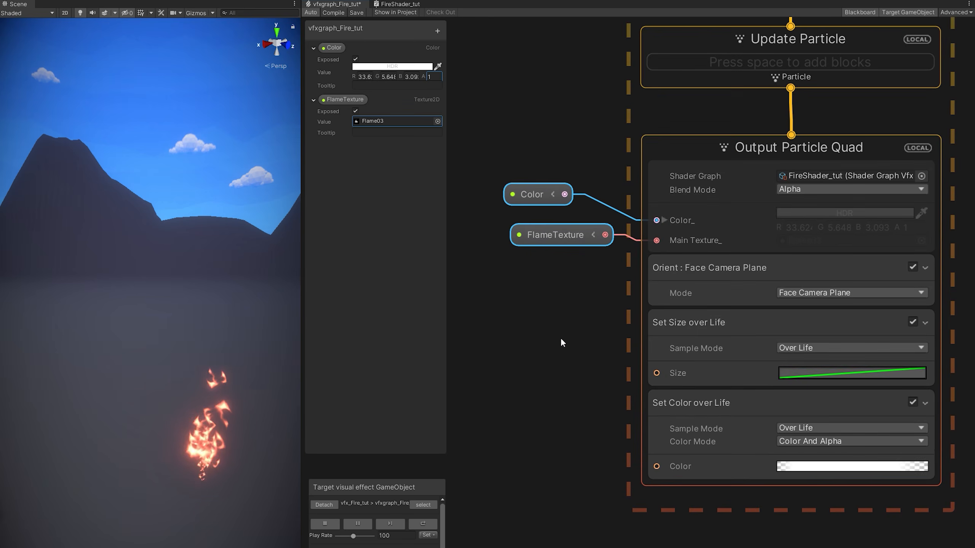
pyautogui.scroll(-2, 587, 375)
pyautogui.click(685, 332)
pyautogui.press('space')
pyautogui.write('set size')
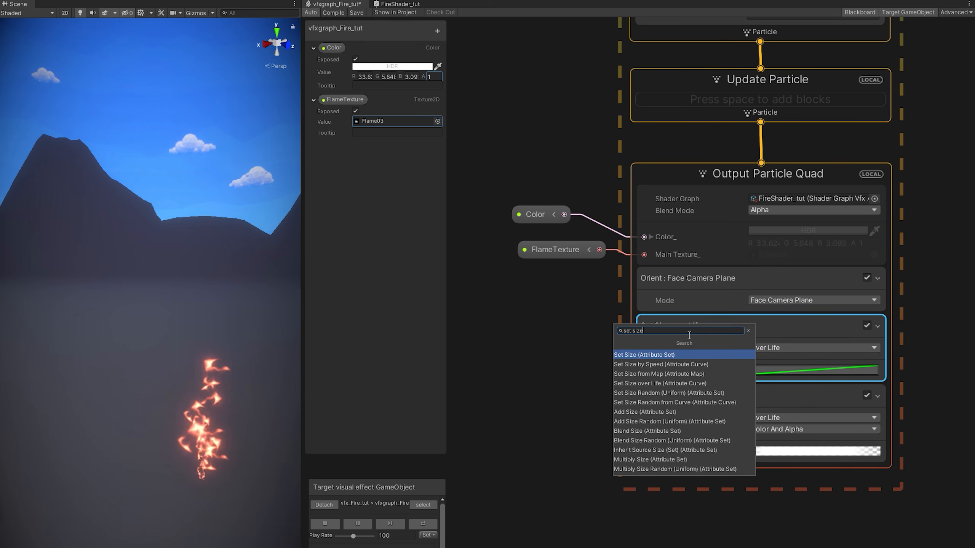
# Add Set Size to Output Particle Quad as Uniform random with A 0.6 and B 2.
pyautogui.press('Return')
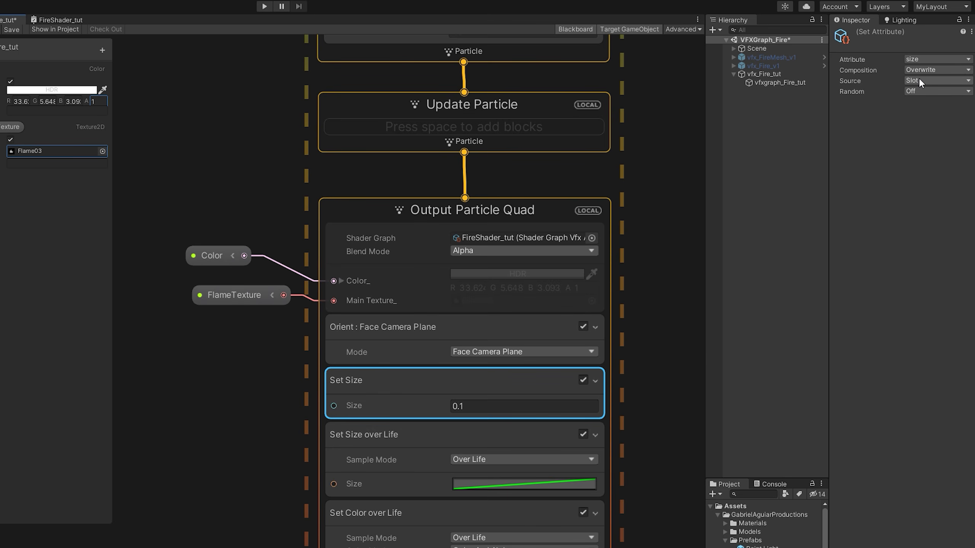
pyautogui.click(916, 91)
pyautogui.click(918, 127)
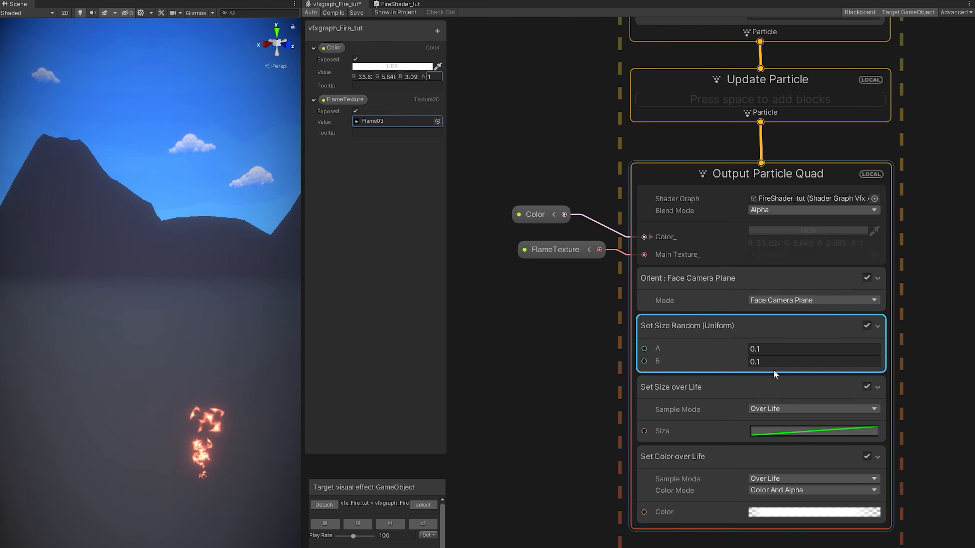
pyautogui.click(773, 350)
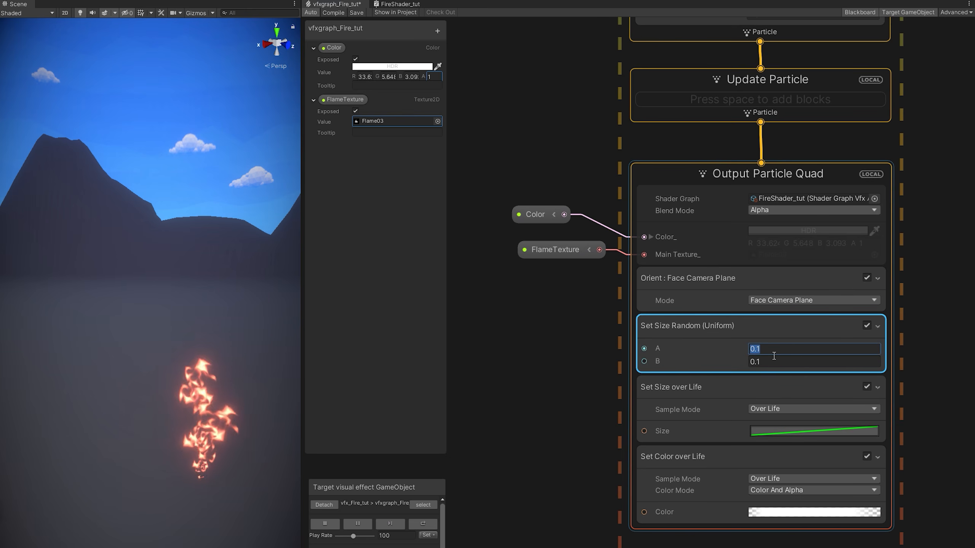
pyautogui.write('0.6')
pyautogui.click(766, 363)
pyautogui.write('2')
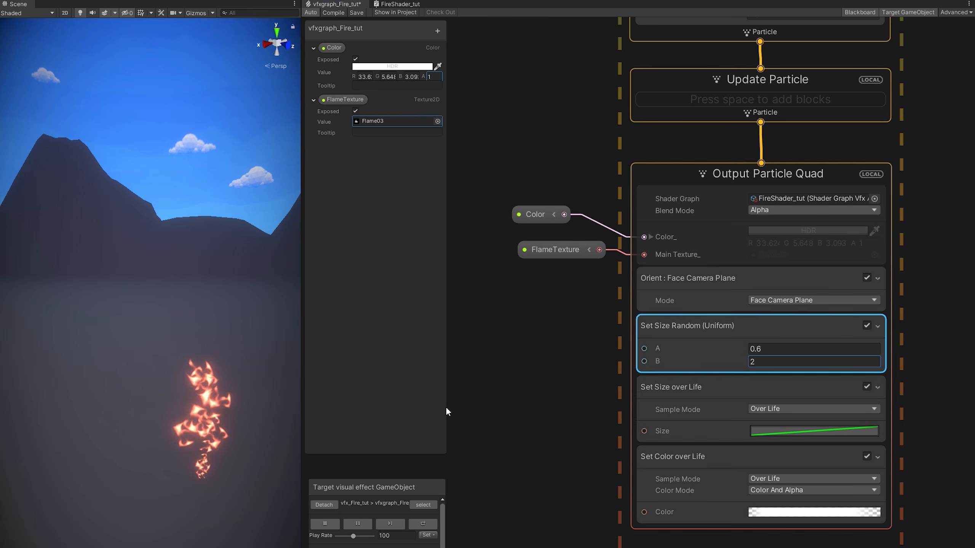
# Set the Set Size over Life block's Composition to Multiply.
pyautogui.click(655, 383)
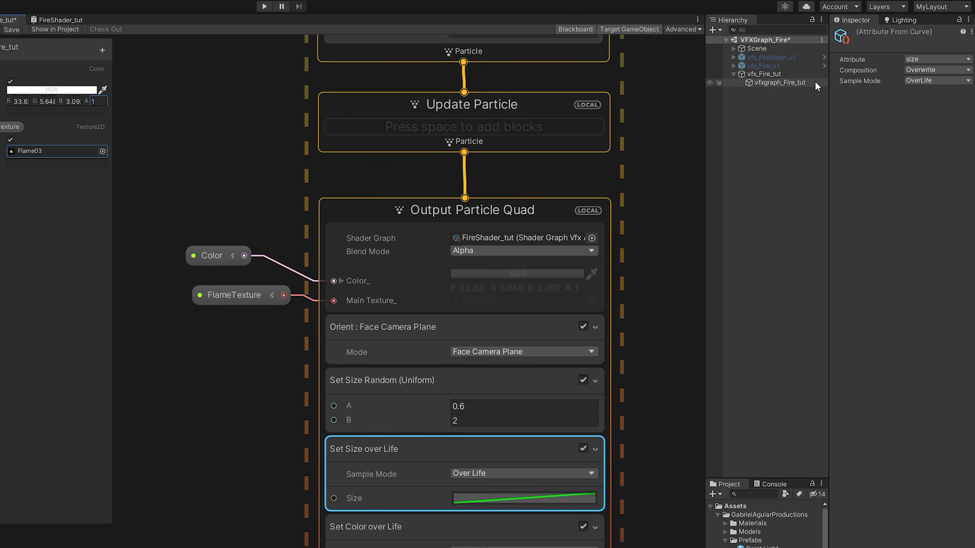
pyautogui.click(935, 69)
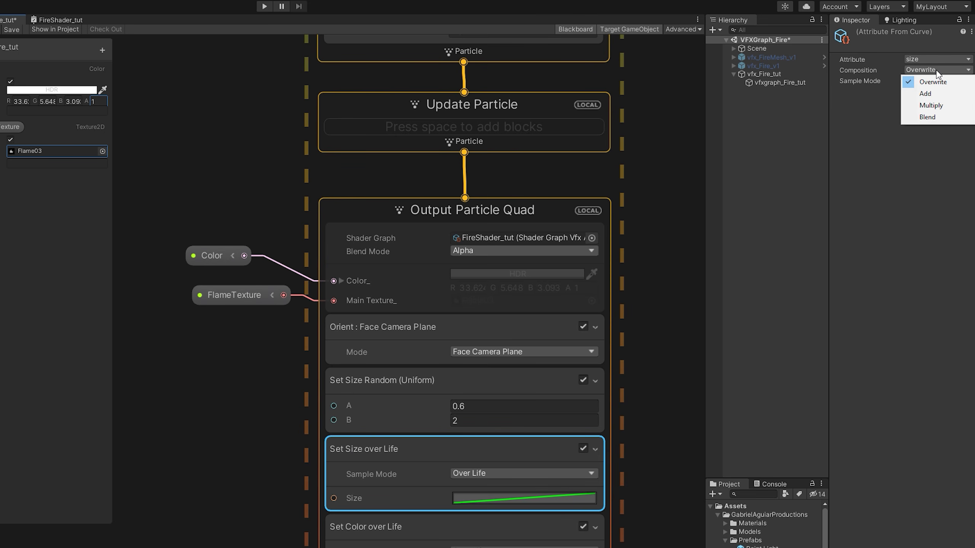
pyautogui.click(932, 107)
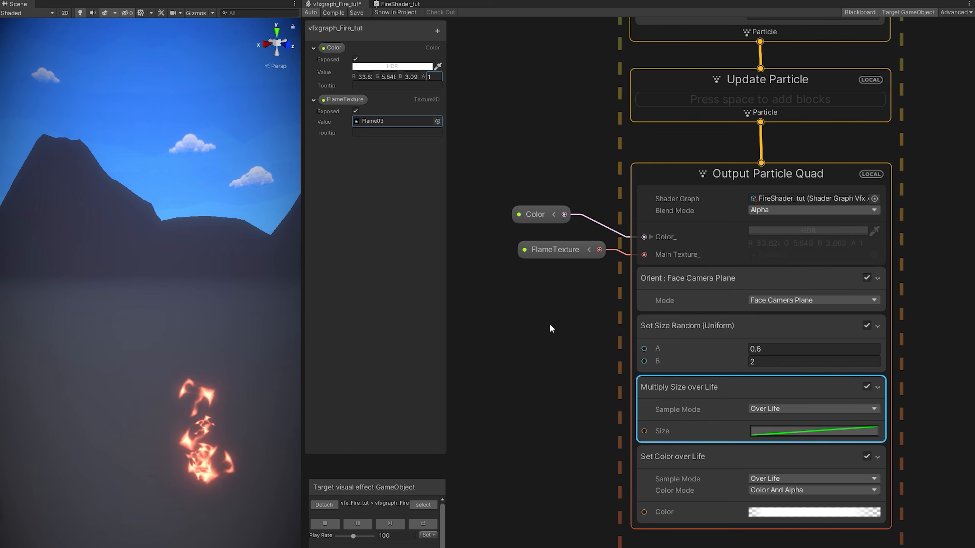
pyautogui.scroll(-5, 240, 418)
pyautogui.moveTo(240, 418); pyautogui.dragTo(196, 403, button='right')
pyautogui.press('s')
pyautogui.press('w')
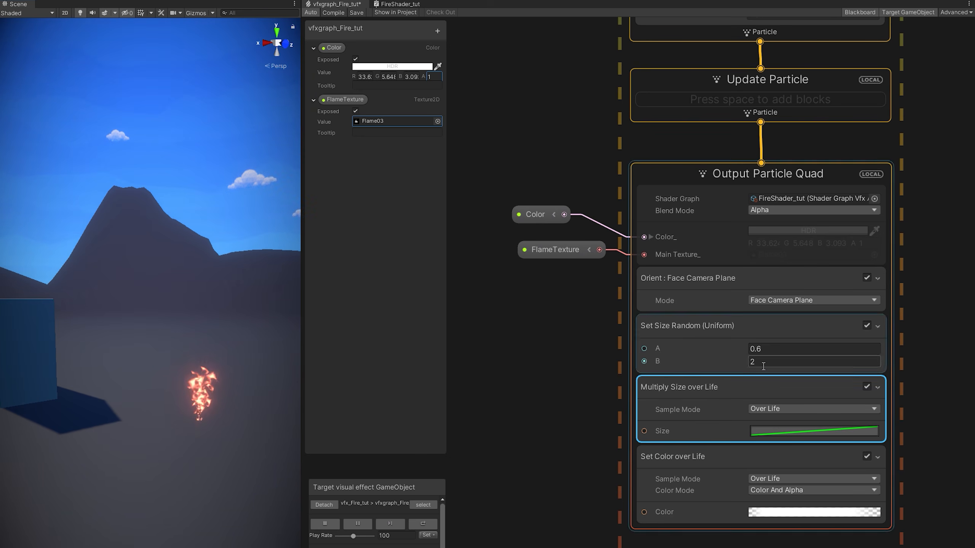
# Shape the Size over Life curve into a smooth falloff from 1 to about 0.5.
pyautogui.moveTo(590, 477); pyautogui.dragTo(594, 391, button='middle')
pyautogui.click(815, 349)
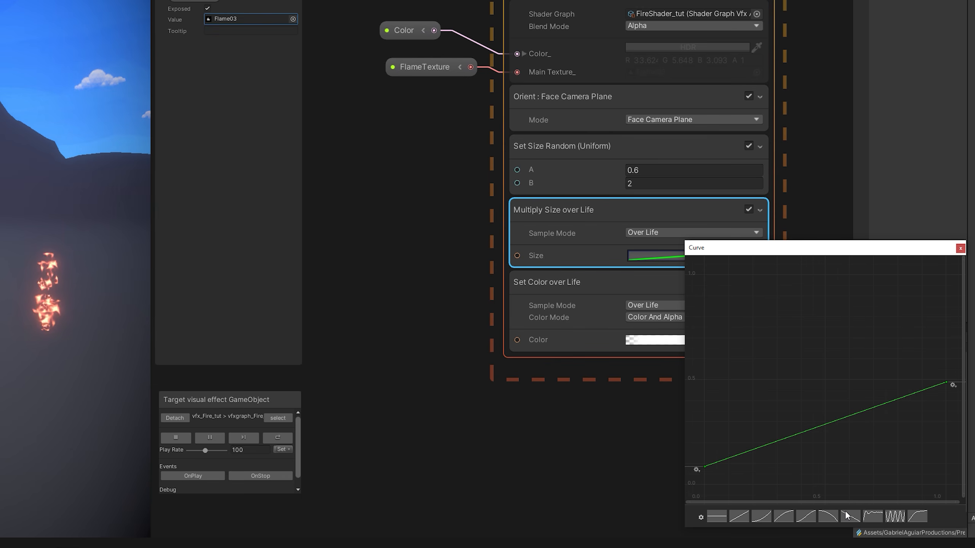
pyautogui.click(847, 515)
pyautogui.moveTo(946, 482); pyautogui.dragTo(947, 360)
pyautogui.click(704, 275)
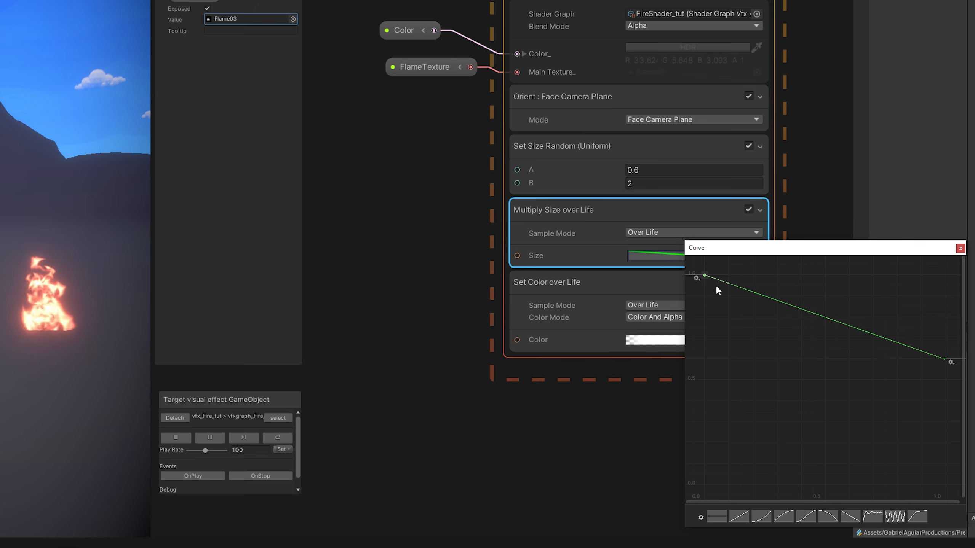
pyautogui.moveTo(728, 283); pyautogui.dragTo(743, 274)
pyautogui.click(938, 359)
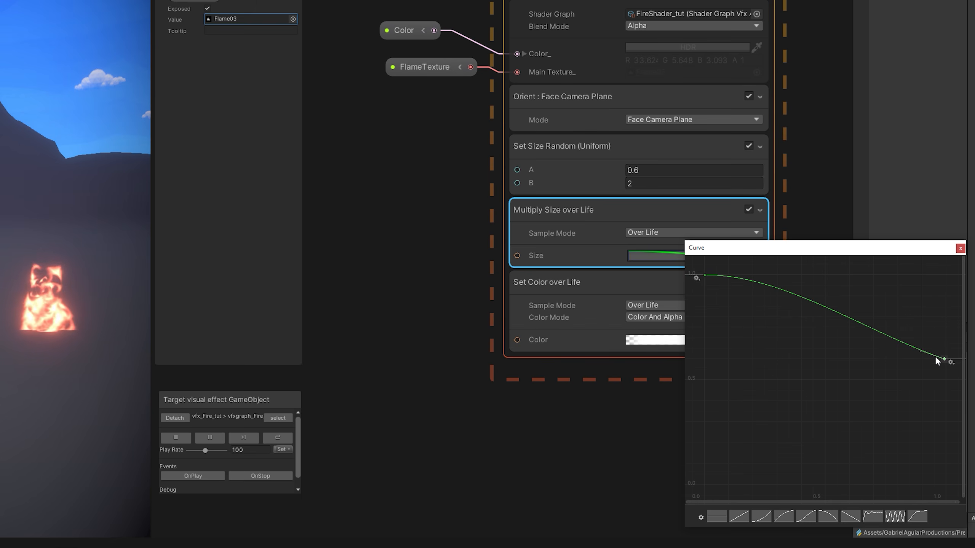
pyautogui.moveTo(920, 351); pyautogui.dragTo(924, 347)
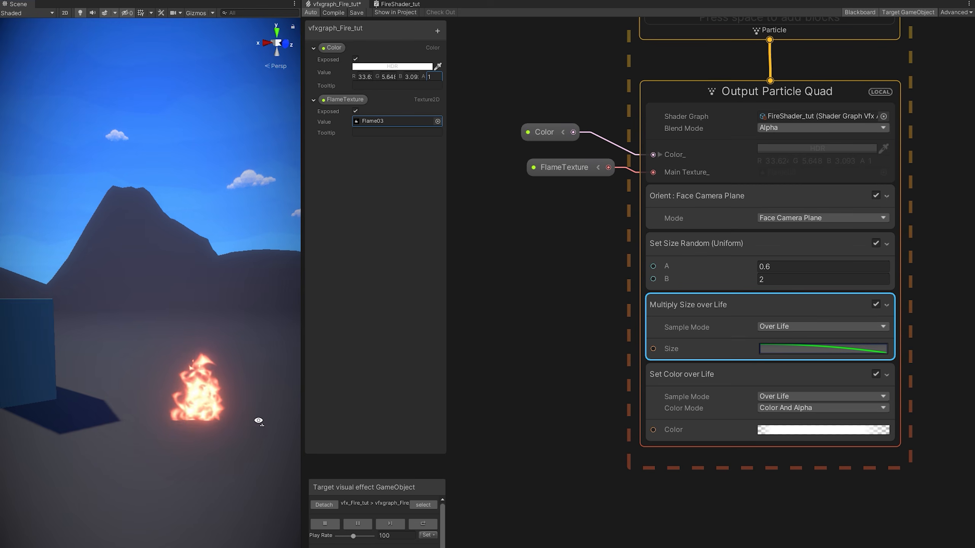
pyautogui.moveTo(289, 417); pyautogui.dragTo(358, 399, button='right')
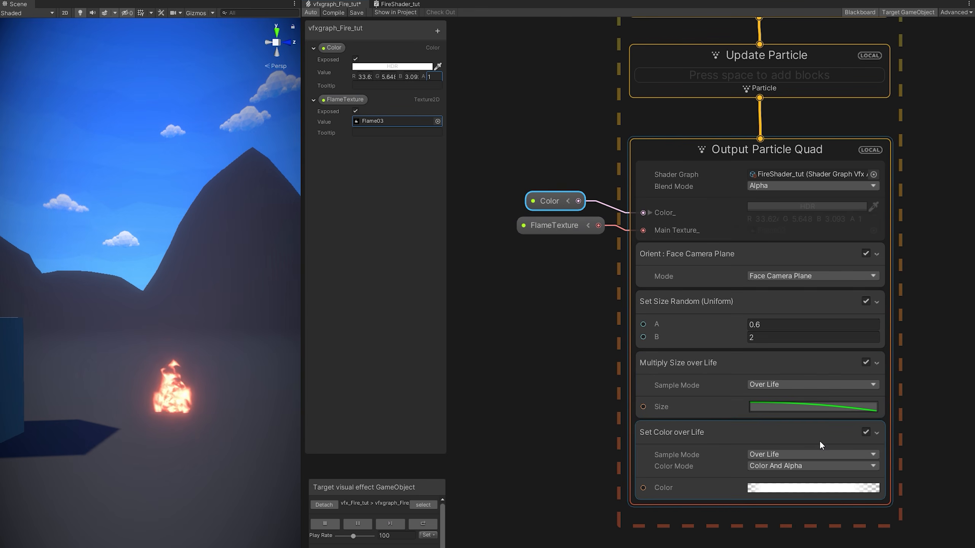
# Delete the Set Color over Life block and return to the FireShader_tut graph.
pyautogui.click(866, 433)
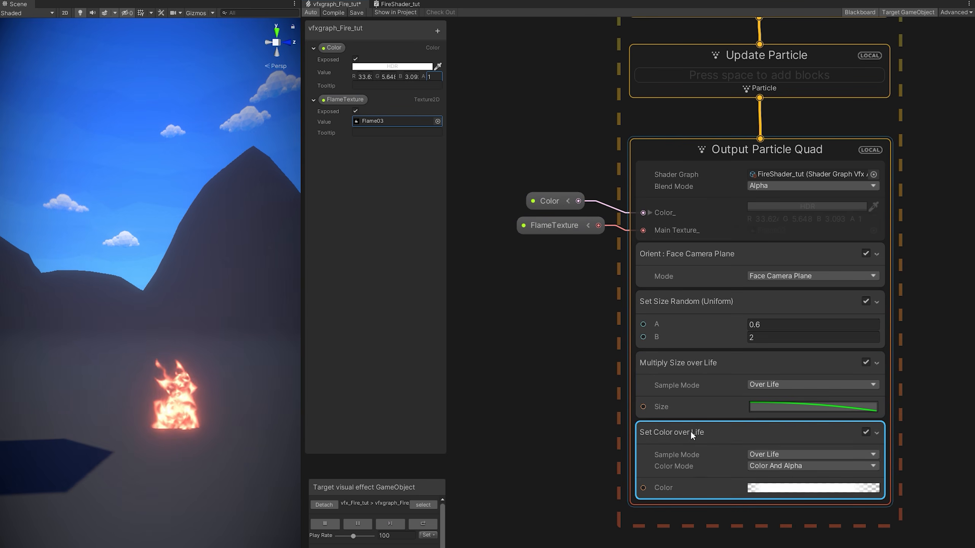
pyautogui.press('Delete')
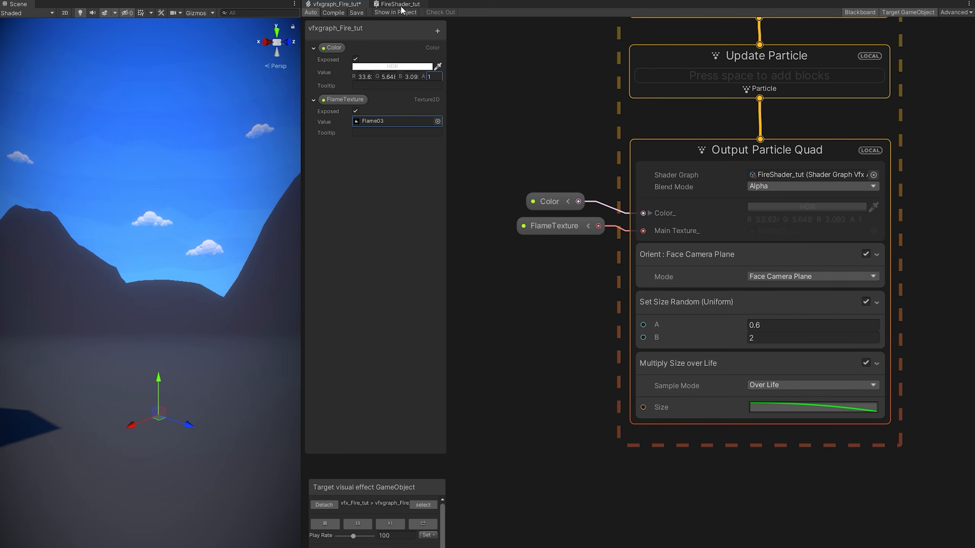
pyautogui.click(401, 6)
# Raise the Power node's exponent to 2.84.
pyautogui.moveTo(429, 463); pyautogui.dragTo(859, 216, button='middle')
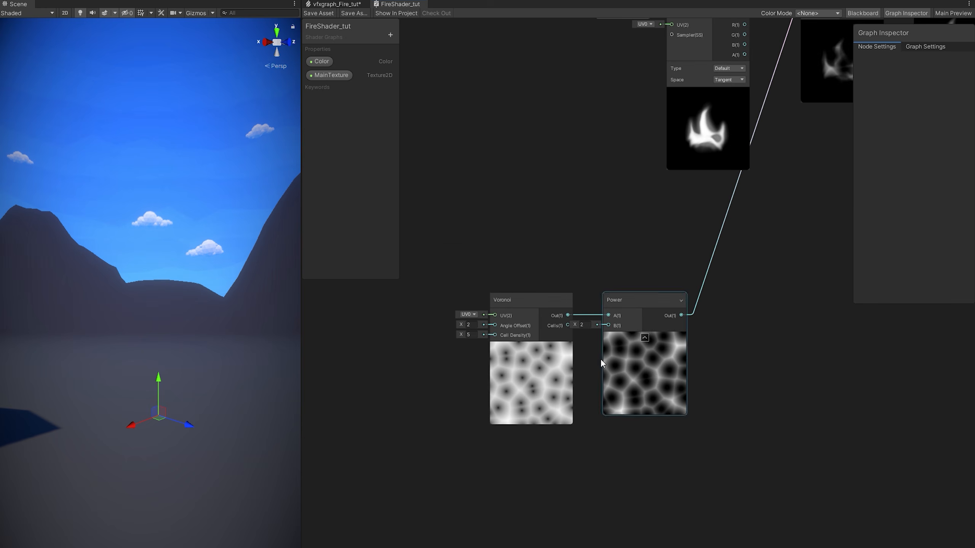
pyautogui.scroll(2, 587, 366)
pyautogui.scroll(-3, 653, 296)
pyautogui.moveTo(712, 272); pyautogui.dragTo(668, 318, button='middle')
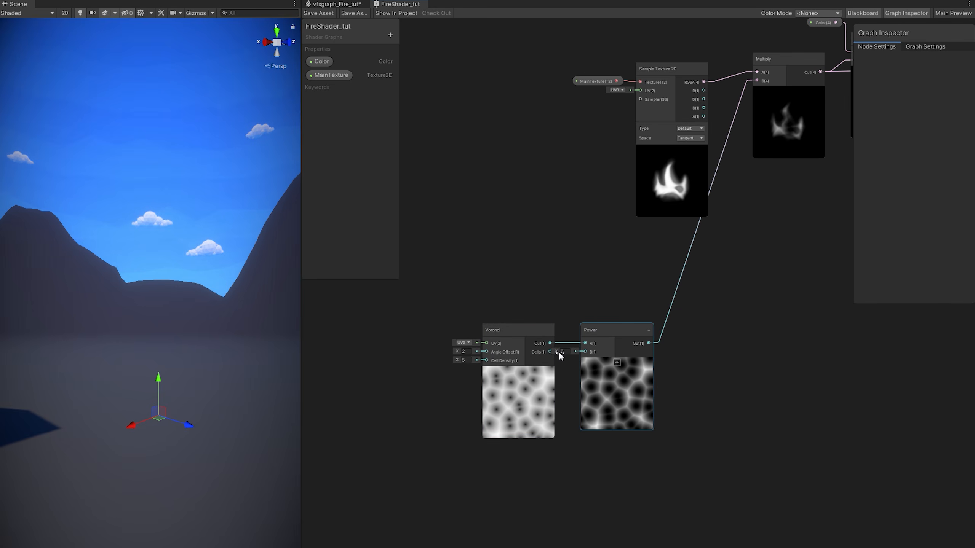
pyautogui.moveTo(559, 355)
pyautogui.mouseDown()
pyautogui.moveTo(664, 350)
pyautogui.moveTo(550, 352)
pyautogui.moveTo(569, 357)
pyautogui.mouseUp()
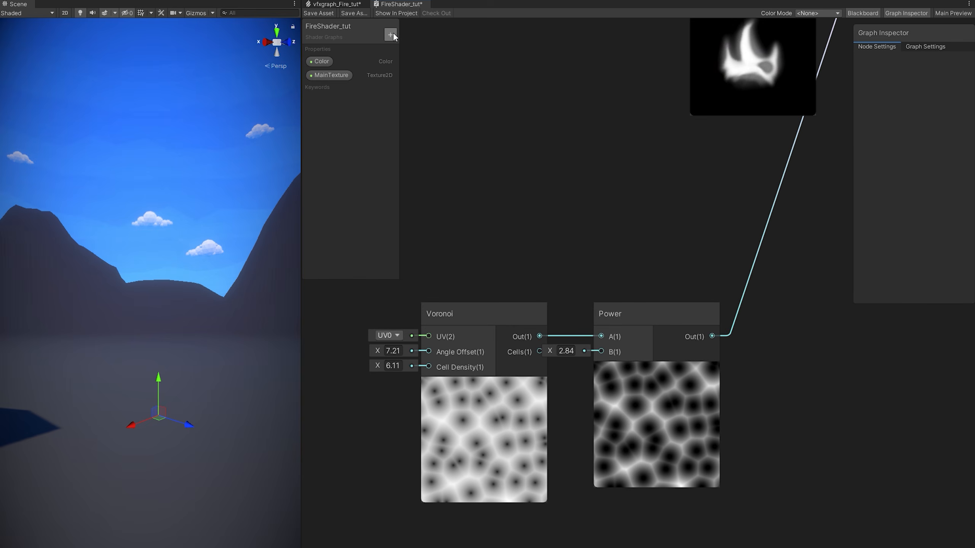
# Add a DissolvePower float property and connect it to the Power exponent.
pyautogui.click(392, 35)
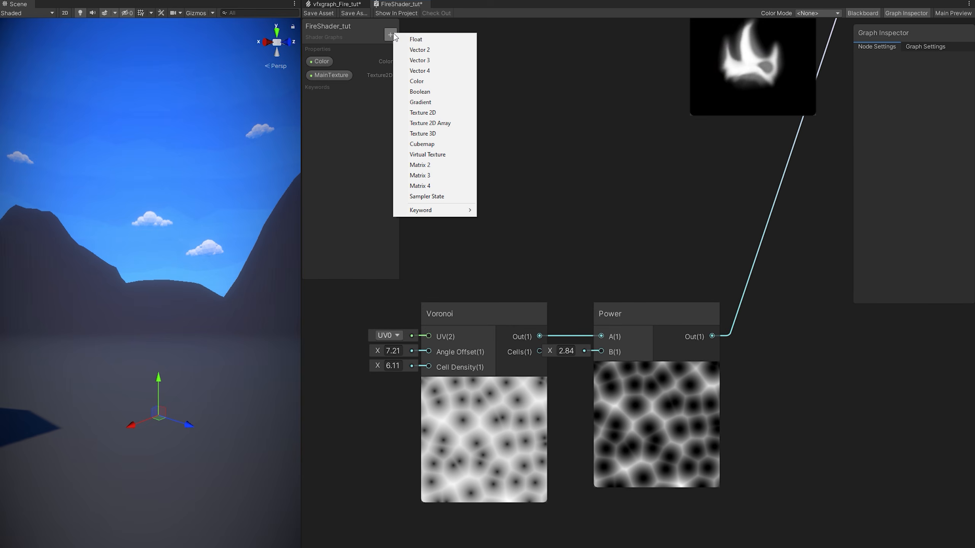
pyautogui.click(414, 39)
pyautogui.write('DissolvePower')
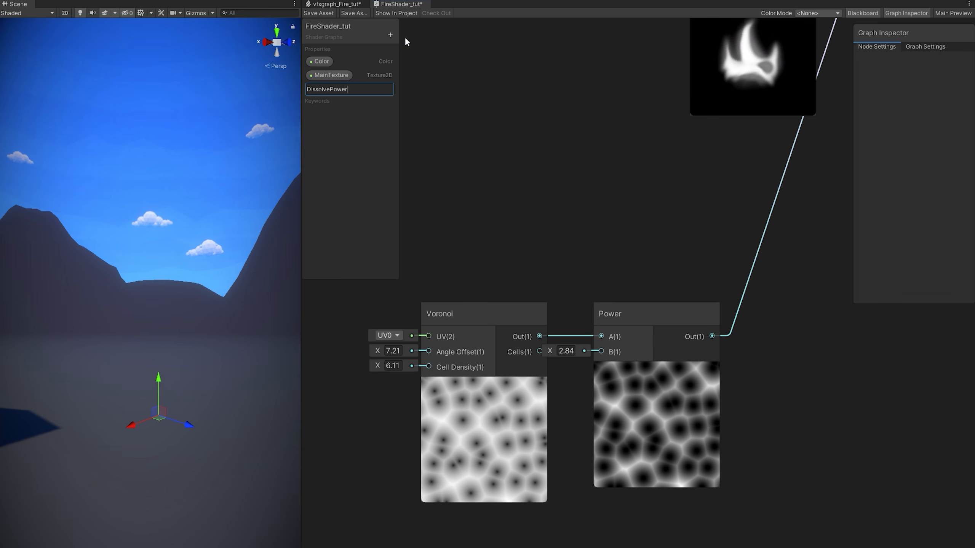
pyautogui.press('Return')
pyautogui.click(347, 91)
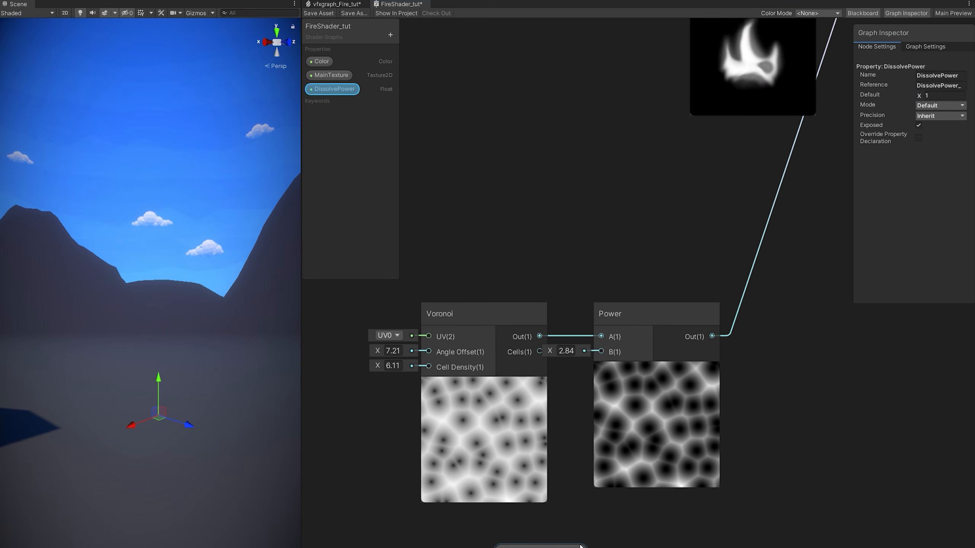
pyautogui.moveTo(613, 352); pyautogui.dragTo(611, 351)
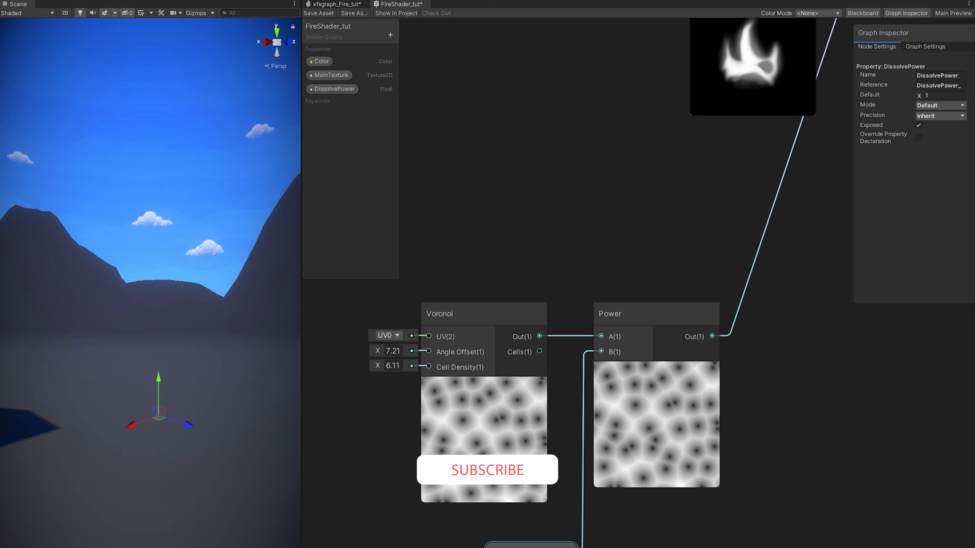
# Add a DissolveScale float property and wire it into Voronoi Cell Density.
pyautogui.click(390, 34)
pyautogui.click(460, 37)
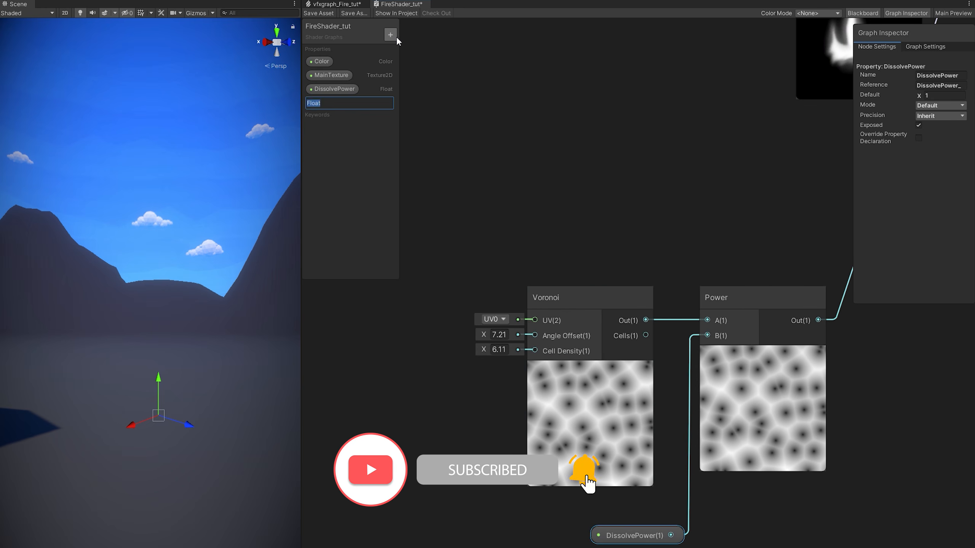
pyautogui.write('DissolveS')
pyautogui.write('cale')
pyautogui.press('Return')
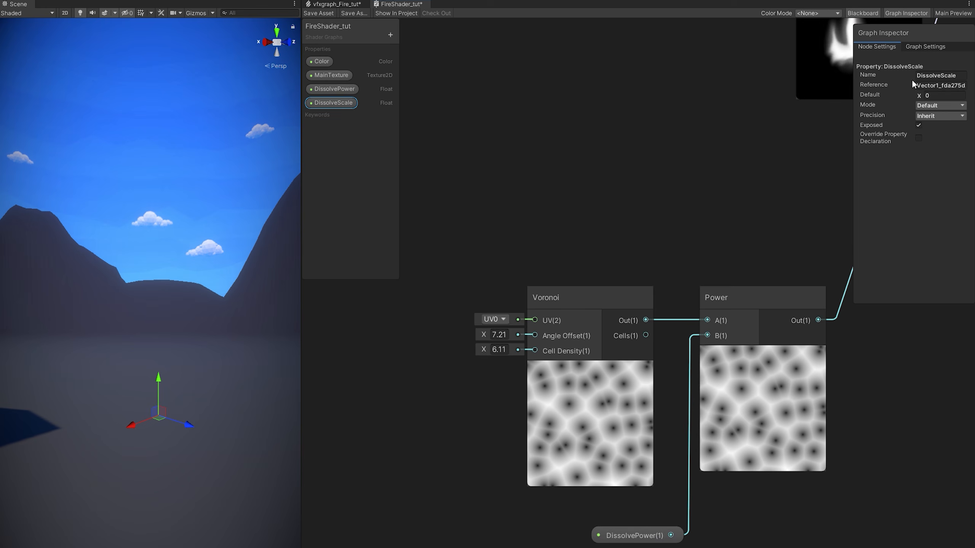
pyautogui.moveTo(344, 101); pyautogui.dragTo(426, 493)
pyautogui.moveTo(528, 351); pyautogui.dragTo(534, 350)
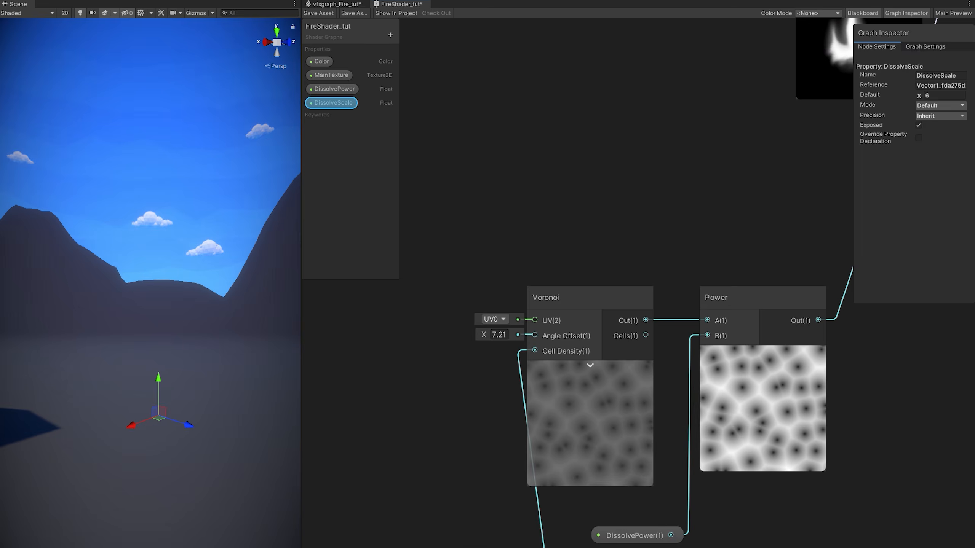
# Lower the Voronoi Angle Offset to 6.31.
pyautogui.moveTo(500, 547); pyautogui.dragTo(469, 535)
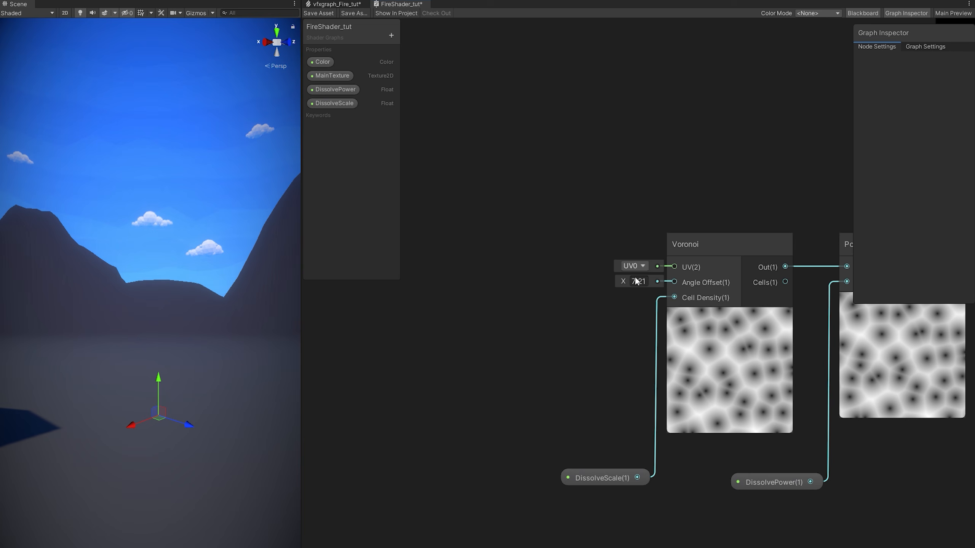
pyautogui.moveTo(605, 260); pyautogui.dragTo(618, 276, button='middle')
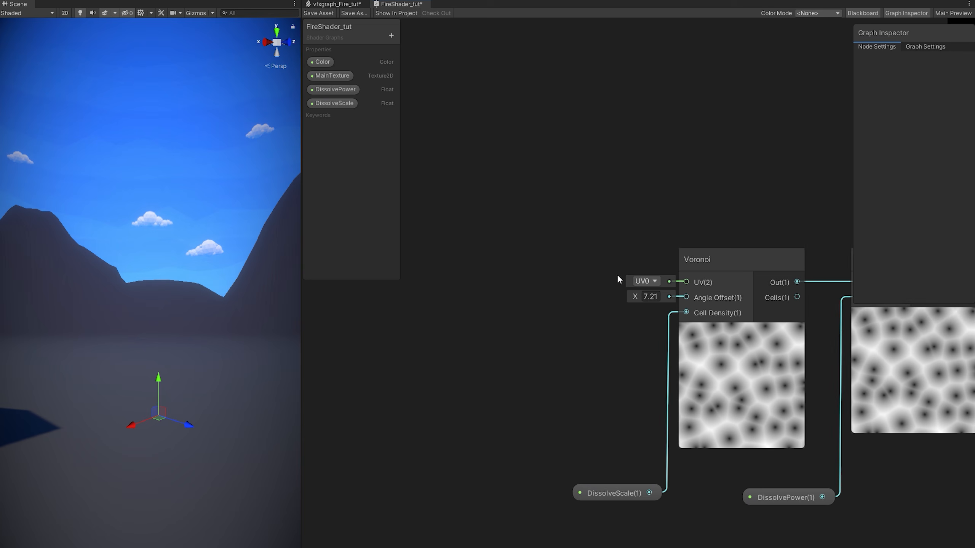
pyautogui.moveTo(640, 294); pyautogui.dragTo(610, 286)
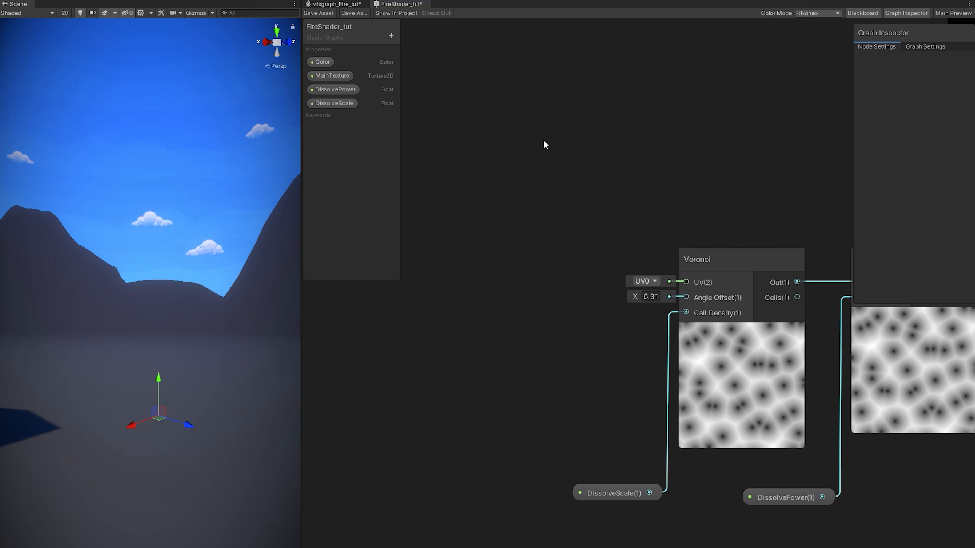
# Add a DissolveSpeed float property and place it on the graph.
pyautogui.click(391, 36)
pyautogui.click(401, 36)
pyautogui.write('DissolveSpeed')
pyautogui.press('Return')
pyautogui.moveTo(333, 117); pyautogui.dragTo(512, 385)
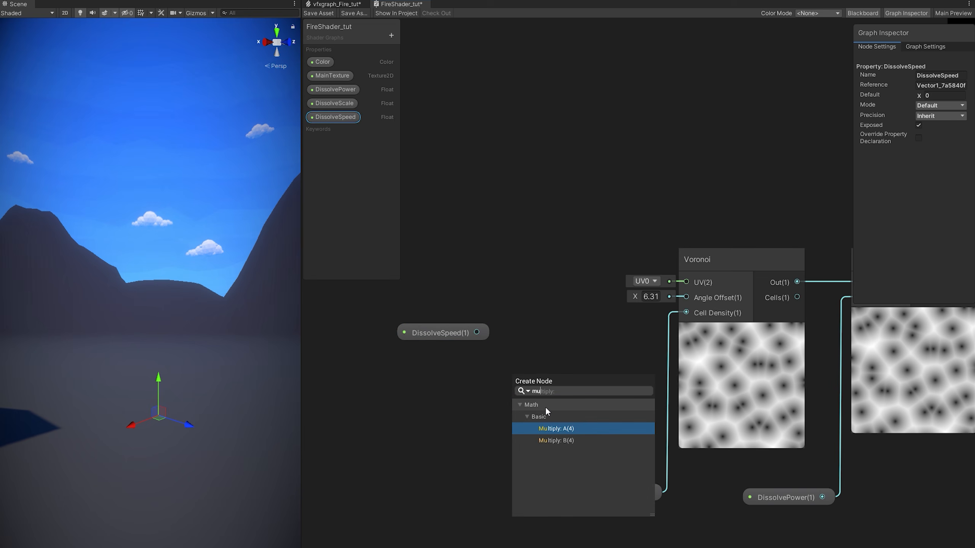
# Multiply DissolveSpeed by a Time node and feed it into Voronoi Angle Offset.
pyautogui.click(555, 429)
pyautogui.press('space')
pyautogui.write('time')
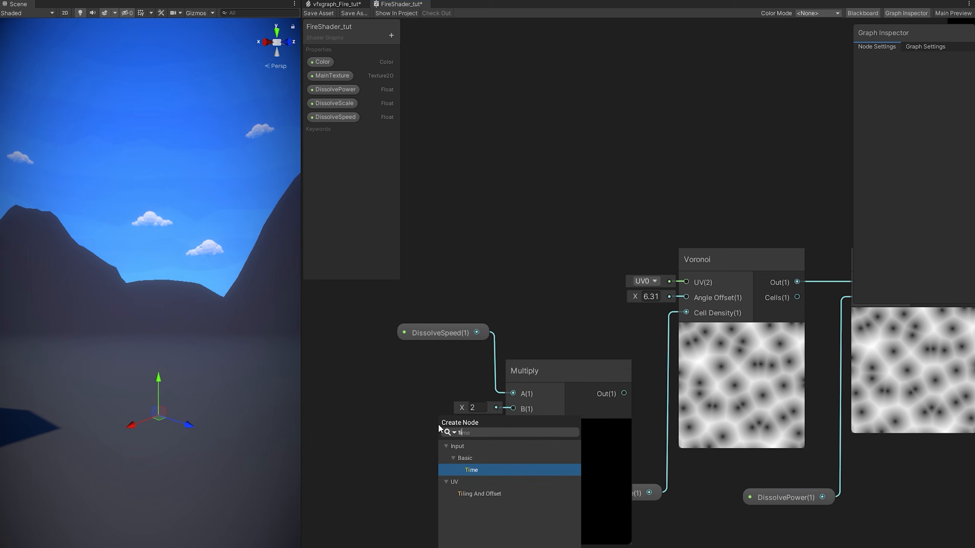
pyautogui.press('Return')
pyautogui.moveTo(460, 449); pyautogui.dragTo(514, 409)
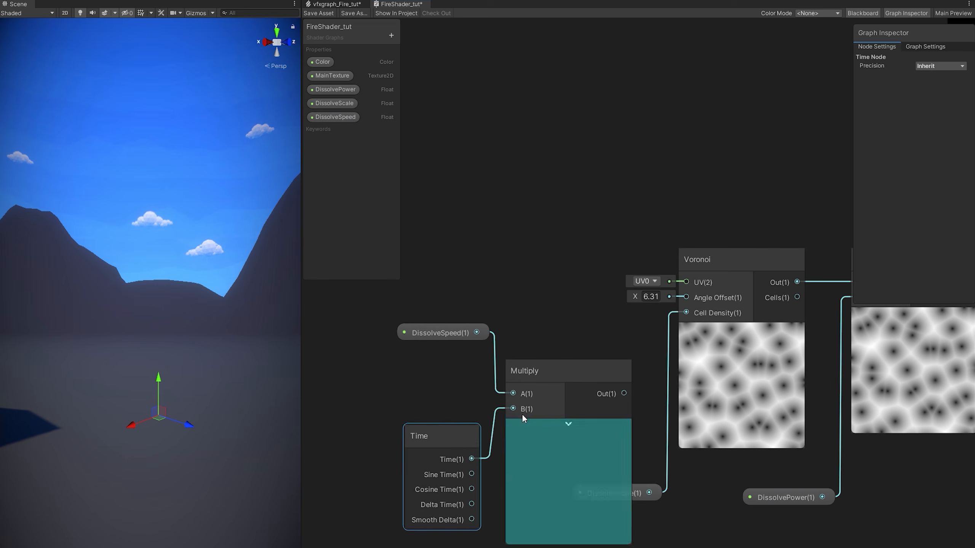
pyautogui.click(568, 424)
pyautogui.moveTo(556, 373); pyautogui.dragTo(558, 367)
pyautogui.moveTo(668, 313); pyautogui.dragTo(685, 297)
# Give DissolveSpeed a default value of 0.5.
pyautogui.click(367, 117)
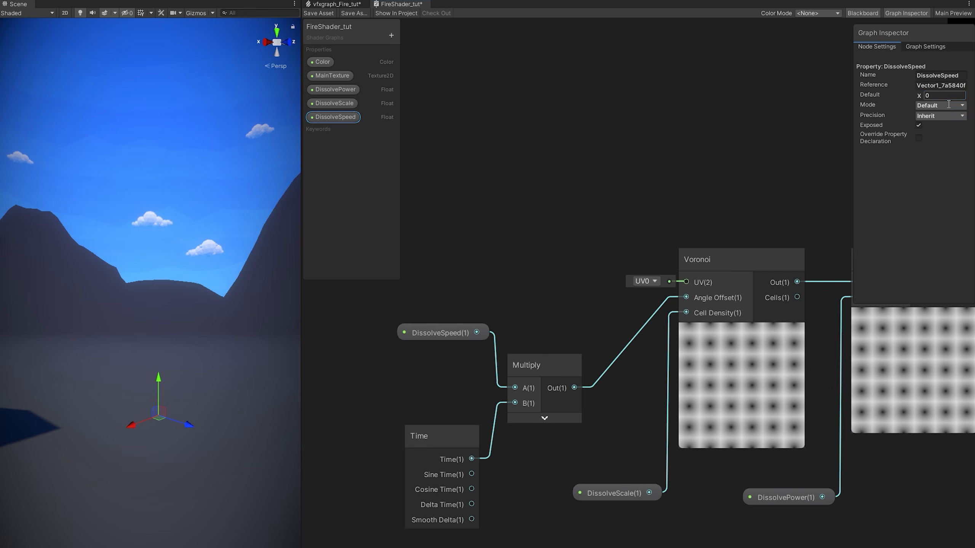
pyautogui.write('0.5')
pyautogui.press('Return')
# Group the dissolve nodes under the title DISSOLVE and save the shader.
pyautogui.moveTo(874, 482); pyautogui.dragTo(687, 466, button='middle')
pyautogui.moveTo(734, 532); pyautogui.dragTo(389, 346)
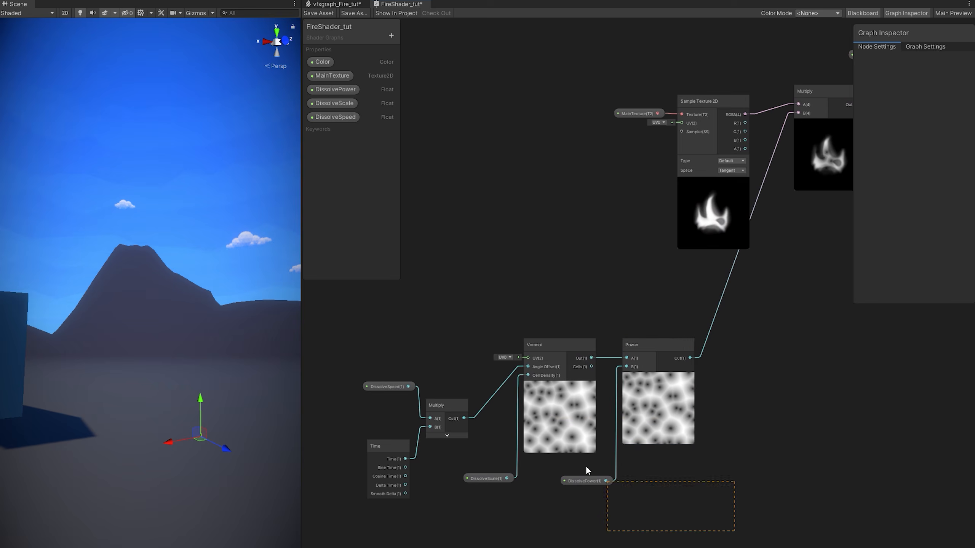
pyautogui.rightClick(554, 348)
pyautogui.click(592, 490)
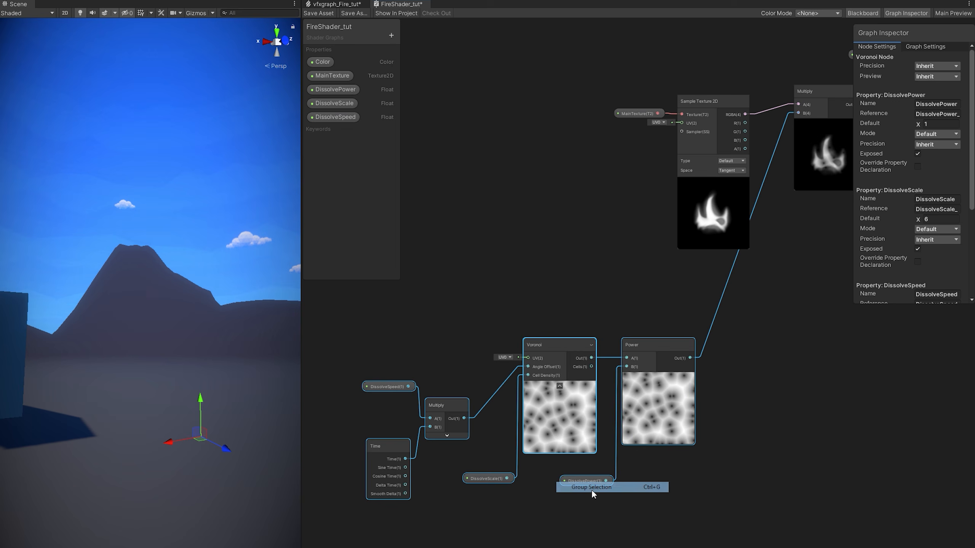
pyautogui.write('DISSOLVE')
pyautogui.press('Return')
pyautogui.moveTo(531, 325); pyautogui.dragTo(606, 329)
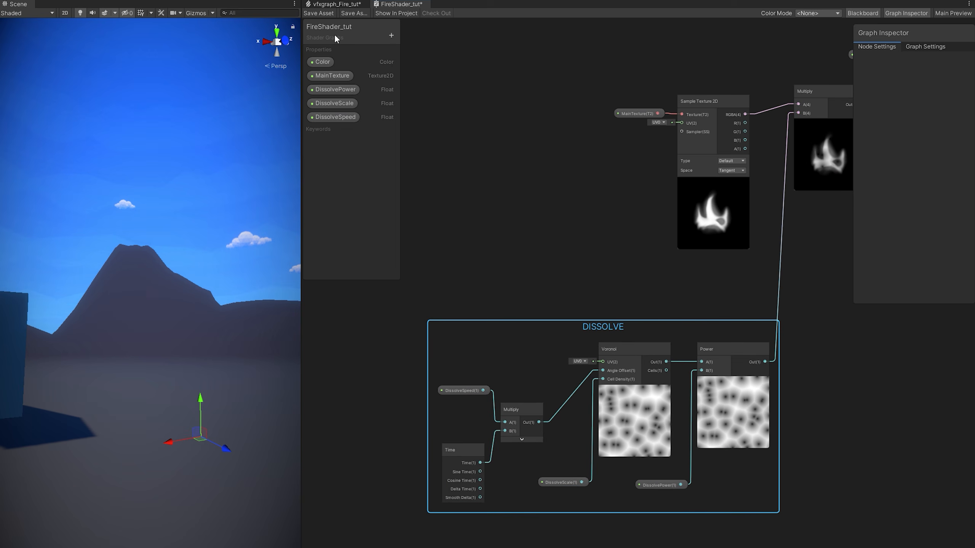
pyautogui.click(321, 13)
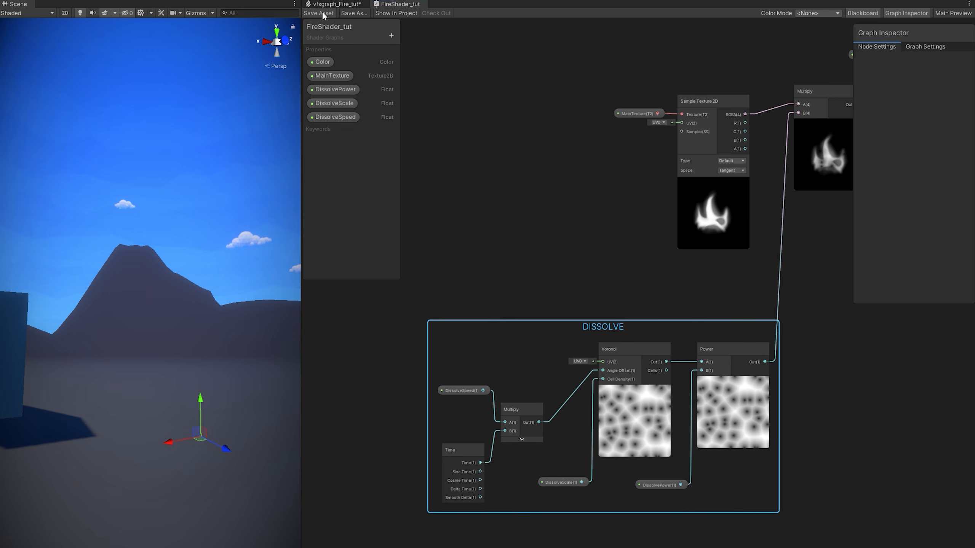
# In vfxgraph_Fire_tut, raise Output Particle Quad's Dissolve Power to 4.87.
pyautogui.click(338, 4)
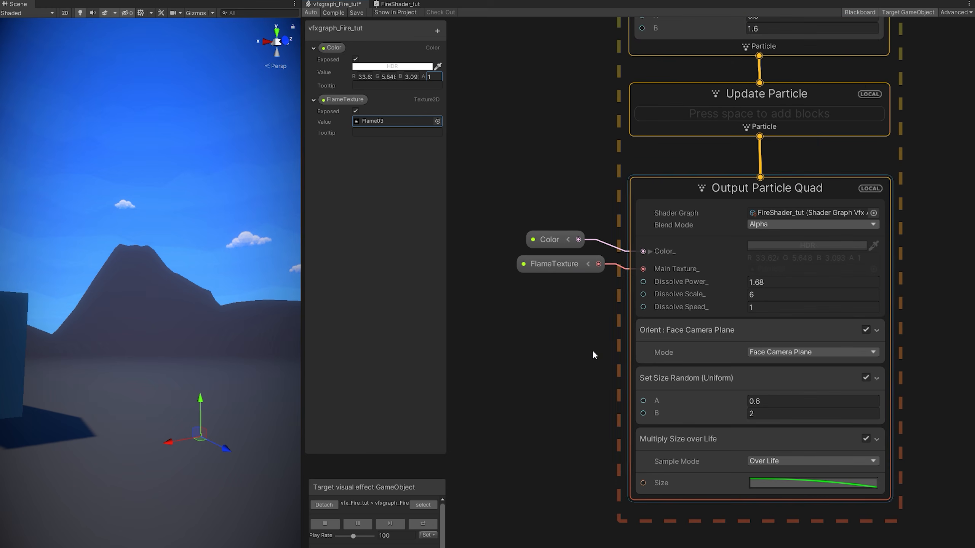
pyautogui.scroll(3, 230, 435)
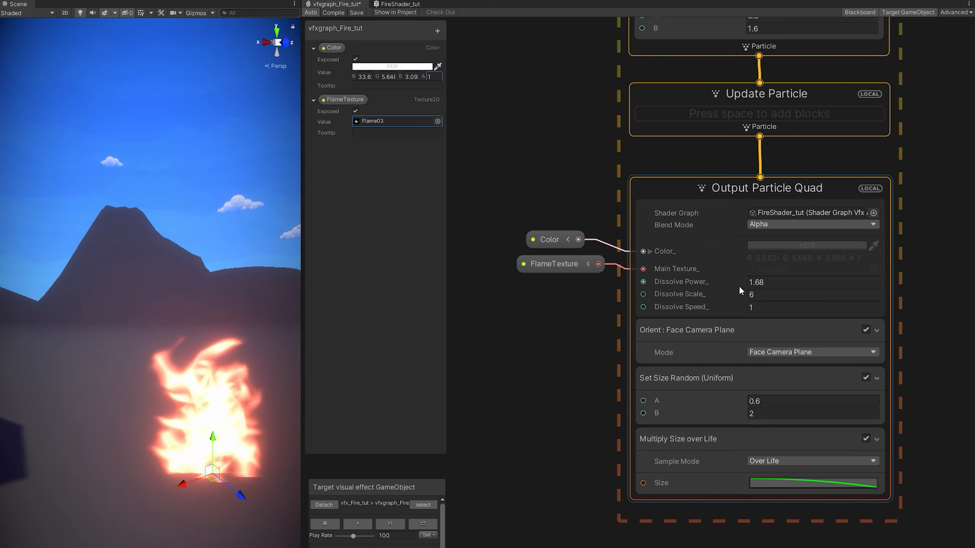
pyautogui.moveTo(746, 283)
pyautogui.mouseDown()
pyautogui.moveTo(877, 292)
pyautogui.moveTo(746, 292)
pyautogui.mouseUp()
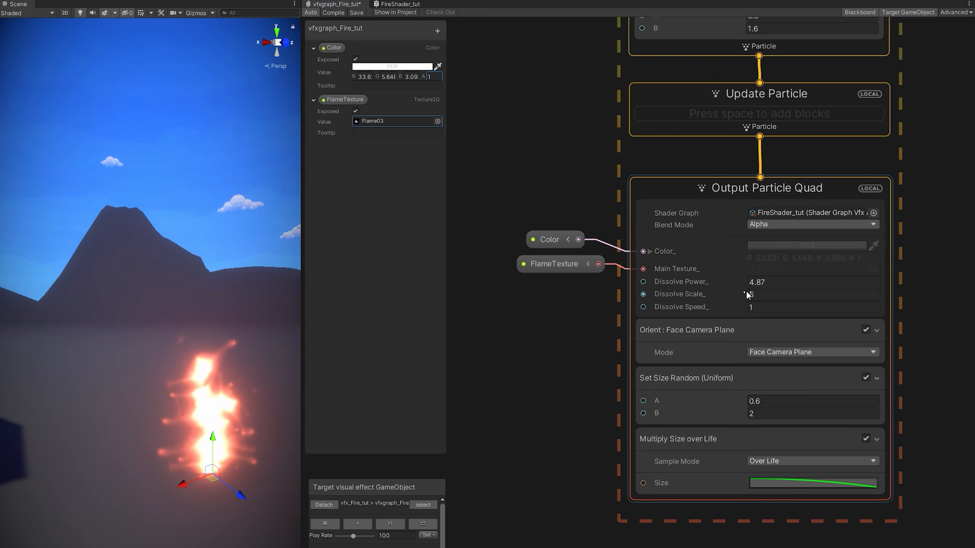
pyautogui.moveTo(596, 333); pyautogui.dragTo(687, 321, button='middle')
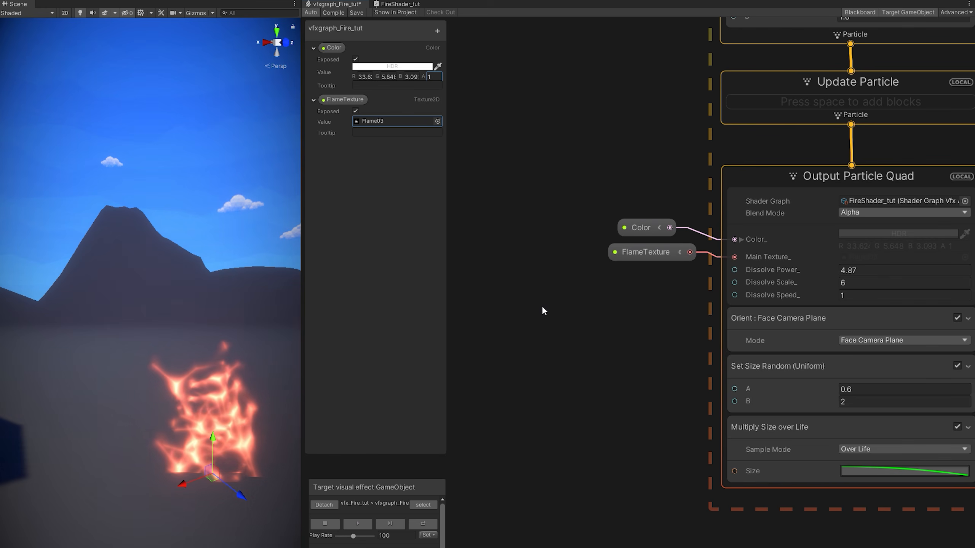
pyautogui.press('space')
# Add a Sample Curve node and give it a linear ramp with an eased start.
pyautogui.write('sample')
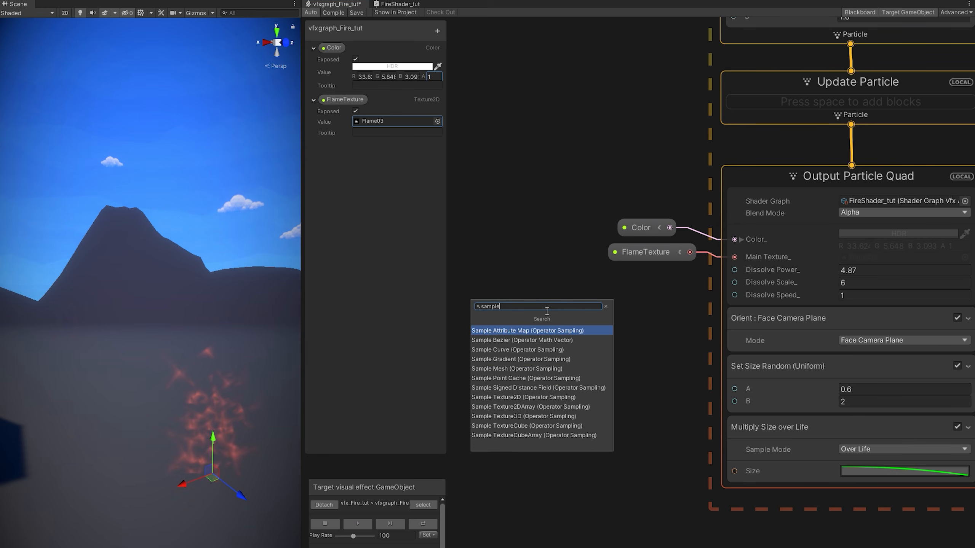
pyautogui.write(' c')
pyautogui.press('Down')
pyautogui.press('Return')
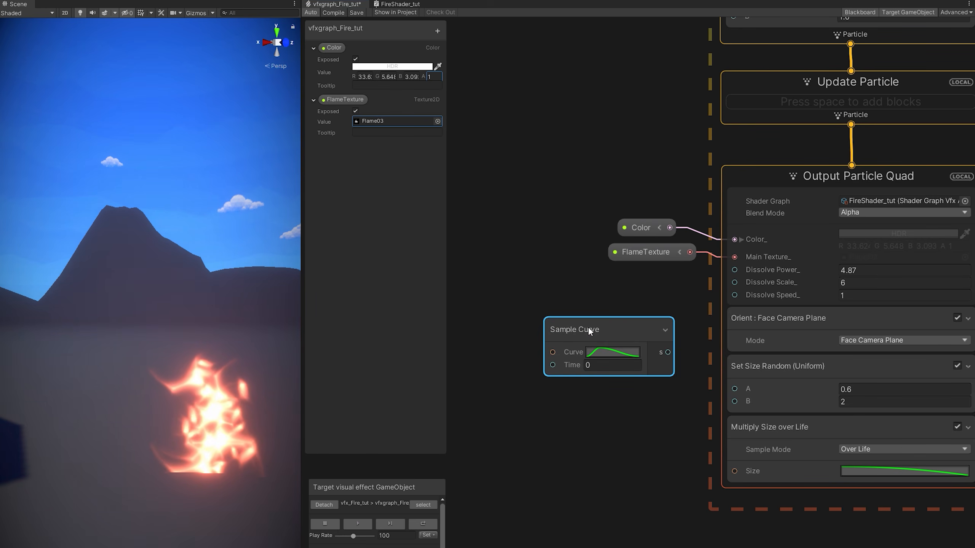
pyautogui.click(591, 352)
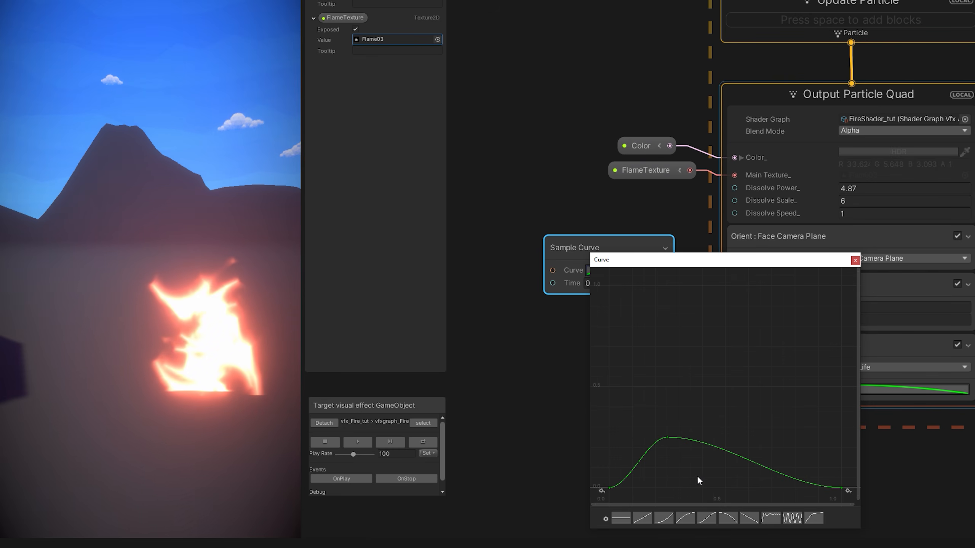
pyautogui.click(640, 518)
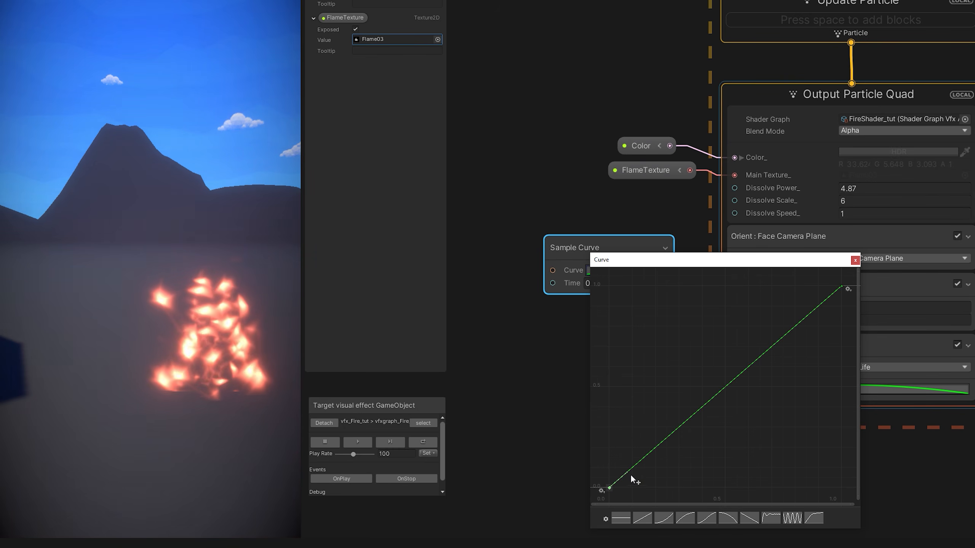
pyautogui.moveTo(630, 473); pyautogui.dragTo(666, 489)
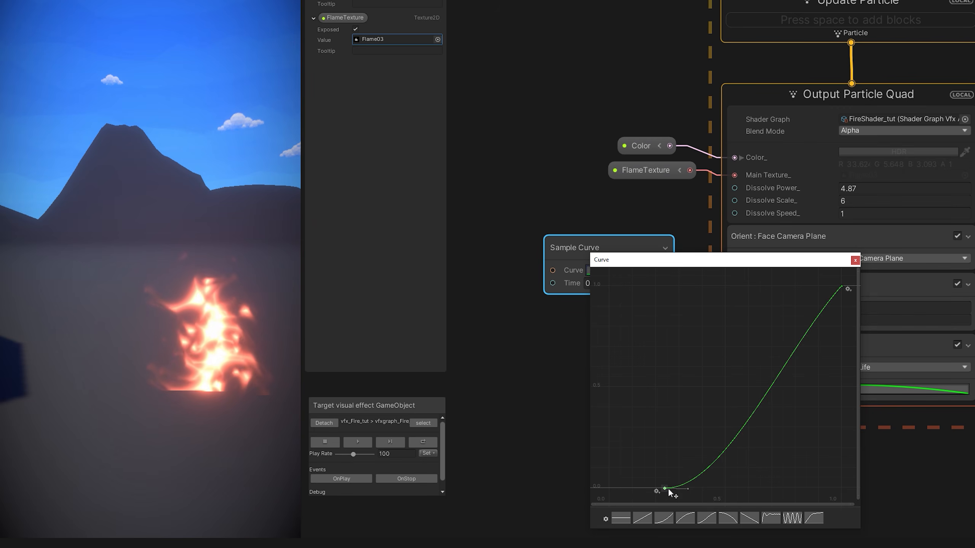
# Set the curve's top key to 30 and steepen it into an ease-in from about 0.45.
pyautogui.scroll(-6, 737, 408)
pyautogui.moveTo(784, 401); pyautogui.dragTo(724, 438, button='middle')
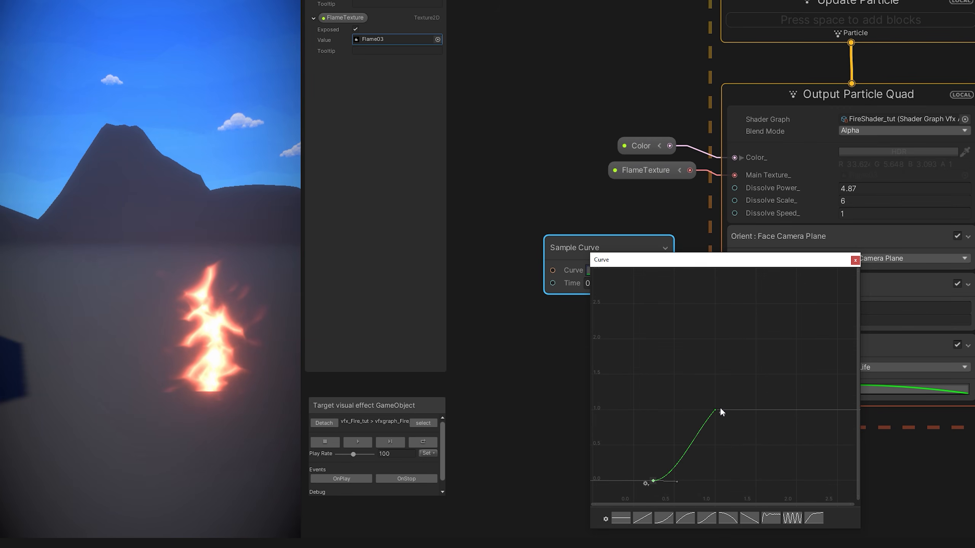
pyautogui.rightClick(715, 409)
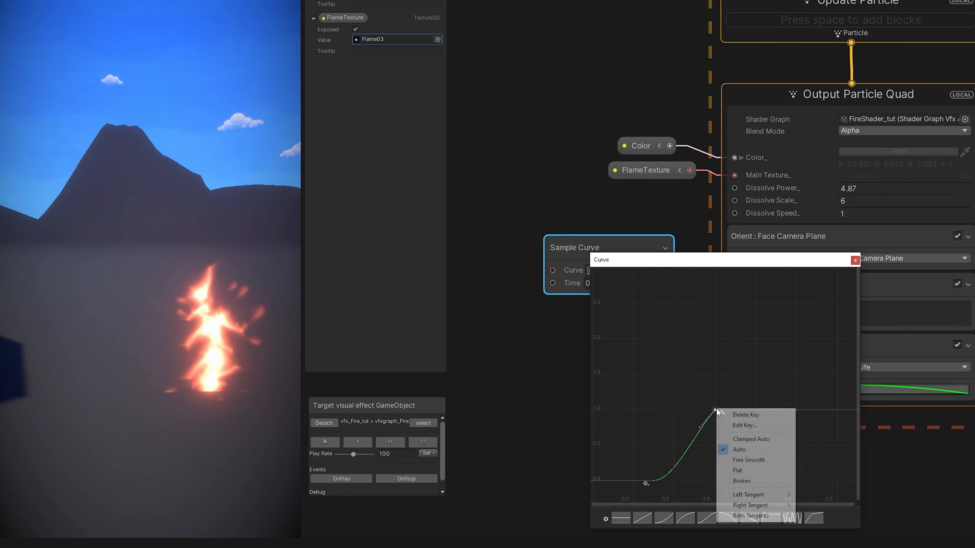
pyautogui.click(742, 425)
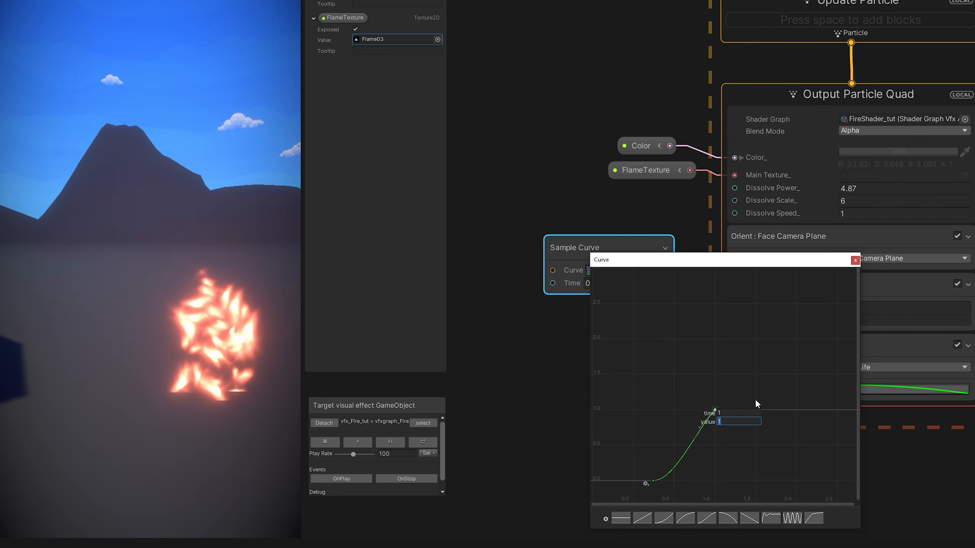
pyautogui.write('30')
pyautogui.press('Return')
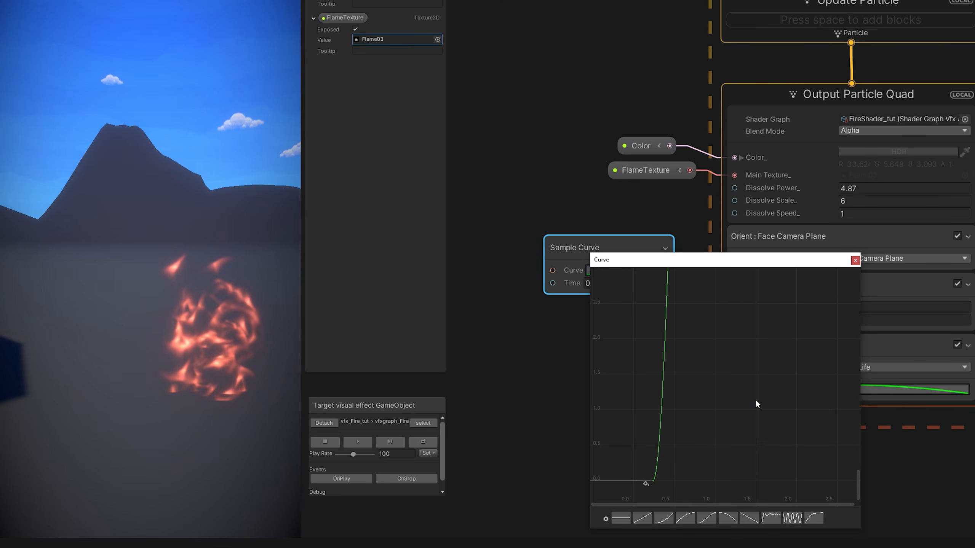
pyautogui.press('a')
pyautogui.moveTo(819, 306); pyautogui.dragTo(824, 325)
pyautogui.moveTo(610, 483); pyautogui.dragTo(664, 482)
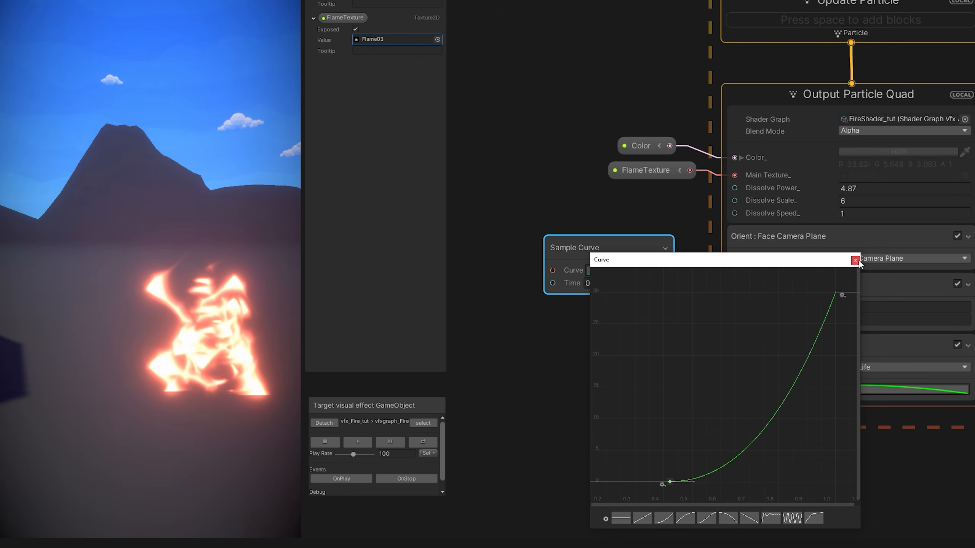
pyautogui.click(856, 260)
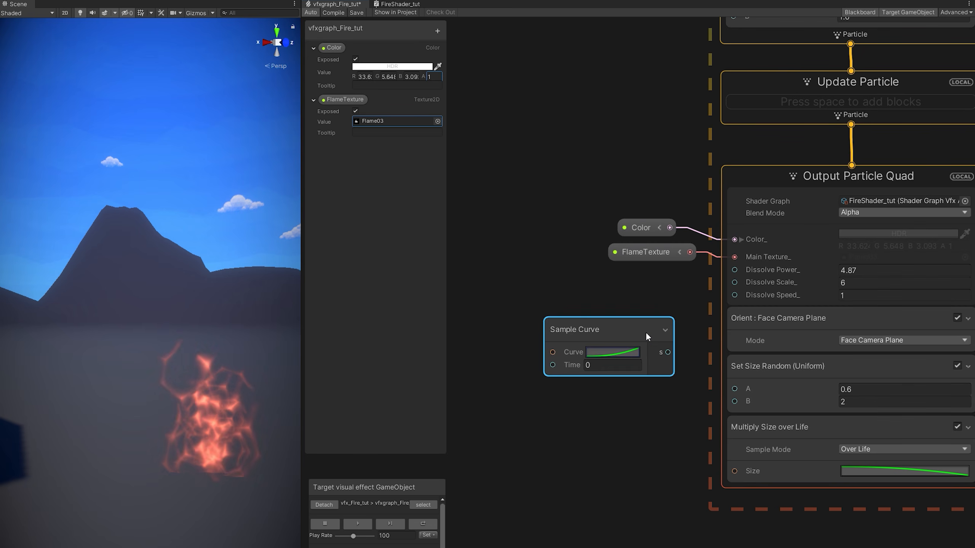
# Wire the Sample Curve output into Dissolve Power and preview the dissolve at sample time 0.48.
pyautogui.moveTo(645, 250); pyautogui.dragTo(724, 188)
pyautogui.moveTo(724, 271); pyautogui.dragTo(724, 270)
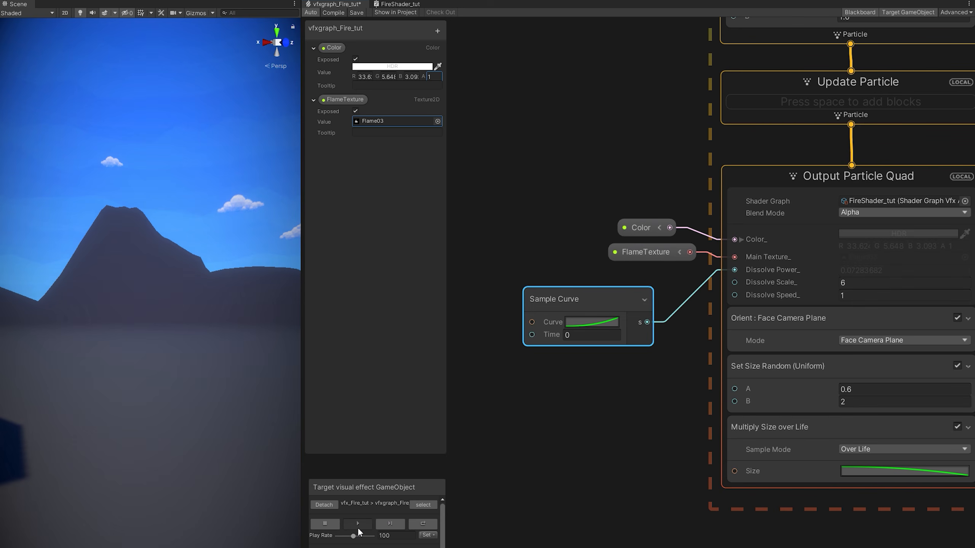
pyautogui.click(358, 525)
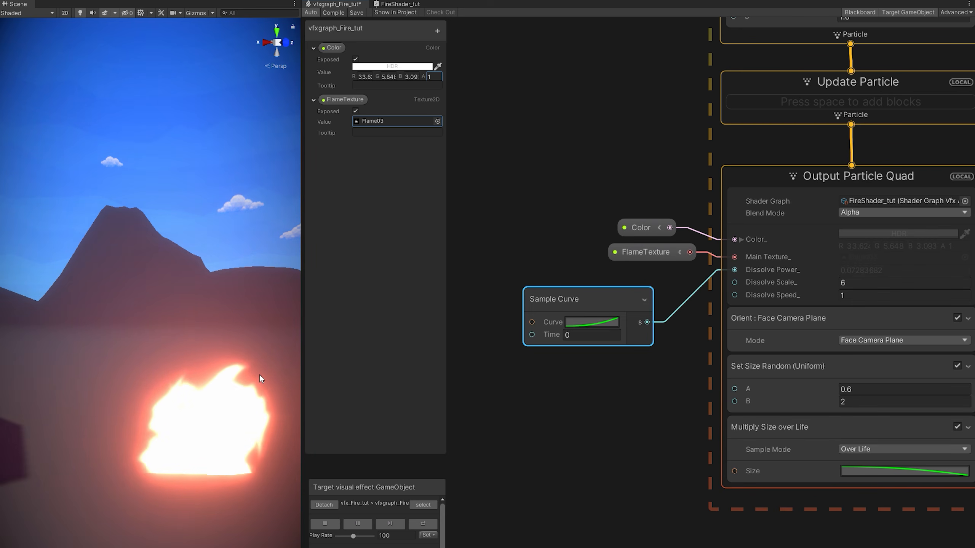
pyautogui.click(359, 523)
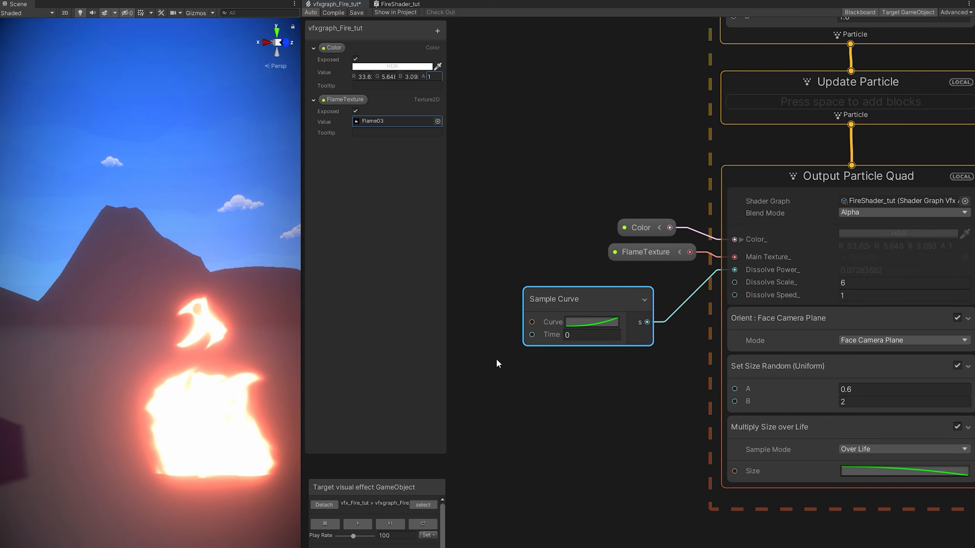
pyautogui.write('.46')
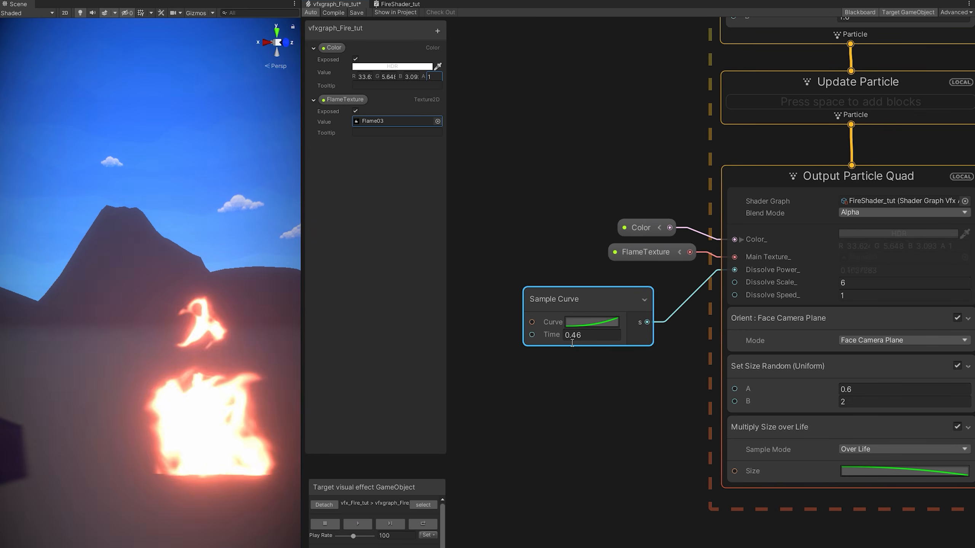
pyautogui.moveTo(572, 343); pyautogui.dragTo(570, 344)
pyautogui.moveTo(488, 401); pyautogui.dragTo(604, 414, button='middle')
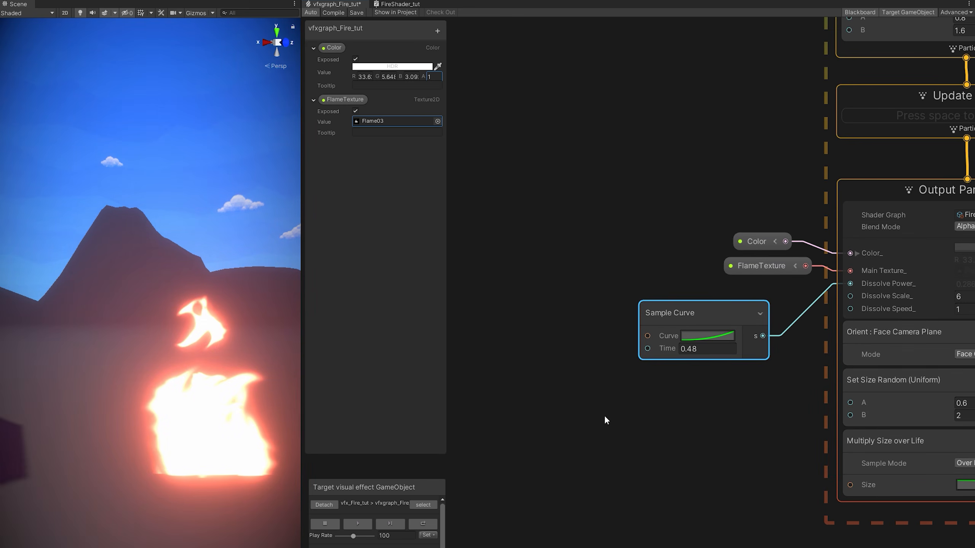
pyautogui.click(604, 414)
# Add an Age Over Lifetime node and wire particle age into the Sample Curve time.
pyautogui.press('space')
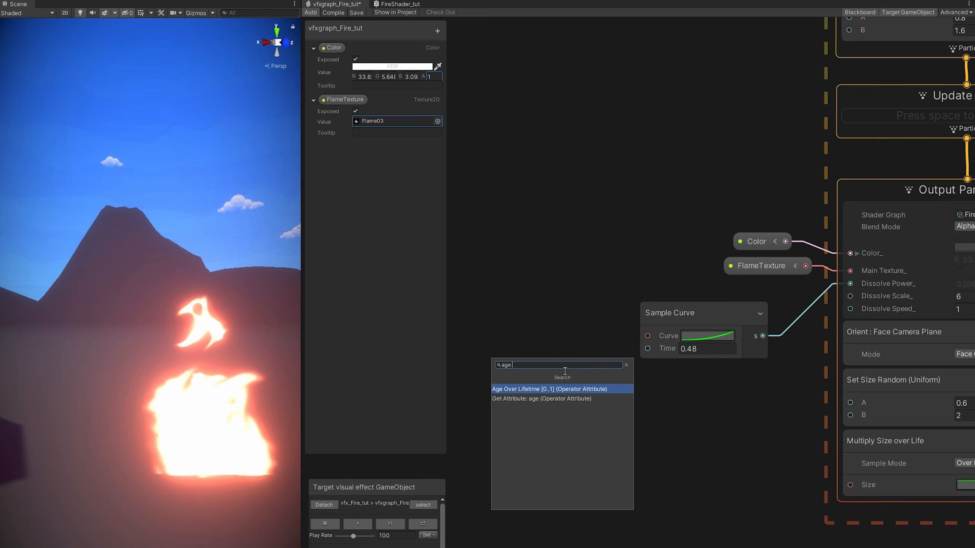
pyautogui.write('age')
pyautogui.press('Return')
pyautogui.moveTo(564, 380); pyautogui.dragTo(531, 341)
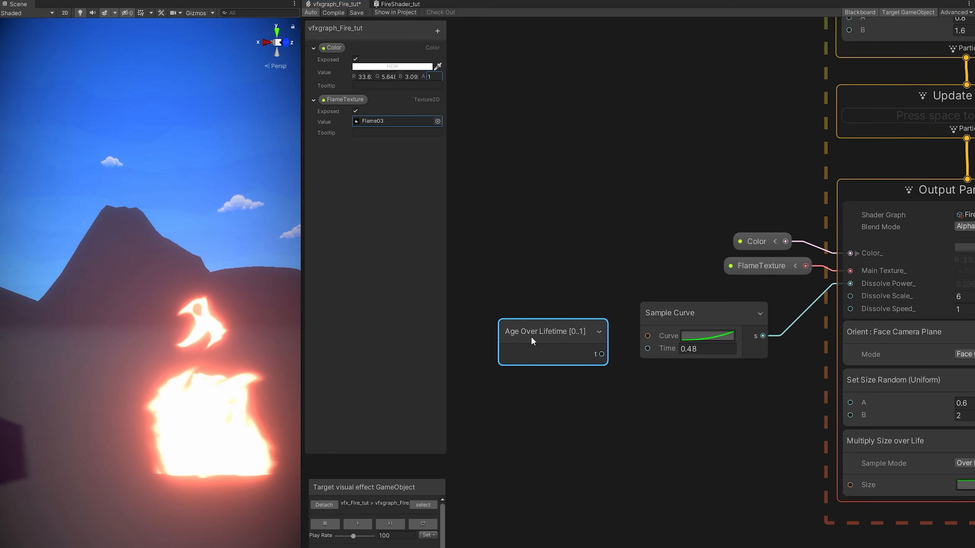
pyautogui.moveTo(613, 350); pyautogui.dragTo(591, 345)
pyautogui.moveTo(594, 349); pyautogui.dragTo(646, 349)
pyautogui.click(366, 523)
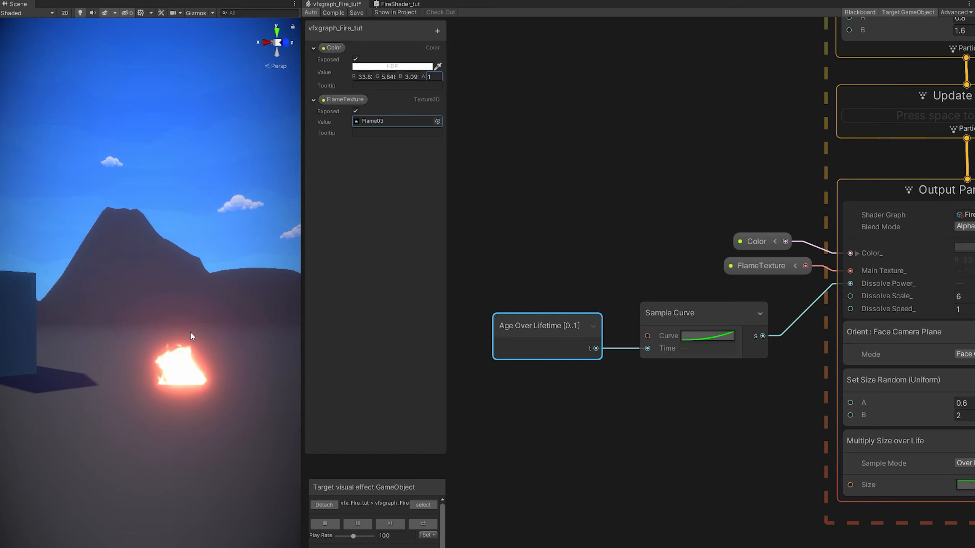
pyautogui.click(357, 524)
# Make the dissolve curve rise steeply late in life, resume playback, and lift the fire higher.
pyautogui.click(701, 334)
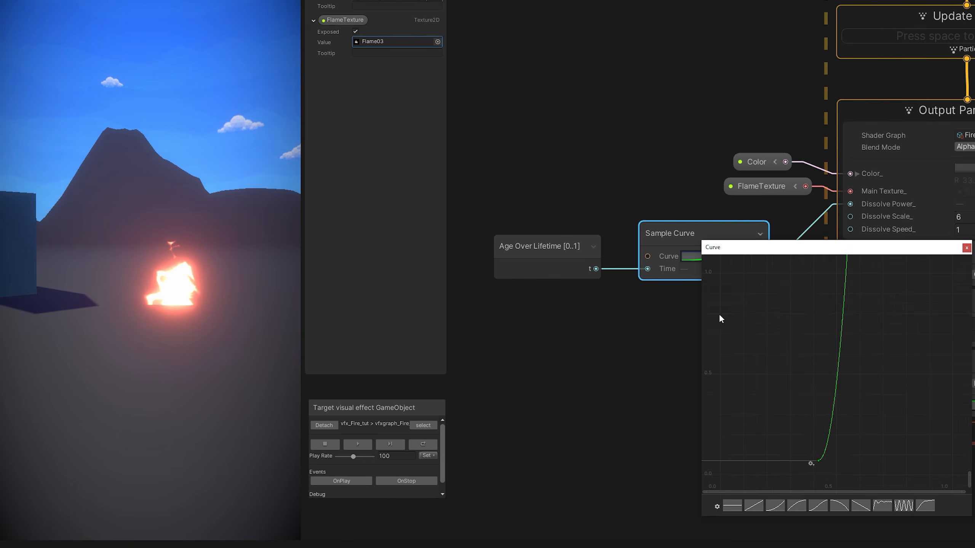
pyautogui.moveTo(720, 465); pyautogui.dragTo(768, 457)
pyautogui.click(356, 438)
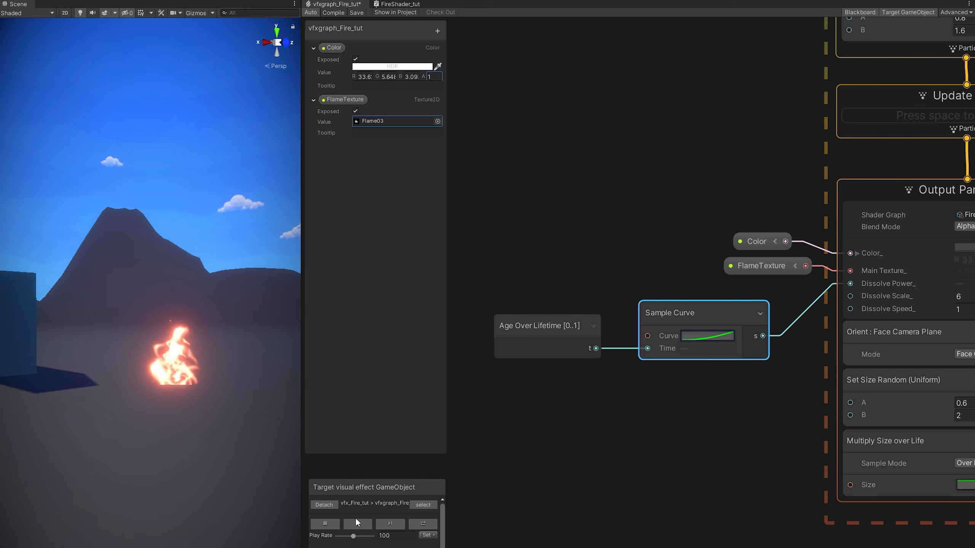
pyautogui.click(355, 516)
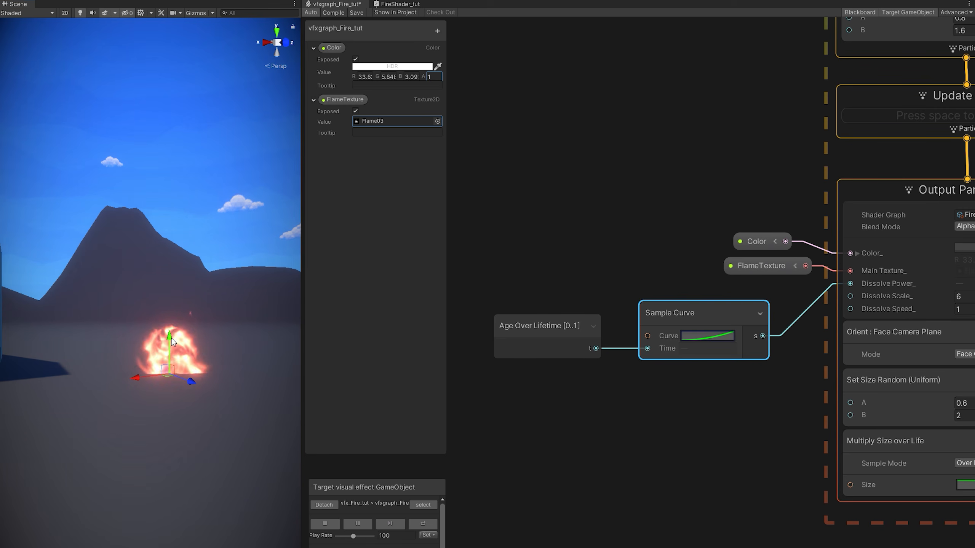
pyautogui.moveTo(172, 338); pyautogui.dragTo(177, 308)
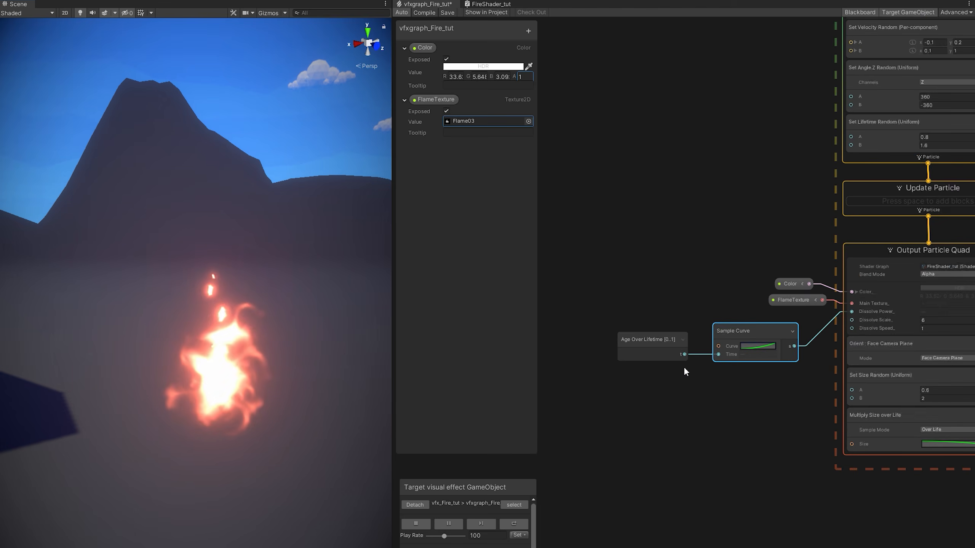
# Select every node in the graph and group them under the title FLAMES.
pyautogui.scroll(-3, 683, 366)
pyautogui.moveTo(721, 311); pyautogui.dragTo(673, 442, button='middle')
pyautogui.click(702, 164)
pyautogui.hotkey('ctrl', 'a')
pyautogui.rightClick(754, 163)
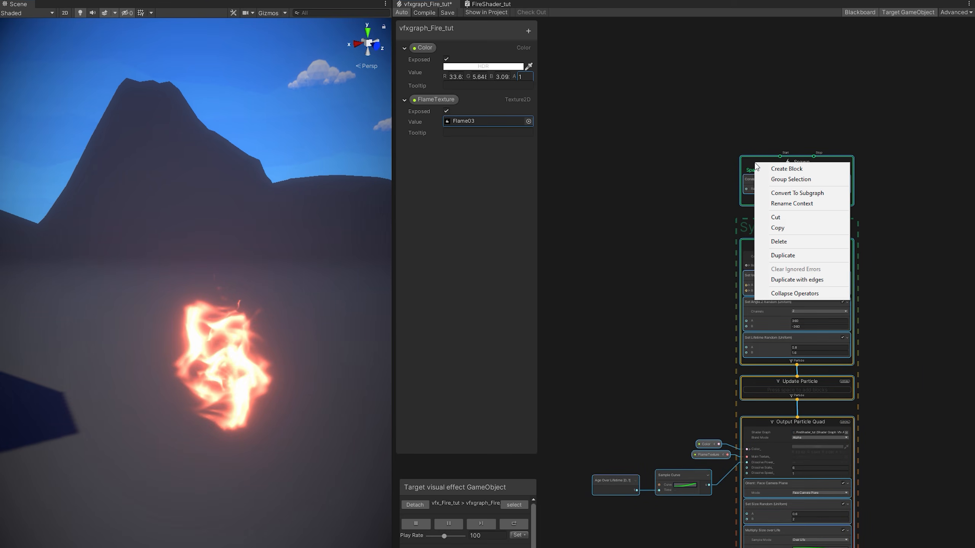
pyautogui.click(819, 178)
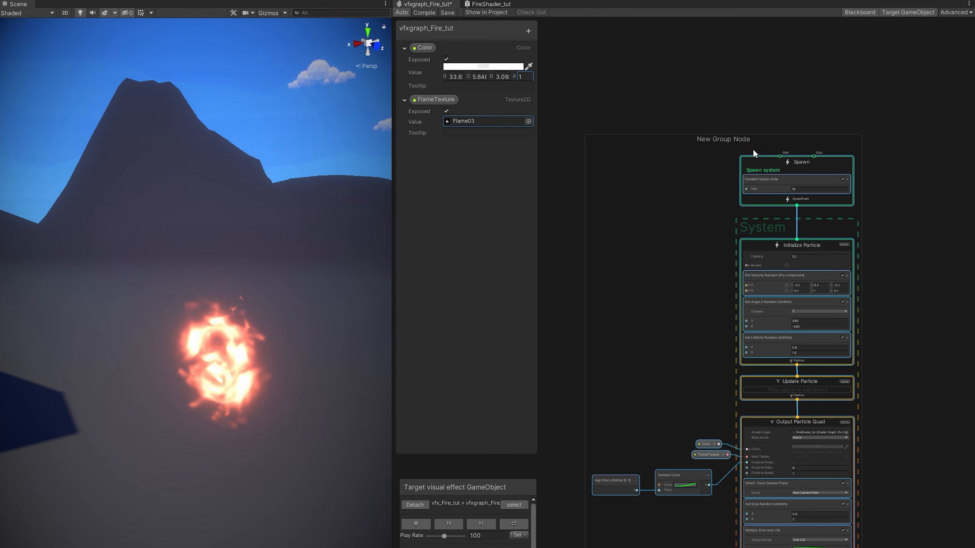
pyautogui.write('FLAMES')
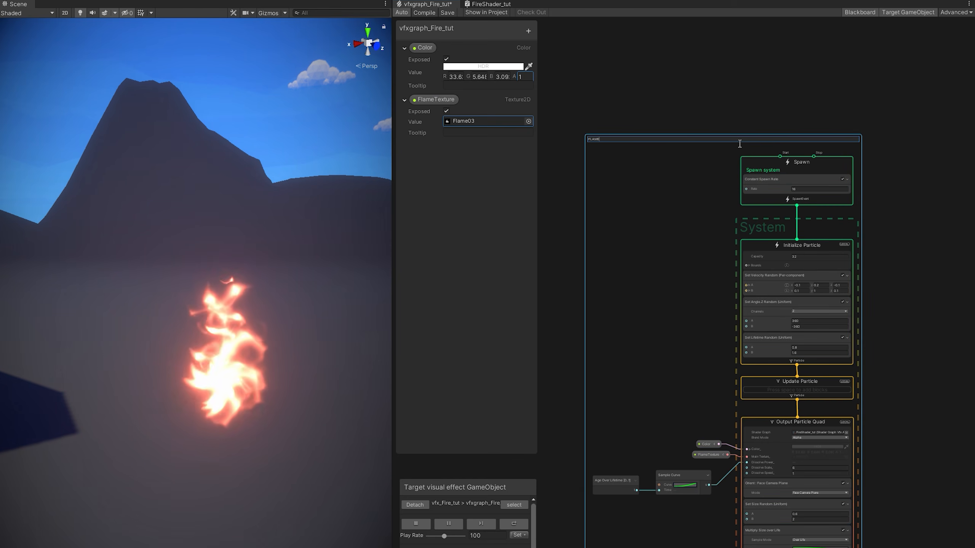
pyautogui.press('Return')
pyautogui.scroll(3, 761, 215)
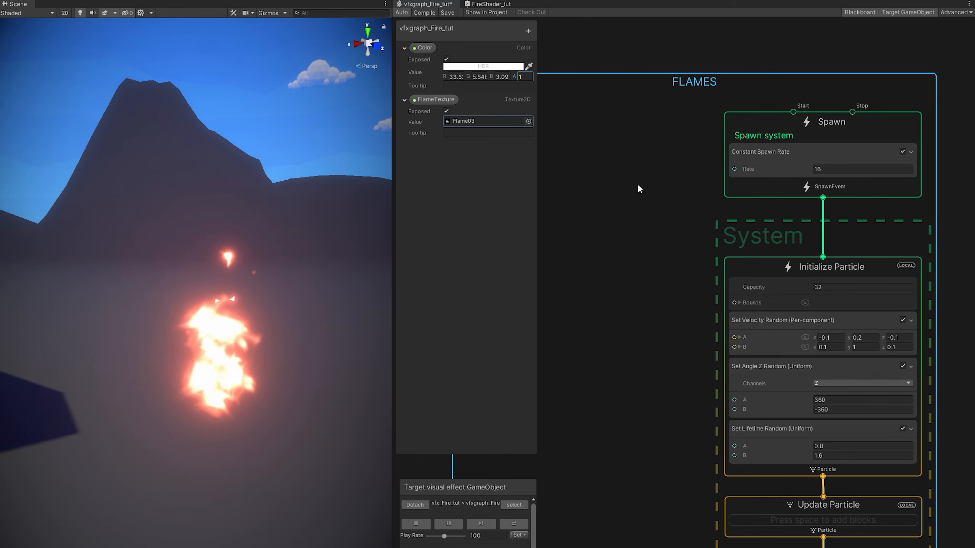
# Add an exposed float FlamesRate with default 16 and wire it into the spawn Rate.
pyautogui.click(528, 31)
pyautogui.click(544, 219)
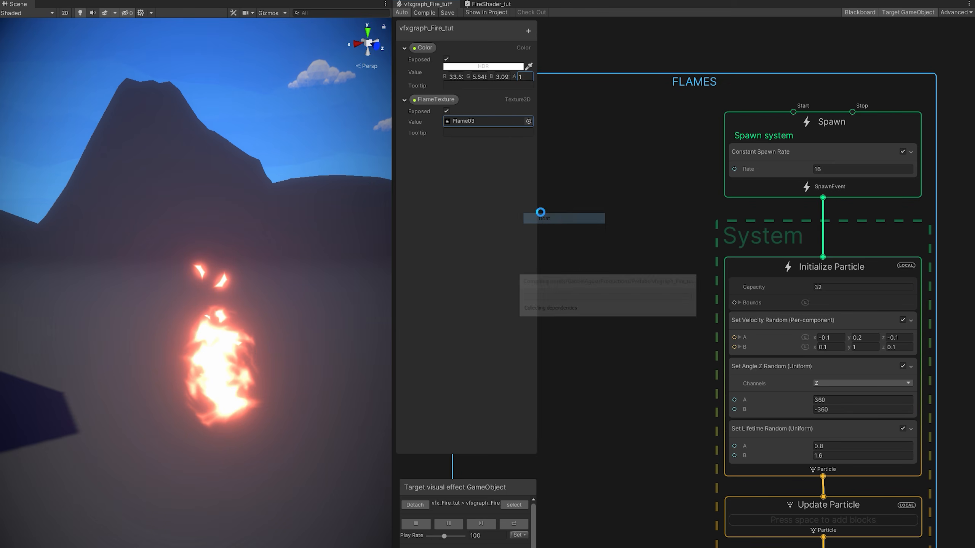
pyautogui.write('FlamesRate')
pyautogui.click(404, 147)
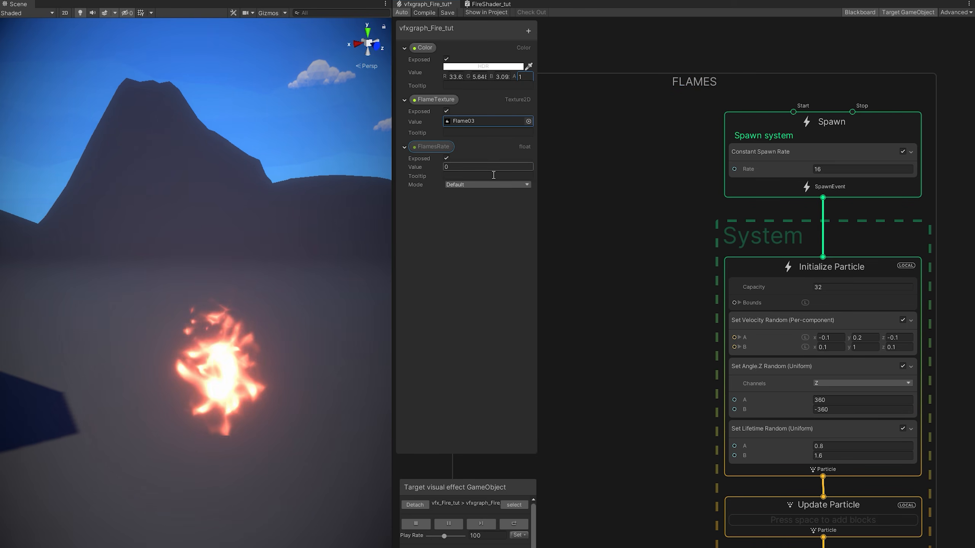
pyautogui.click(491, 167)
pyautogui.write('16')
pyautogui.moveTo(431, 147); pyautogui.dragTo(629, 167)
pyautogui.moveTo(685, 172); pyautogui.dragTo(734, 169)
# Add a Vector3 FlamesVelocity (default 0.1) and FlamesLifetime, wiring them into velocity and lifetime range.
pyautogui.click(532, 33)
pyautogui.click(558, 421)
pyautogui.doubleClick(430, 196)
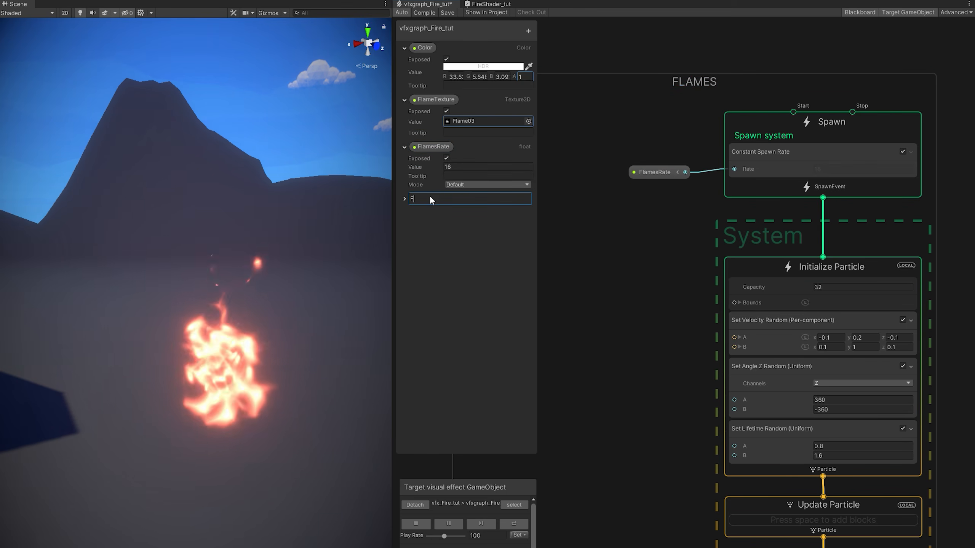
pyautogui.write('FlamesVelocity')
pyautogui.press('Return')
pyautogui.click(404, 199)
pyautogui.scroll(1, 882, 347)
pyautogui.click(460, 218)
pyautogui.write('0.1')
pyautogui.moveTo(437, 198); pyautogui.dragTo(587, 353)
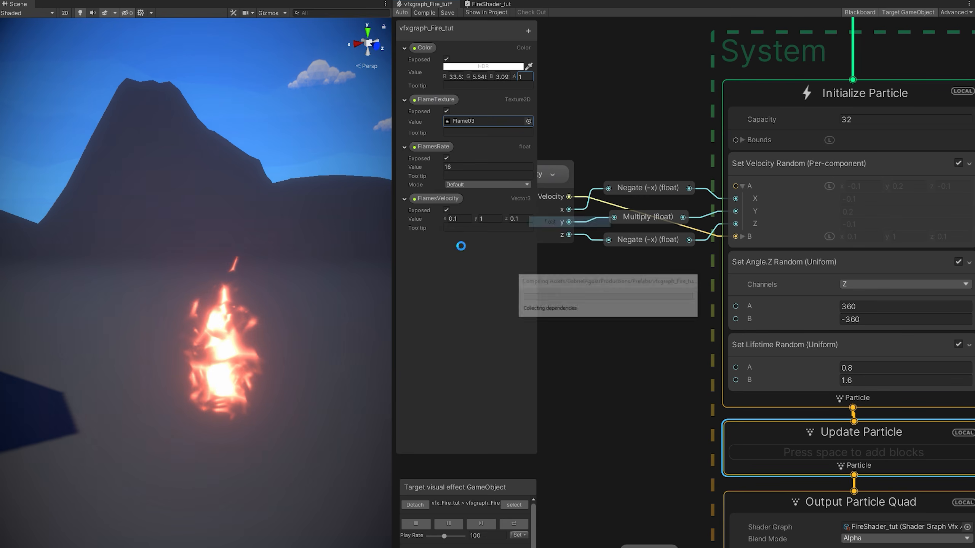
pyautogui.write('FlamesLifetime')
pyautogui.moveTo(456, 203); pyautogui.dragTo(598, 328)
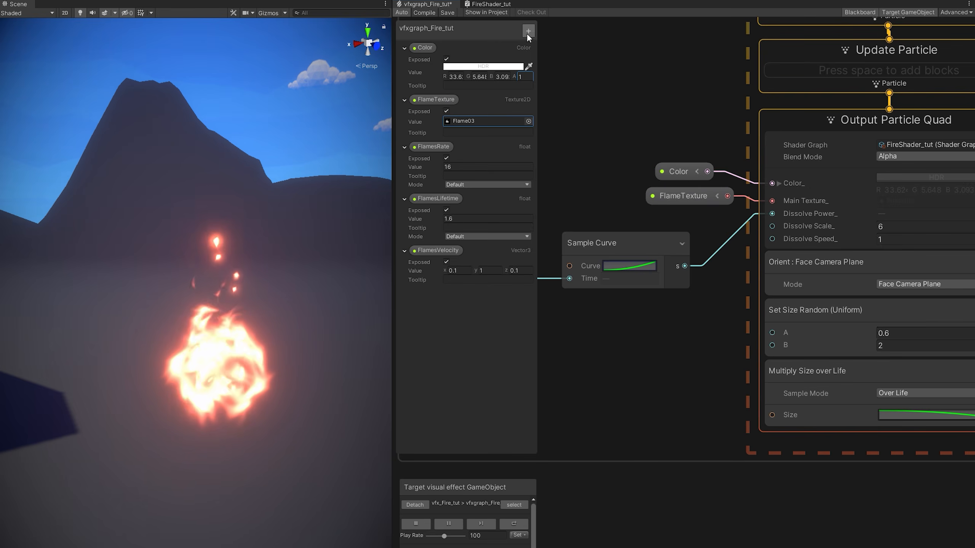
# Add exposed float FlamesSize driving size B, and size A via a Multiply by 0.4.
pyautogui.click(529, 31)
pyautogui.click(565, 224)
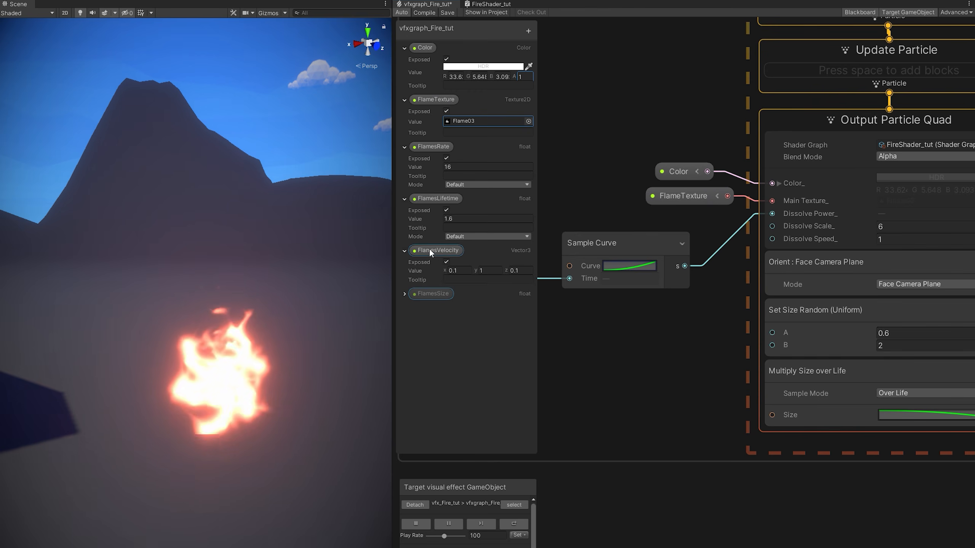
pyautogui.click(446, 261)
pyautogui.moveTo(434, 250); pyautogui.dragTo(772, 345)
pyautogui.write('mul')
pyautogui.moveTo(606, 356); pyautogui.dragTo(671, 322)
pyautogui.click(683, 370)
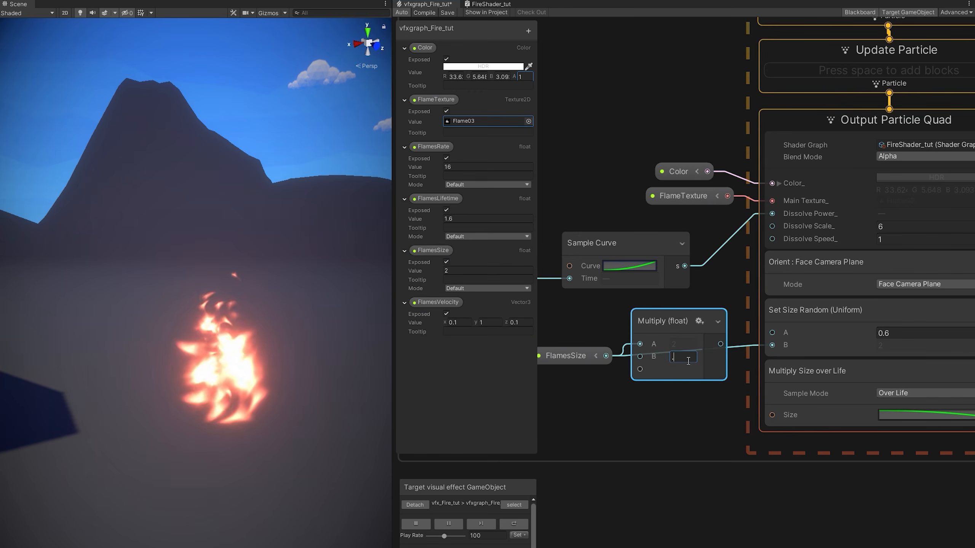
pyautogui.click(688, 359)
pyautogui.write('0.4')
pyautogui.moveTo(721, 344); pyautogui.dragTo(773, 332)
pyautogui.click(690, 358)
pyautogui.click(717, 322)
pyautogui.moveTo(659, 314); pyautogui.dragTo(677, 327)
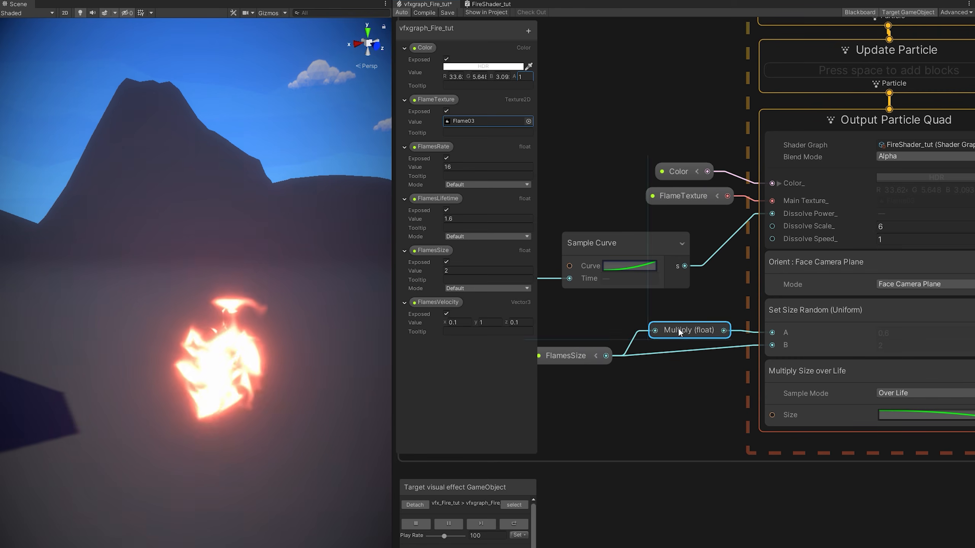
pyautogui.moveTo(587, 359); pyautogui.dragTo(597, 359)
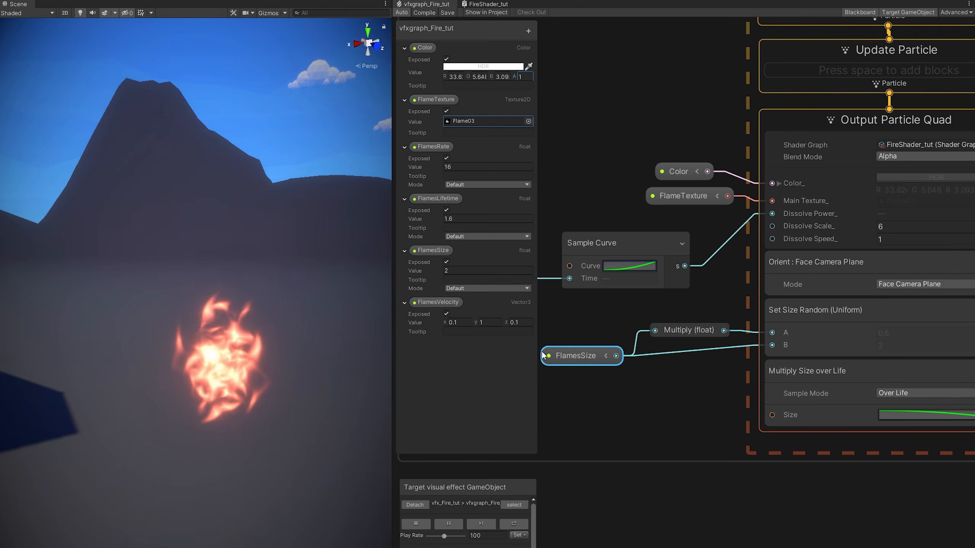
# Select the whole FLAMES group and clear space in the graph for a copy.
pyautogui.scroll(-8, 594, 346)
pyautogui.click(708, 147)
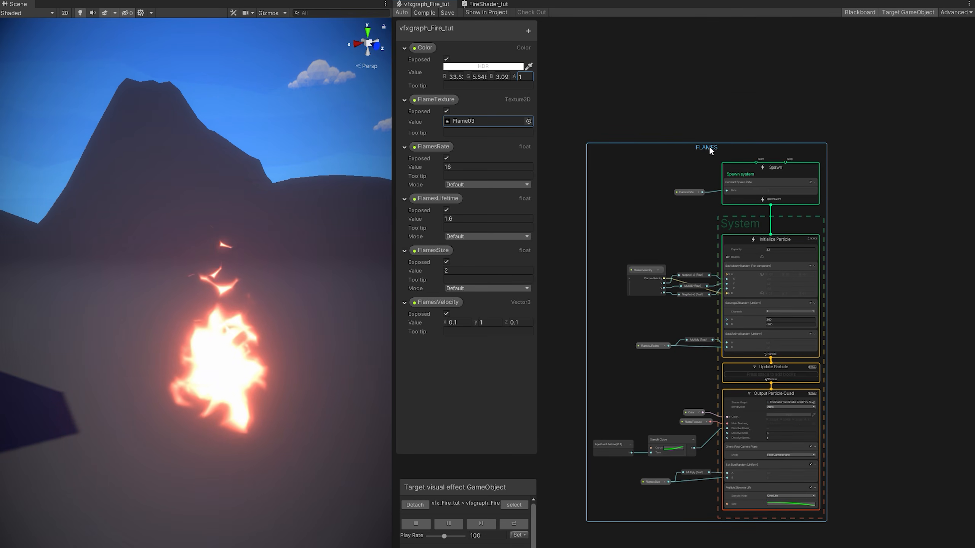
pyautogui.moveTo(822, 204); pyautogui.dragTo(525, 178, button='middle')
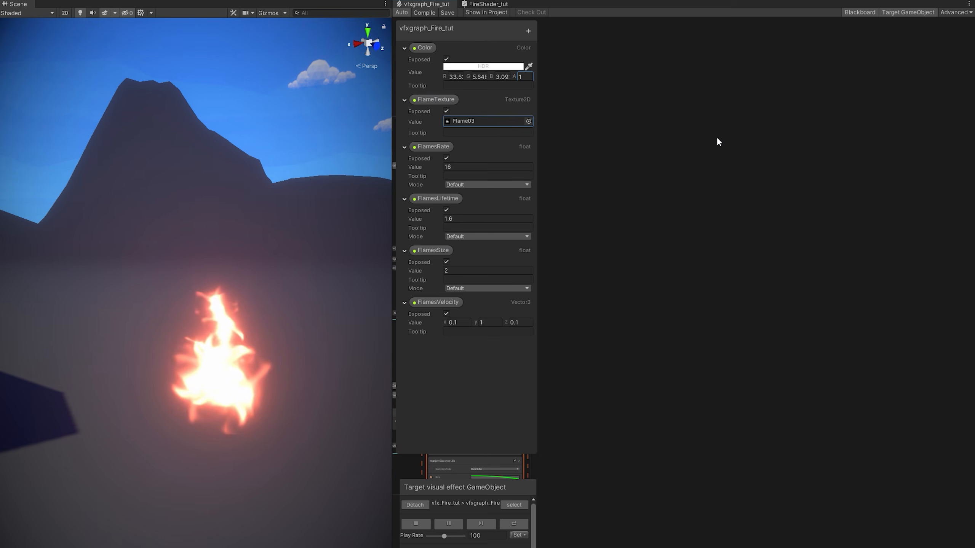
# Duplicate the FLAMES group and remove the copy's Color node, leaving the particle colour black.
pyautogui.hotkey('ctrl', 'v')
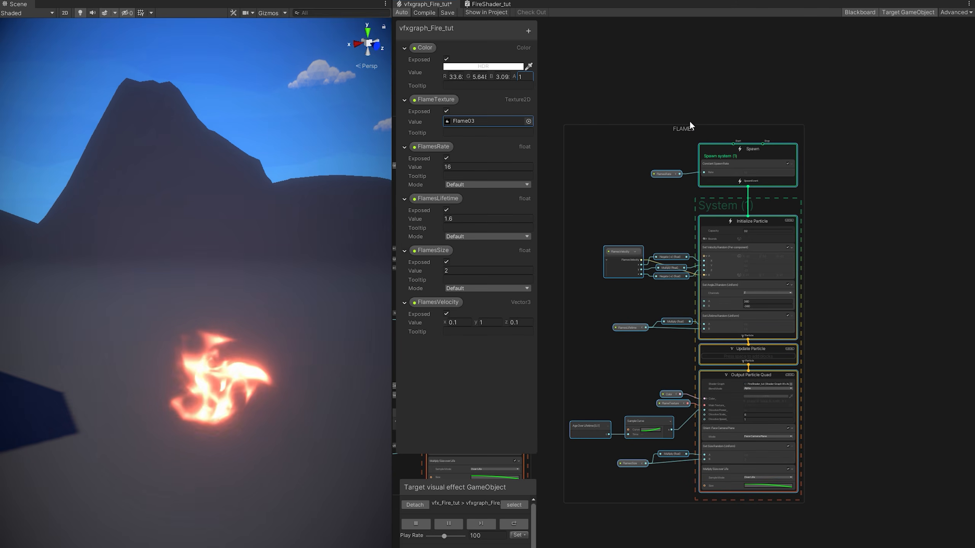
pyautogui.scroll(2, 726, 355)
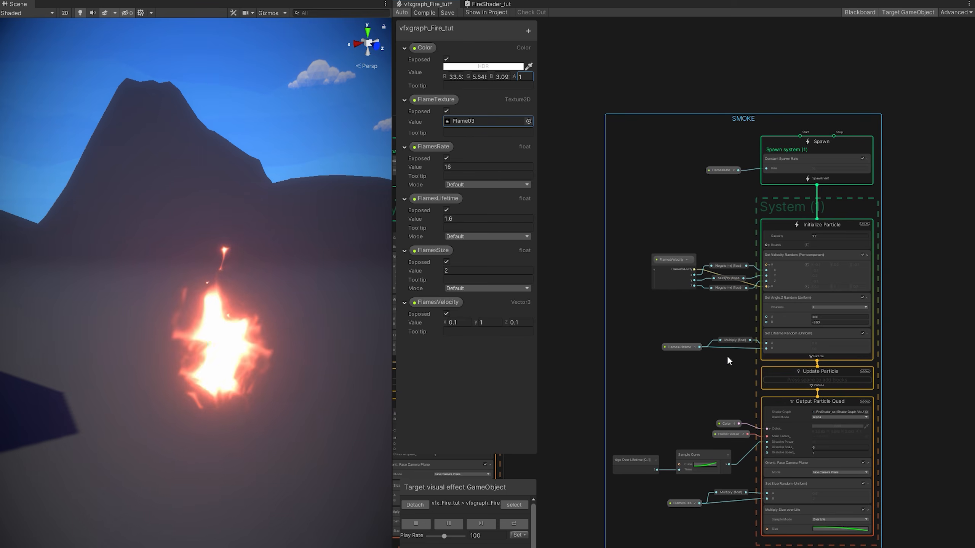
pyautogui.moveTo(727, 356); pyautogui.dragTo(702, 202, button='middle')
pyautogui.scroll(5, 833, 270)
pyautogui.moveTo(833, 270); pyautogui.dragTo(897, 248, button='middle')
pyautogui.click(648, 241)
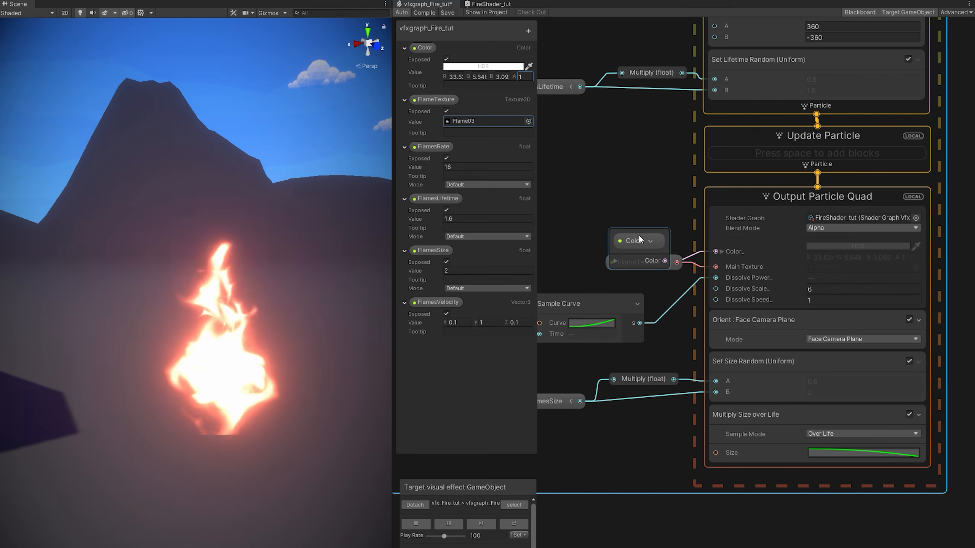
pyautogui.press('Delete')
pyautogui.click(846, 247)
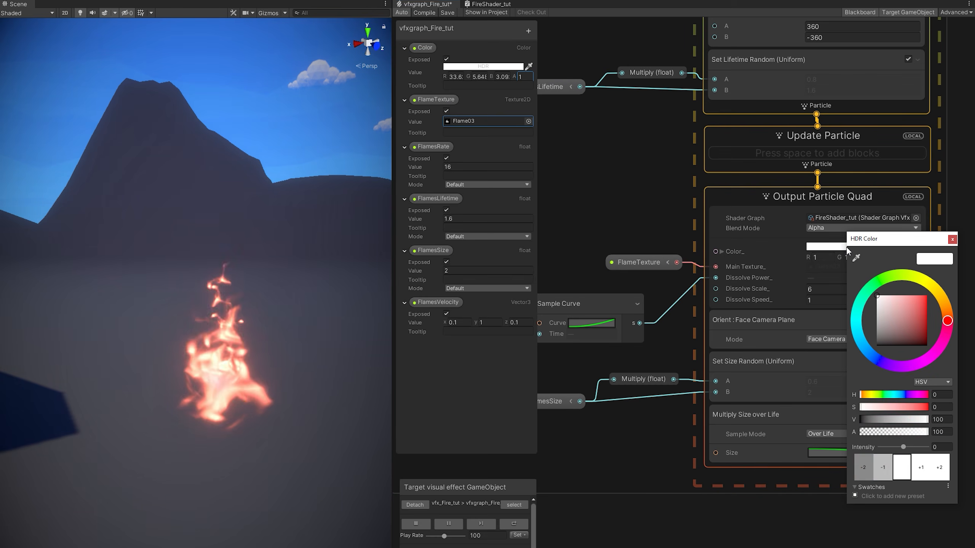
pyautogui.click(951, 240)
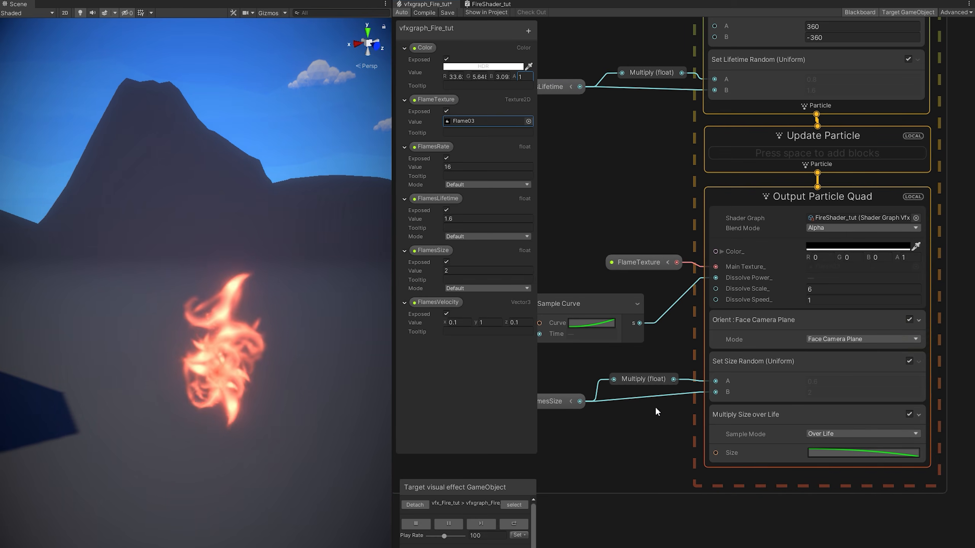
# Delete the copy's FlamesSize and FlamesLifetime nodes along with their Multiply nodes.
pyautogui.moveTo(654, 407); pyautogui.dragTo(742, 378, button='middle')
pyautogui.moveTo(649, 332); pyautogui.dragTo(649, 332)
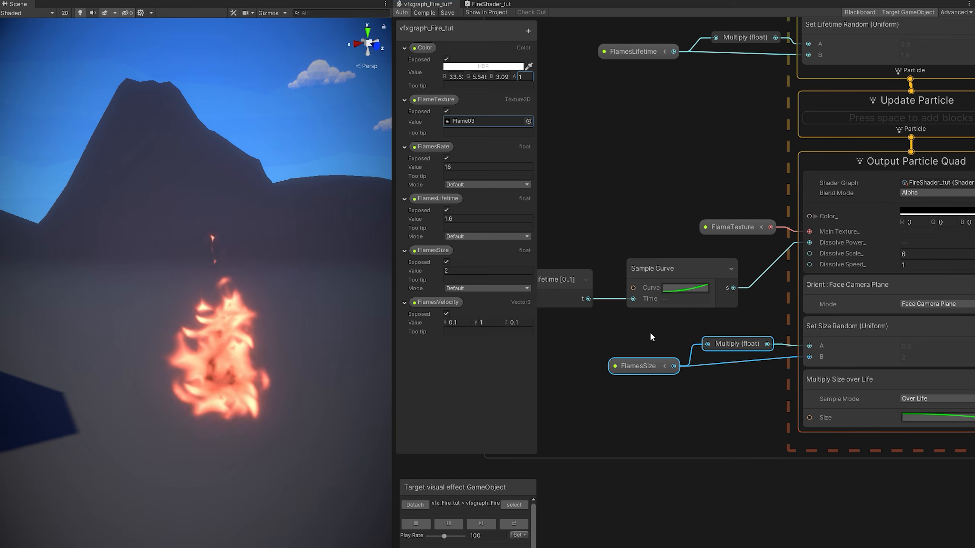
pyautogui.press('Delete')
pyautogui.moveTo(736, 355); pyautogui.dragTo(657, 350, button='middle')
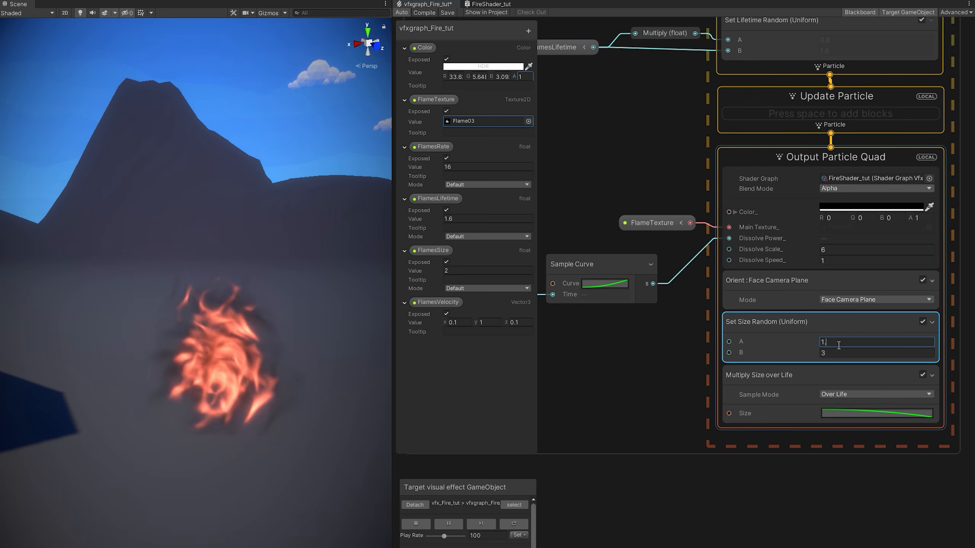
pyautogui.scroll(-4, 703, 344)
pyautogui.moveTo(682, 227); pyautogui.dragTo(616, 323, button='middle')
pyautogui.scroll(3, 710, 306)
pyautogui.scroll(2, 698, 270)
pyautogui.press('Delete')
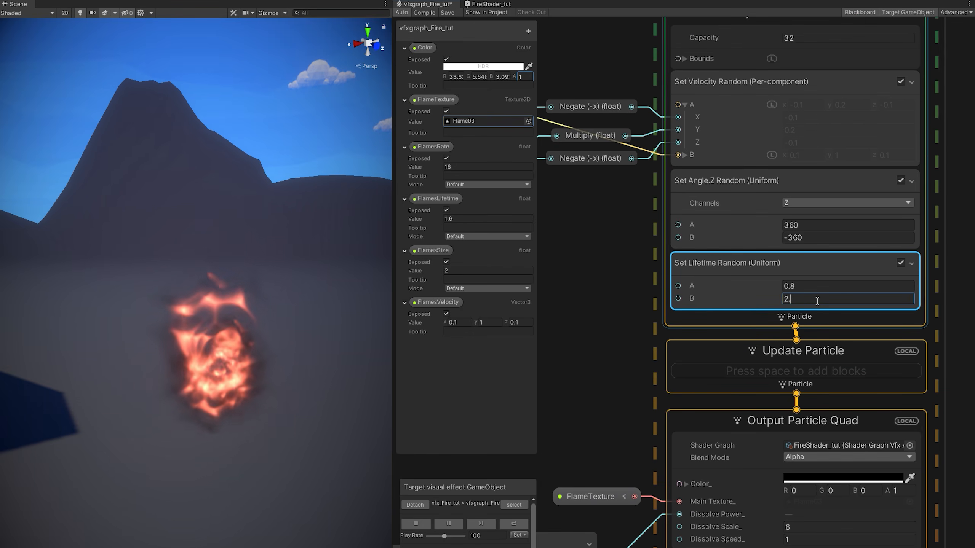
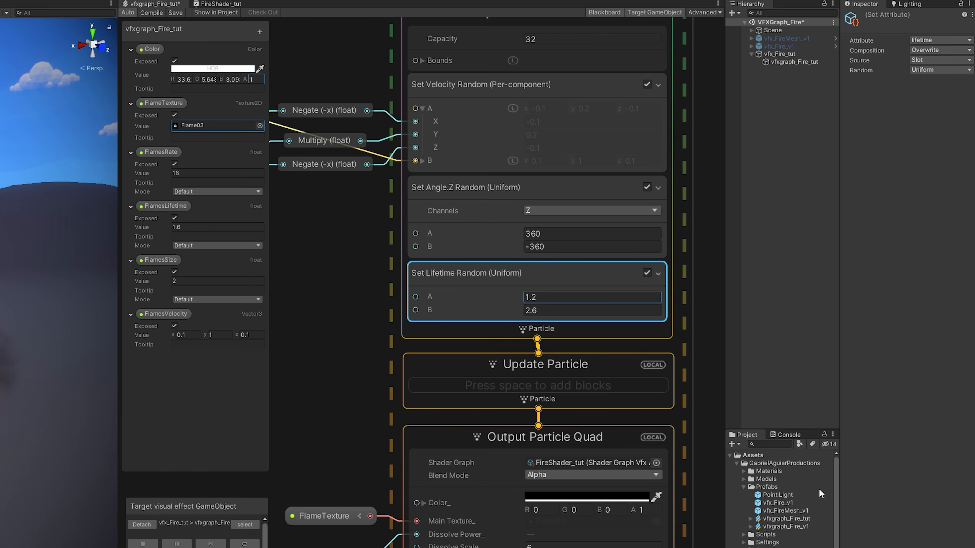
# Check vfxgraph_Fire_tut's Output Render Order and select the second Output Particle Quad.
pyautogui.scroll(-1, 822, 499)
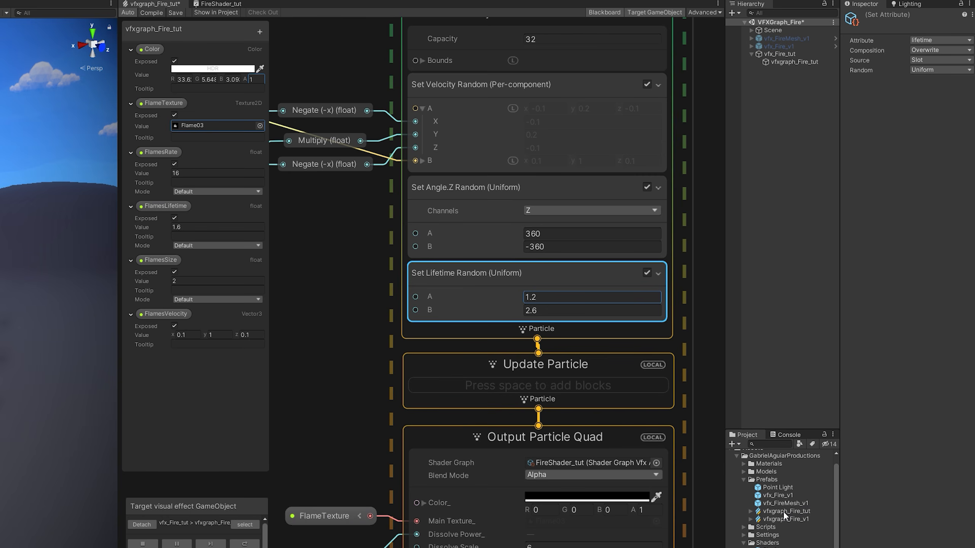
pyautogui.click(797, 511)
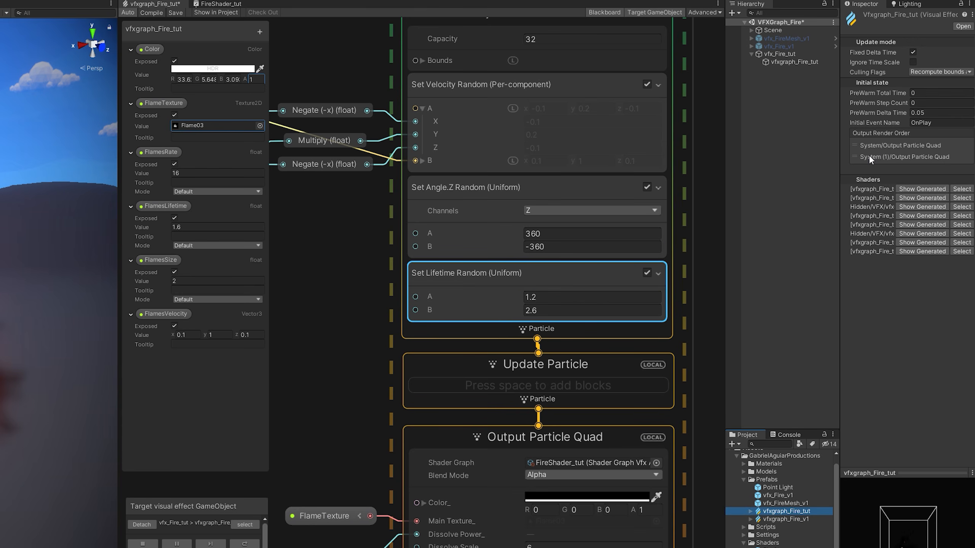
pyautogui.click(447, 432)
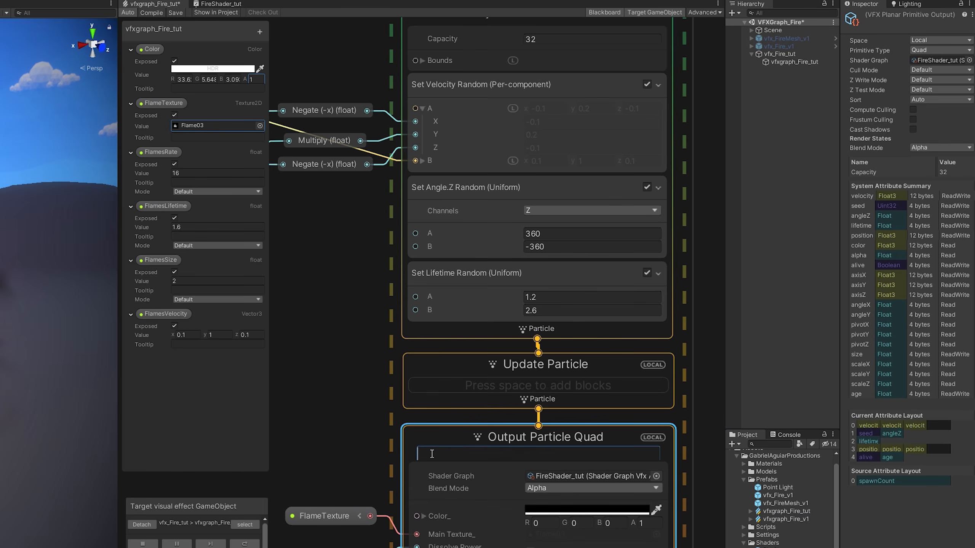
# Label the second output SMOKE and the first output FLAMES.
pyautogui.write('SMOKE')
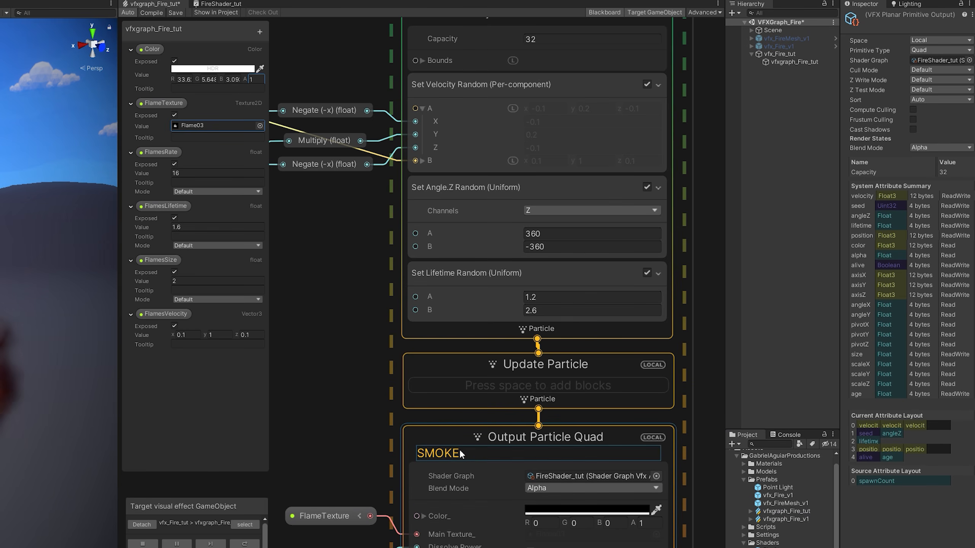
pyautogui.scroll(-5, 616, 414)
pyautogui.scroll(-4, 615, 415)
pyautogui.scroll(7, 379, 415)
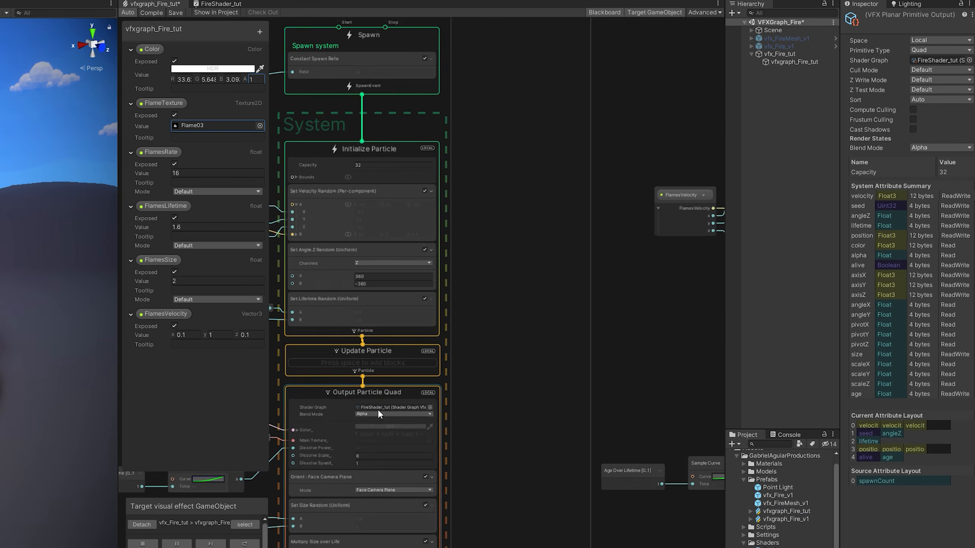
pyautogui.doubleClick(303, 400)
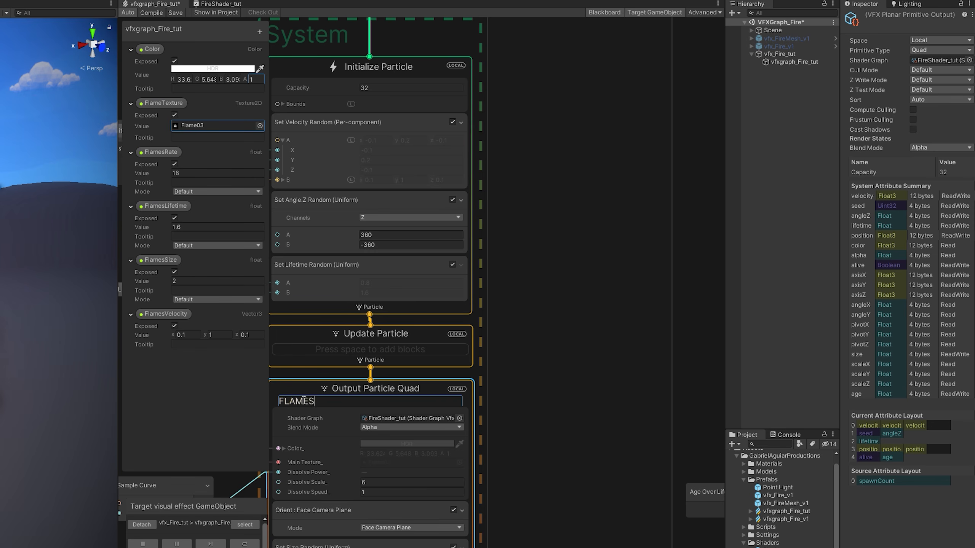
pyautogui.press('Return')
# Move System (1)/SMOKE above System/FLAMES in the fire asset's Output Render Order.
pyautogui.moveTo(578, 400); pyautogui.dragTo(515, 395, button='middle')
pyautogui.scroll(-3, 396, 400)
pyautogui.moveTo(601, 387); pyautogui.dragTo(453, 388, button='middle')
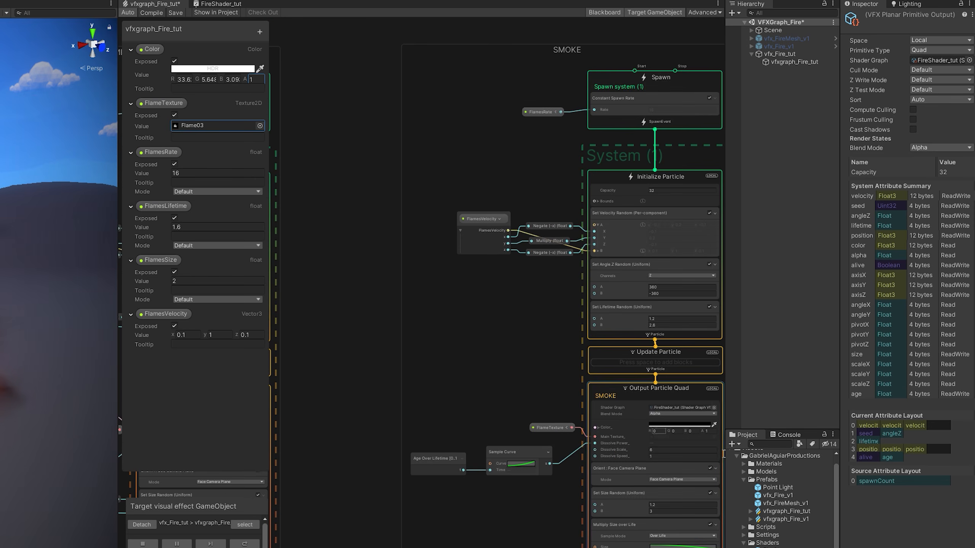
pyautogui.click(806, 512)
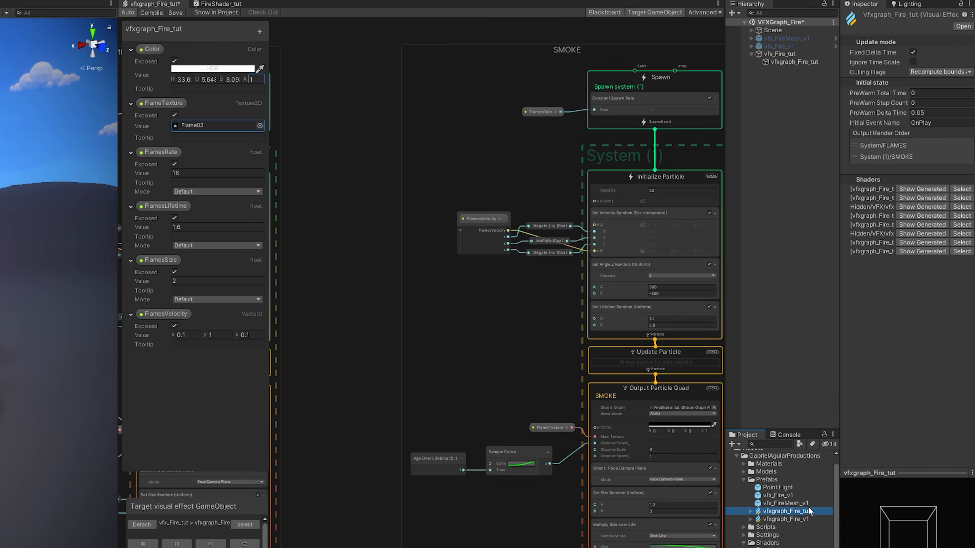
pyautogui.moveTo(898, 156); pyautogui.dragTo(903, 141)
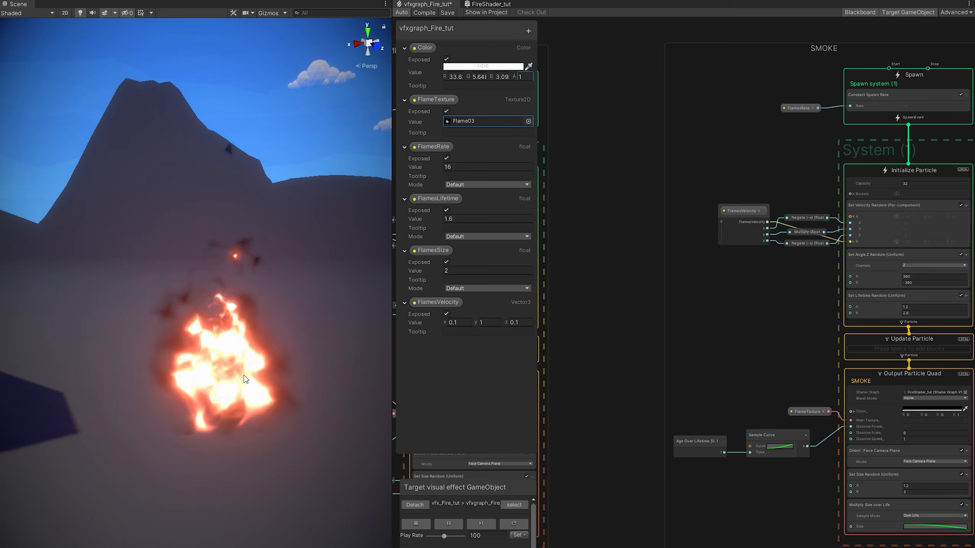
# Collapse the FlameTexture, FlamesRate, FlamesLifetime and FlamesSize properties in the Blackboard.
pyautogui.scroll(1, 239, 390)
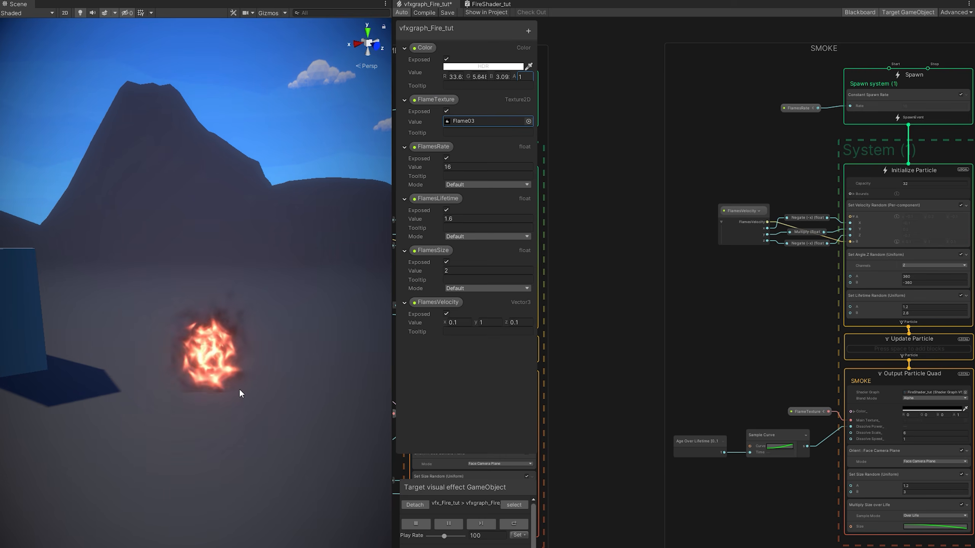
pyautogui.moveTo(645, 320); pyautogui.dragTo(524, 348, button='middle')
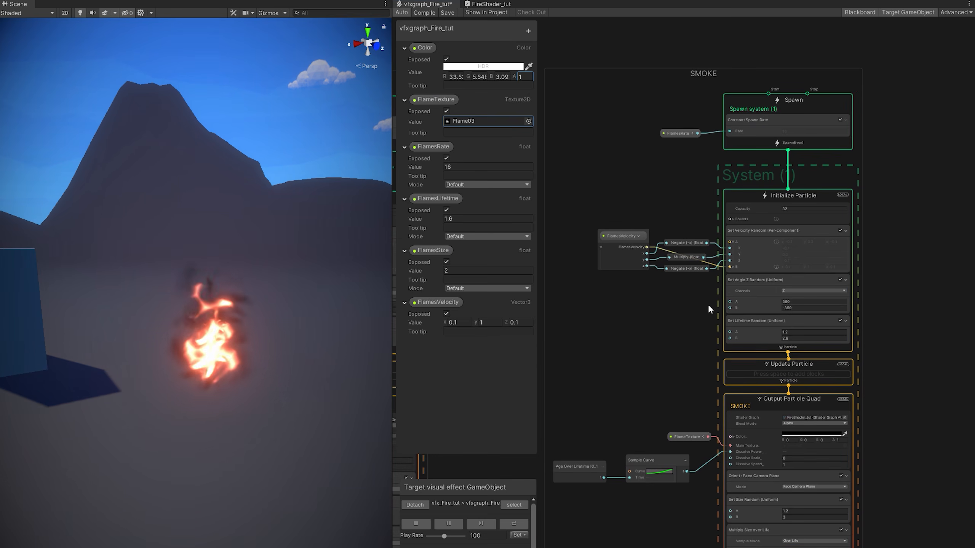
pyautogui.scroll(3, 691, 292)
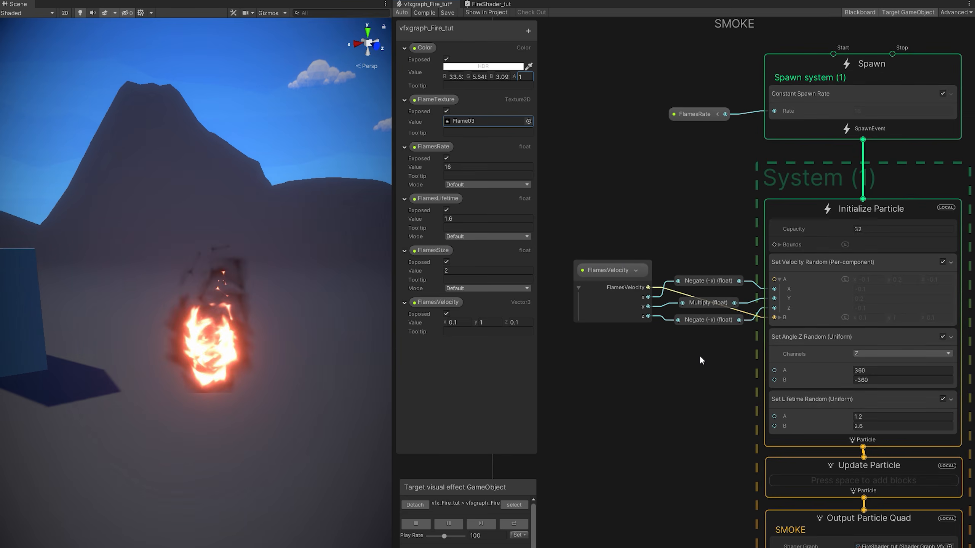
pyautogui.click(404, 99)
pyautogui.click(404, 113)
pyautogui.click(404, 127)
pyautogui.click(404, 141)
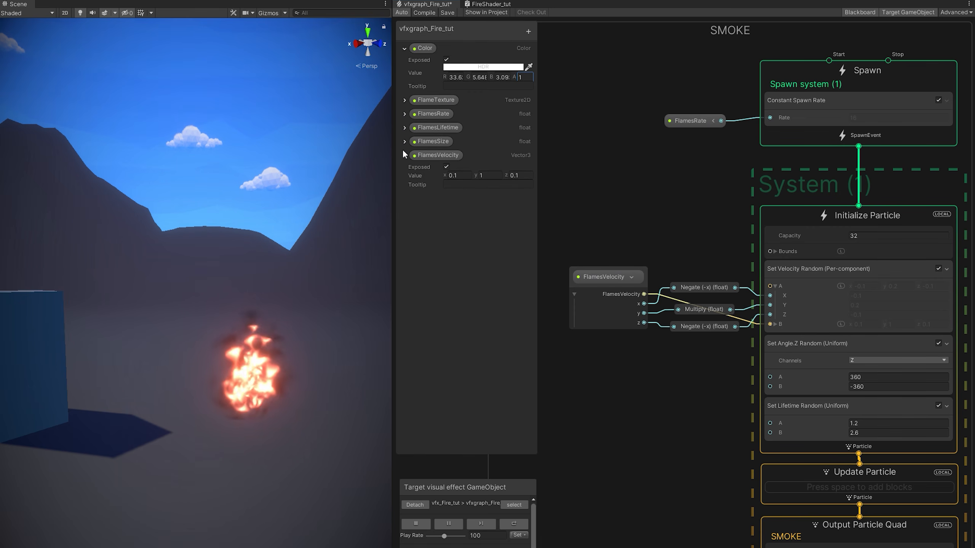
# Add float properties SmokeRate and SmokeLifetime to the Blackboard.
pyautogui.click(405, 156)
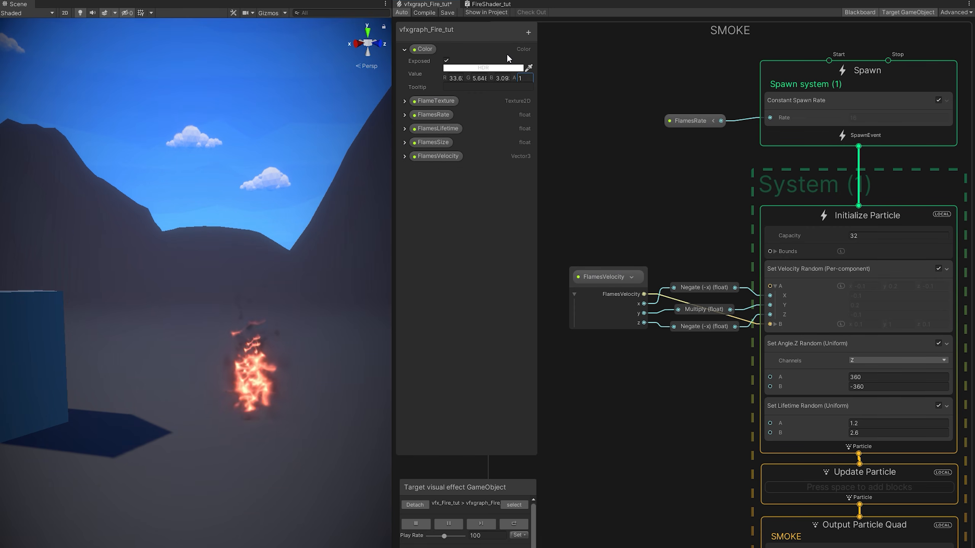
pyautogui.click(528, 32)
pyautogui.click(547, 220)
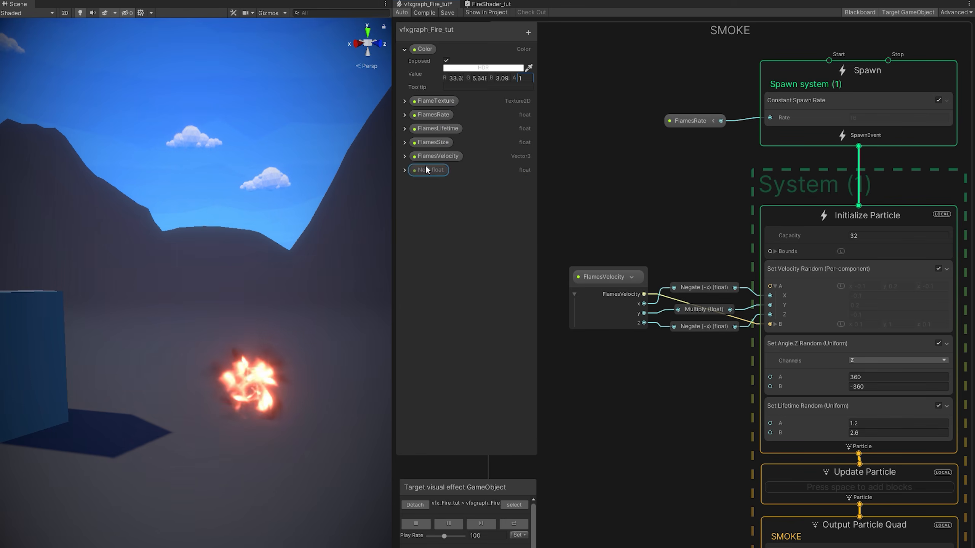
pyautogui.press('Return')
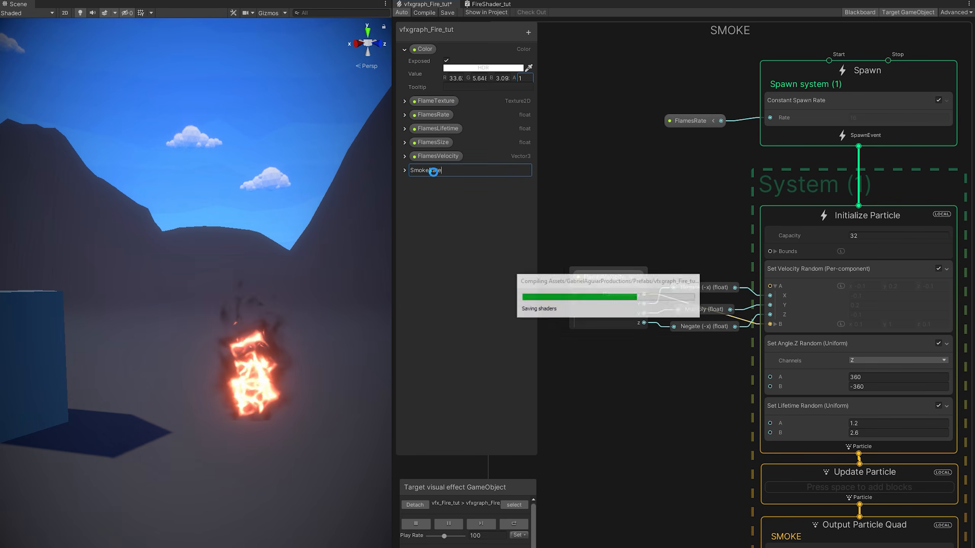
pyautogui.click(528, 32)
pyautogui.click(546, 220)
pyautogui.write('SmokeLifetime')
pyautogui.press('Return')
# Add a float SmokeSize property and a Vector3 SmokeVelocity property.
pyautogui.click(528, 32)
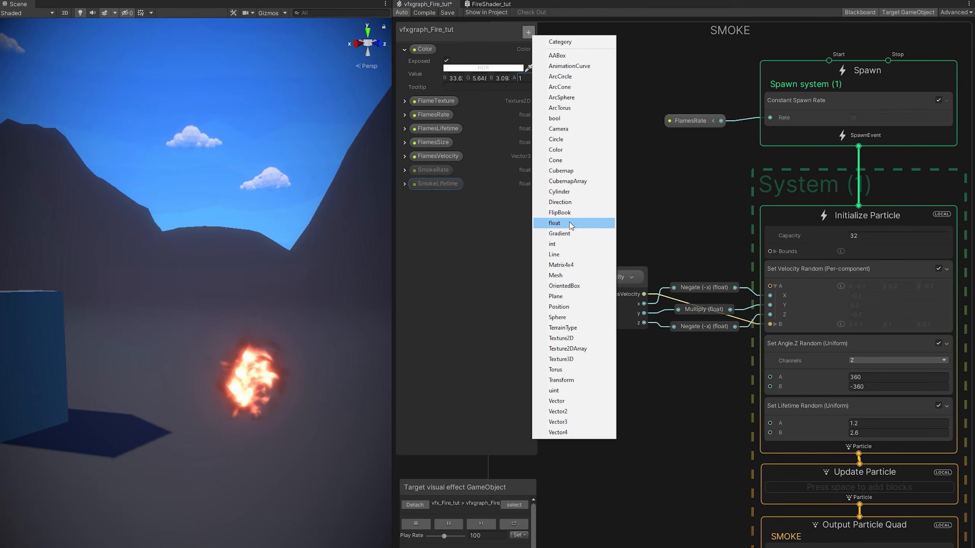
pyautogui.click(569, 222)
pyautogui.write('SmokeSize')
pyautogui.press('Return')
pyautogui.click(528, 33)
pyautogui.click(552, 413)
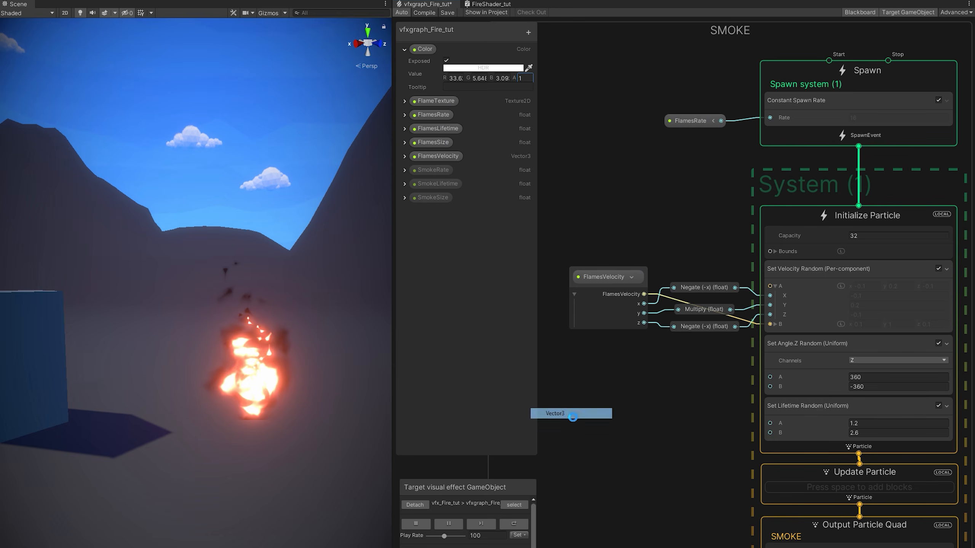
pyautogui.write('SmokeVelocity')
pyautogui.press('Return')
# Set SmokeVelocity's z value to .1 and place a SmokeVelocity node in the SMOKE group.
pyautogui.click(404, 211)
pyautogui.click(489, 231)
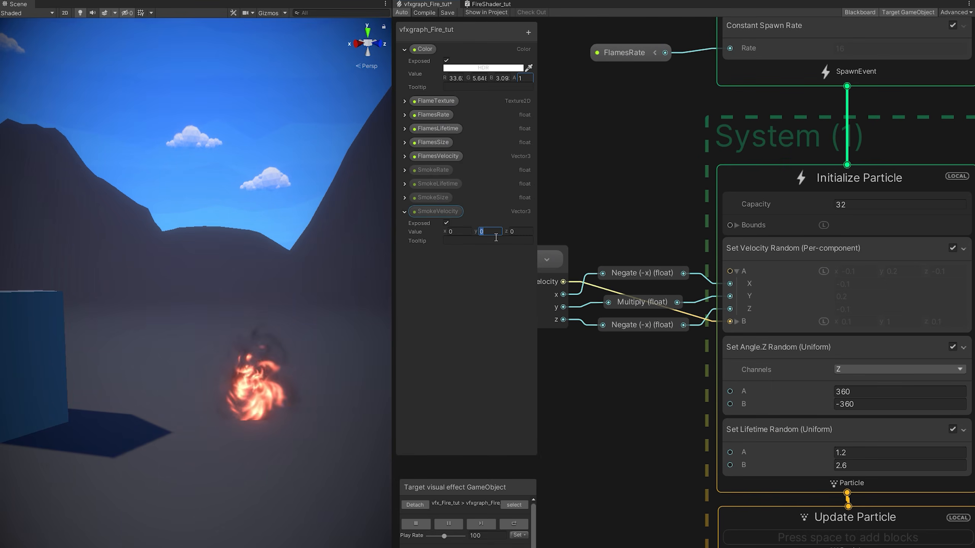
pyautogui.click(511, 232)
pyautogui.write('.1')
pyautogui.moveTo(437, 211); pyautogui.dragTo(568, 397)
pyautogui.moveTo(604, 386); pyautogui.dragTo(722, 396, button='middle')
pyautogui.moveTo(718, 406); pyautogui.dragTo(621, 353)
pyautogui.click(642, 358)
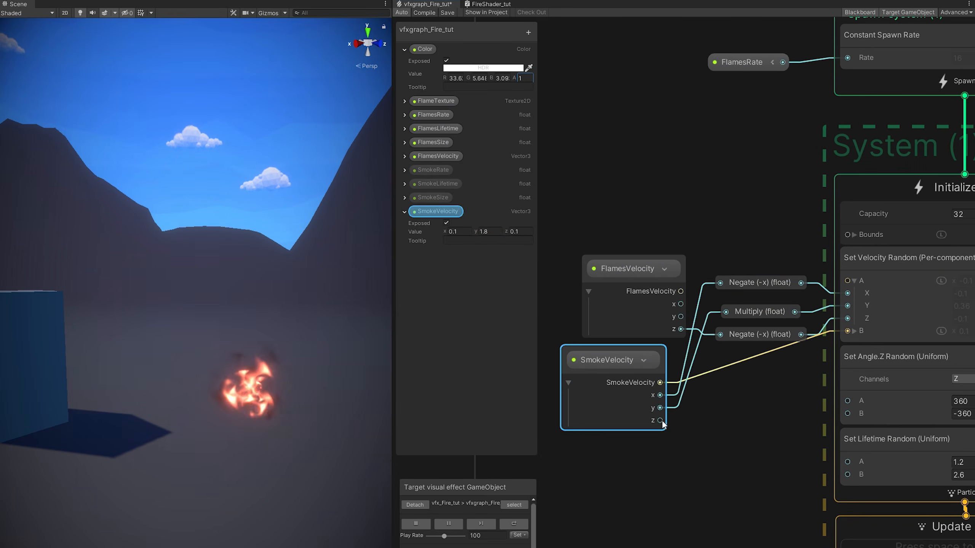
# Wire SmokeVelocity into the velocity math nodes in place of the deleted FlamesVelocity node.
pyautogui.moveTo(661, 421); pyautogui.dragTo(720, 334)
pyautogui.moveTo(949, 323); pyautogui.dragTo(920, 333, button='middle')
pyautogui.press('Delete')
pyautogui.hotkey('ctrl', 'z')
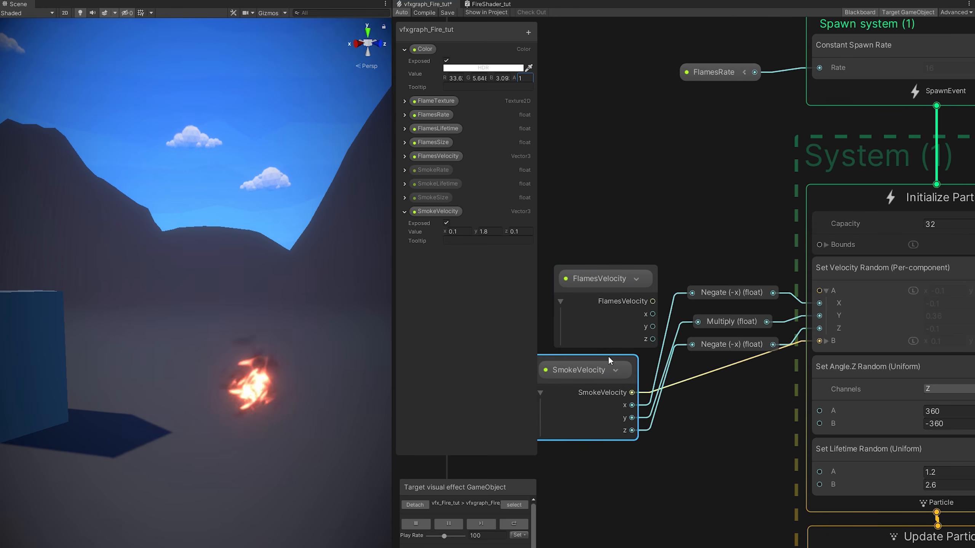
pyautogui.click(604, 321)
pyautogui.press('Delete')
pyautogui.moveTo(594, 370); pyautogui.dragTo(608, 273)
# Set the velocity Multiply node's B value to 0.3.
pyautogui.doubleClick(739, 324)
pyautogui.moveTo(740, 324); pyautogui.dragTo(641, 326, button='middle')
pyautogui.click(643, 366)
pyautogui.write('0.3')
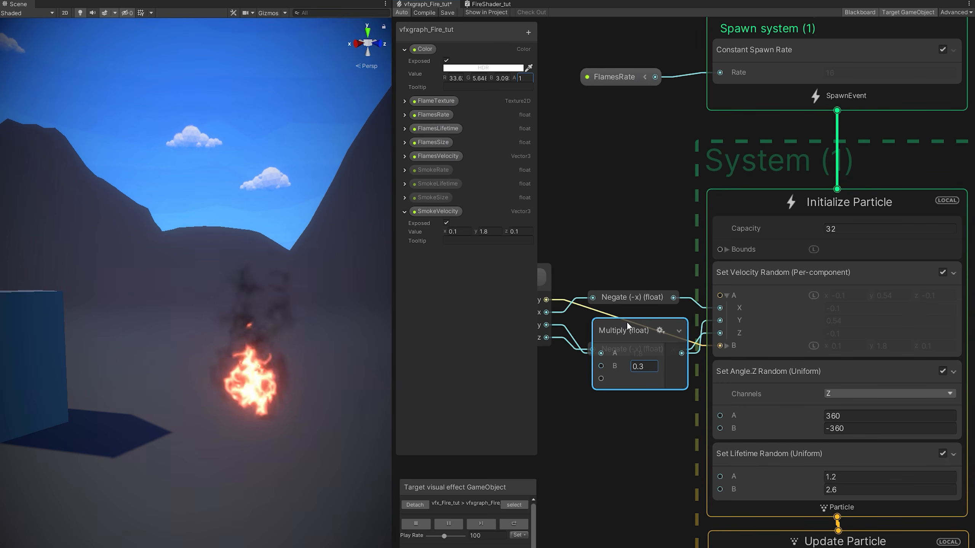
pyautogui.doubleClick(626, 323)
pyautogui.moveTo(615, 368); pyautogui.dragTo(718, 449, button='middle')
# Replace FlamesRate with a SmokeRate node set to 25 driving the smoke spawn rate.
pyautogui.click(718, 158)
pyautogui.press('Delete')
pyautogui.click(404, 170)
pyautogui.click(483, 190)
pyautogui.write('25')
pyautogui.moveTo(433, 171); pyautogui.dragTo(637, 190)
pyautogui.moveTo(692, 188); pyautogui.dragTo(740, 191)
# Set the smoke system's particle Capacity to 100.
pyautogui.click(870, 349)
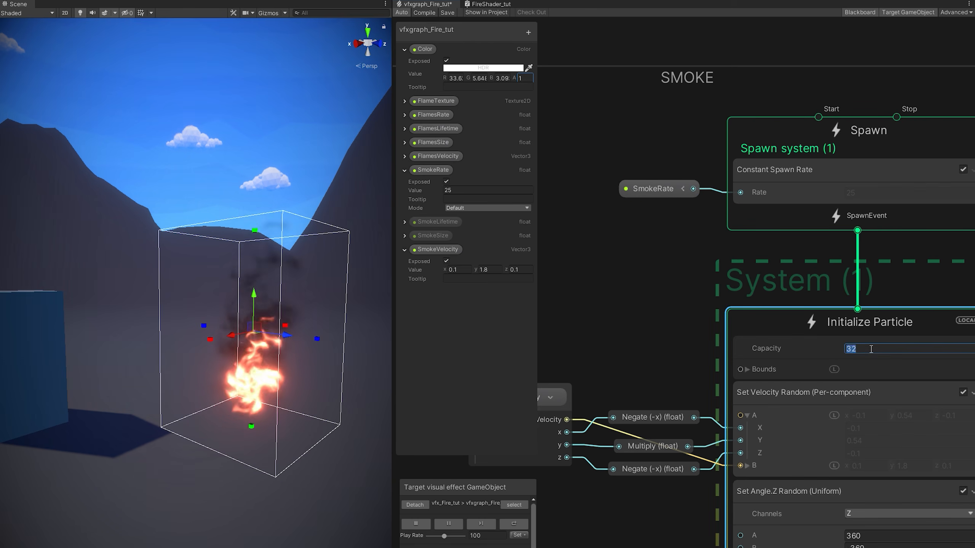
pyautogui.write('100')
pyautogui.scroll(-1, 878, 352)
pyautogui.moveTo(878, 352); pyautogui.dragTo(829, 267, button='middle')
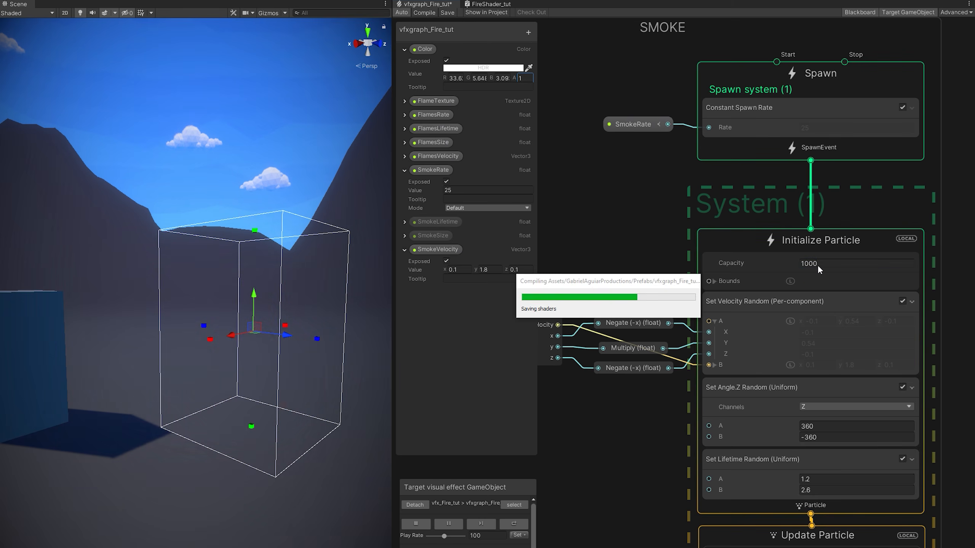
# Add a Set Position (Sphere) block to SMOKE's Initialize Particle stage.
pyautogui.moveTo(646, 235); pyautogui.dragTo(911, 233, button='middle')
pyautogui.moveTo(603, 226); pyautogui.dragTo(925, 263, button='middle')
pyautogui.moveTo(672, 230); pyautogui.dragTo(860, 227, button='middle')
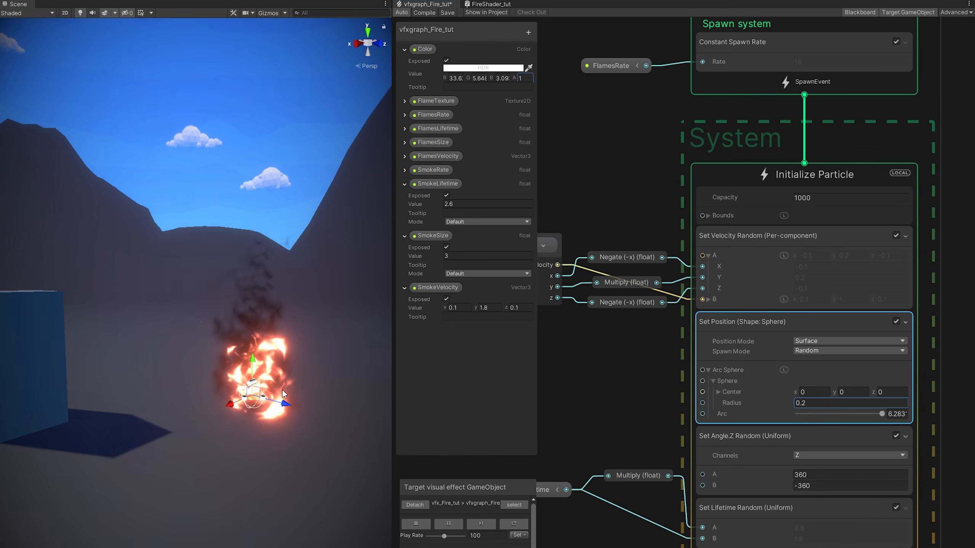
pyautogui.scroll(-4, 597, 428)
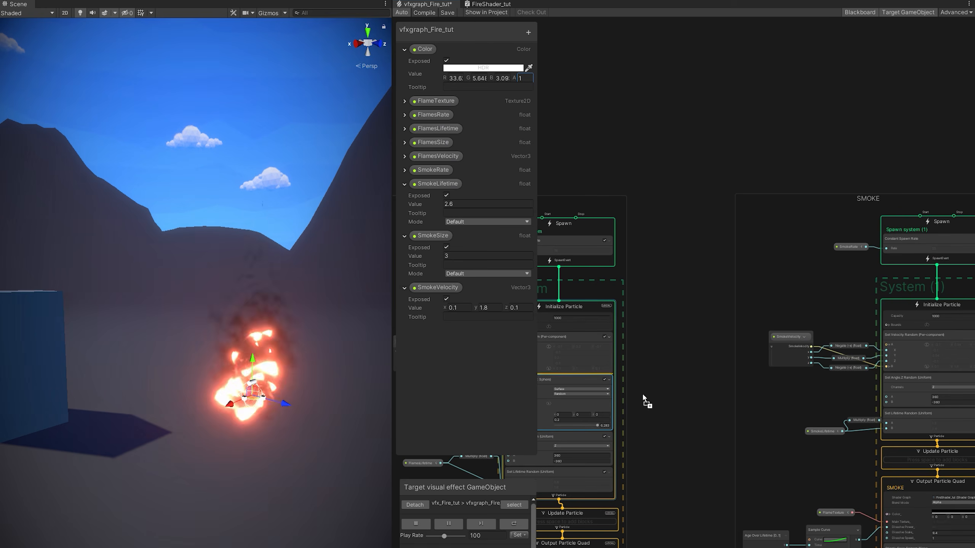
pyautogui.keyDown('ctrl'); pyautogui.moveTo(643, 395); pyautogui.dragTo(926, 384); pyautogui.keyUp('ctrl')
pyautogui.moveTo(932, 390); pyautogui.dragTo(771, 394, button='middle')
pyautogui.scroll(4, 777, 414)
pyautogui.click(698, 434)
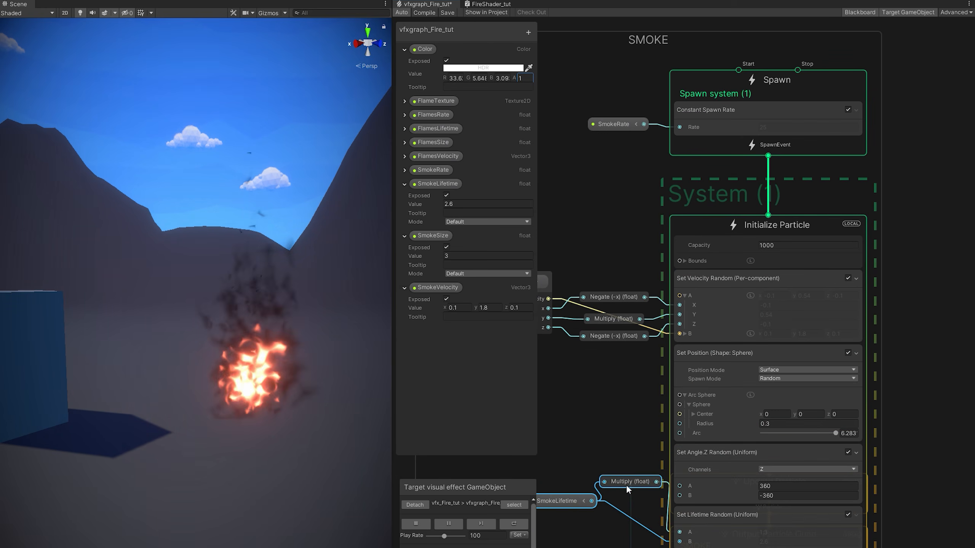
# Lower the last key of Multiply Size over Life's curve to about 0.4.
pyautogui.moveTo(625, 484); pyautogui.dragTo(618, 511)
pyautogui.moveTo(619, 511); pyautogui.dragTo(640, 369, button='middle')
pyautogui.click(653, 419)
pyautogui.scroll(2, 763, 382)
pyautogui.moveTo(663, 452); pyautogui.dragTo(675, 347, button='middle')
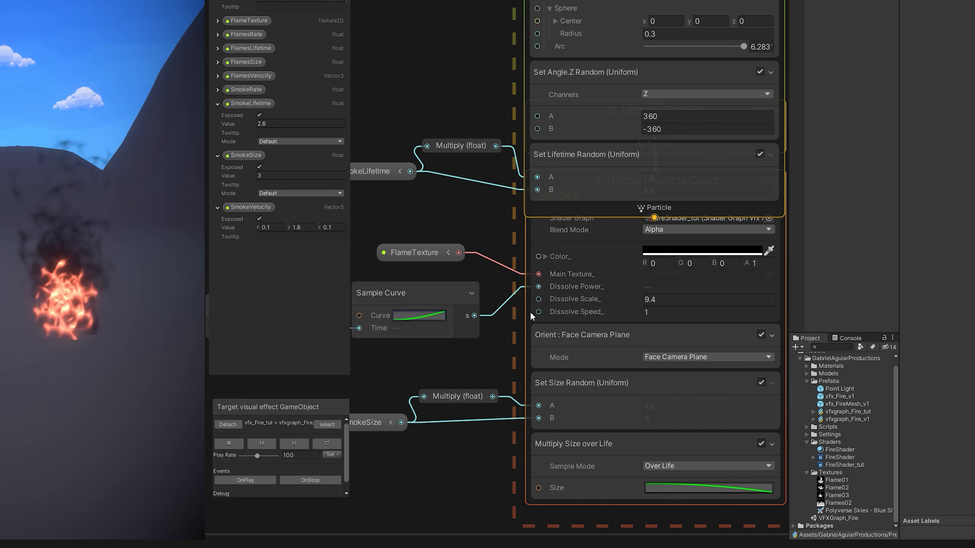
pyautogui.click(685, 487)
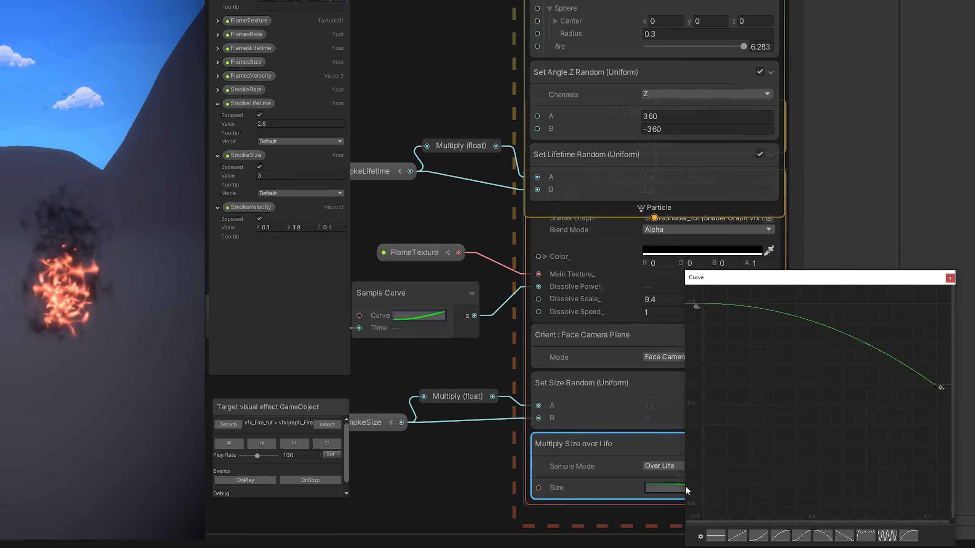
pyautogui.moveTo(935, 388); pyautogui.dragTo(931, 417)
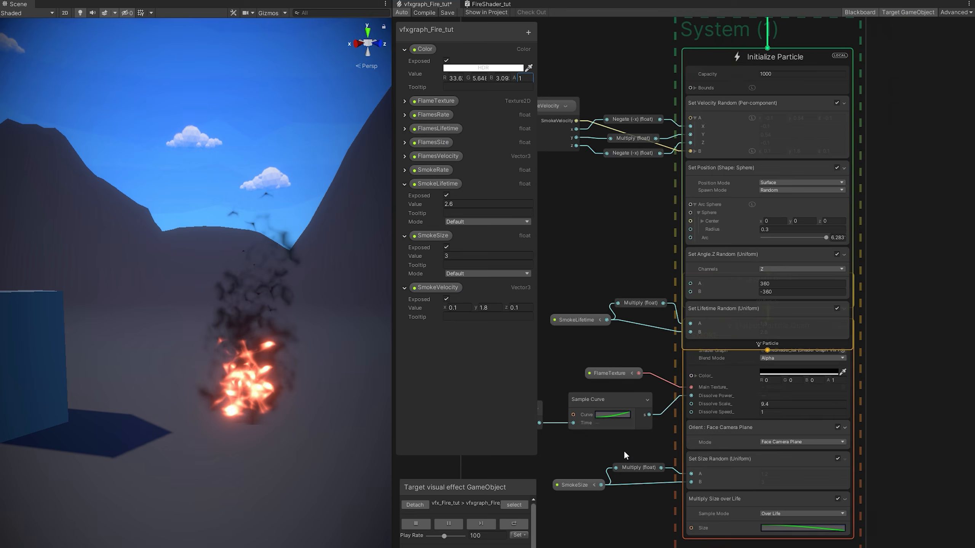
pyautogui.scroll(4, 685, 445)
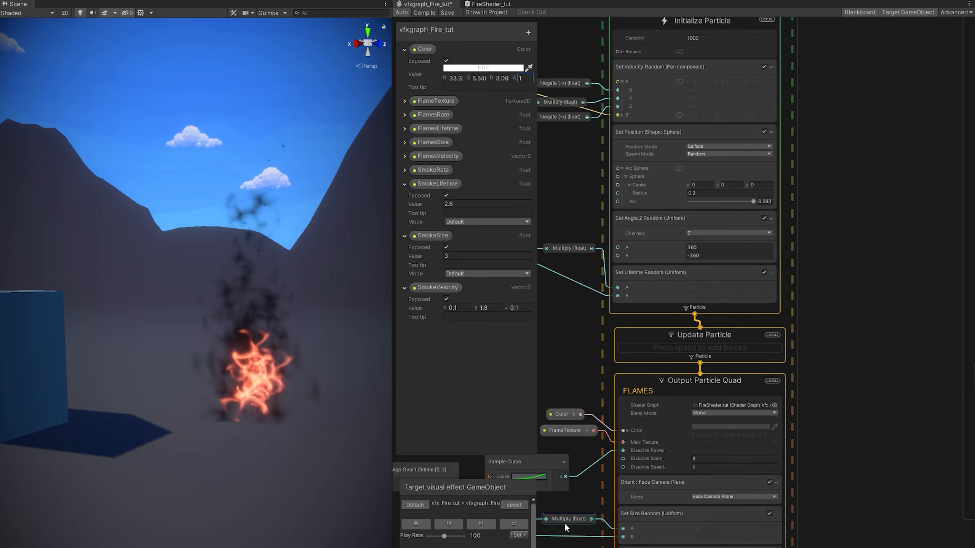
# Select the whole FLAMES group.
pyautogui.moveTo(564, 524); pyautogui.dragTo(588, 521, button='middle')
pyautogui.scroll(-6, 591, 520)
pyautogui.moveTo(657, 270); pyautogui.dragTo(728, 224, button='middle')
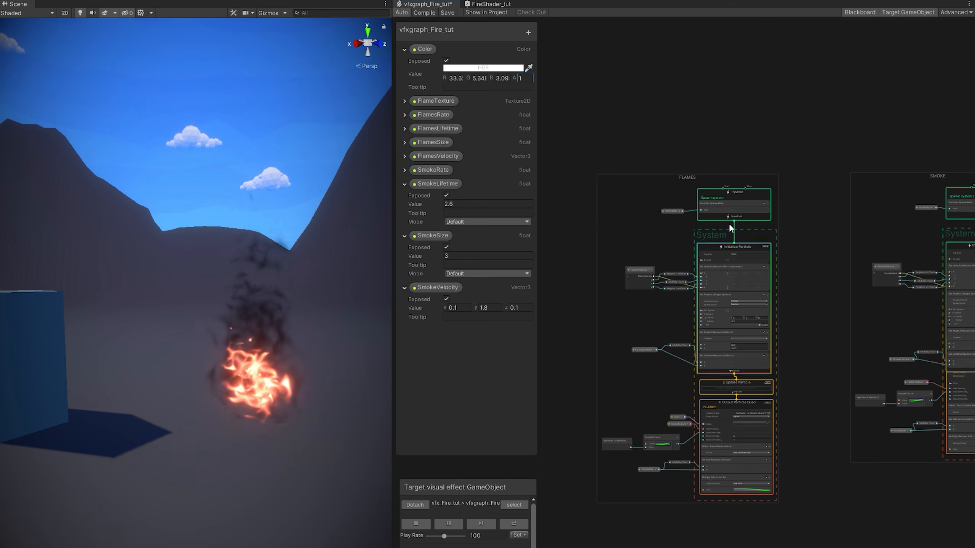
pyautogui.click(689, 177)
pyautogui.moveTo(813, 233); pyautogui.dragTo(493, 288, button='middle')
# Duplicate the FLAMES group, move the copy to the right and retitle it AMBERS.
pyautogui.scroll(2, 896, 234)
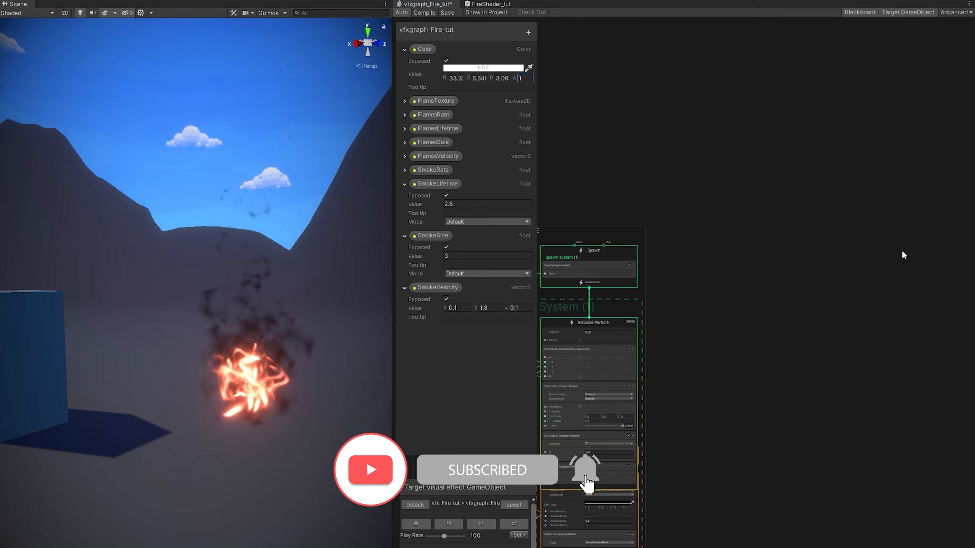
pyautogui.hotkey('ctrl', 'v')
pyautogui.moveTo(689, 106); pyautogui.dragTo(869, 210)
pyautogui.doubleClick(869, 209)
pyautogui.write('AMBERS')
pyautogui.press('Return')
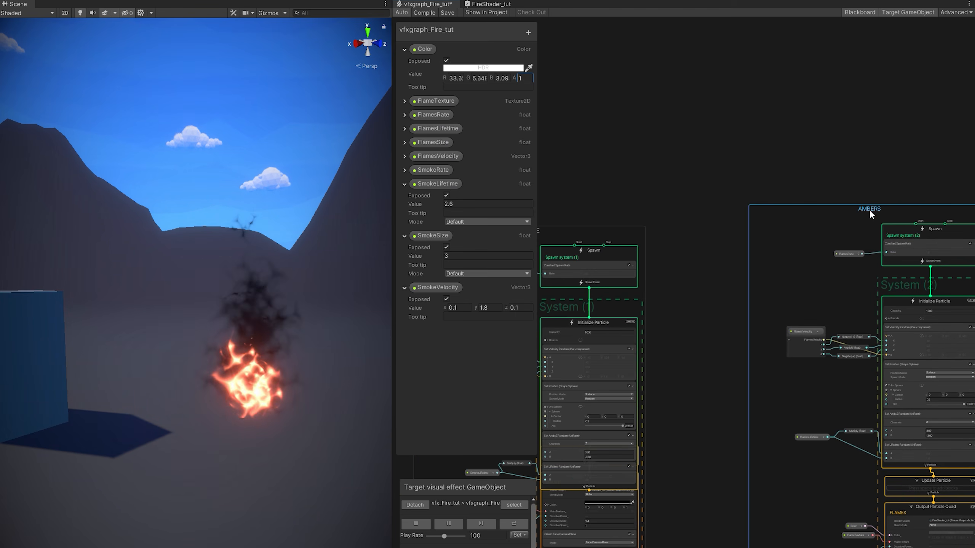
pyautogui.moveTo(865, 298); pyautogui.dragTo(759, 178, button='middle')
pyautogui.scroll(3, 769, 399)
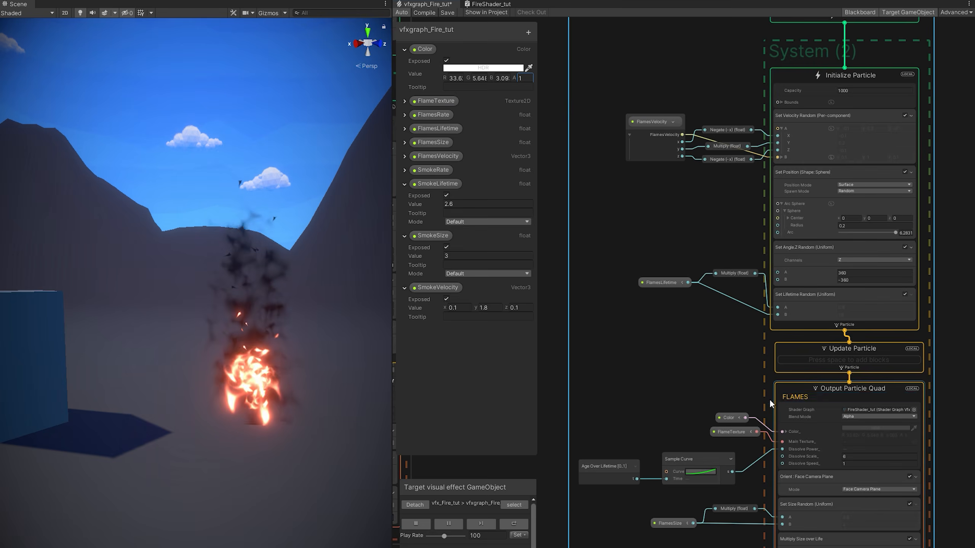
pyautogui.scroll(3, 770, 400)
pyautogui.moveTo(753, 400); pyautogui.dragTo(653, 298, button='middle')
# Delete AMBERS' FlameTexture node and set its Main Texture to Default-Particle.
pyautogui.click(614, 339)
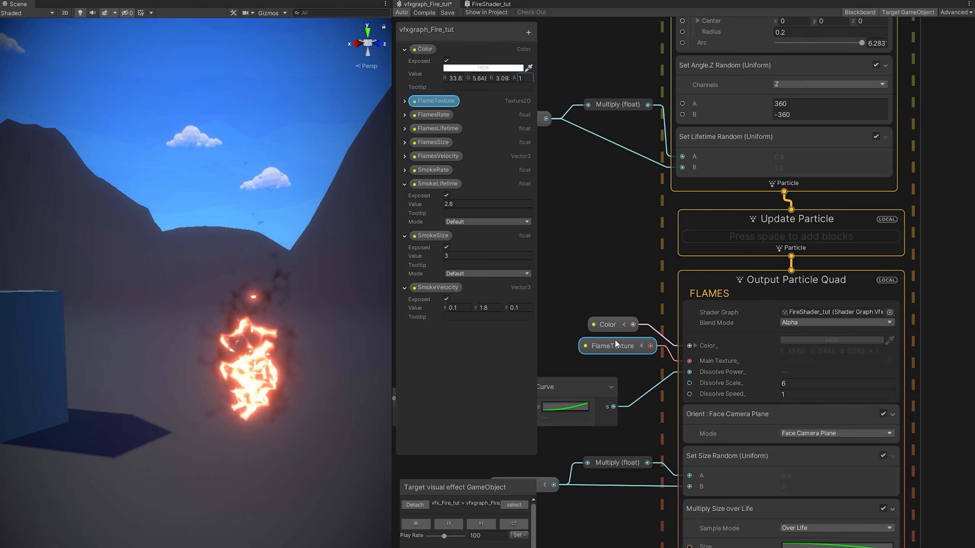
pyautogui.press('Delete')
pyautogui.click(824, 366)
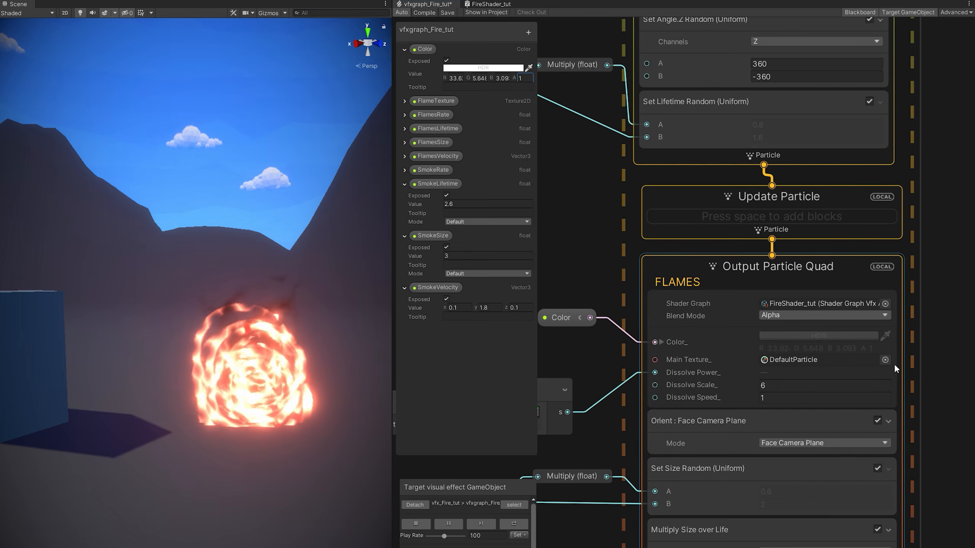
pyautogui.click(890, 360)
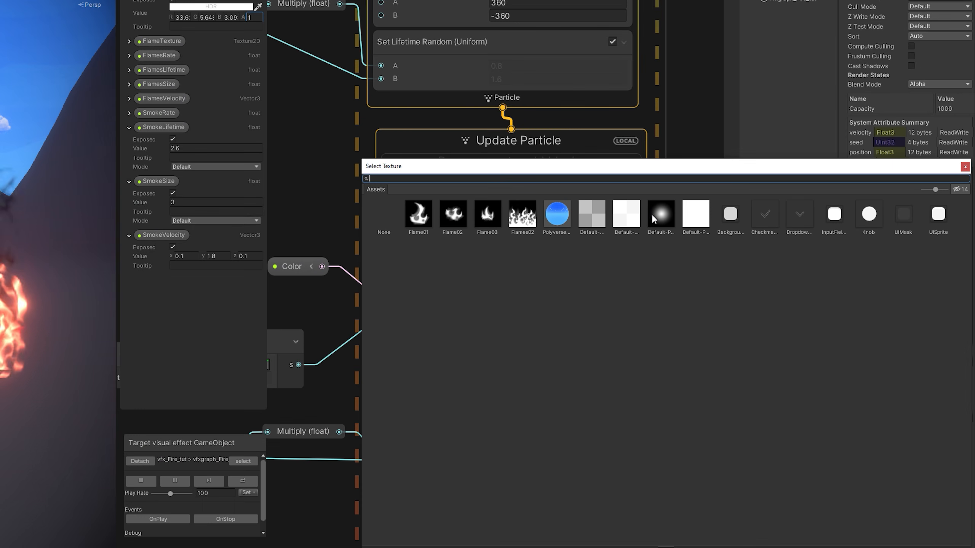
pyautogui.doubleClick(664, 218)
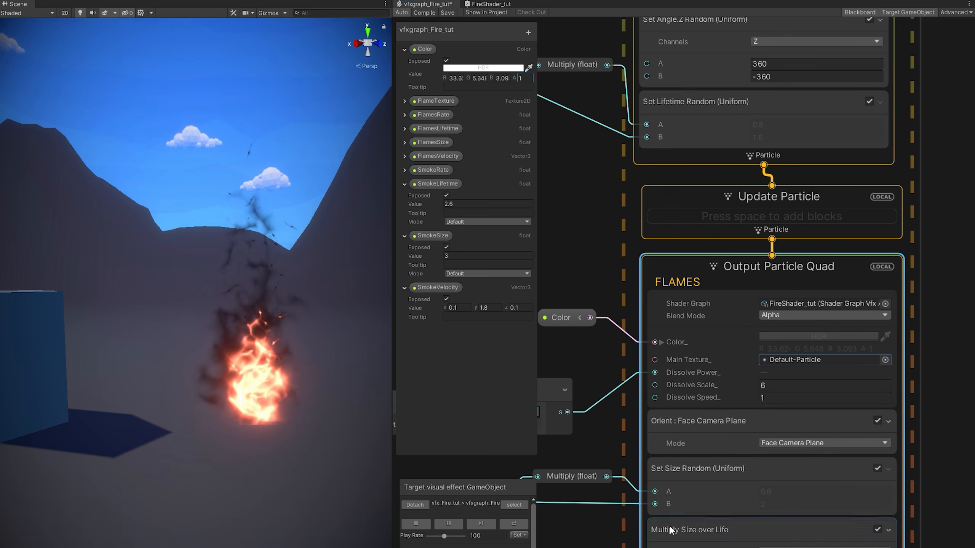
pyautogui.moveTo(567, 538); pyautogui.dragTo(682, 470, button='middle')
pyautogui.moveTo(682, 471); pyautogui.dragTo(586, 407)
# Delete FlamesSize and its Multiply node, then set AMBERS' random size to 0.05–0.2.
pyautogui.press('Delete')
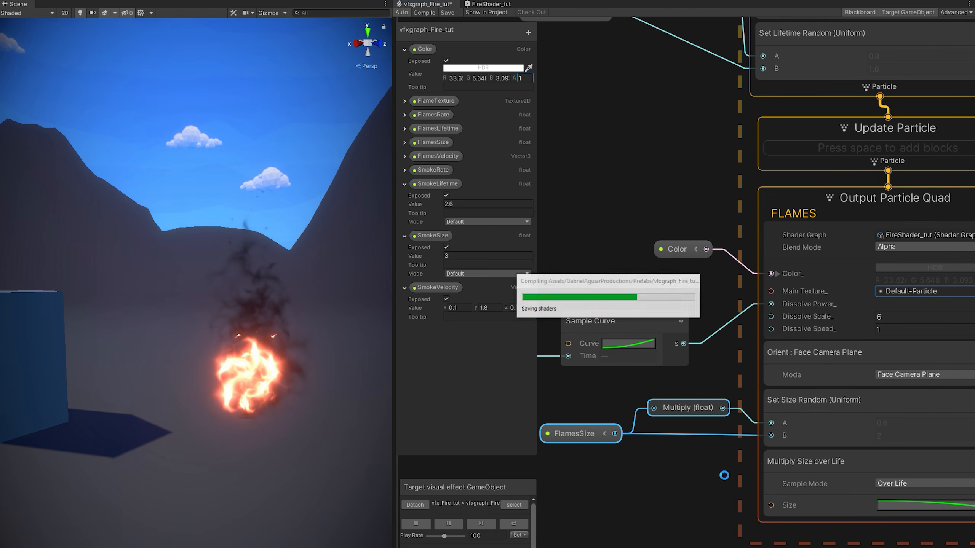
pyautogui.click(912, 425)
pyautogui.write('.')
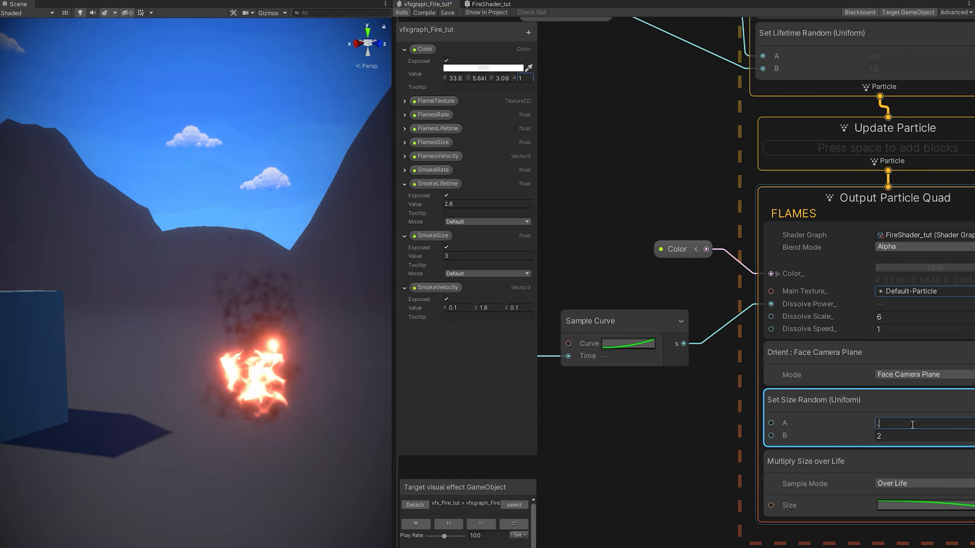
pyautogui.write('05')
pyautogui.click(906, 437)
pyautogui.write('.2')
pyautogui.press('Return')
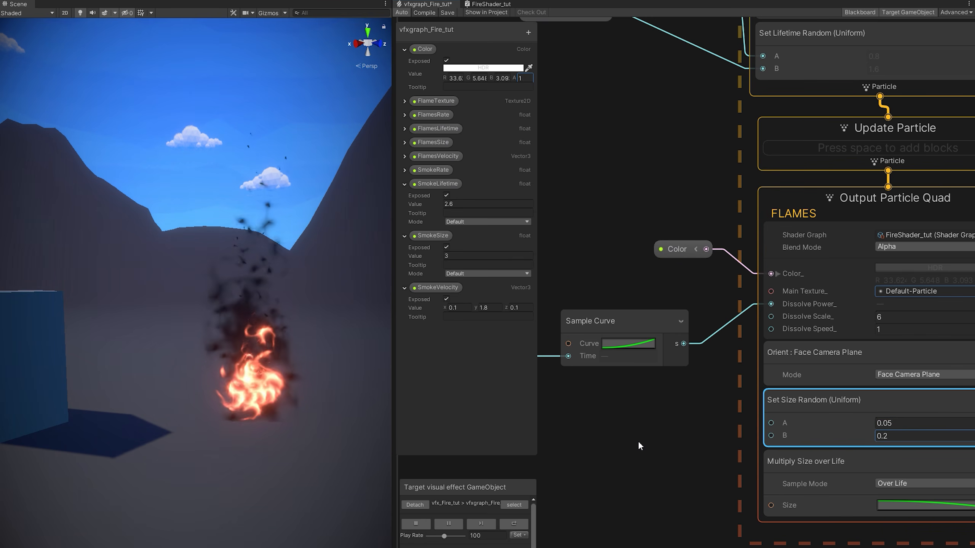
# Delete the FlamesLifetime and Multiply nodes and select FlamesVelocity with its math nodes.
pyautogui.moveTo(636, 443); pyautogui.dragTo(573, 458, button='middle')
pyautogui.moveTo(602, 244); pyautogui.dragTo(661, 492, button='middle')
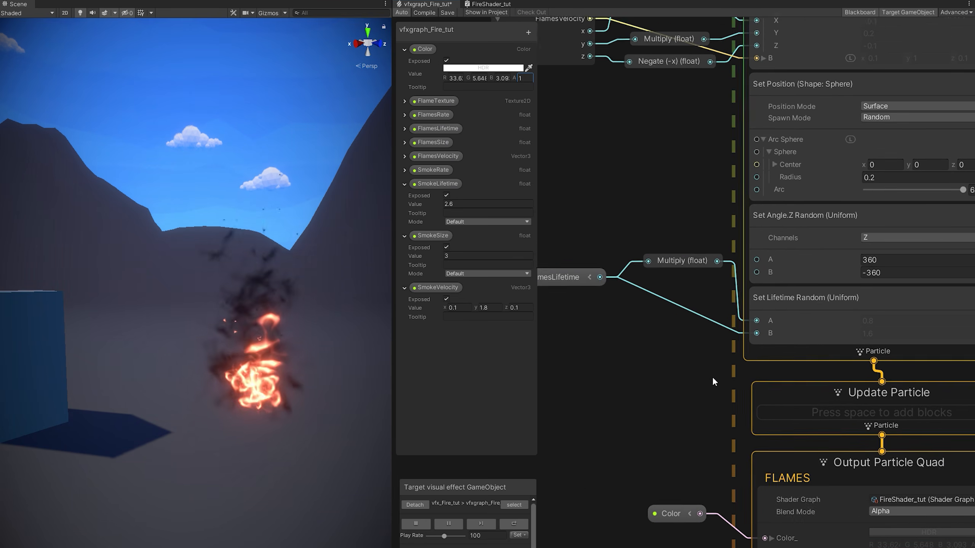
pyautogui.moveTo(713, 378); pyautogui.dragTo(755, 388, button='middle')
pyautogui.moveTo(552, 240); pyautogui.dragTo(755, 342)
pyautogui.press('Delete')
pyautogui.moveTo(748, 373); pyautogui.dragTo(597, 383, button='middle')
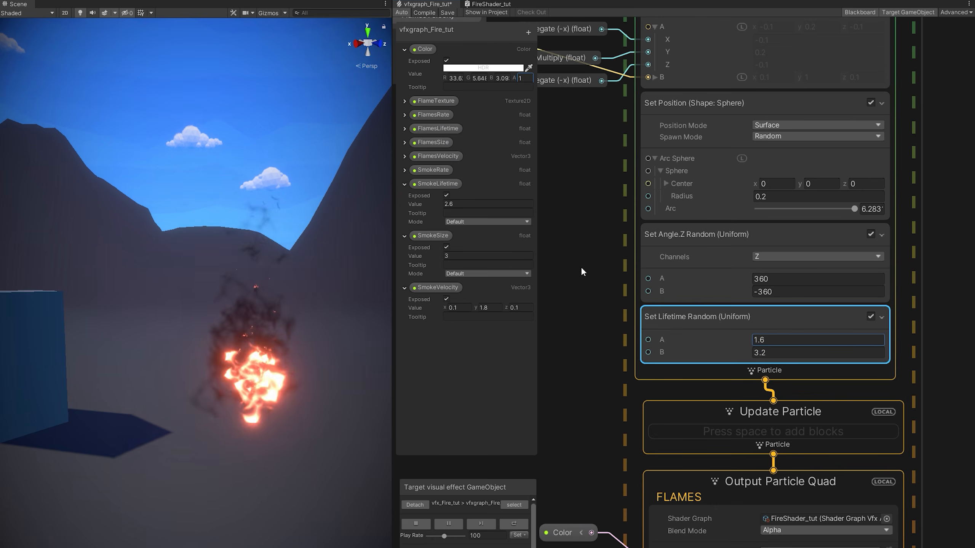
pyautogui.moveTo(581, 267); pyautogui.dragTo(781, 443, button='middle')
pyautogui.moveTo(772, 354); pyautogui.dragTo(662, 266)
# Replace the embers' velocity parameter nodes with their own range, maximum upward velocity 1.6.
pyautogui.press('Delete')
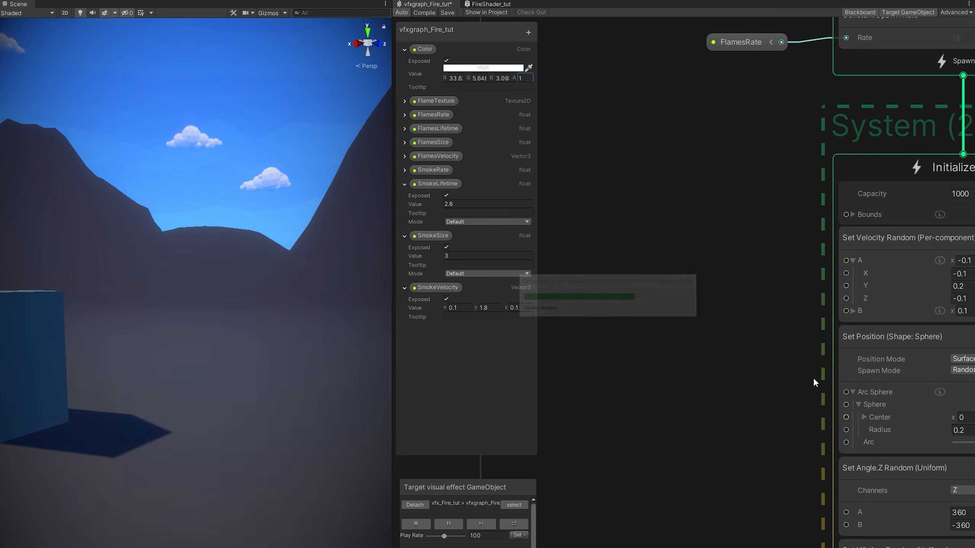
pyautogui.moveTo(815, 382); pyautogui.dragTo(606, 385, button='middle')
pyautogui.click(822, 316)
pyautogui.write('1.')
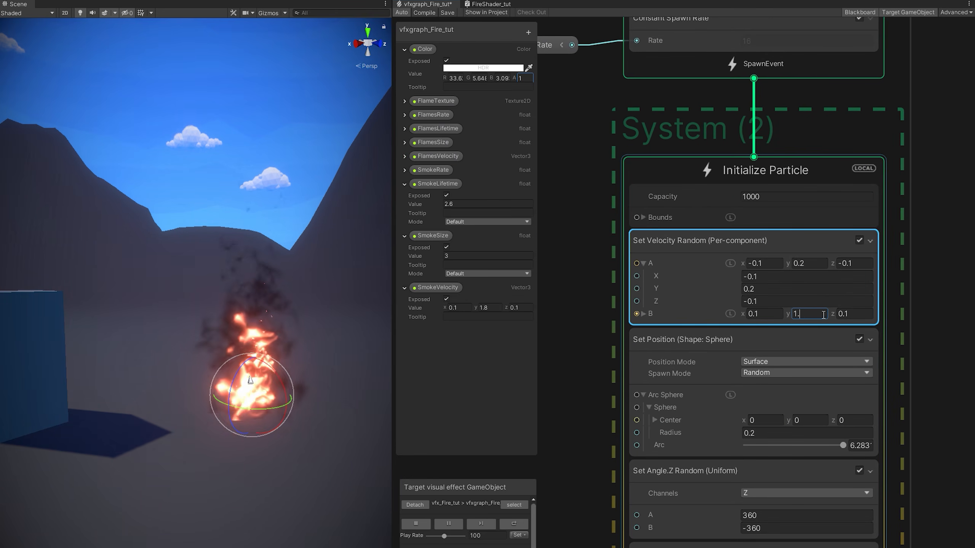
pyautogui.write('6')
pyautogui.click(818, 266)
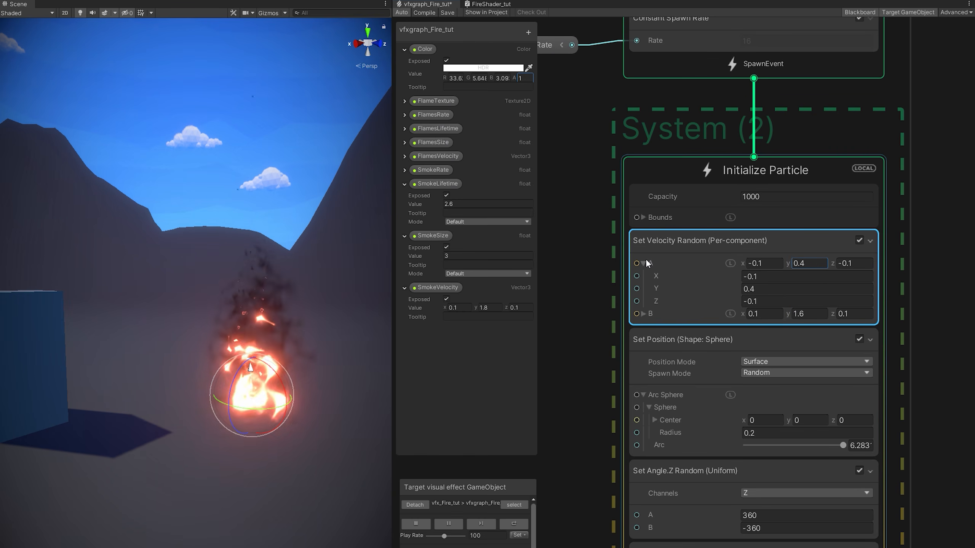
pyautogui.click(647, 264)
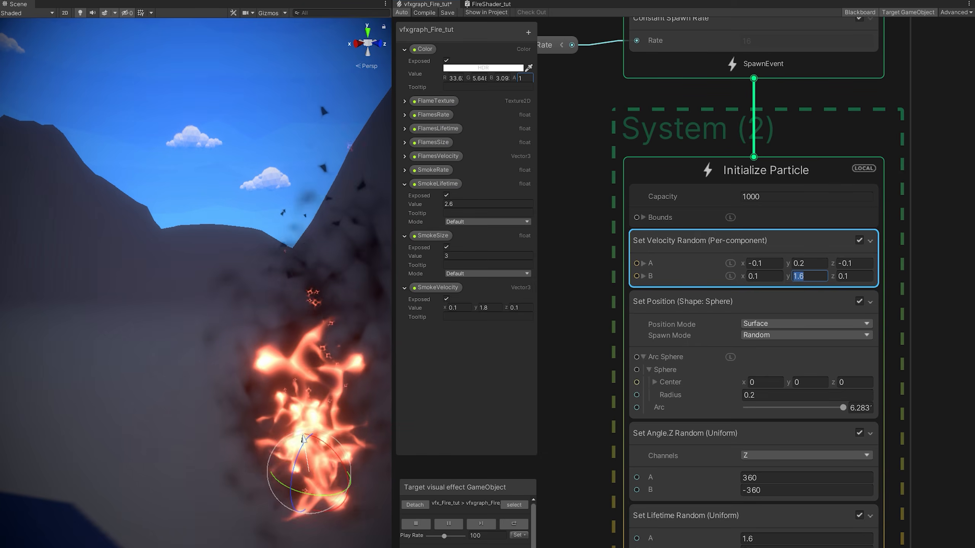
# Set the AMBERS output's Dissolve Scale to 2.
pyautogui.moveTo(599, 518); pyautogui.dragTo(589, 215, button='middle')
pyautogui.scroll(-1, 581, 418)
pyautogui.moveTo(606, 537); pyautogui.dragTo(655, 455, button='middle')
pyautogui.scroll(1, 697, 480)
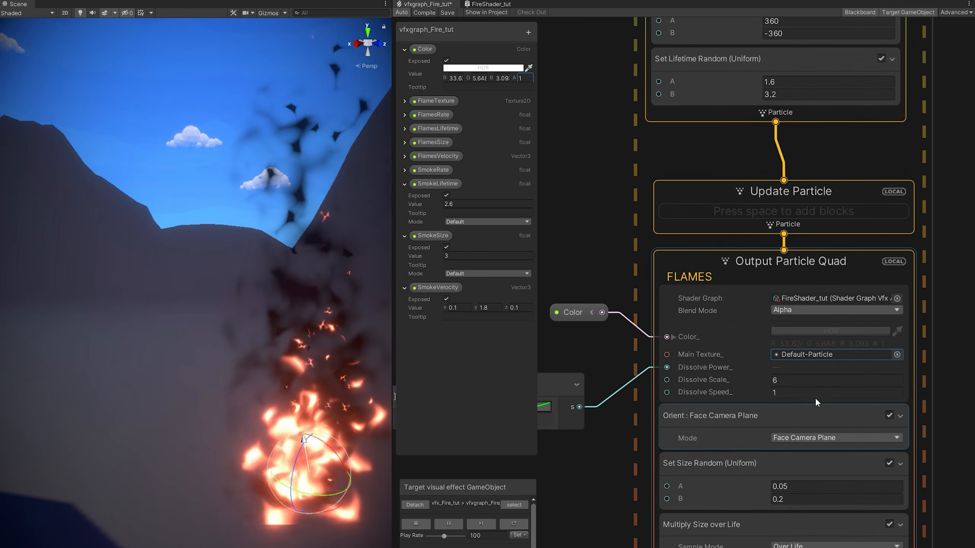
pyautogui.scroll(3, 814, 397)
pyautogui.click(771, 379)
pyautogui.write('2')
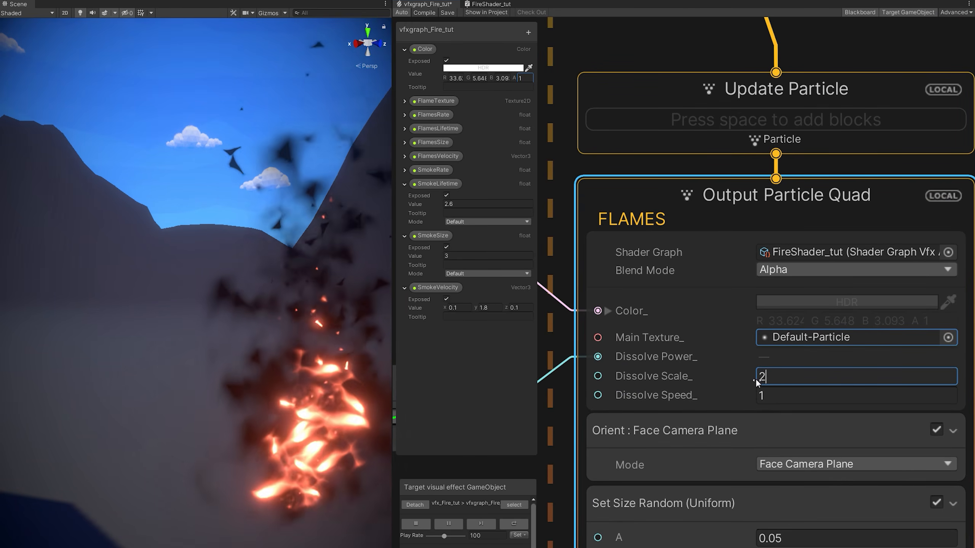
pyautogui.press('BackSpace')
pyautogui.write('1')
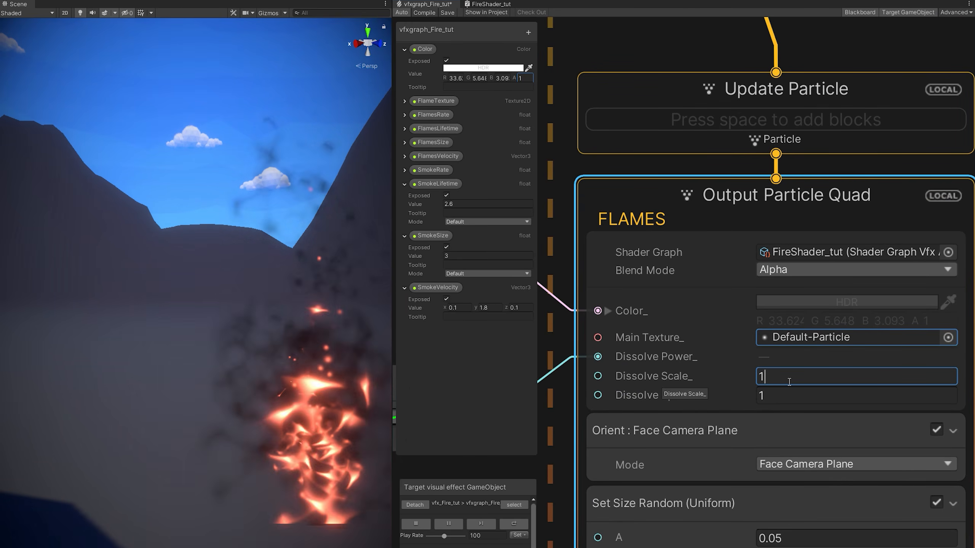
pyautogui.moveTo(789, 382); pyautogui.dragTo(864, 381)
pyautogui.write('2')
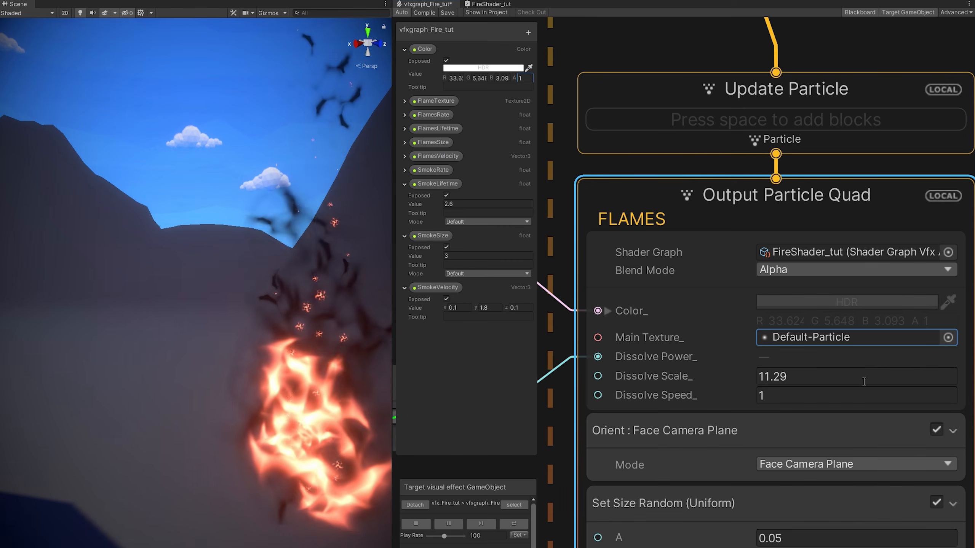
pyautogui.click(833, 381)
pyautogui.write('2')
# Delete the FlamesRate node from the AMBERS spawn and set Constant Spawn Rate to 30.
pyautogui.scroll(-3, 833, 381)
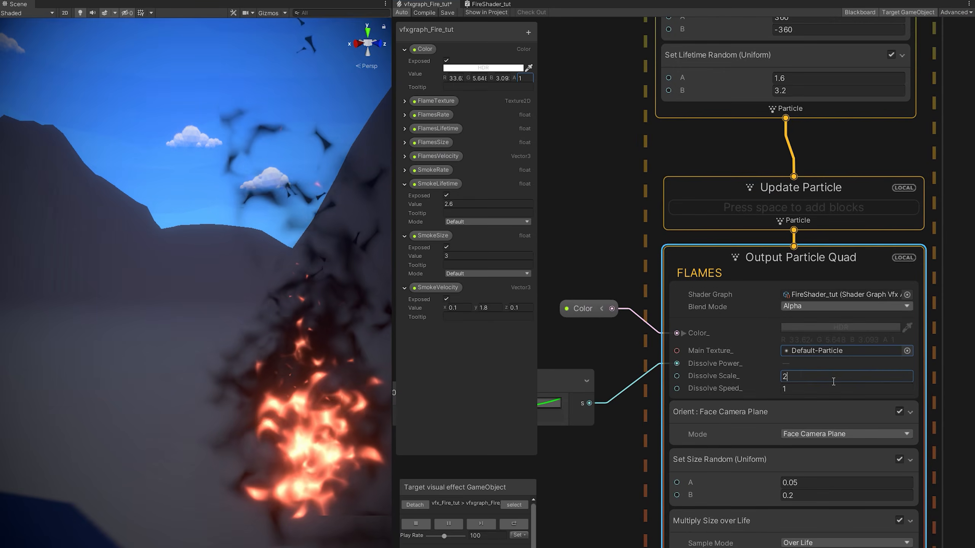
pyautogui.scroll(-4, 833, 381)
pyautogui.scroll(-4, 351, 348)
pyautogui.moveTo(351, 347); pyautogui.dragTo(337, 351, button='right')
pyautogui.moveTo(337, 351); pyautogui.dragTo(269, 380, button='middle')
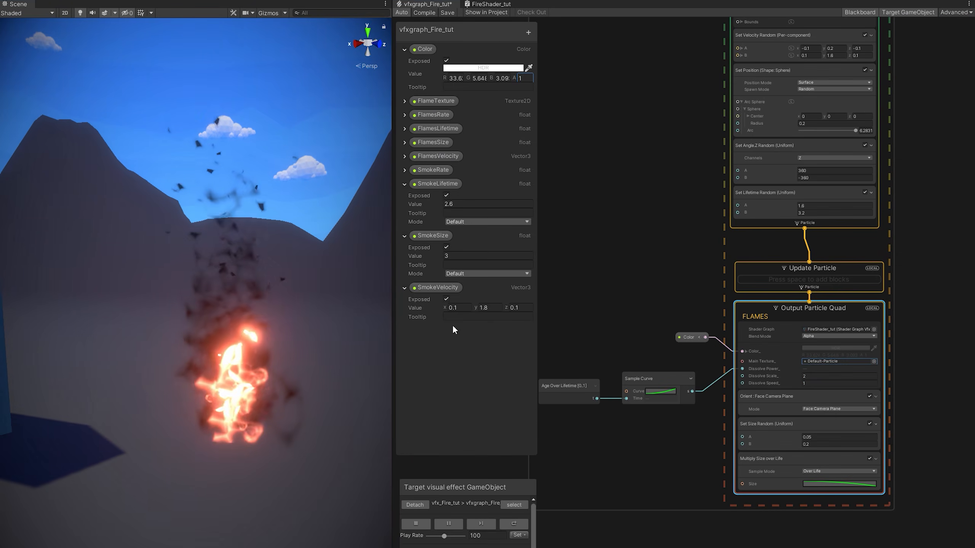
pyautogui.scroll(-3, 701, 312)
pyautogui.moveTo(693, 69); pyautogui.dragTo(717, 280, button='middle')
pyautogui.scroll(4, 718, 280)
pyautogui.press('Delete')
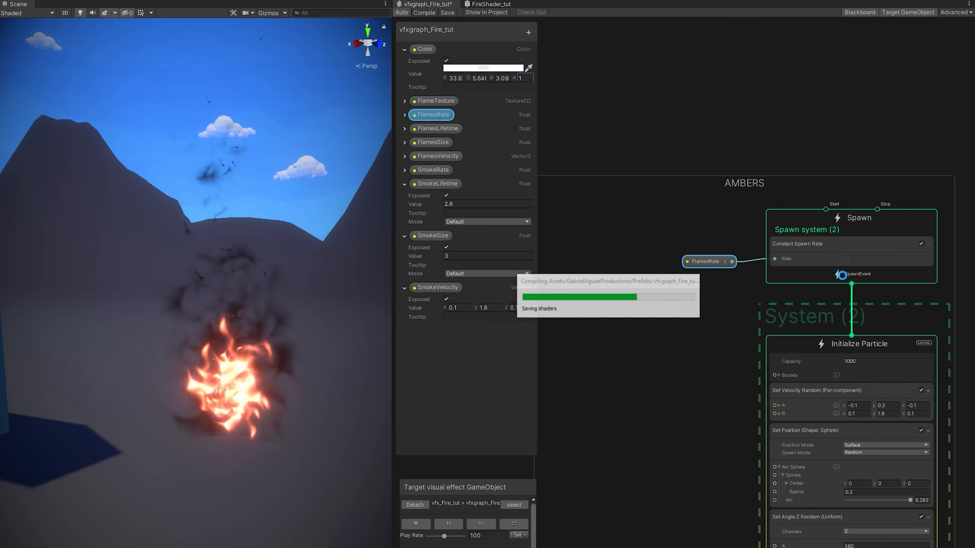
pyautogui.click(865, 262)
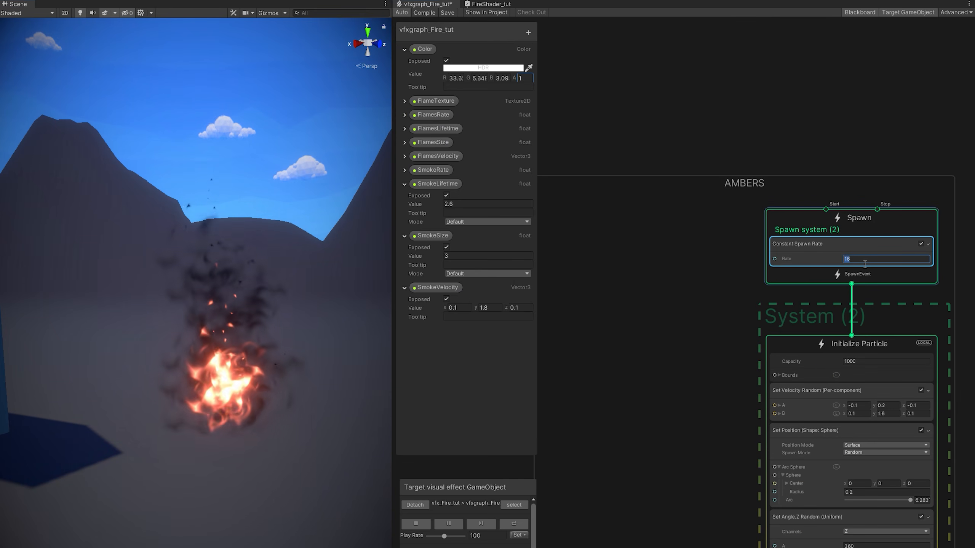
pyautogui.moveTo(795, 347); pyautogui.dragTo(736, 425, button='middle')
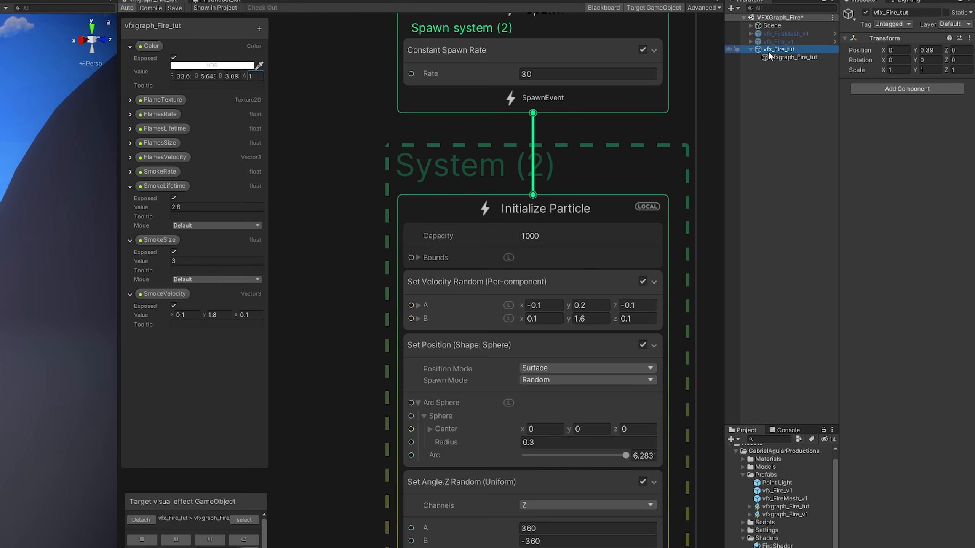
# Add a child LIGHT particle system under vfx_Fire_tut with Start Speed 0 and burst emission.
pyautogui.rightClick(776, 53)
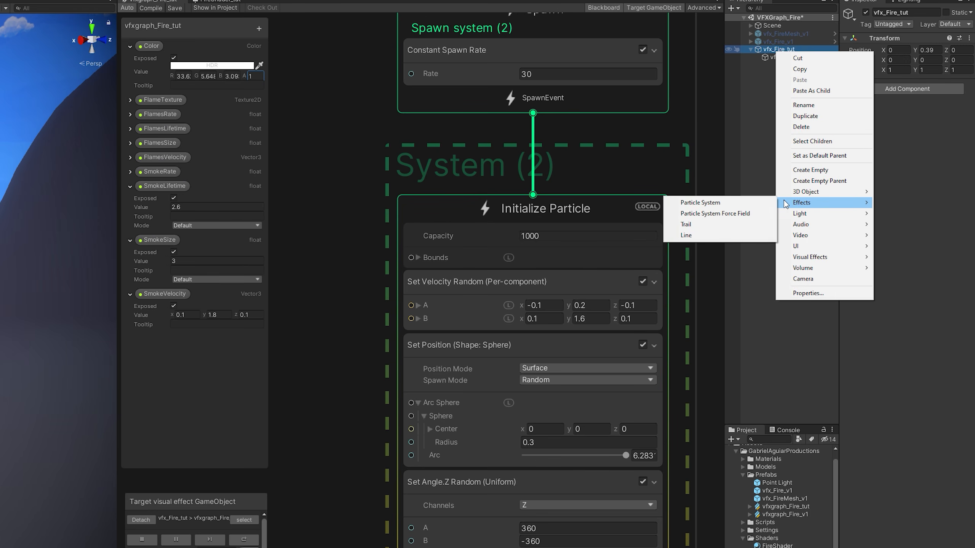
pyautogui.click(763, 203)
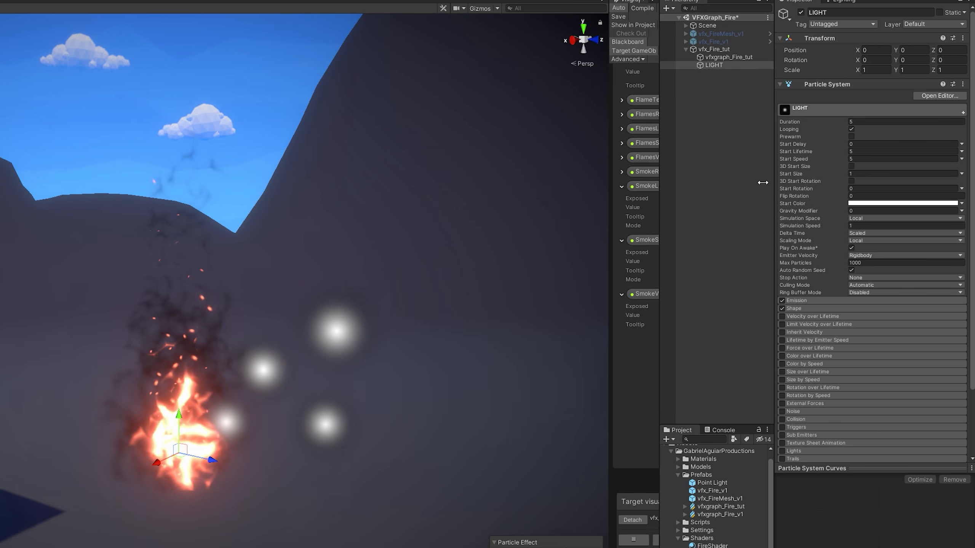
pyautogui.click(853, 158)
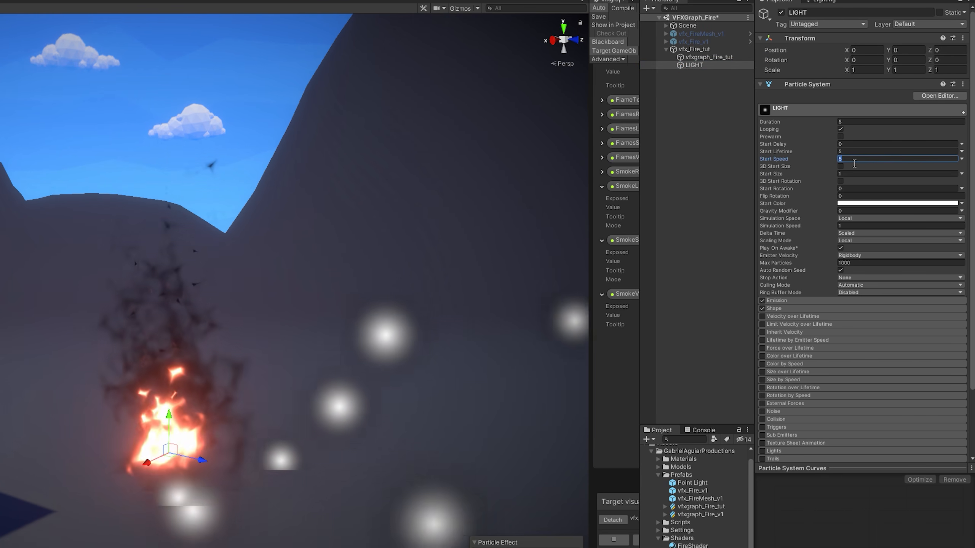
pyautogui.write('0')
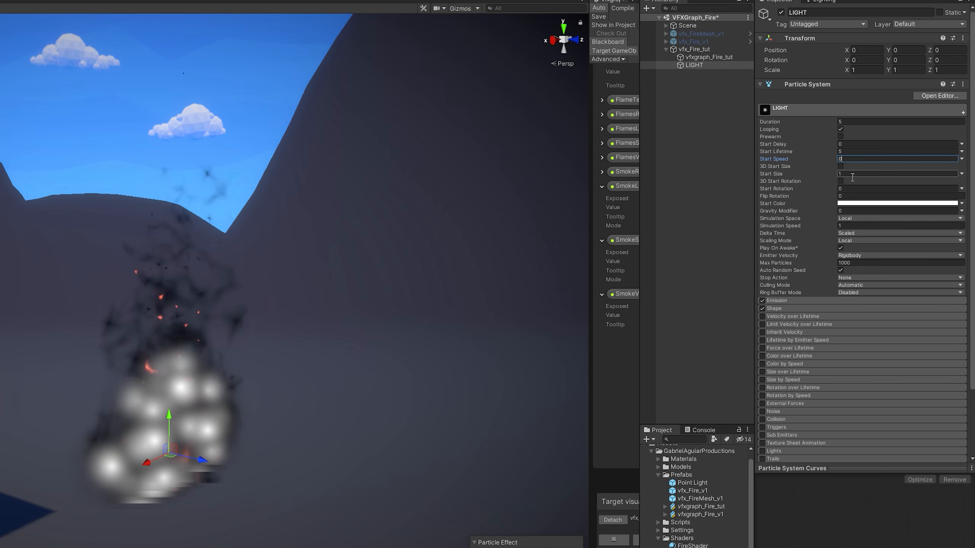
pyautogui.click(801, 302)
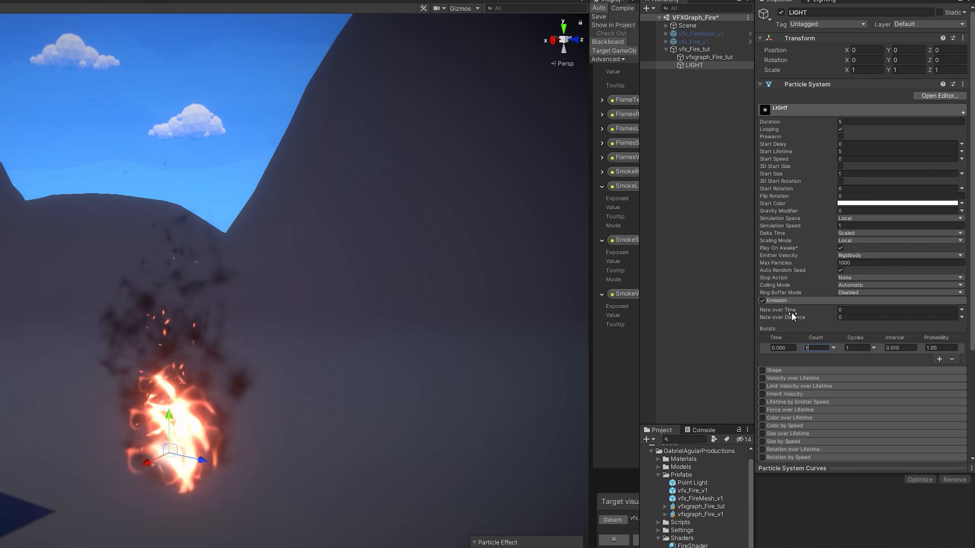
# Enable the LIGHT particle system's Lights module.
pyautogui.click(787, 302)
pyautogui.scroll(-3, 791, 330)
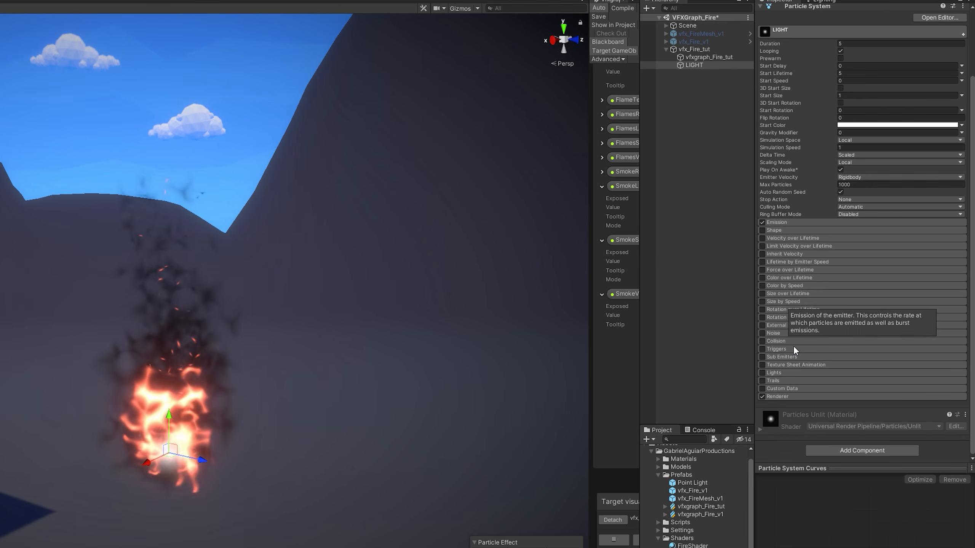
pyautogui.click(762, 372)
pyautogui.click(828, 374)
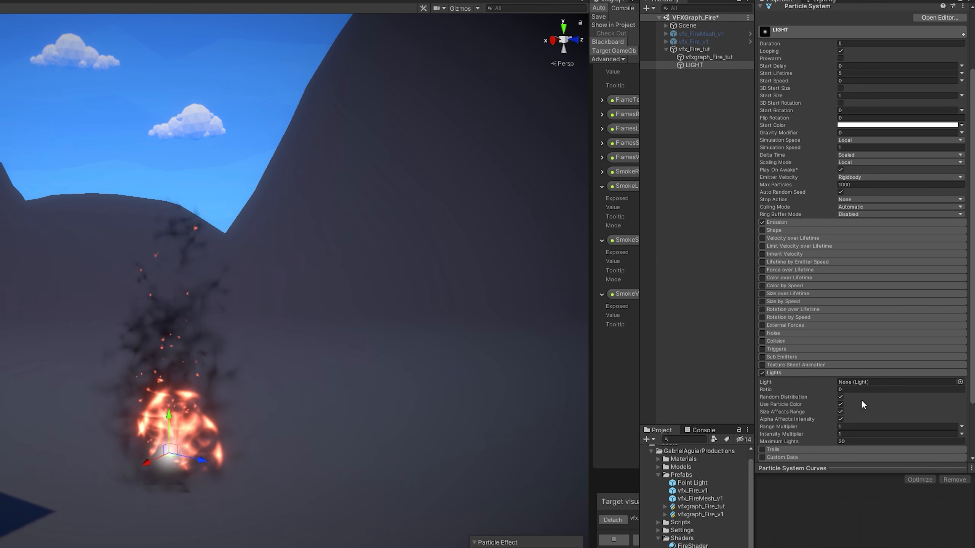
pyautogui.scroll(-3, 861, 399)
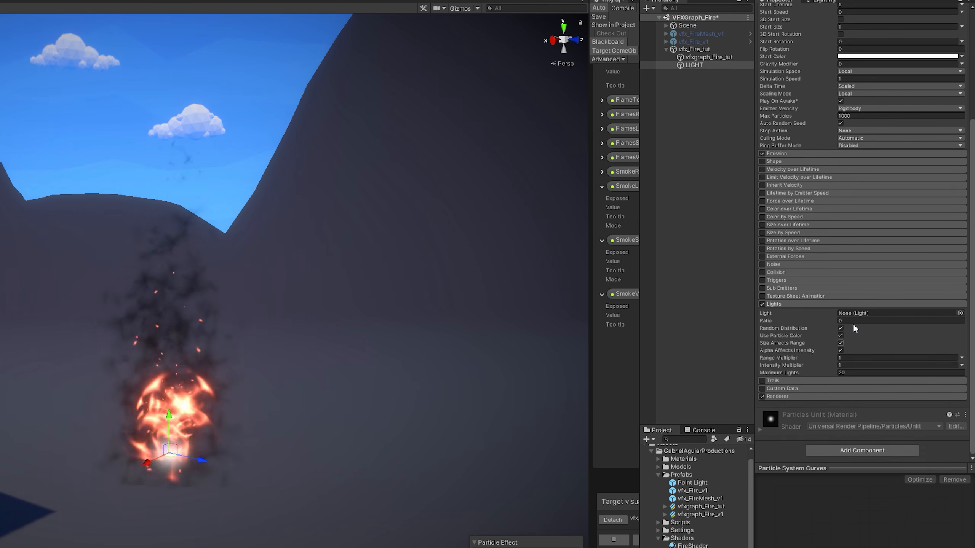
# Create a point light, save it as the Point Light 1 prefab, and remove it from the scene.
pyautogui.rightClick(676, 190)
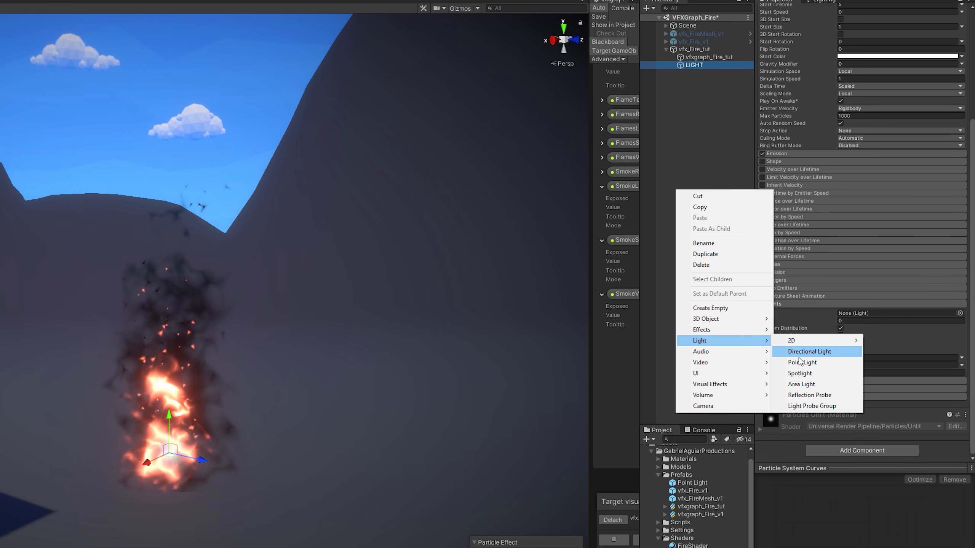
pyautogui.click(802, 362)
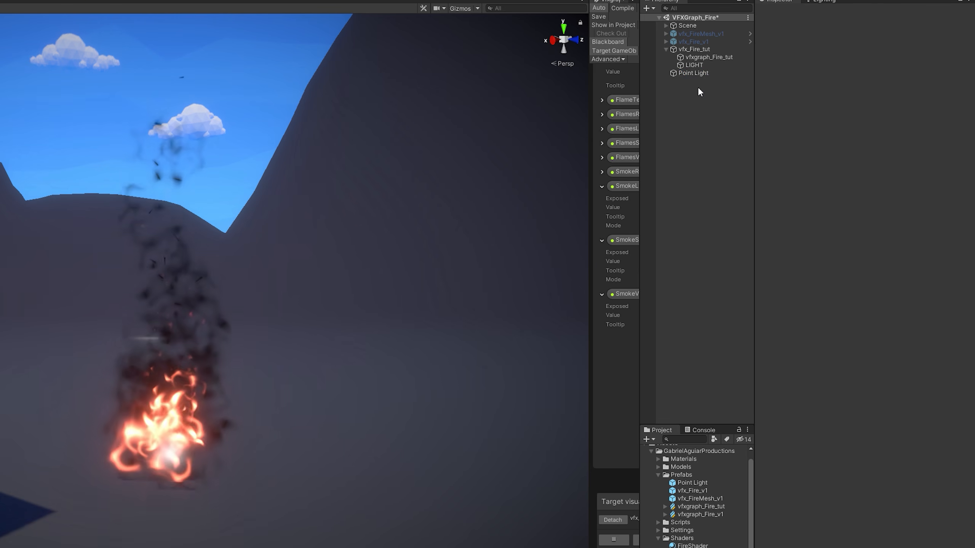
pyautogui.moveTo(690, 72); pyautogui.dragTo(693, 478)
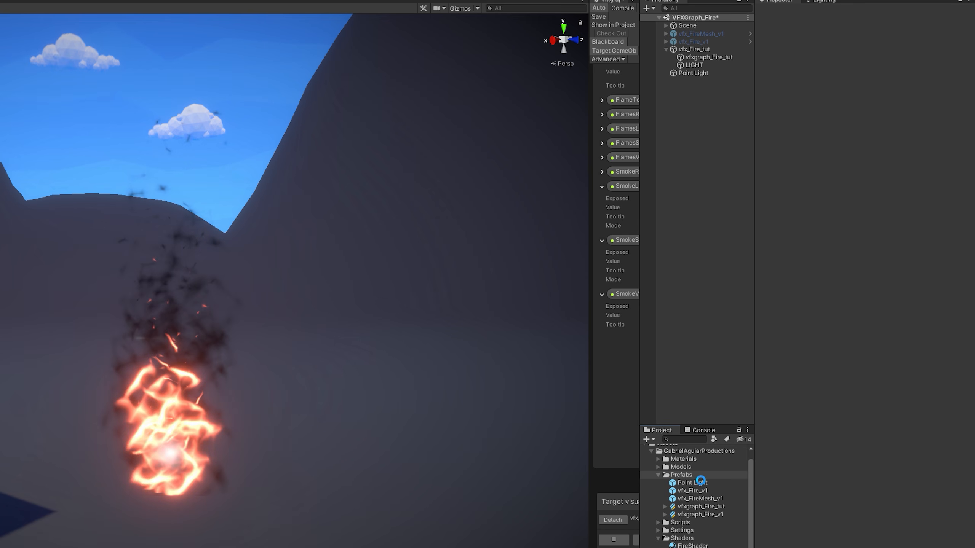
pyautogui.press('Delete')
pyautogui.click(694, 64)
# Assign the Point Light 1 prefab as the particle light with Ratio 1.
pyautogui.scroll(-5, 831, 288)
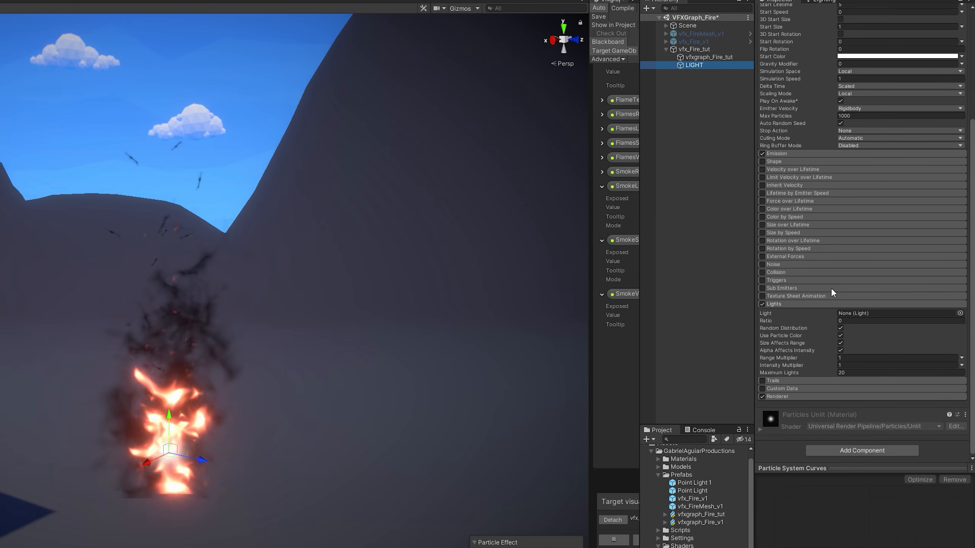
pyautogui.click(892, 312)
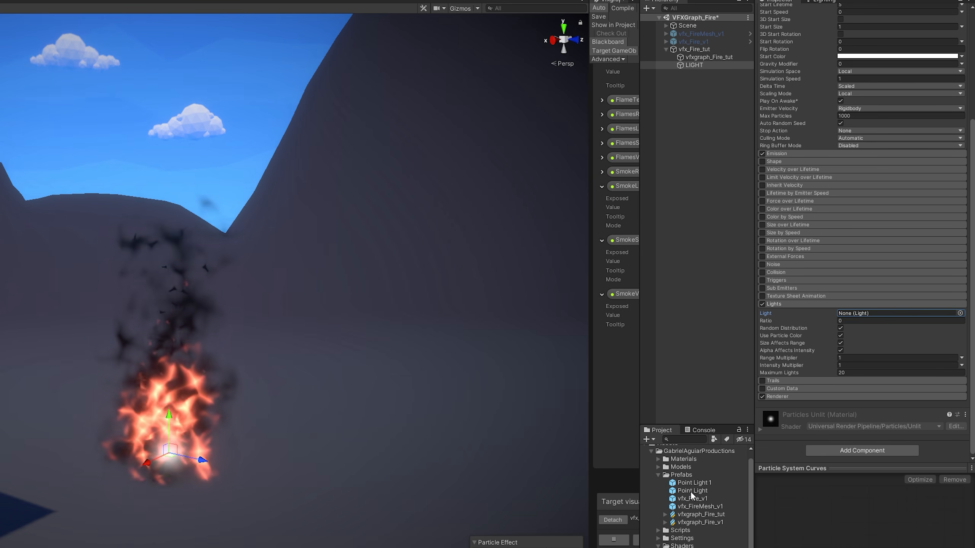
pyautogui.moveTo(693, 483); pyautogui.dragTo(859, 313)
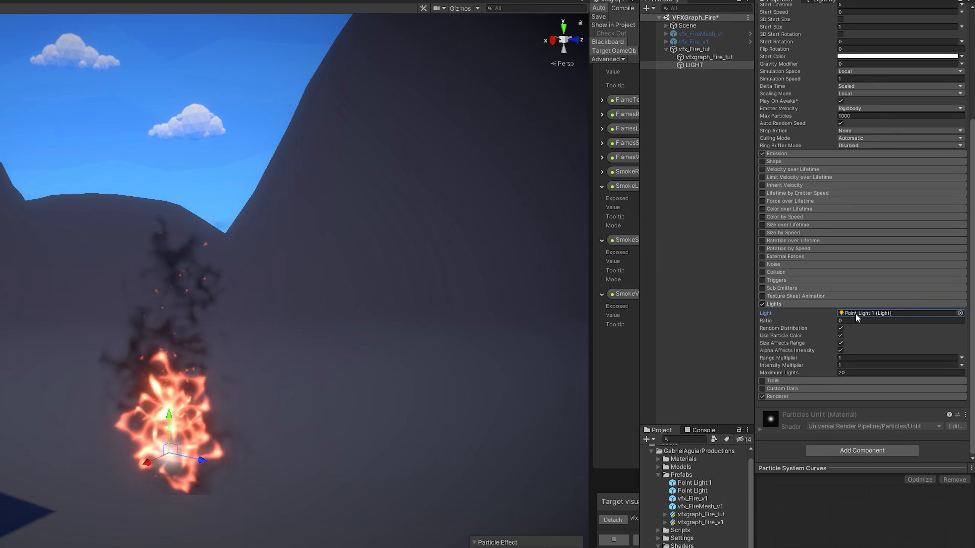
pyautogui.click(860, 321)
pyautogui.write('1')
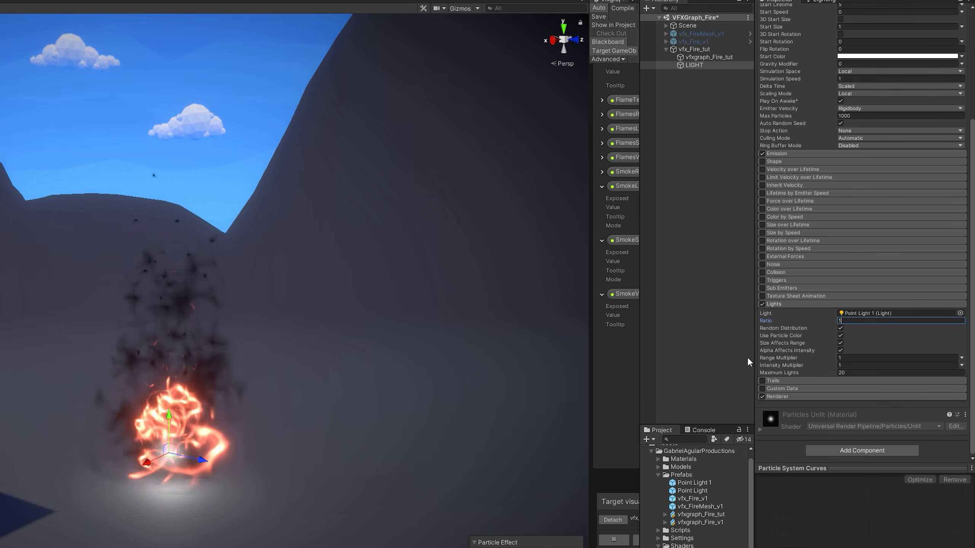
# Set the particle lights' Intensity Multiplier to 10 and Range Multiplier to 5.
pyautogui.click(853, 368)
pyautogui.write('20')
pyautogui.press('Return')
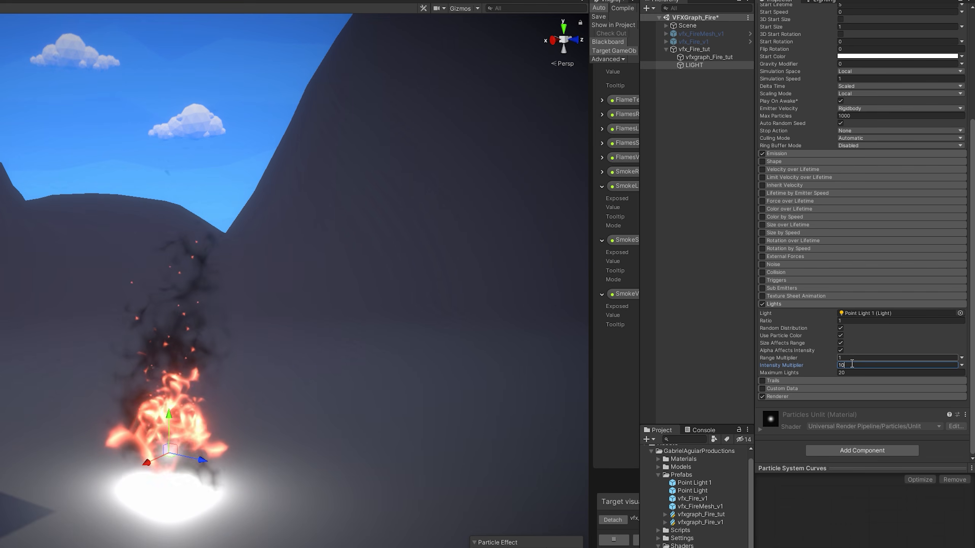
pyautogui.write('10')
pyautogui.click(851, 359)
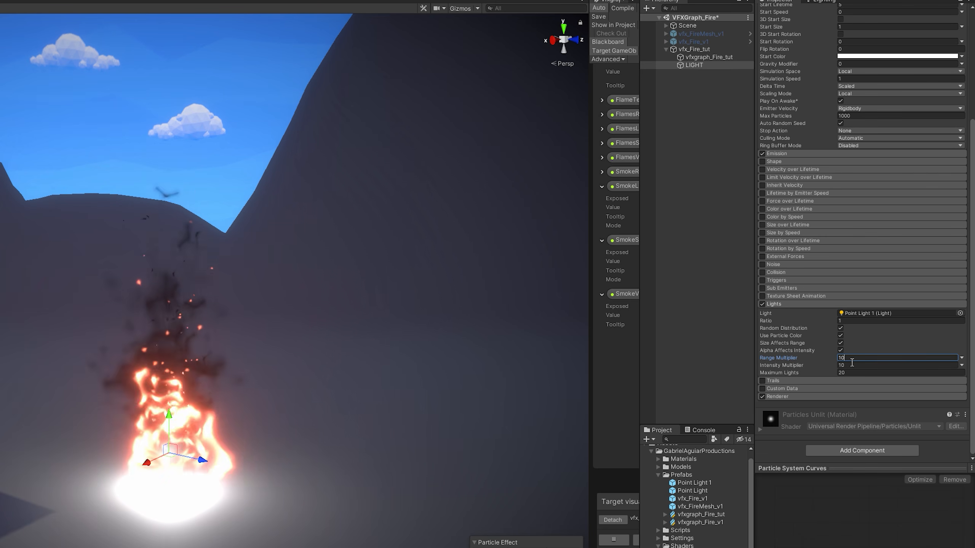
pyautogui.write('10')
pyautogui.press('Return')
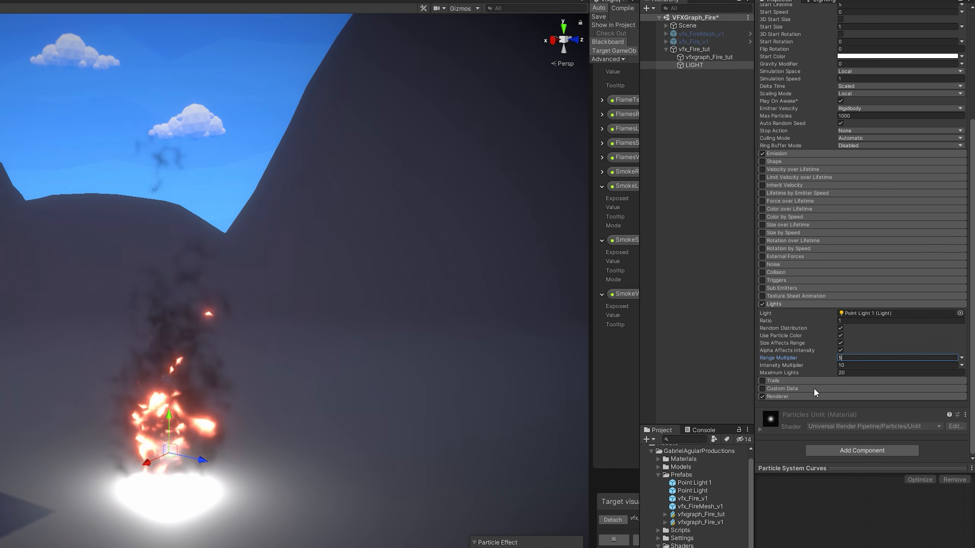
pyautogui.write('5')
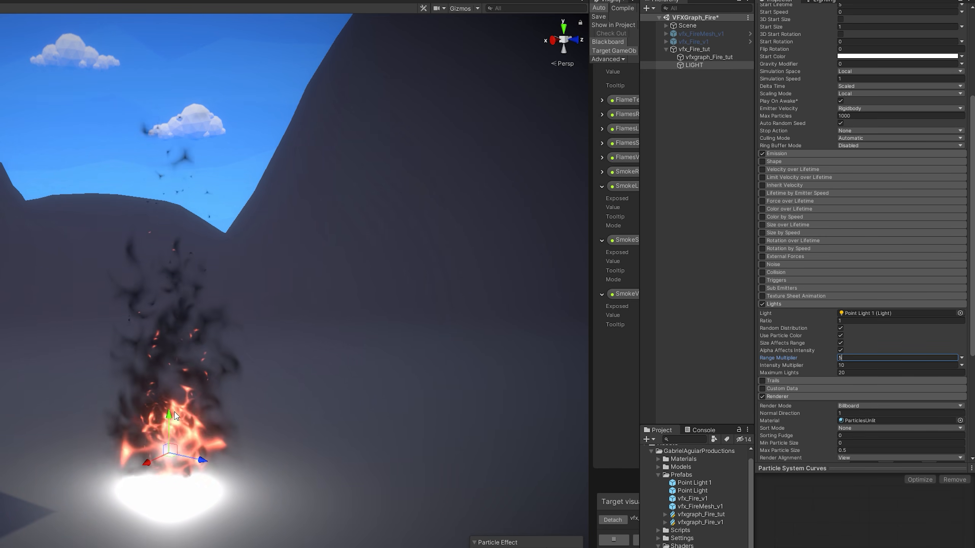
# Set the LIGHT renderer's Render Mode to None so the particles themselves aren't drawn.
pyautogui.moveTo(167, 409); pyautogui.dragTo(169, 182)
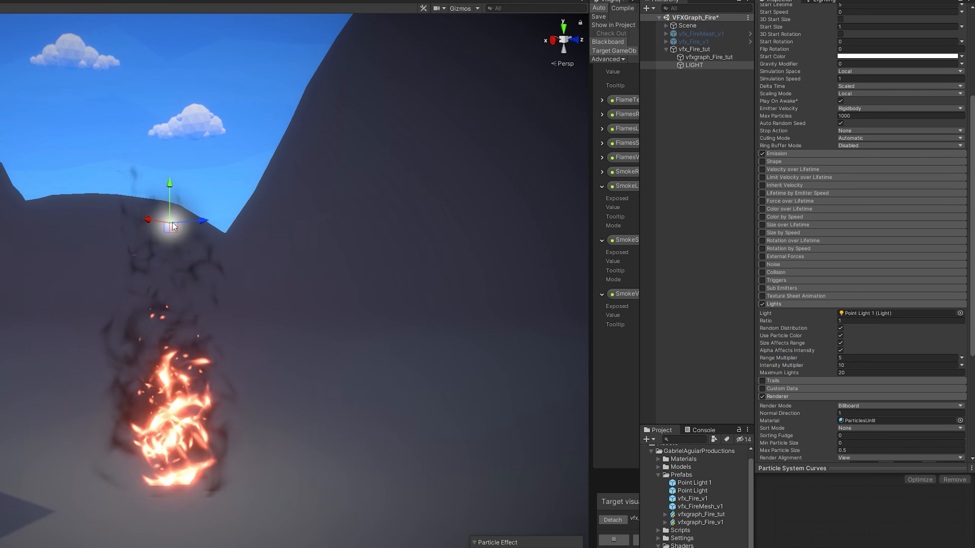
pyautogui.hotkey('ctrl', 'z')
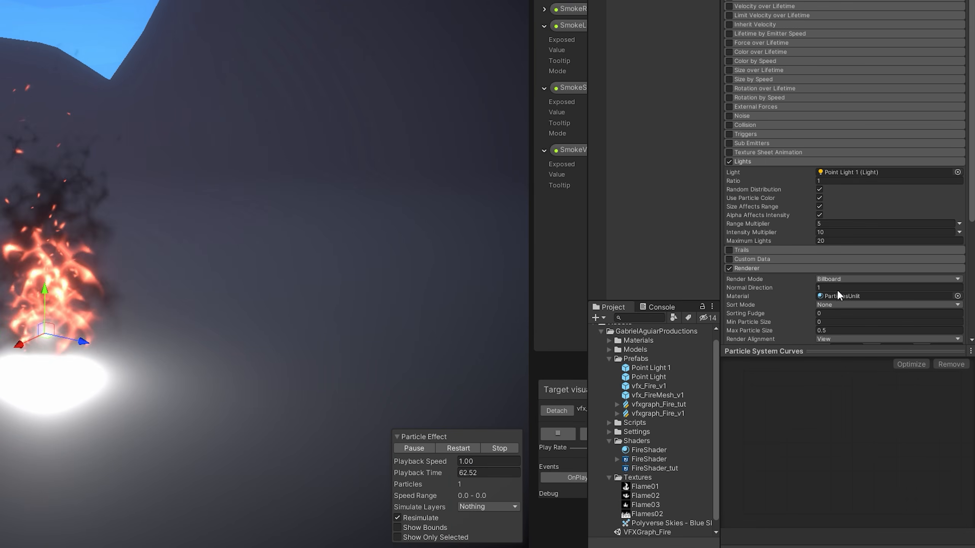
pyautogui.click(838, 279)
pyautogui.click(844, 352)
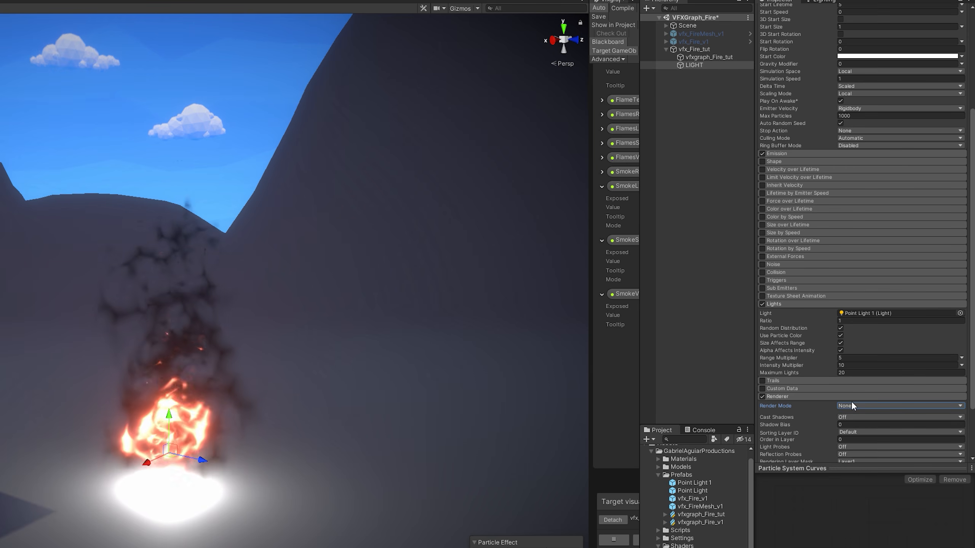
pyautogui.scroll(6, 806, 245)
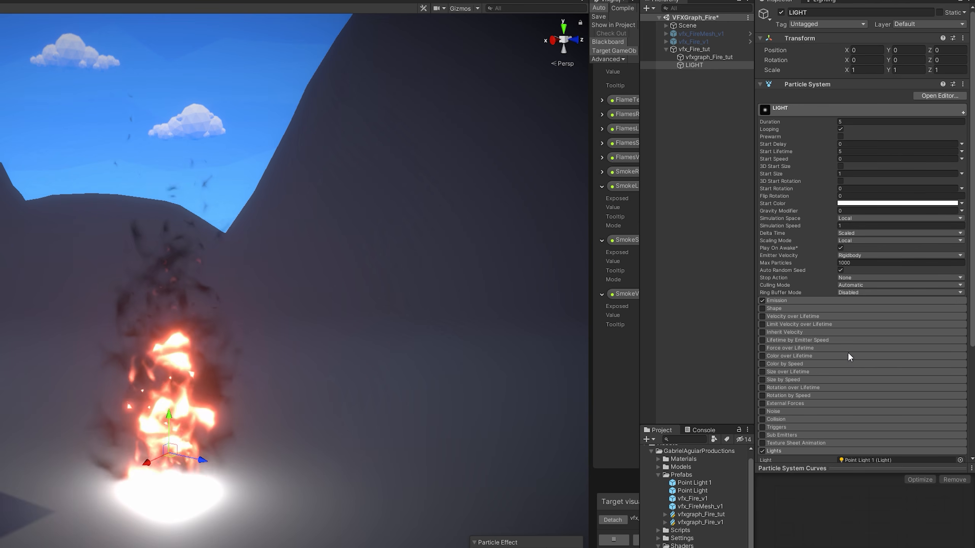
# Change the LIGHT particles' Start Color from white to orange (about F34E24).
pyautogui.click(846, 203)
pyautogui.click(922, 257)
pyautogui.moveTo(950, 280); pyautogui.dragTo(952, 269)
pyautogui.click(922, 257)
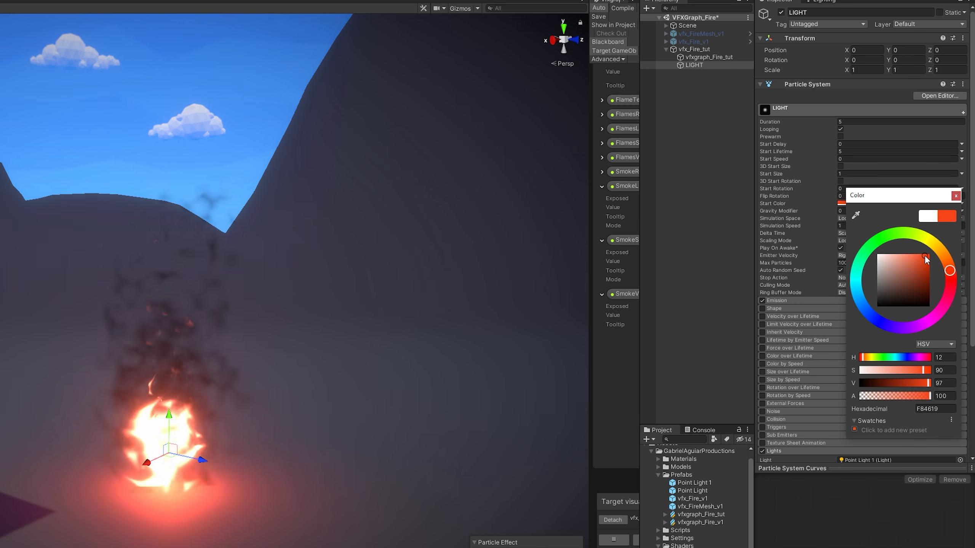
pyautogui.click(955, 196)
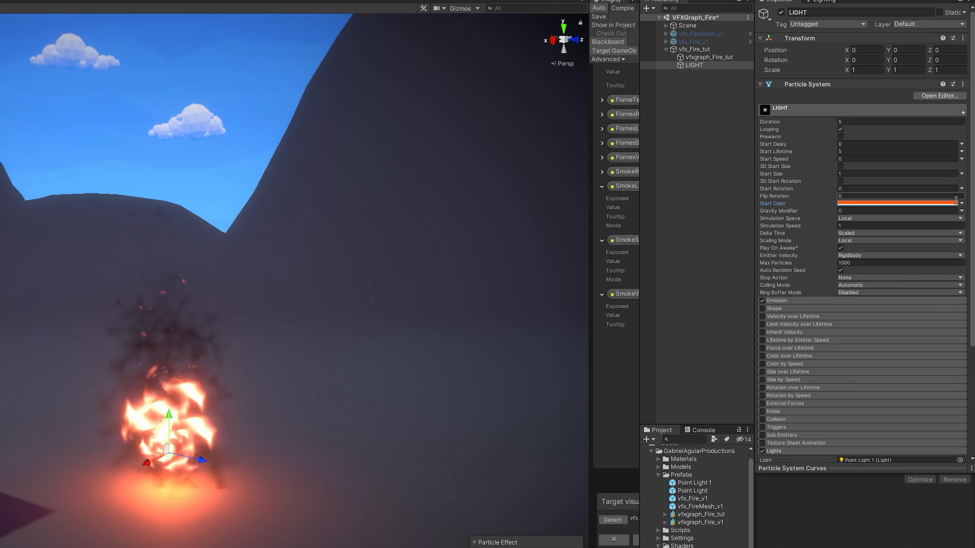
pyautogui.scroll(-6, 885, 221)
pyautogui.click(806, 355)
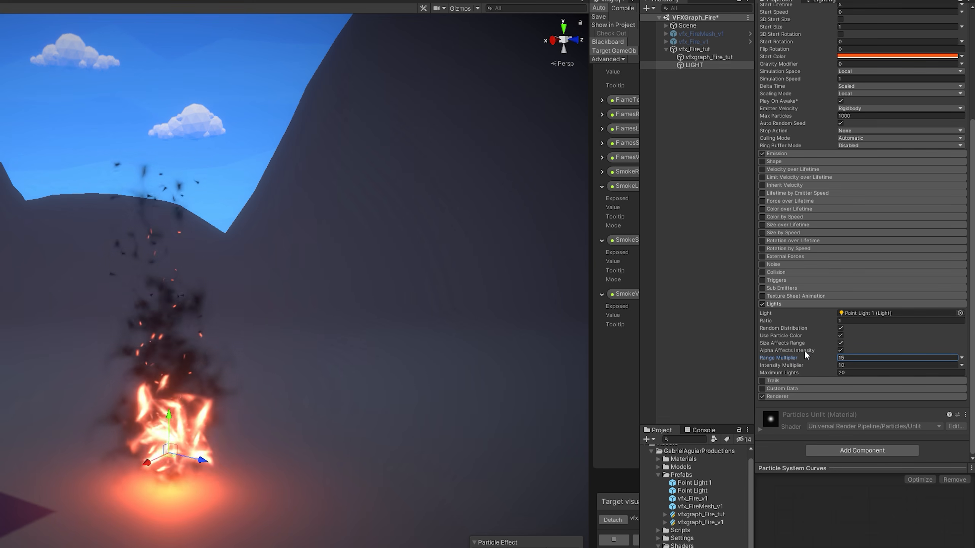
# Enable Color over Lifetime with an alpha gradient fading in and out, including a full-alpha key at 85.6%.
pyautogui.click(762, 208)
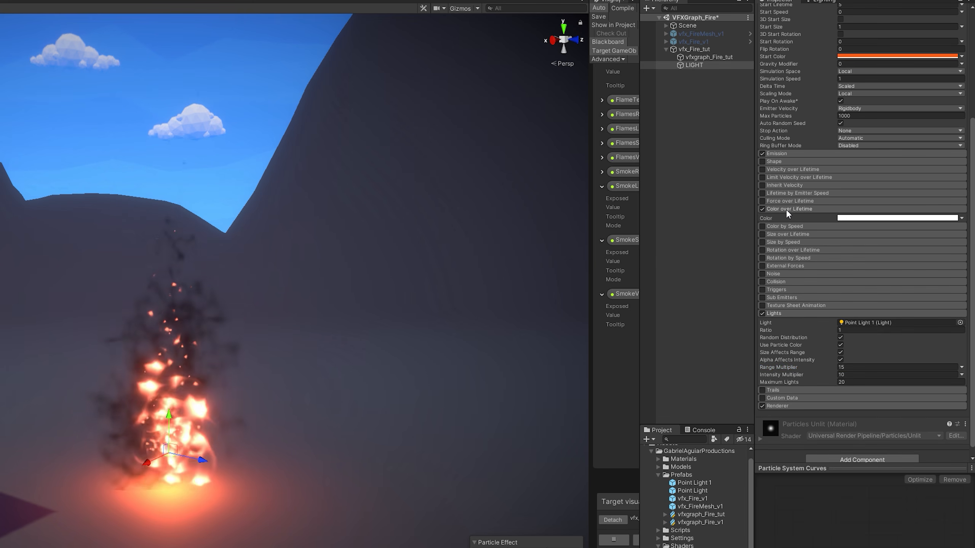
pyautogui.click(843, 218)
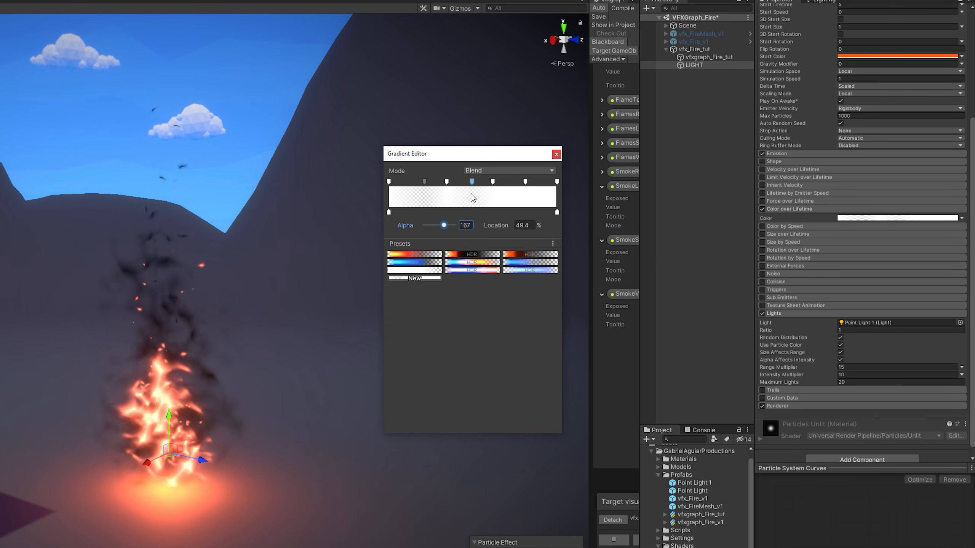
pyautogui.moveTo(526, 181); pyautogui.dragTo(547, 182)
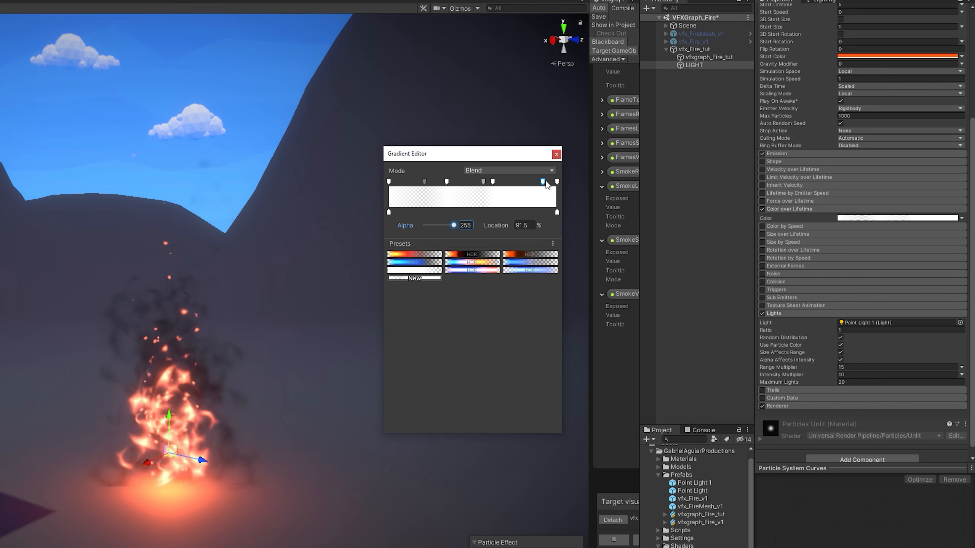
pyautogui.moveTo(454, 225); pyautogui.dragTo(438, 225)
pyautogui.click(519, 181)
pyautogui.moveTo(519, 181); pyautogui.dragTo(533, 182)
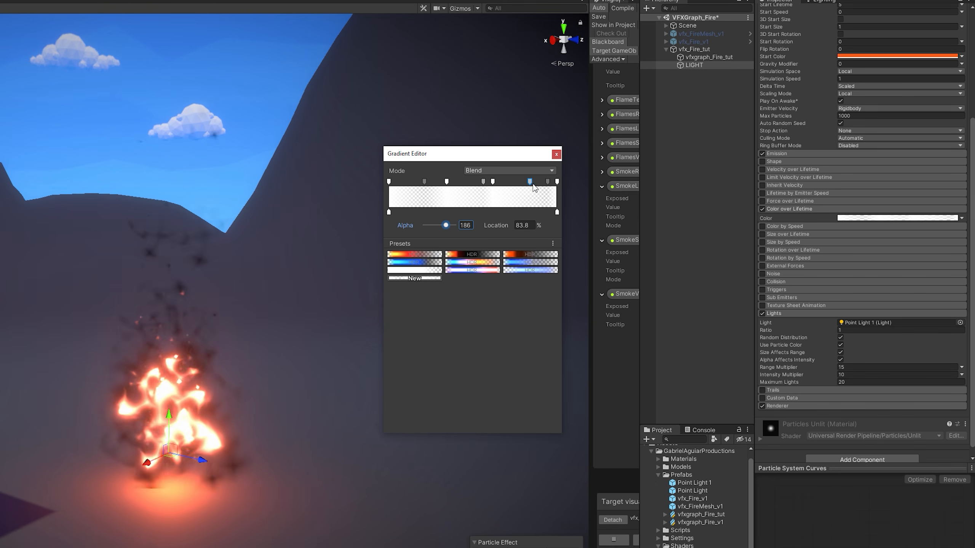
pyautogui.moveTo(446, 225); pyautogui.dragTo(469, 225)
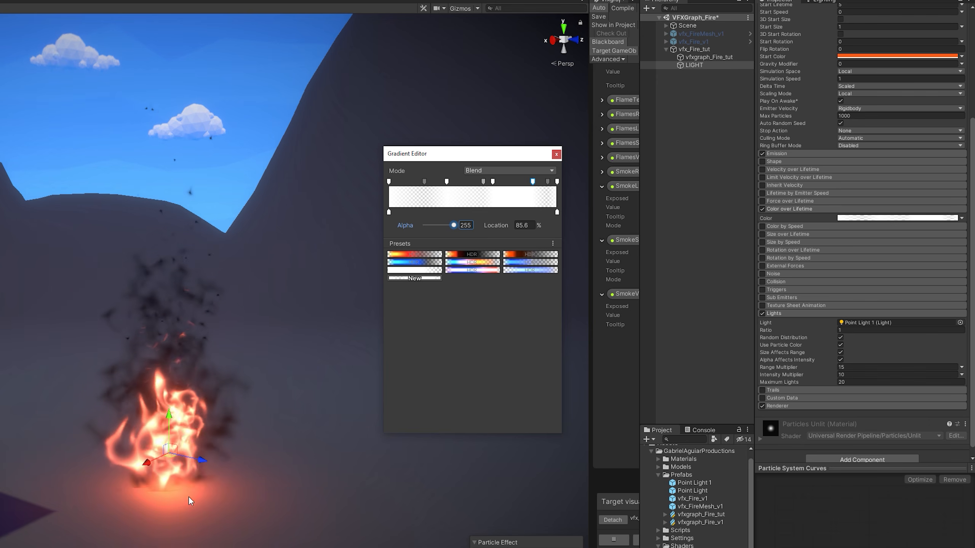
pyautogui.click(556, 154)
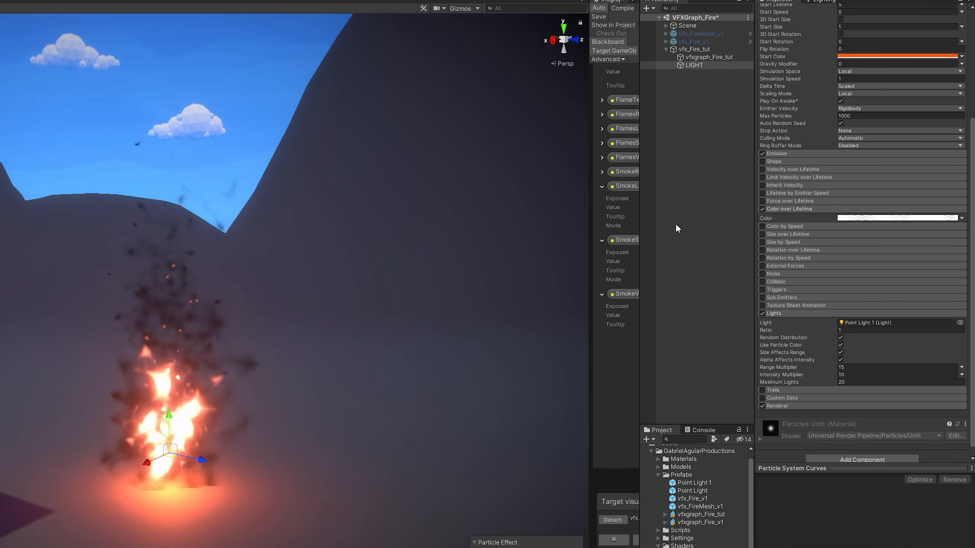
# Override vfxgraph_Fire_tut's HDR Color with saturation 95 and intensity 6.5.
pyautogui.click(709, 56)
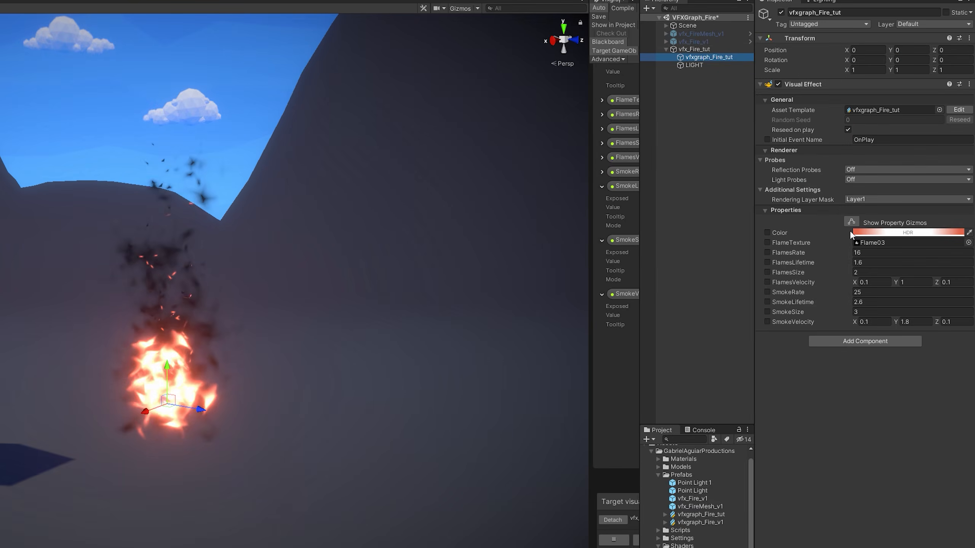
pyautogui.click(860, 232)
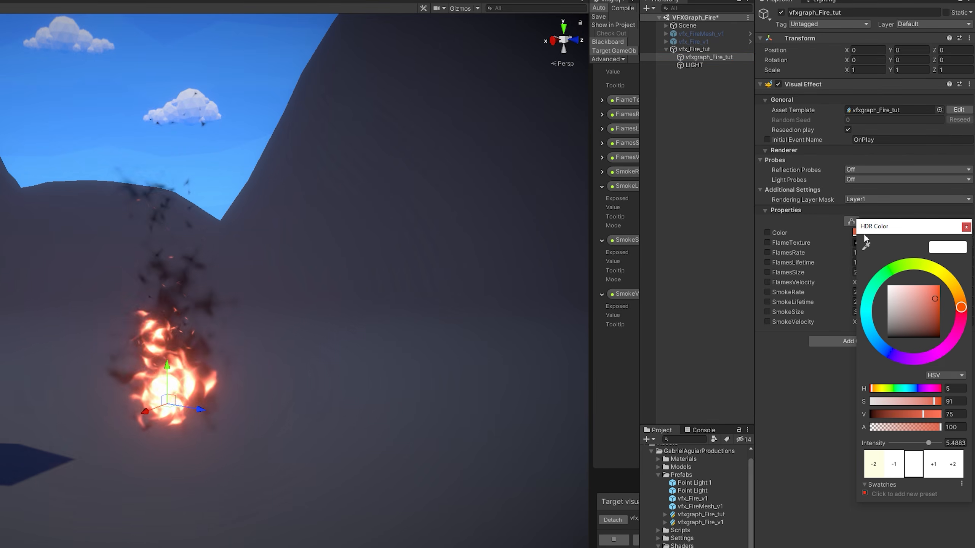
pyautogui.click(955, 403)
pyautogui.write('95')
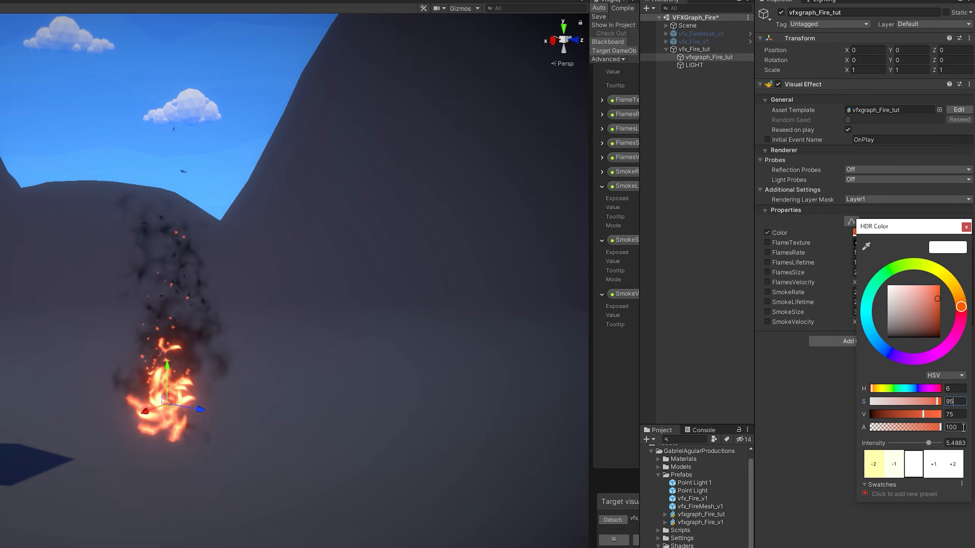
pyautogui.moveTo(904, 226); pyautogui.dragTo(398, 211)
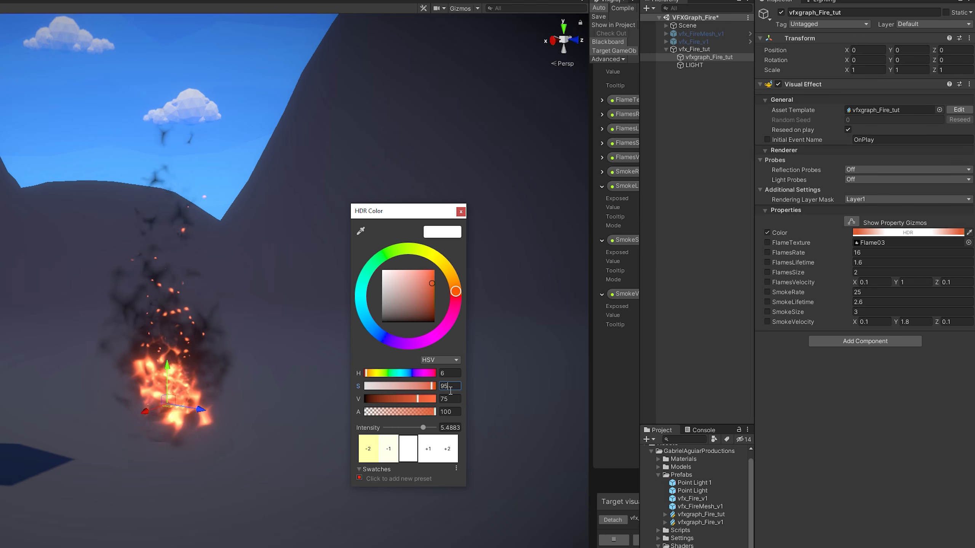
pyautogui.press('BackSpace')
pyautogui.press('BackSpace')
pyautogui.write('8')
pyautogui.press('BackSpace')
pyautogui.write('95')
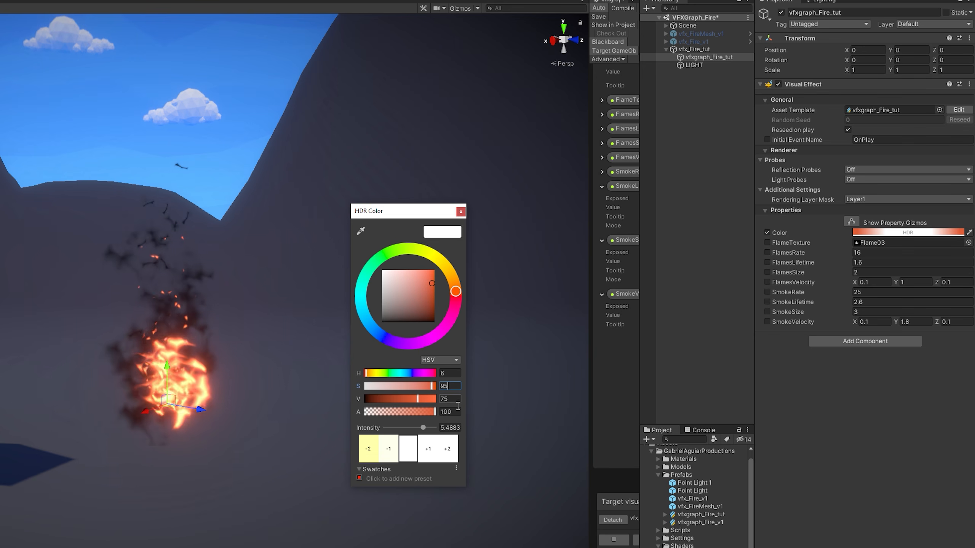
pyautogui.click(457, 427)
pyautogui.write('6.')
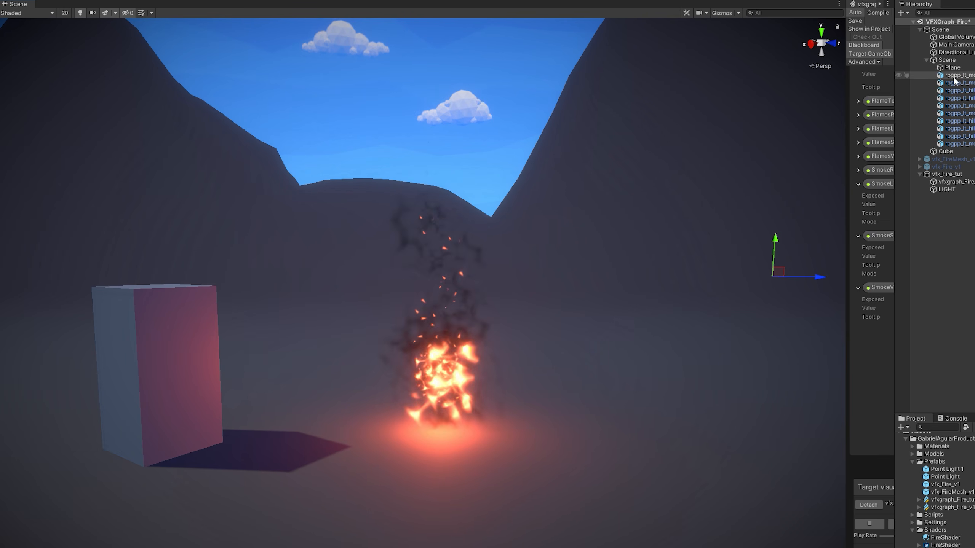
# Add an AmbersLifetime property on the Blackboard and wire the Ambers properties into the embers system.
pyautogui.click(919, 29)
pyautogui.click(952, 59)
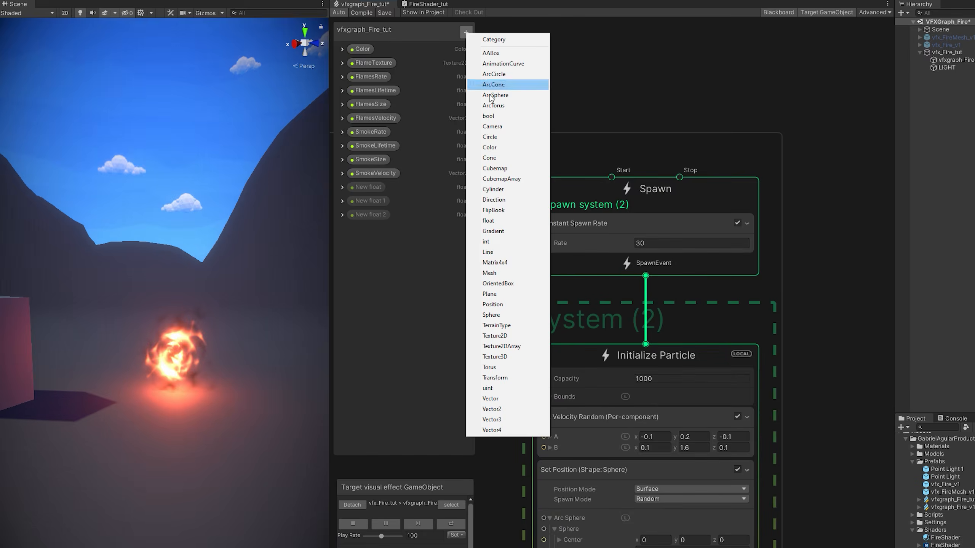
pyautogui.write('AmbersLifetime')
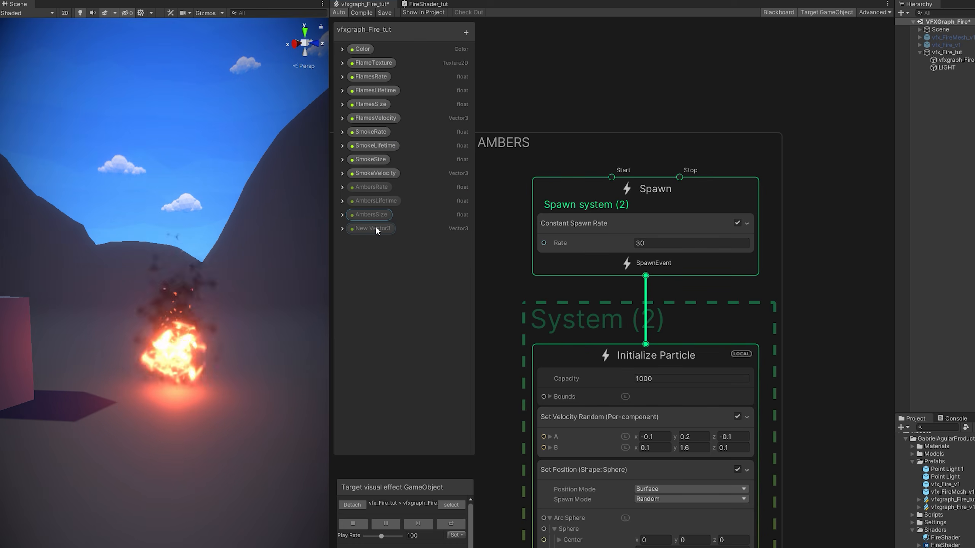
pyautogui.moveTo(372, 187); pyautogui.dragTo(495, 240)
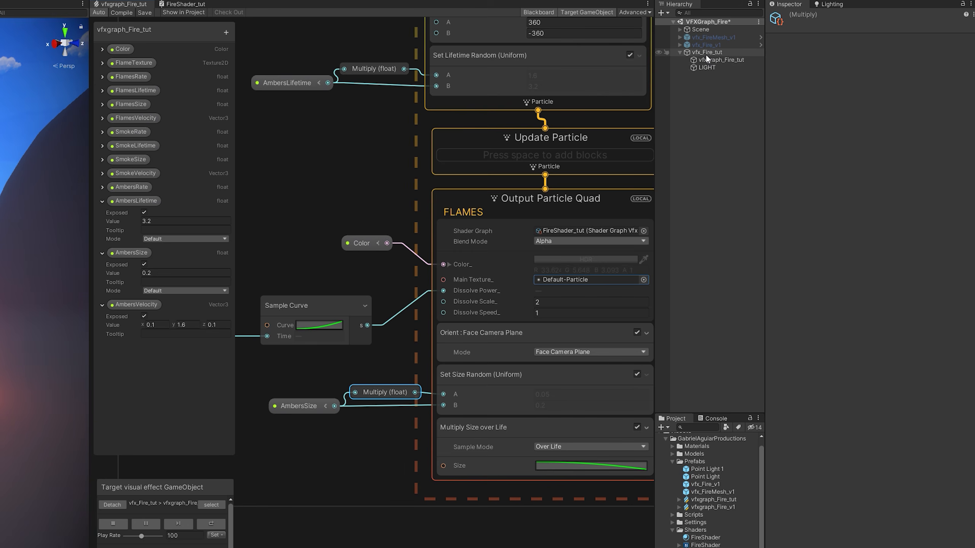
# Save vfx_Fire_tut as a prefab in Prefabs and duplicate it as vfx_Fire_tut (1).
pyautogui.click(706, 53)
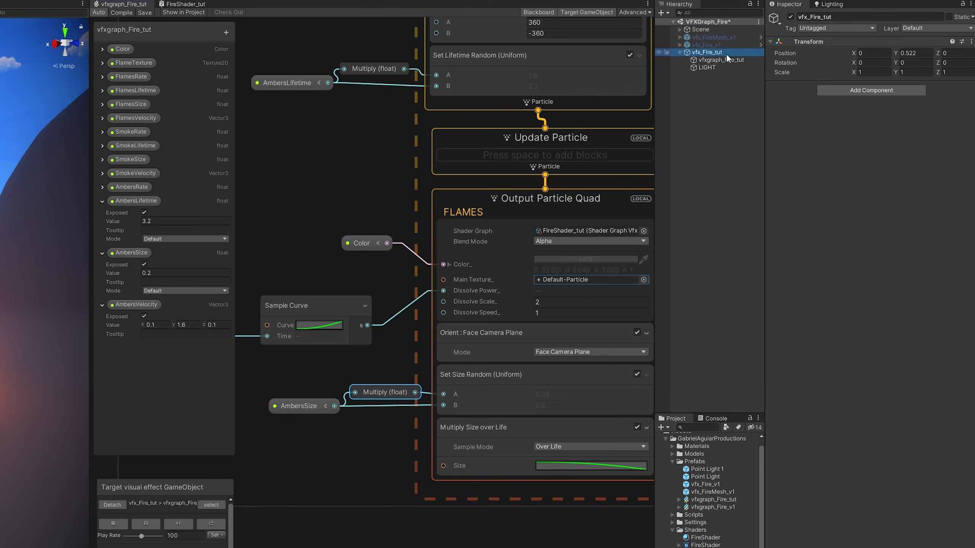
pyautogui.moveTo(708, 52); pyautogui.dragTo(702, 462)
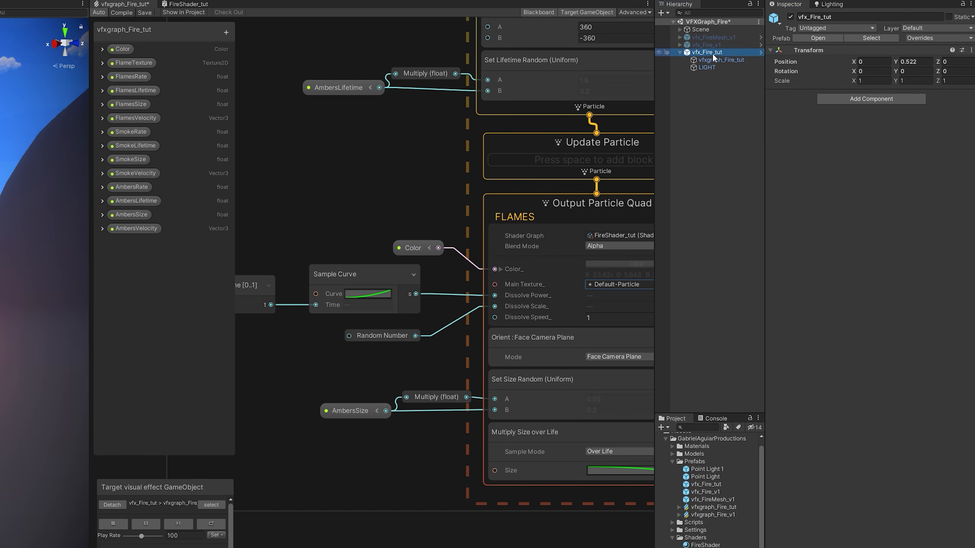
pyautogui.rightClick(713, 53)
pyautogui.click(741, 116)
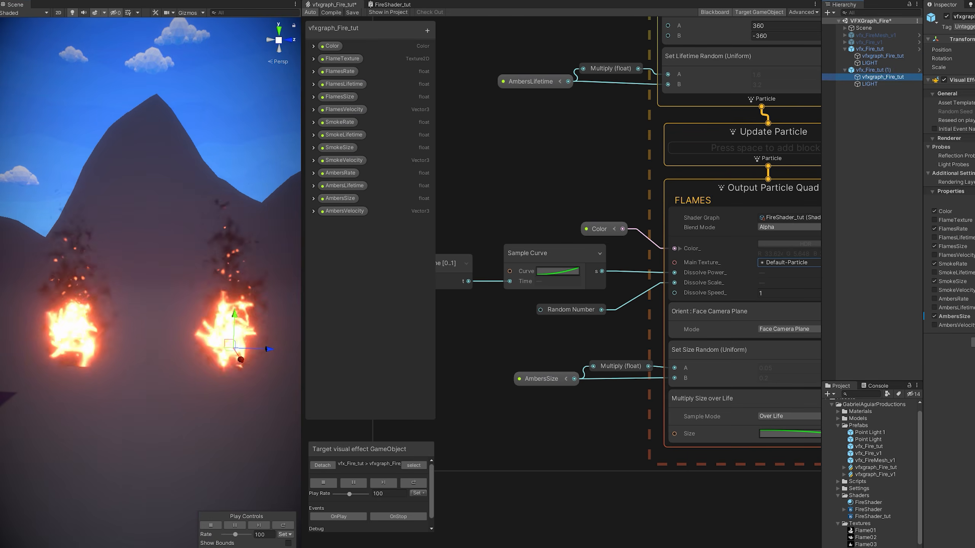
# Set the duplicate fire effect's flame texture to Flame01 after trying Flame03.
pyautogui.click(688, 247)
pyautogui.doubleClick(695, 263)
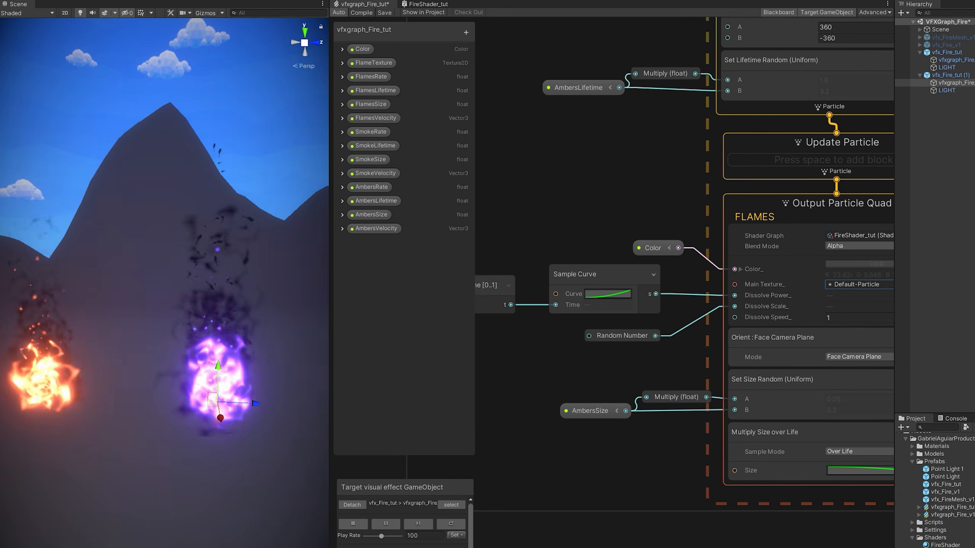
pyautogui.click(946, 91)
pyautogui.click(946, 68)
pyautogui.click(946, 90)
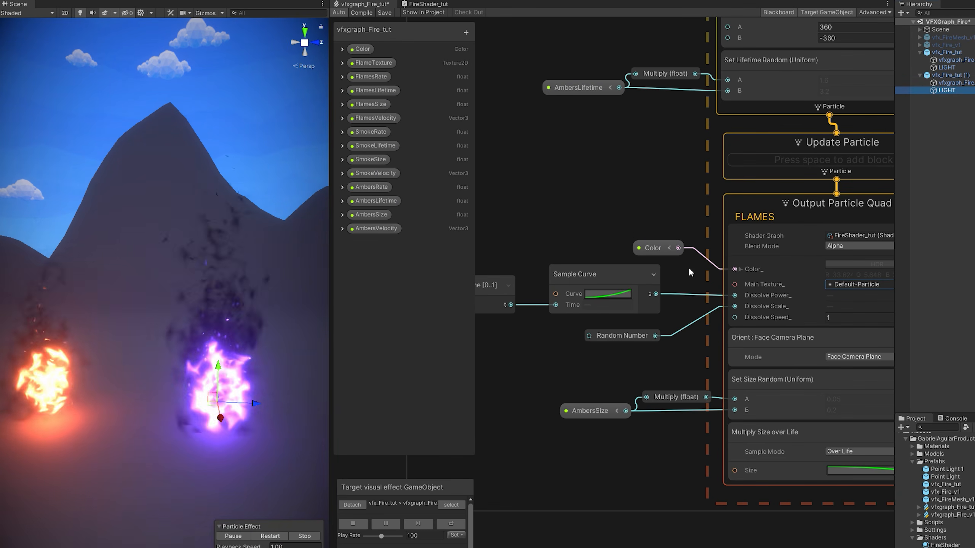
pyautogui.click(953, 83)
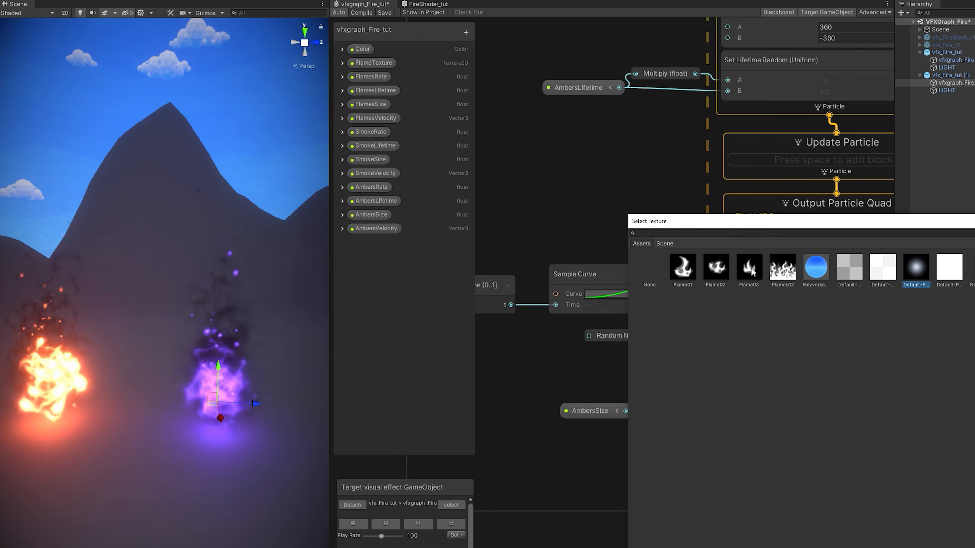
pyautogui.click(679, 263)
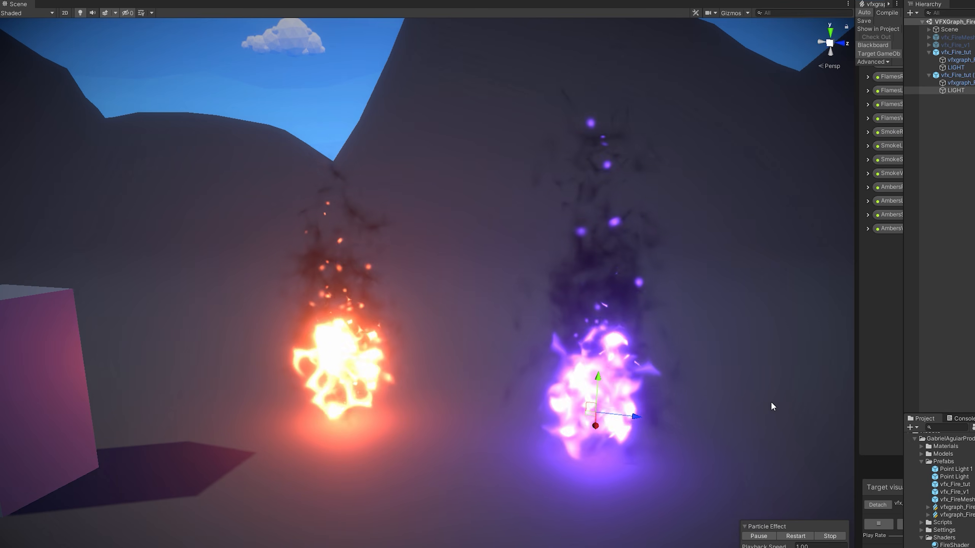
pyautogui.moveTo(772, 405); pyautogui.dragTo(789, 392, button='right')
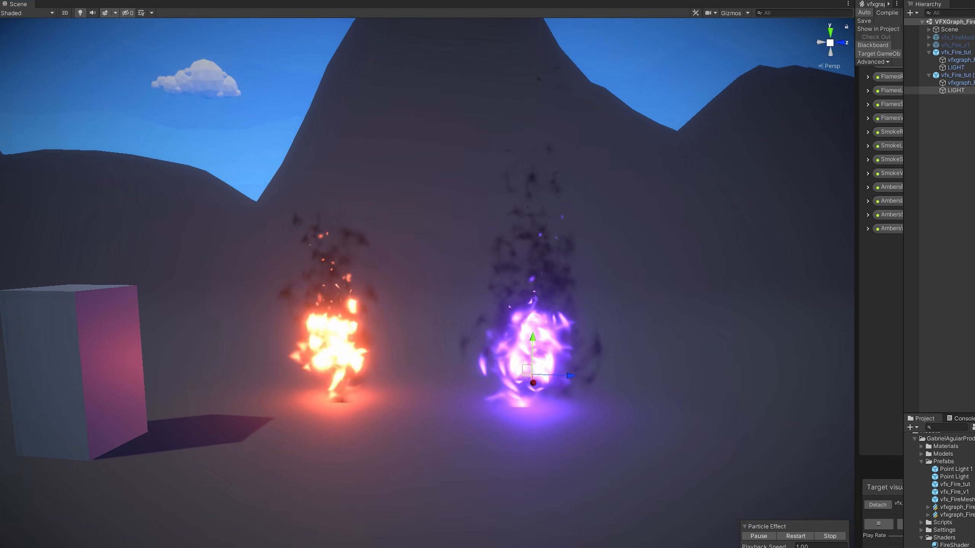